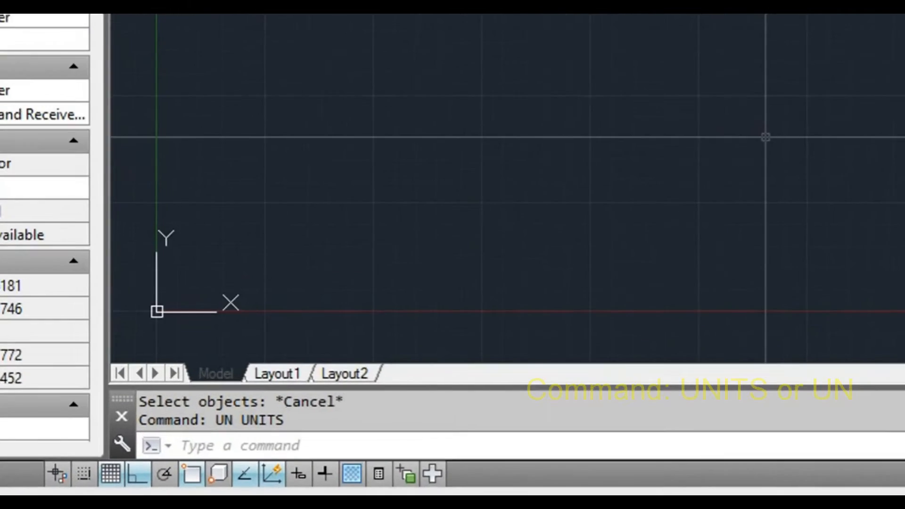
# - Open the drawing units settings and keep Decimal as the length type
pyautogui.write('un')
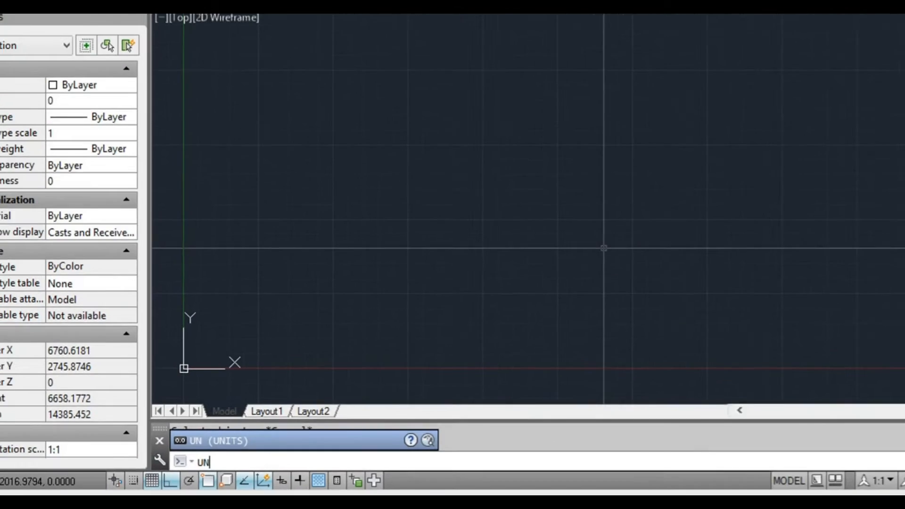
pyautogui.press('Return')
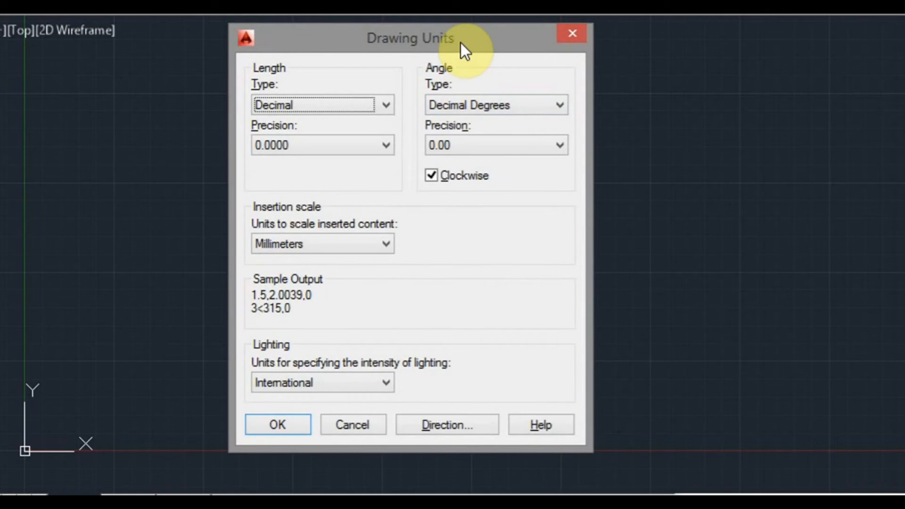
pyautogui.moveTo(460, 42); pyautogui.dragTo(463, 54)
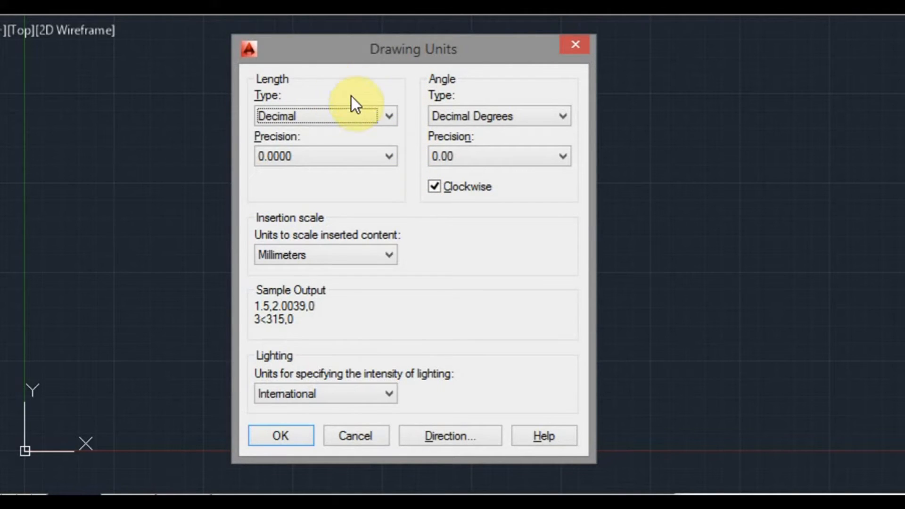
pyautogui.click(388, 116)
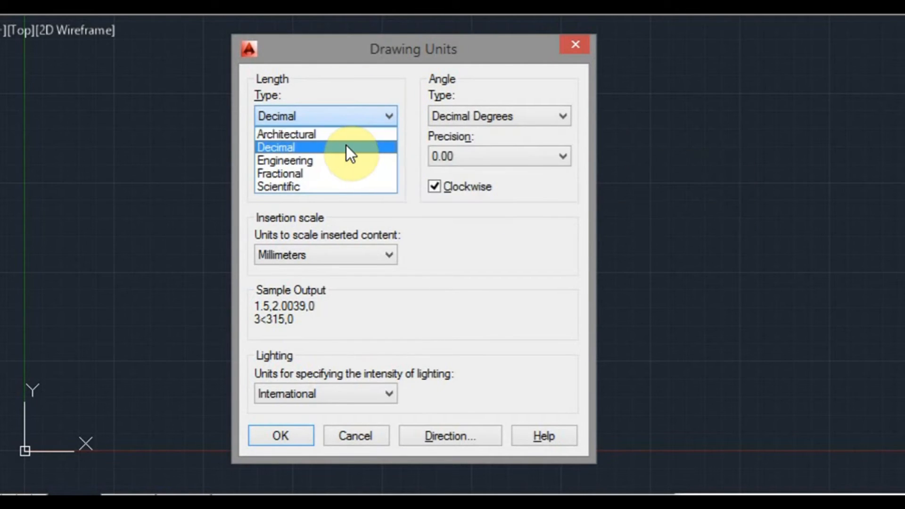
pyautogui.click(346, 147)
pyautogui.click(389, 116)
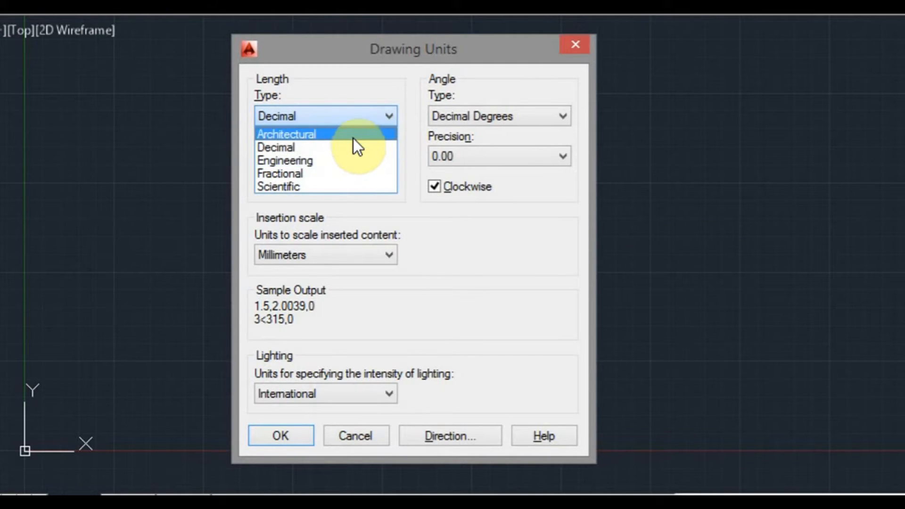
pyautogui.click(371, 88)
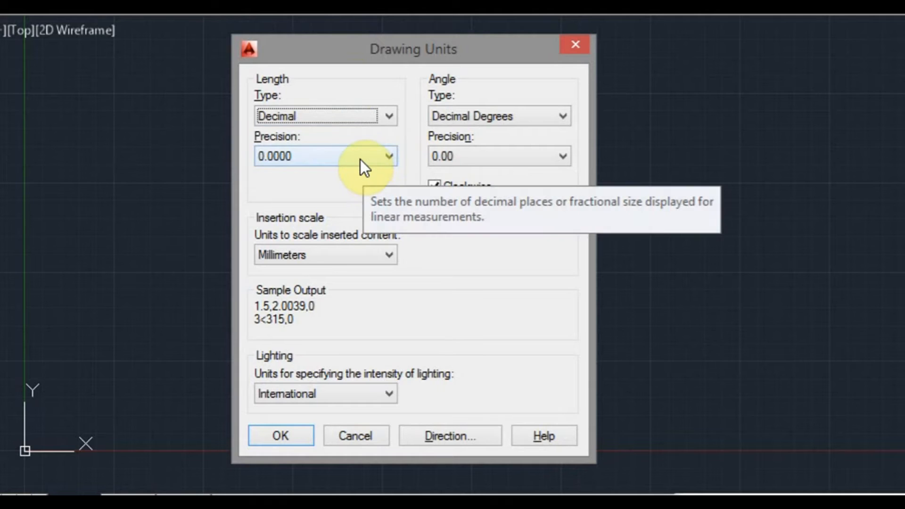
# - Try the length precision at 0.0 and at 0
pyautogui.click(390, 156)
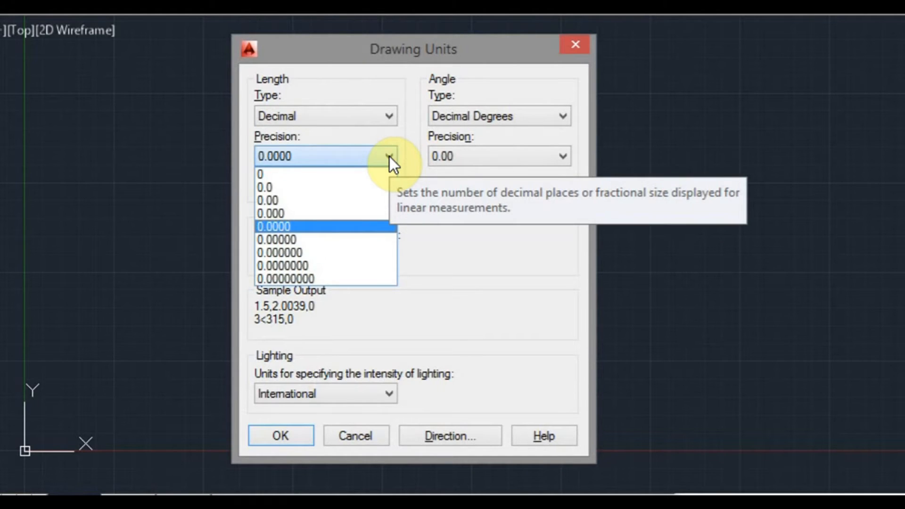
pyautogui.click(389, 157)
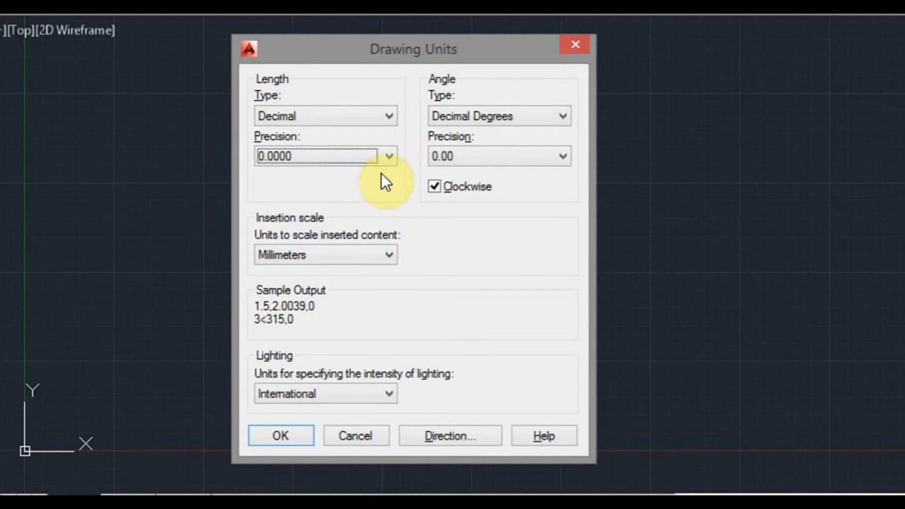
pyautogui.click(388, 156)
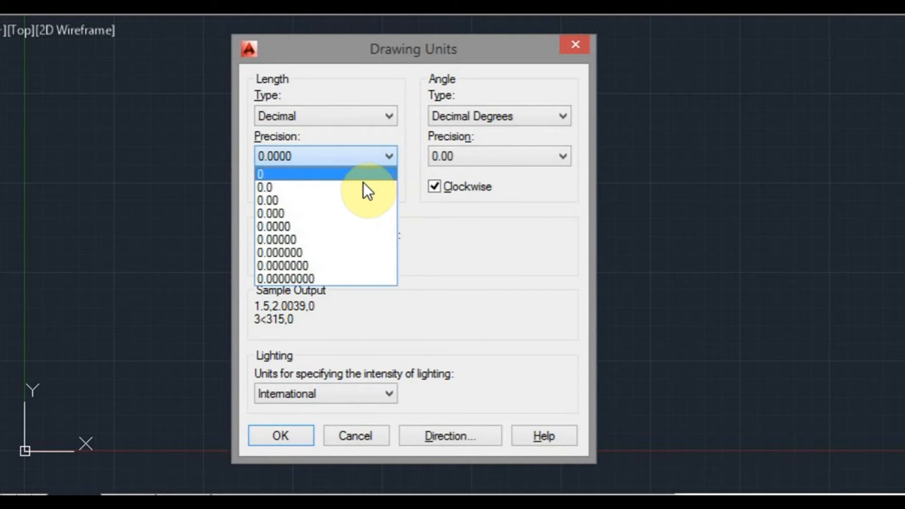
pyautogui.click(361, 187)
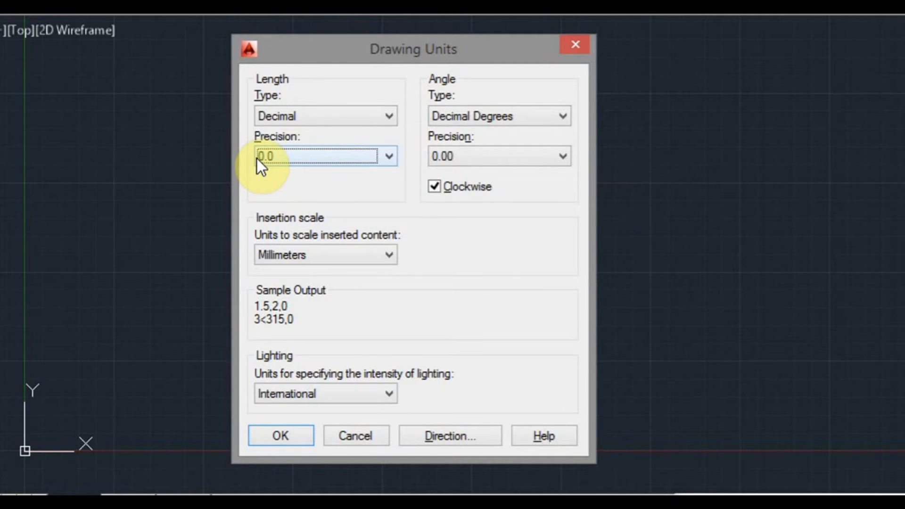
pyautogui.click(389, 158)
pyautogui.click(372, 170)
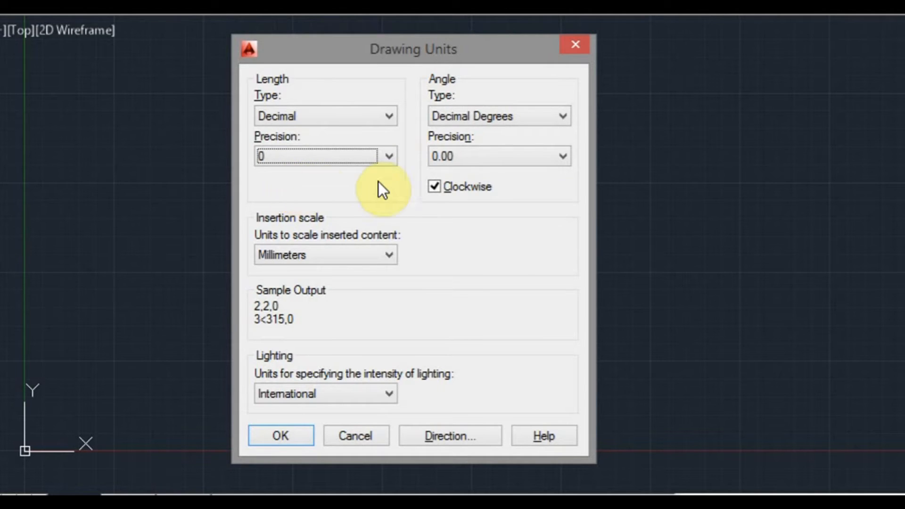
# - Set the length precision to two decimal places (0.00)
pyautogui.click(390, 158)
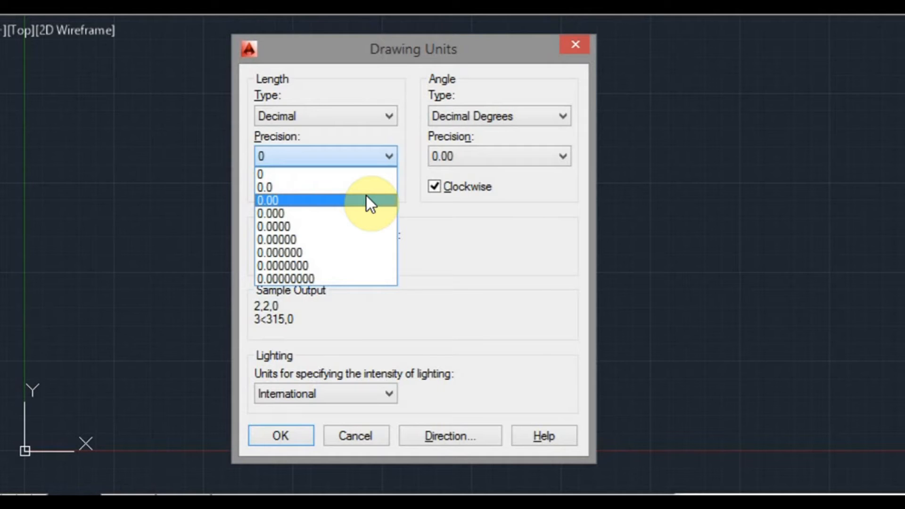
pyautogui.click(367, 200)
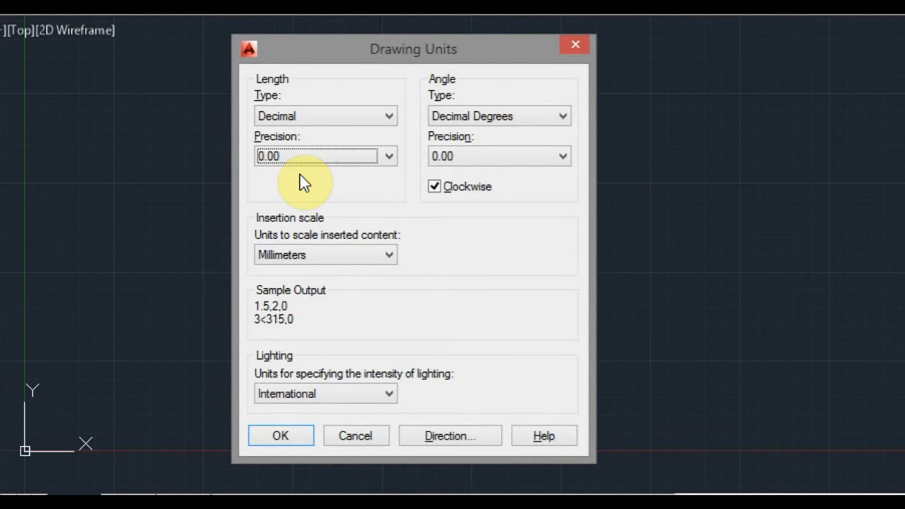
pyautogui.click(394, 163)
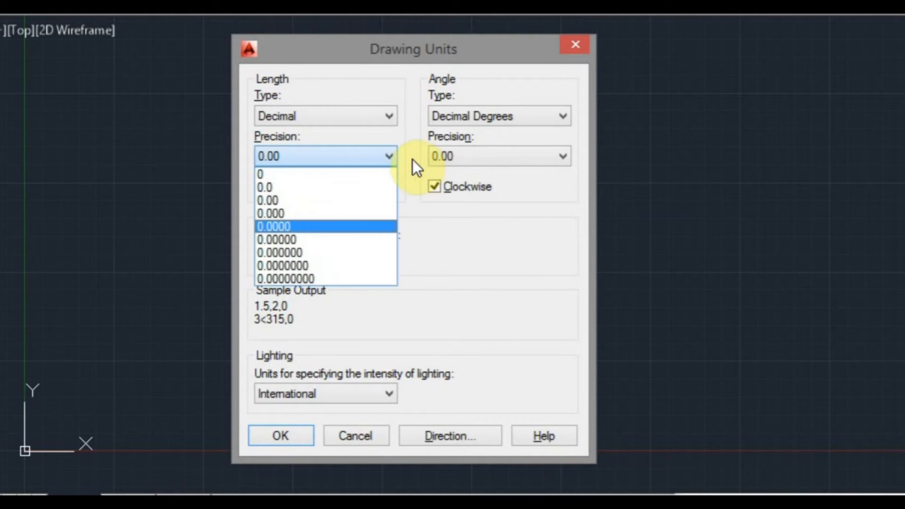
pyautogui.click(412, 156)
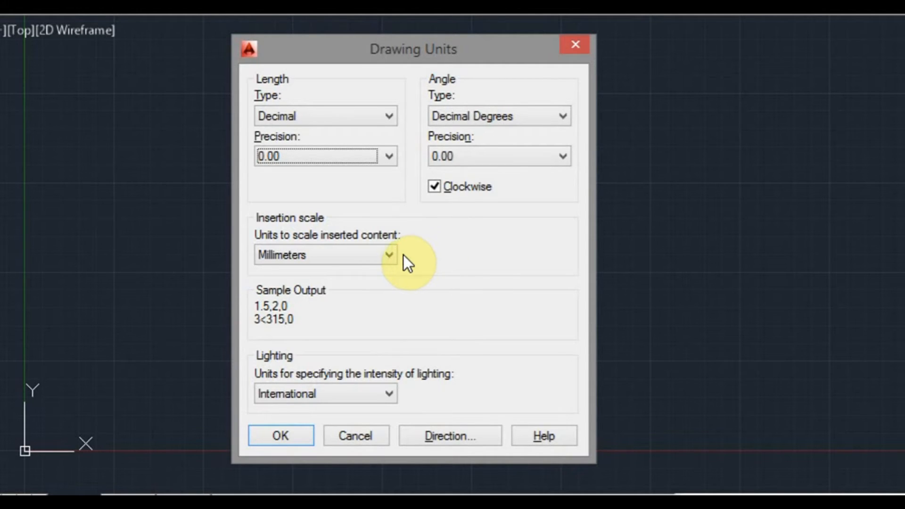
# - Choose Millimeters as the unit for scaling inserted content and apply the drawing units
pyautogui.moveTo(391, 256)
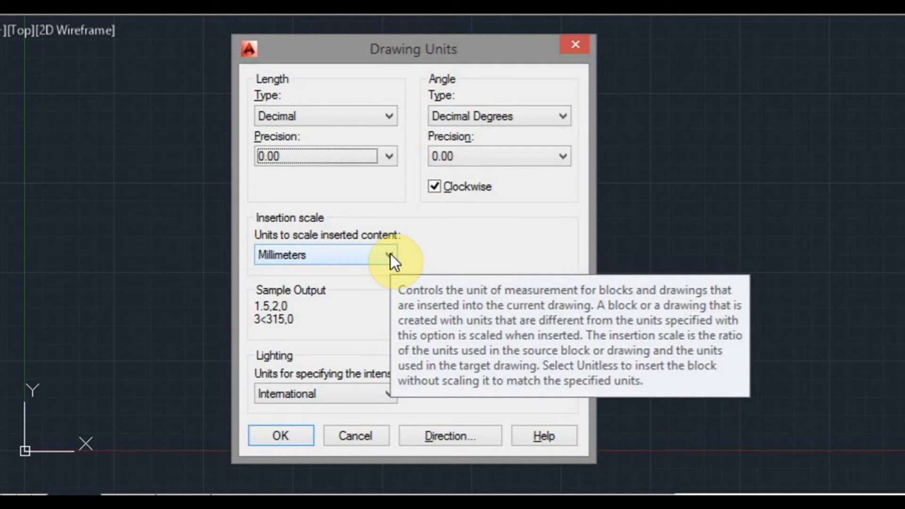
pyautogui.click(391, 255)
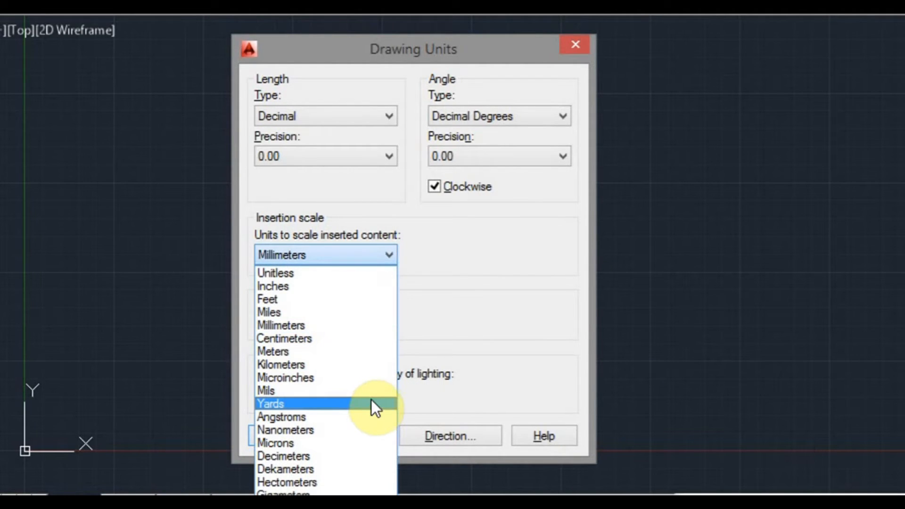
pyautogui.click(346, 325)
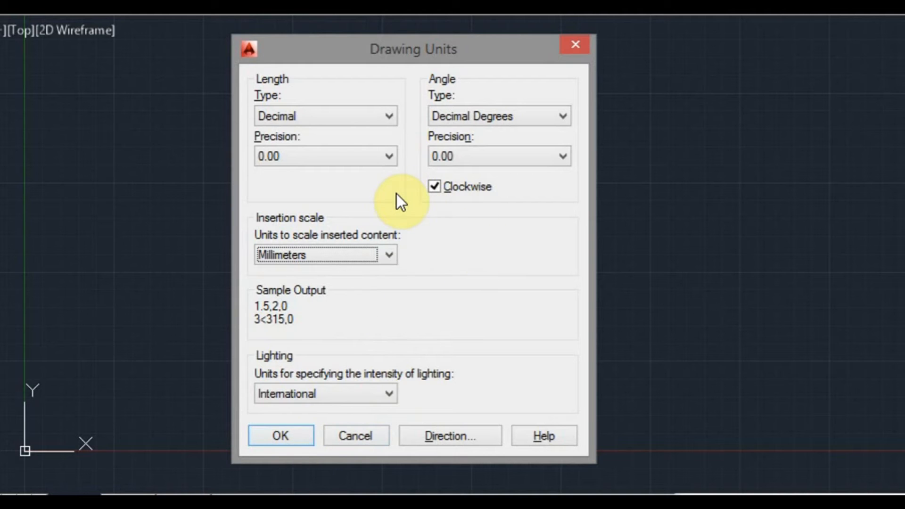
pyautogui.click(293, 435)
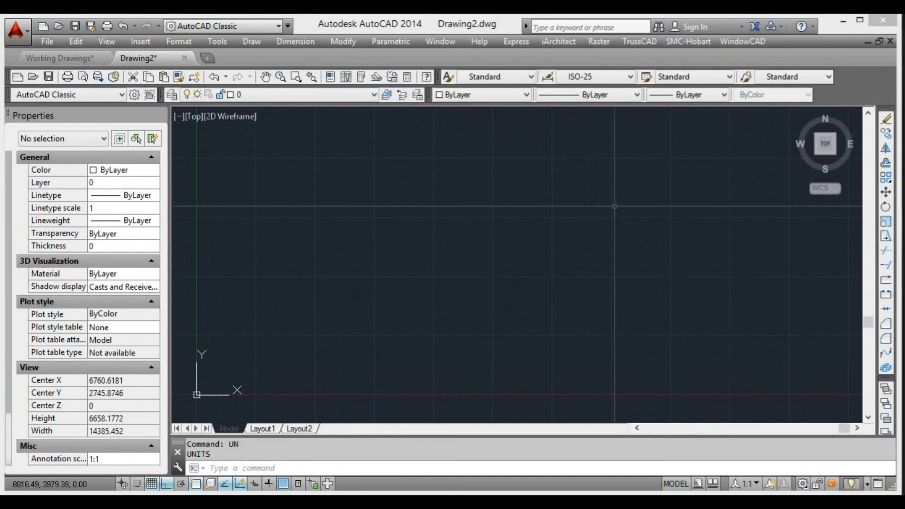
# - Insert the HoldenBarina2011-Plan vehicle block from the iArchitect block library up and right of the origin, with default scale and rotation
pyautogui.click(557, 41)
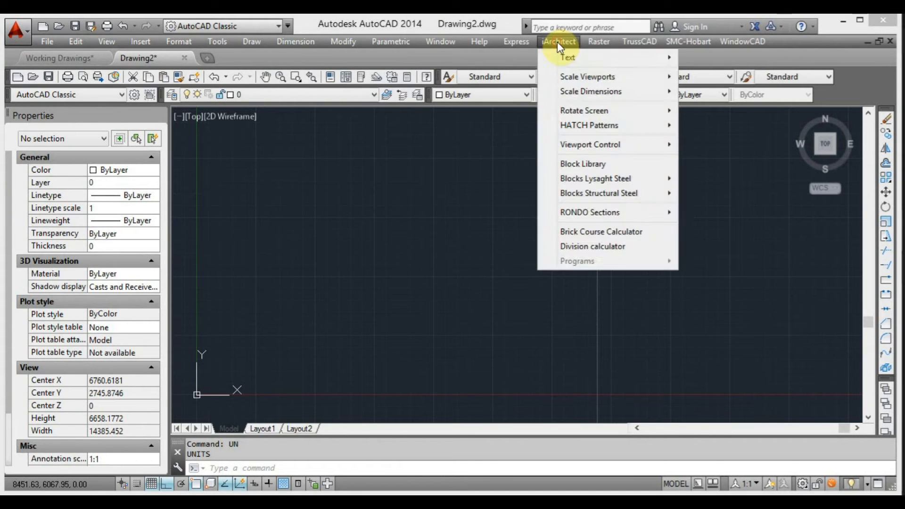
pyautogui.click(596, 166)
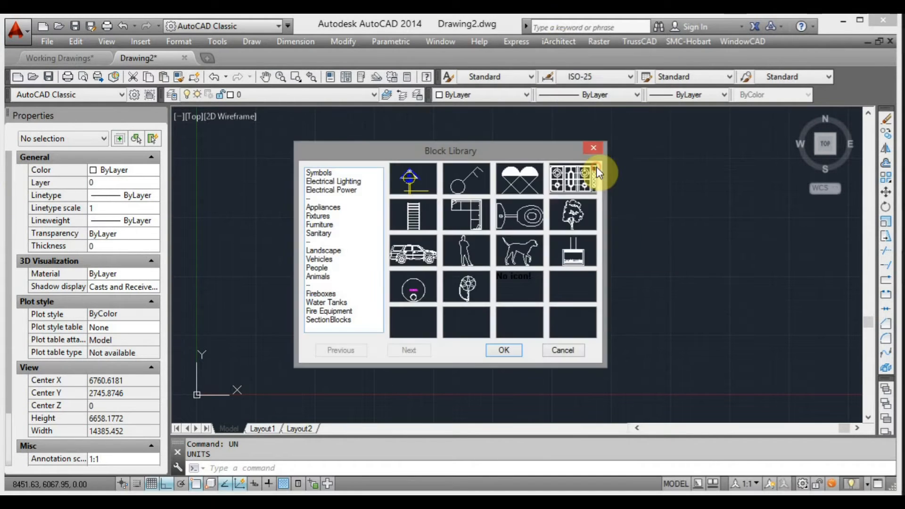
pyautogui.click(417, 245)
pyautogui.doubleClick(414, 183)
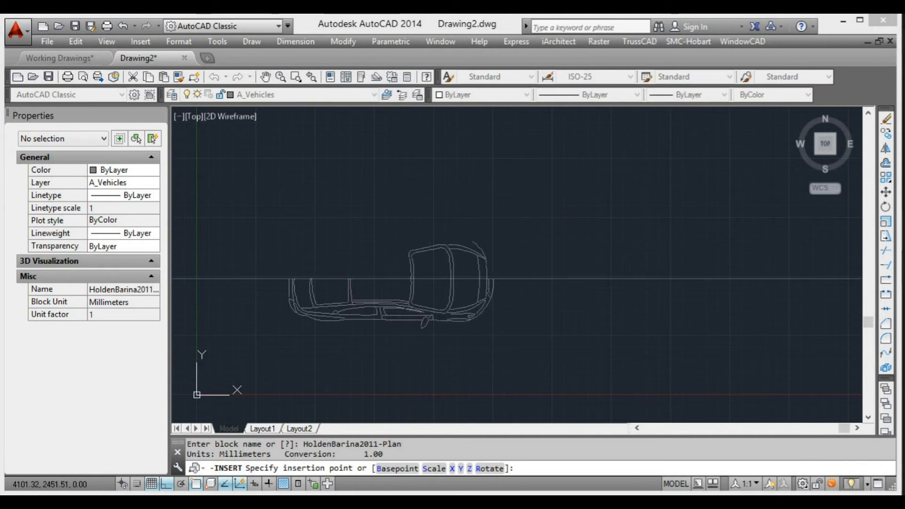
pyautogui.click(392, 275)
pyautogui.press('Return')
pyautogui.press('Return')
pyautogui.press('Return')
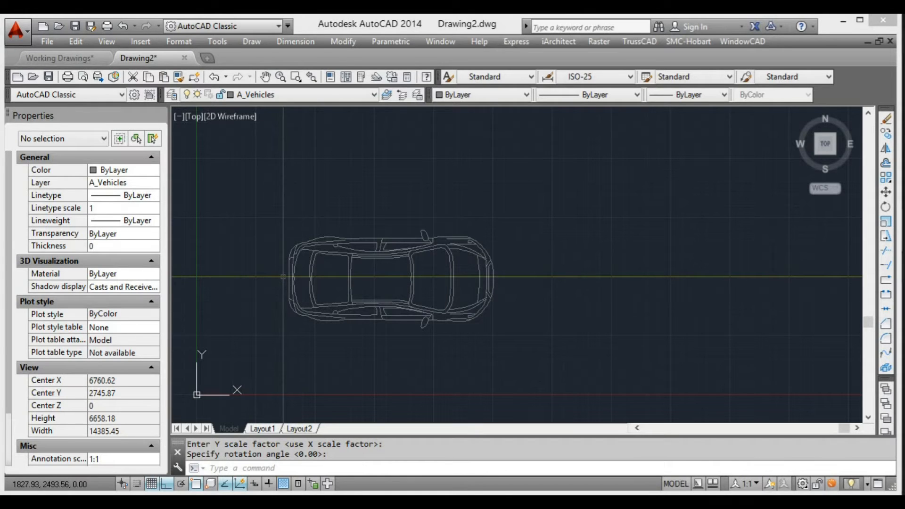
# - Measure the car's overall length from its rear end to its front end and examine the distance and Delta X
pyautogui.write('D')
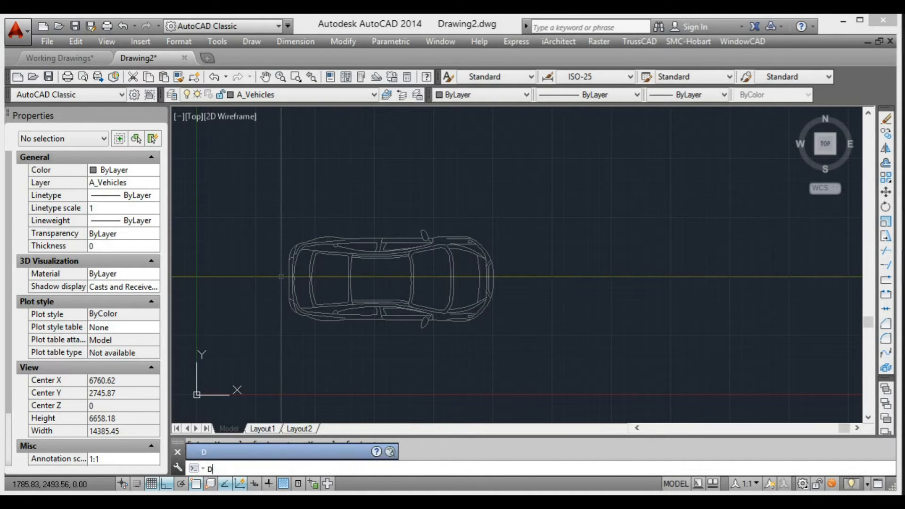
pyautogui.write('Is')
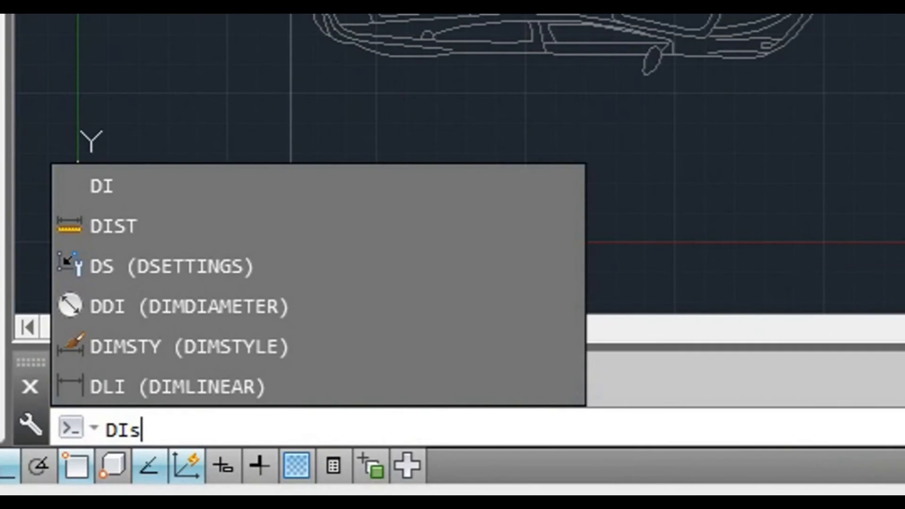
pyautogui.write('t')
pyautogui.press('Return')
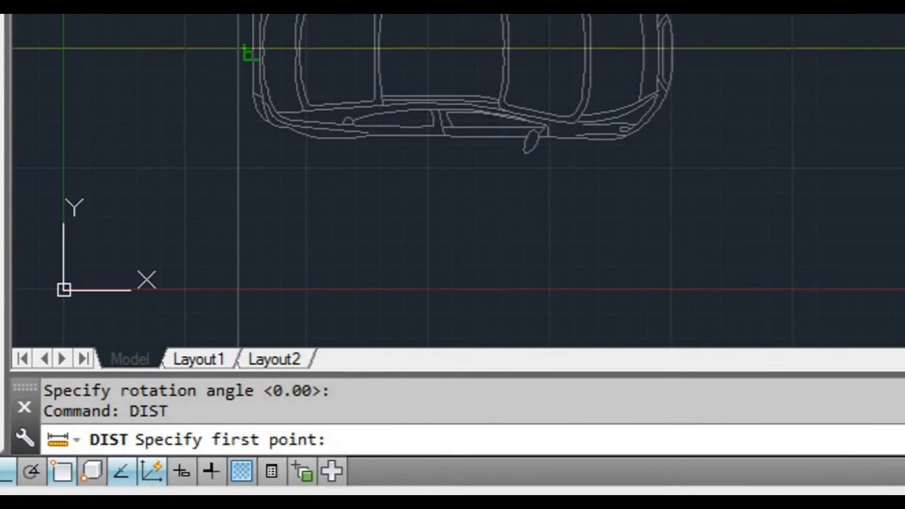
pyautogui.click(226, 98)
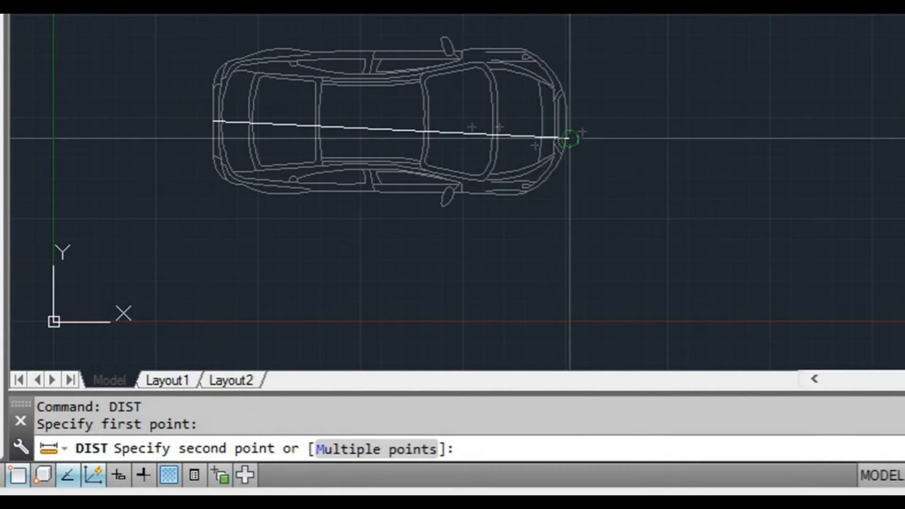
pyautogui.scroll(3, 573, 122)
pyautogui.scroll(-2, 279, 262)
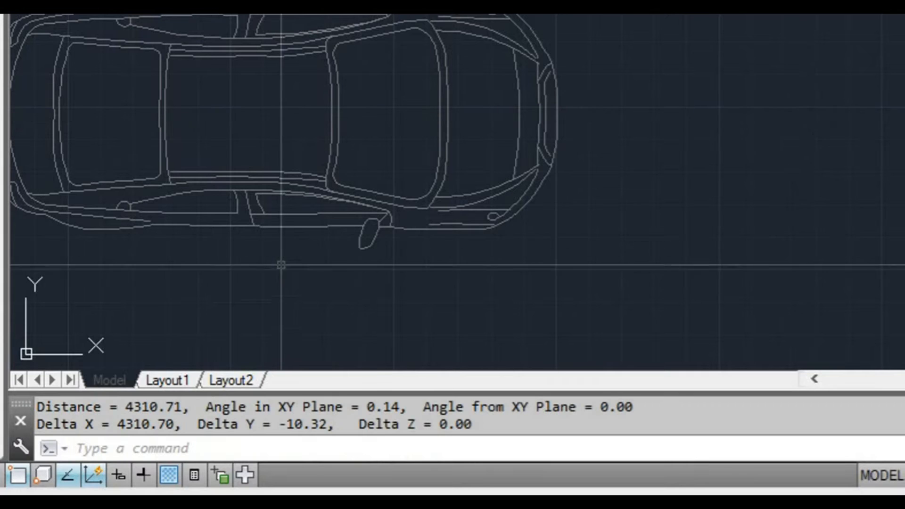
pyautogui.moveTo(124, 406); pyautogui.dragTo(182, 406)
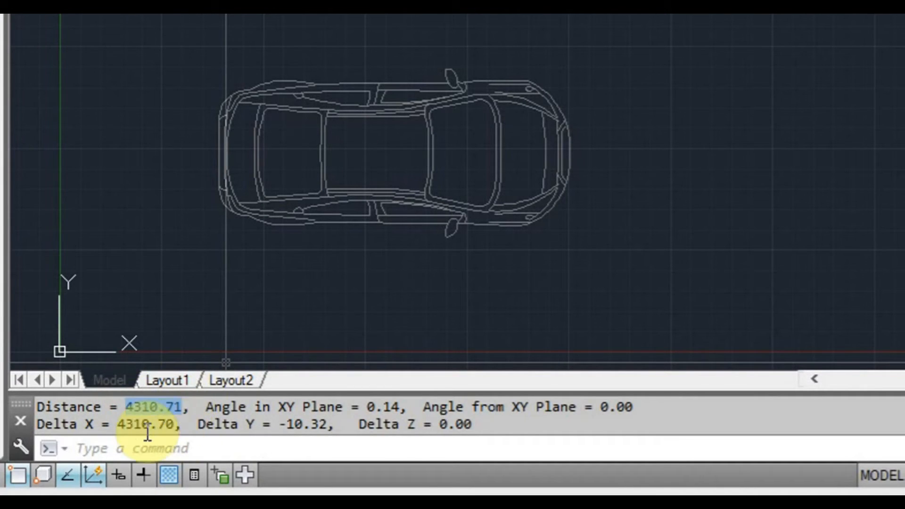
pyautogui.moveTo(119, 424); pyautogui.dragTo(174, 430)
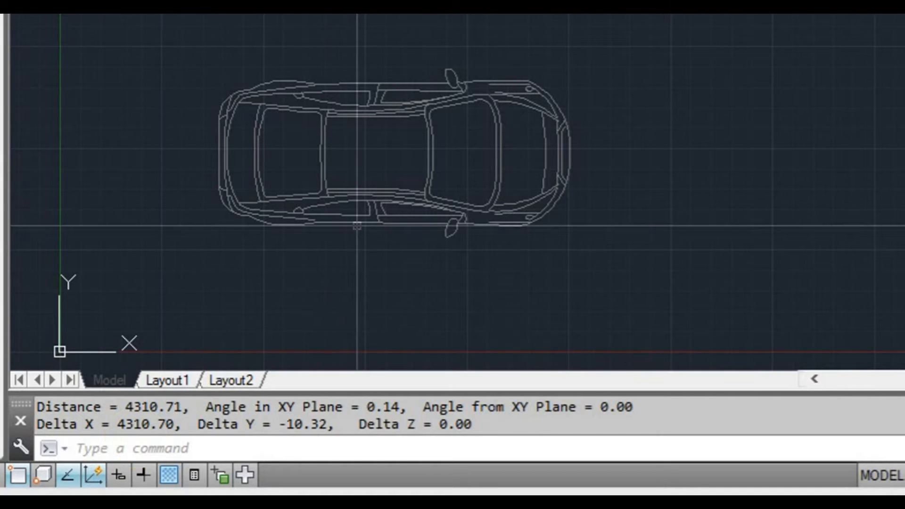
# - Change the unit for scaling inserted content to Inches in the drawing units and apply it
pyautogui.moveTo(409, 207)
pyautogui.mouseDown(button='middle')
pyautogui.moveTo(402, 213)
pyautogui.moveTo(407, 203)
pyautogui.mouseUp(button='middle')
pyautogui.scroll(1, 402, 208)
pyautogui.scroll(-1, 407, 206)
pyautogui.write('UNIts')
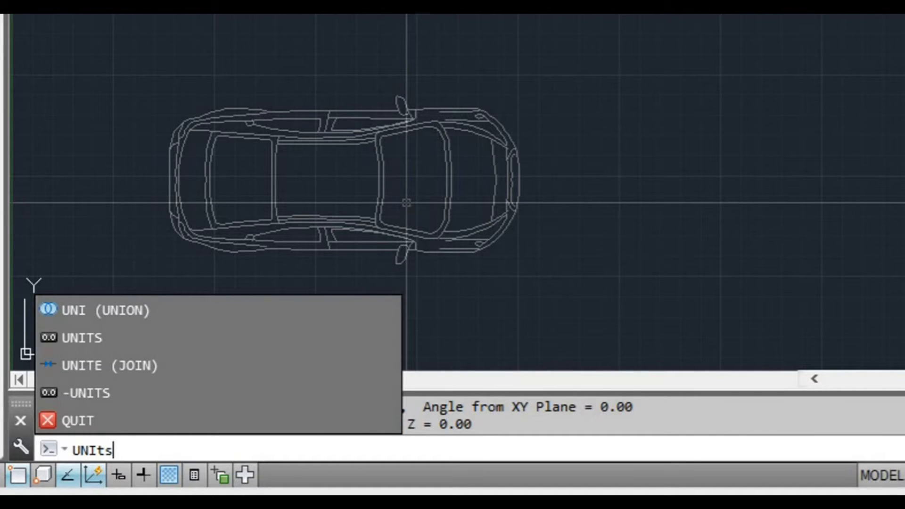
pyautogui.press('Return')
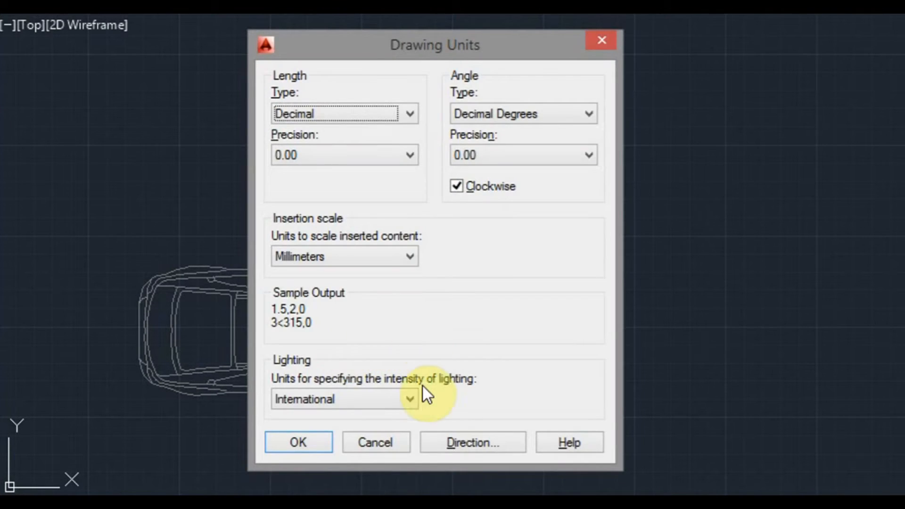
pyautogui.click(409, 258)
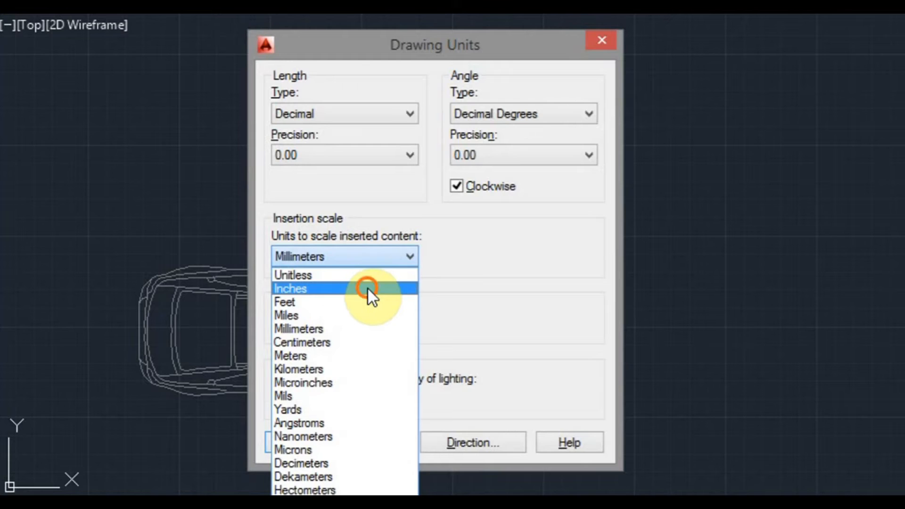
pyautogui.click(369, 290)
pyautogui.click(300, 442)
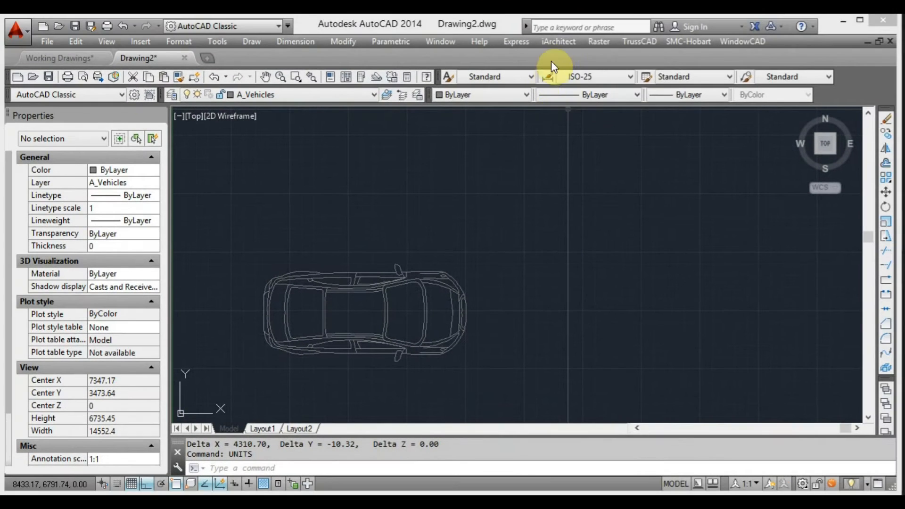
# - Insert the Holden Barina Side block from the iArchitect block library just above the plan-view car and compare the two cars' sizes
pyautogui.click(558, 41)
pyautogui.click(585, 164)
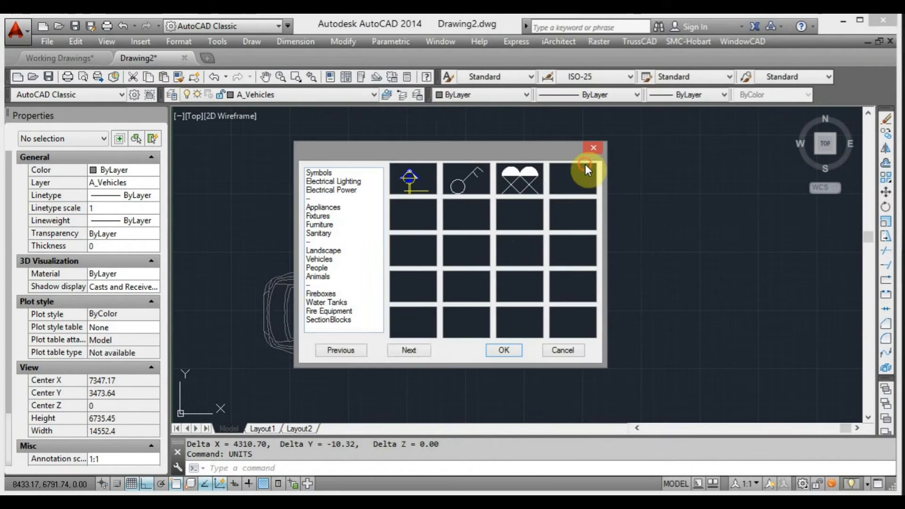
pyautogui.click(413, 254)
pyautogui.click(414, 187)
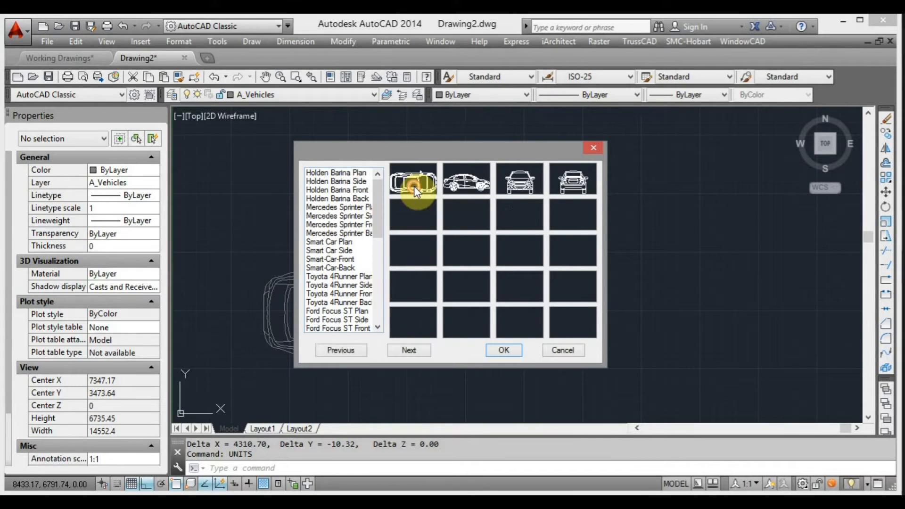
pyautogui.click(467, 179)
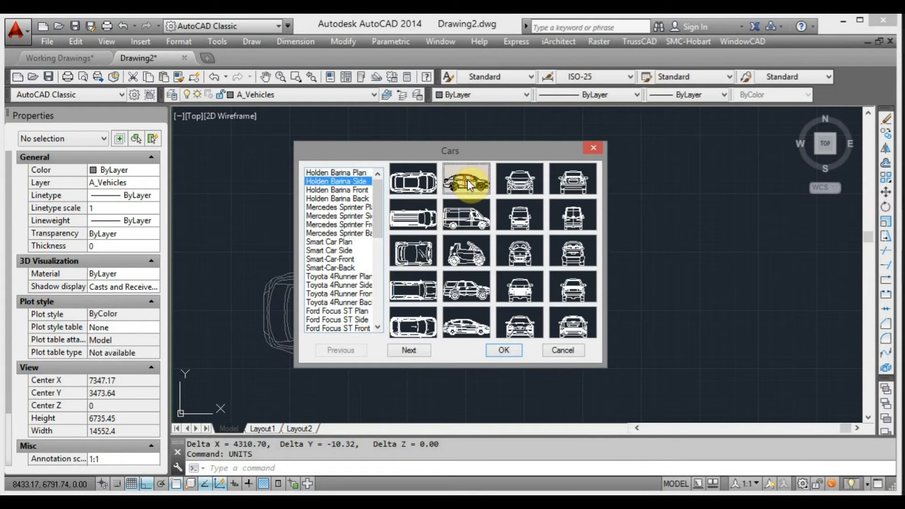
pyautogui.doubleClick(467, 179)
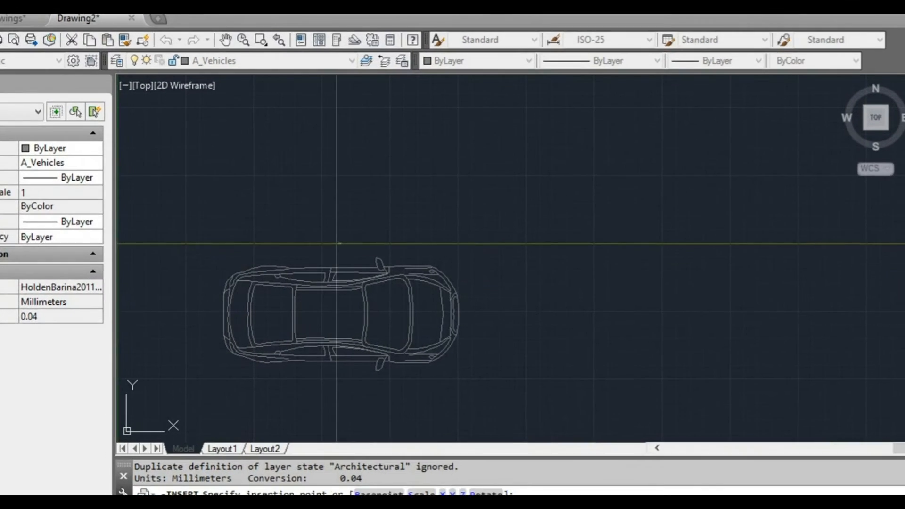
pyautogui.click(358, 251)
pyautogui.scroll(10, 310, 241)
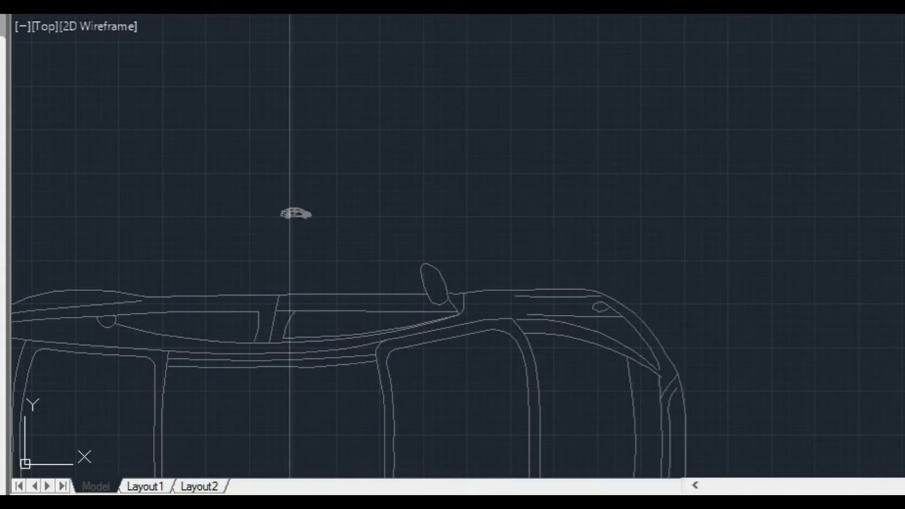
pyautogui.scroll(-4, 359, 216)
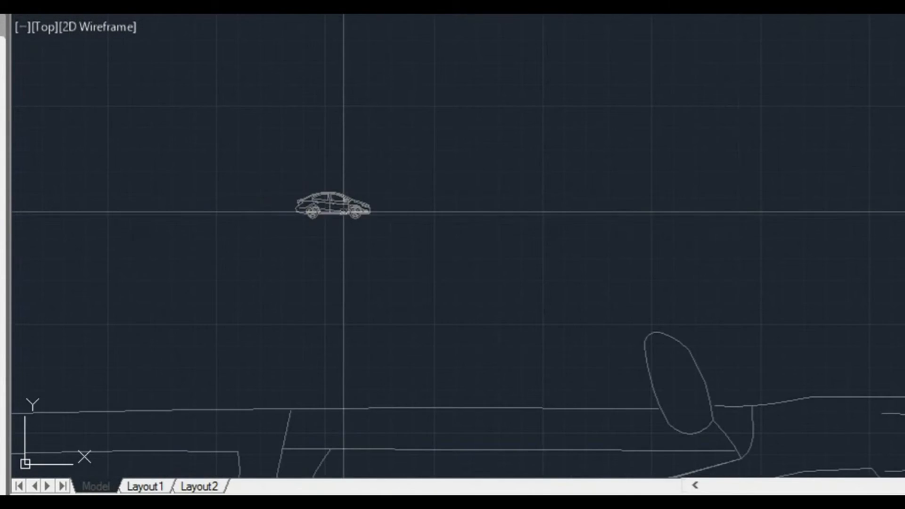
pyautogui.scroll(5, 344, 212)
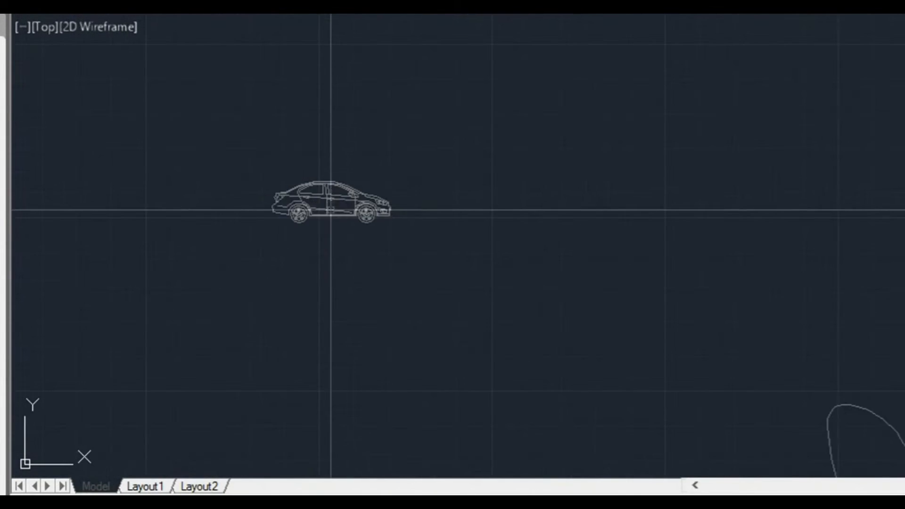
pyautogui.scroll(-9, 323, 196)
pyautogui.scroll(-4, 388, 238)
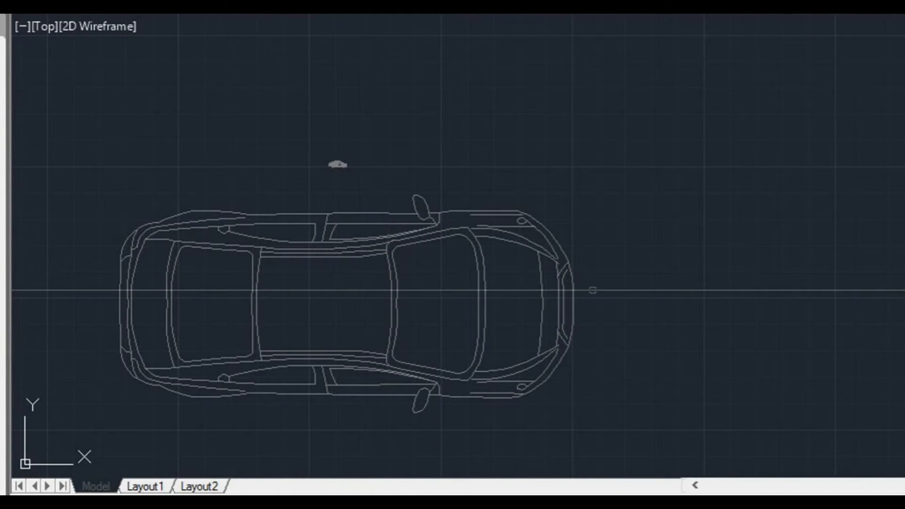
# - Delete the tiny side-view car above the plan-view car
pyautogui.scroll(2, 355, 161)
pyautogui.click(359, 182)
pyautogui.click(289, 154)
pyautogui.press('Delete')
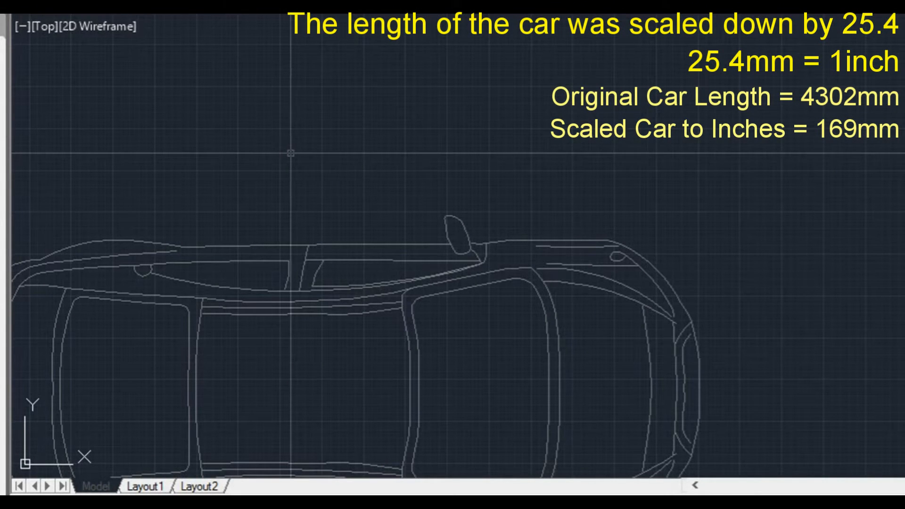
# - Change the unit for scaling inserted content to Millimeters in the drawing units and apply it
pyautogui.scroll(-2, 367, 180)
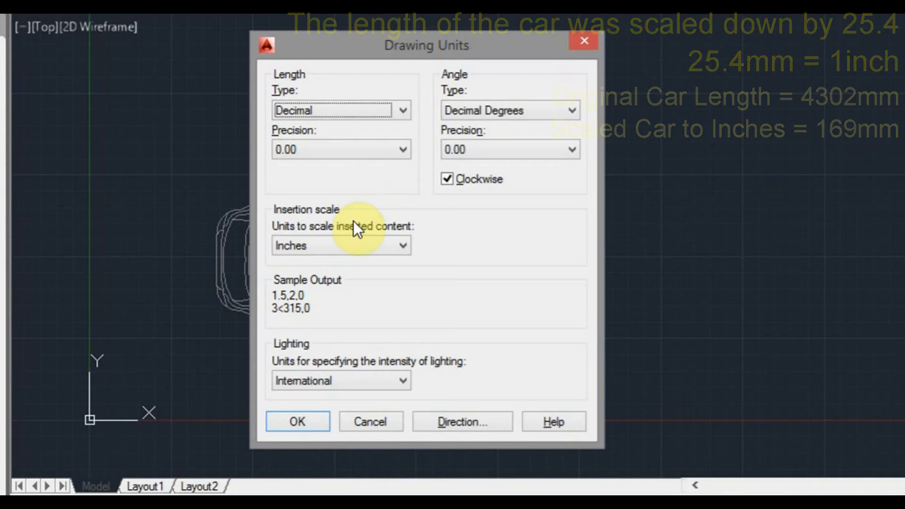
pyautogui.click(352, 244)
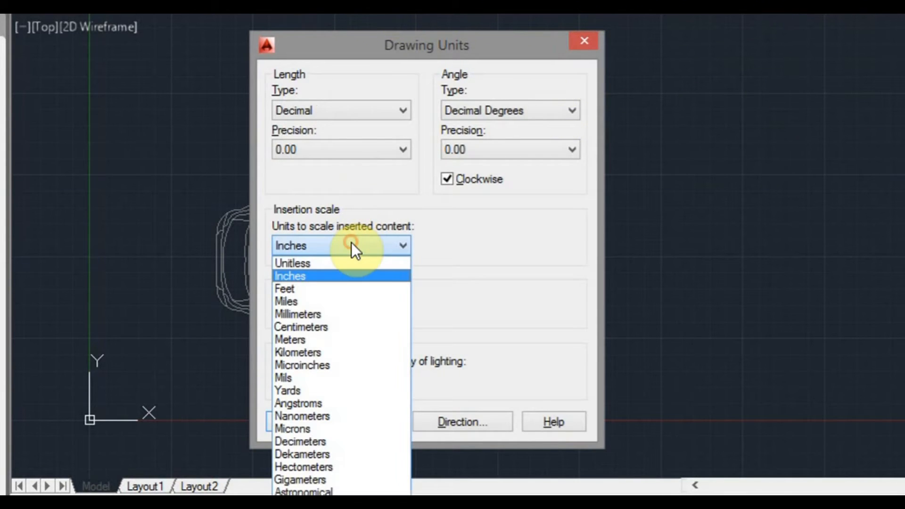
pyautogui.click(335, 311)
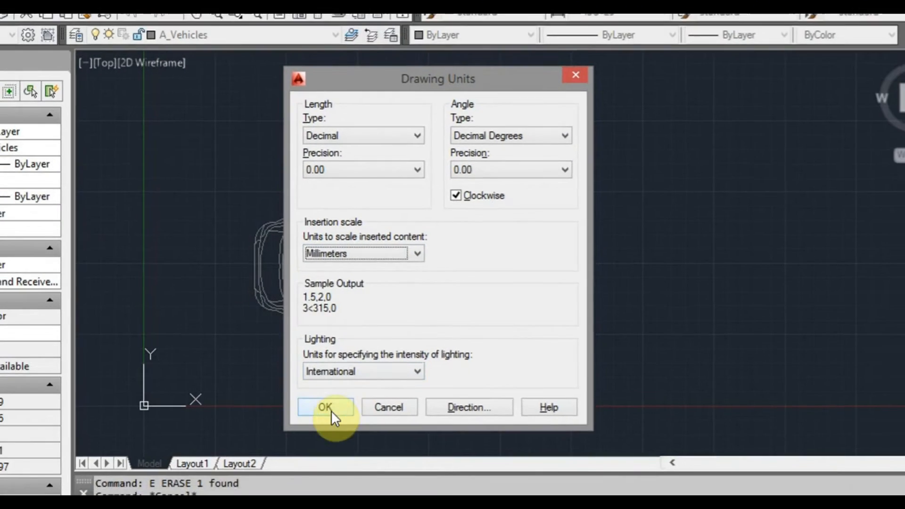
pyautogui.click(331, 411)
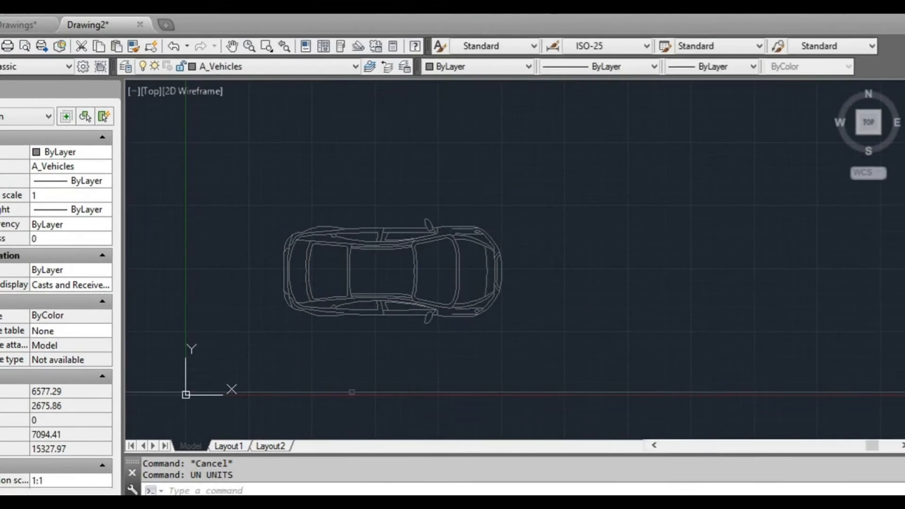
# - Insert the Mercedes Sprinter plan block from the iArchitect block library above the existing car, with default scale and rotation
pyautogui.click(558, 44)
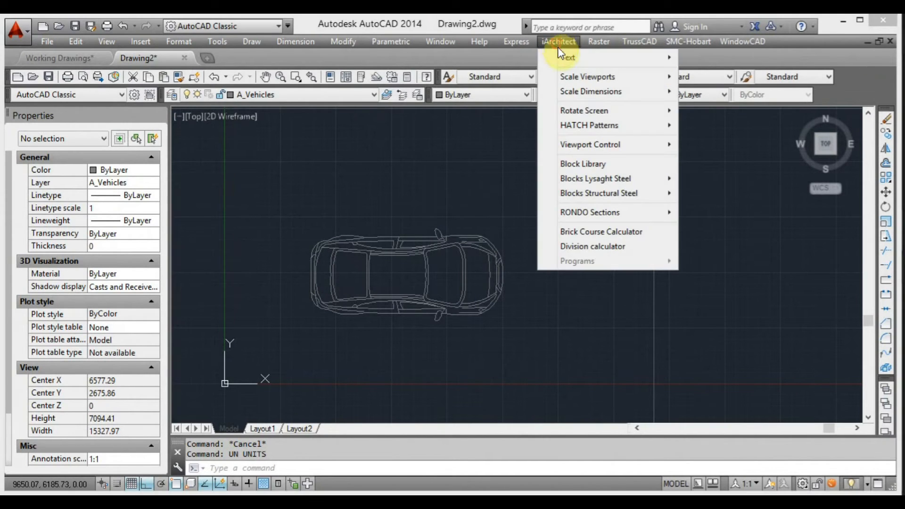
pyautogui.click(604, 162)
pyautogui.click(422, 251)
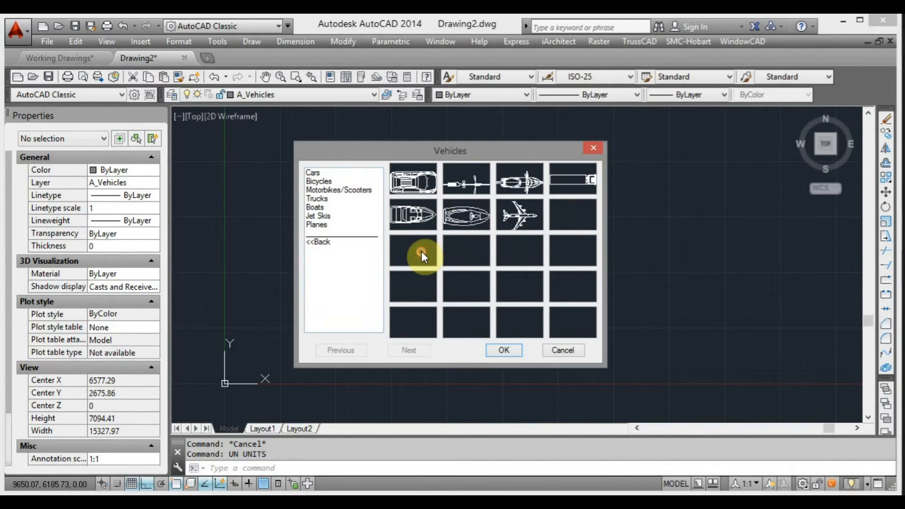
pyautogui.click(405, 194)
pyautogui.doubleClick(411, 219)
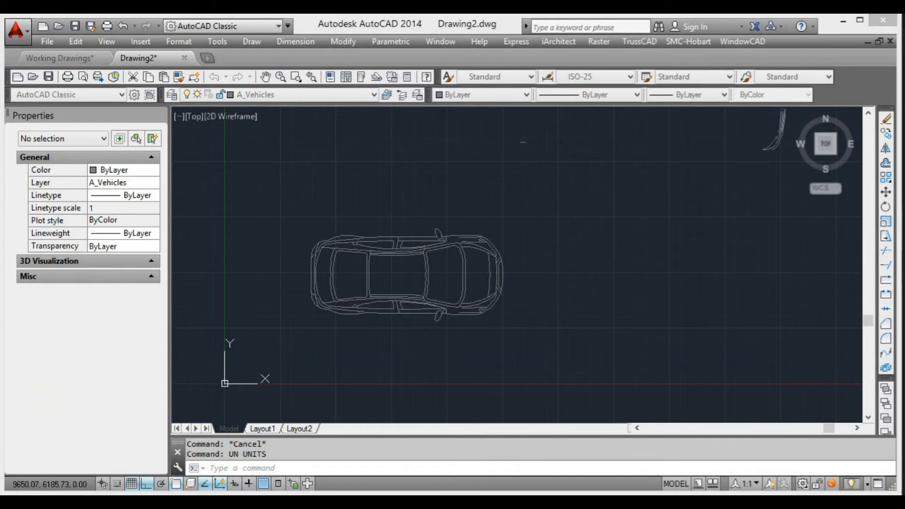
pyautogui.click(446, 184)
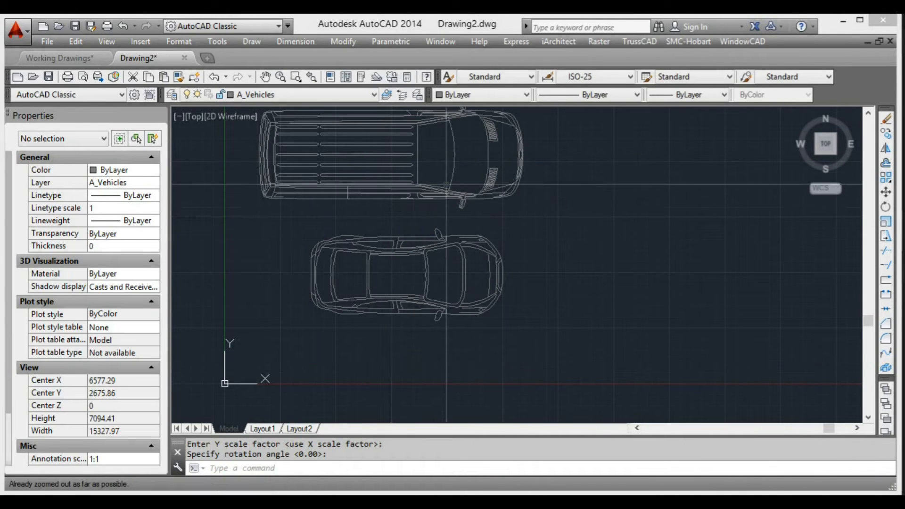
# - Erase both the van and the car plan blocks from the drawing
pyautogui.moveTo(449, 186); pyautogui.dragTo(465, 249, button='middle')
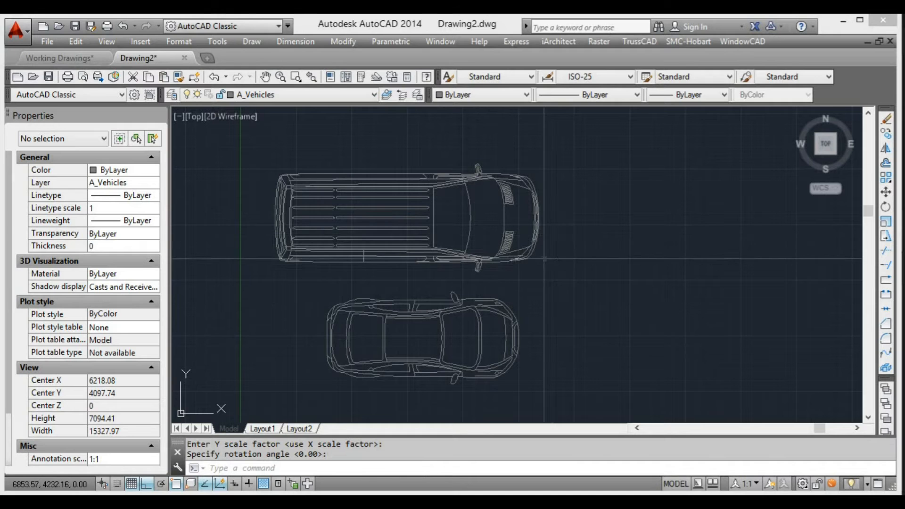
pyautogui.moveTo(544, 258); pyautogui.dragTo(506, 231, button='middle')
pyautogui.click(530, 323)
pyautogui.click(409, 202)
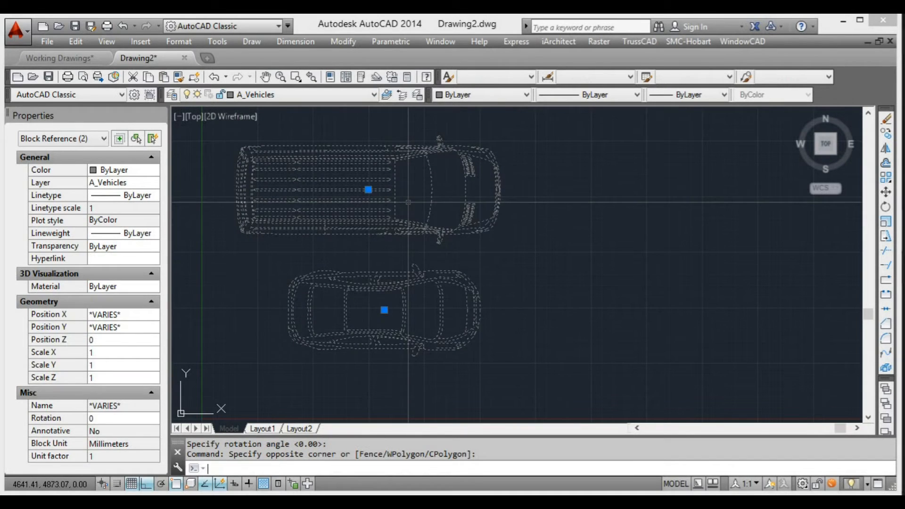
pyautogui.write('e')
pyautogui.press('Return')
# - Review the available angle types in the drawing units, choose 0.00 as the angle precision and apply the settings
pyautogui.write('un')
pyautogui.press('Return')
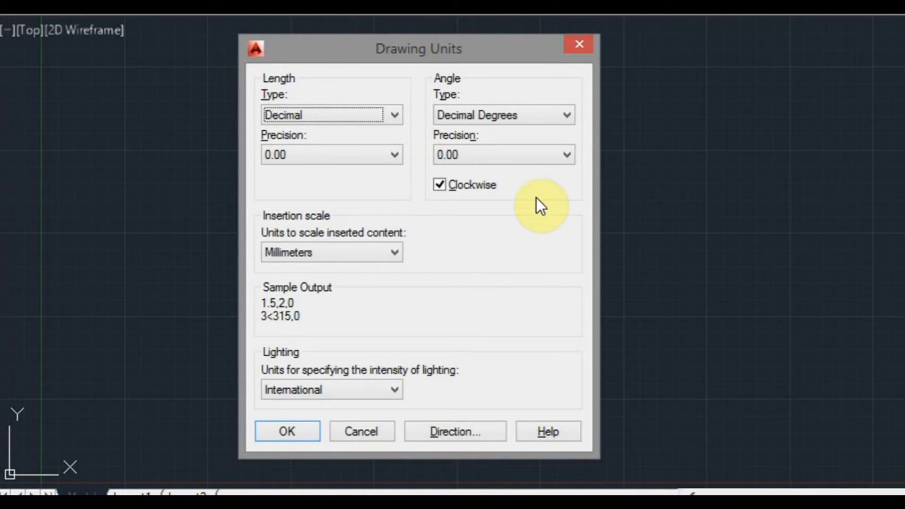
pyautogui.click(567, 115)
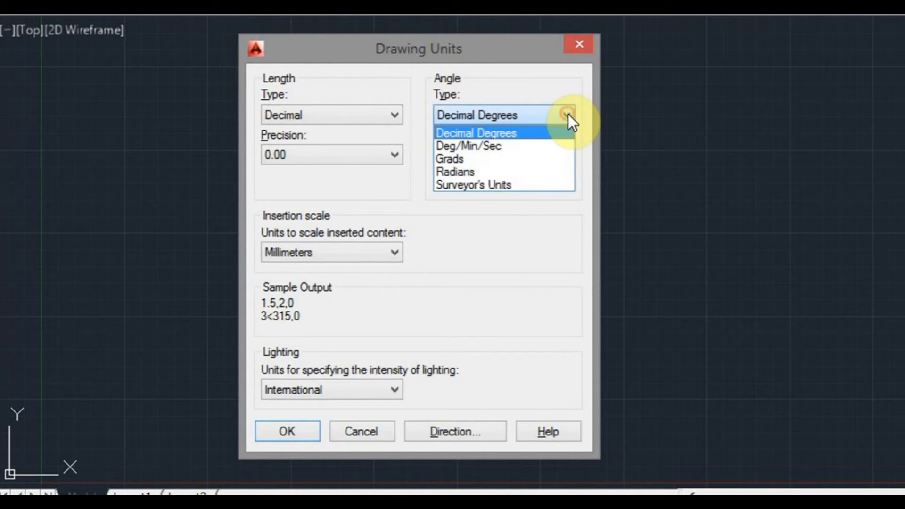
pyautogui.click(557, 89)
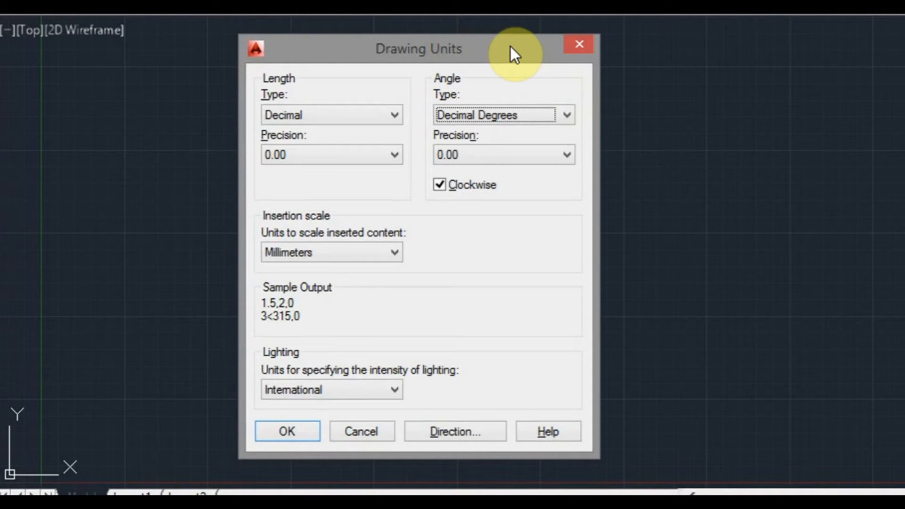
pyautogui.click(568, 115)
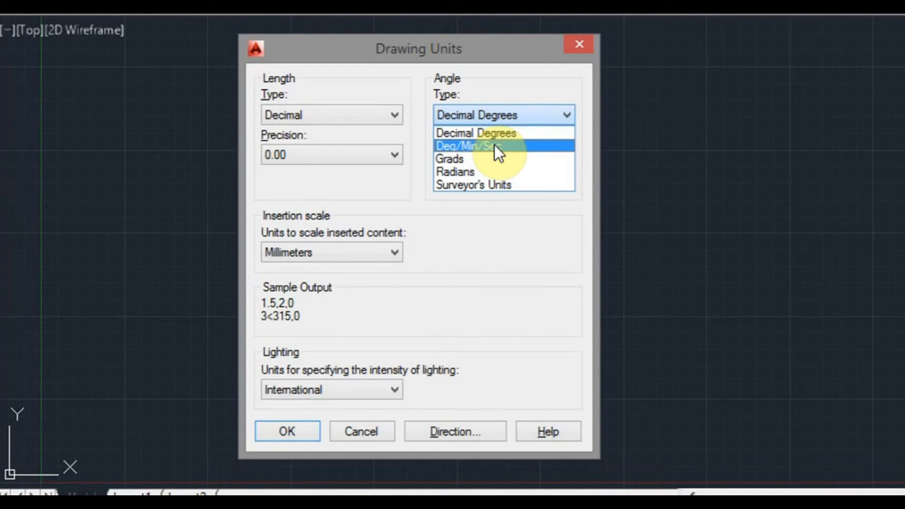
pyautogui.click(516, 75)
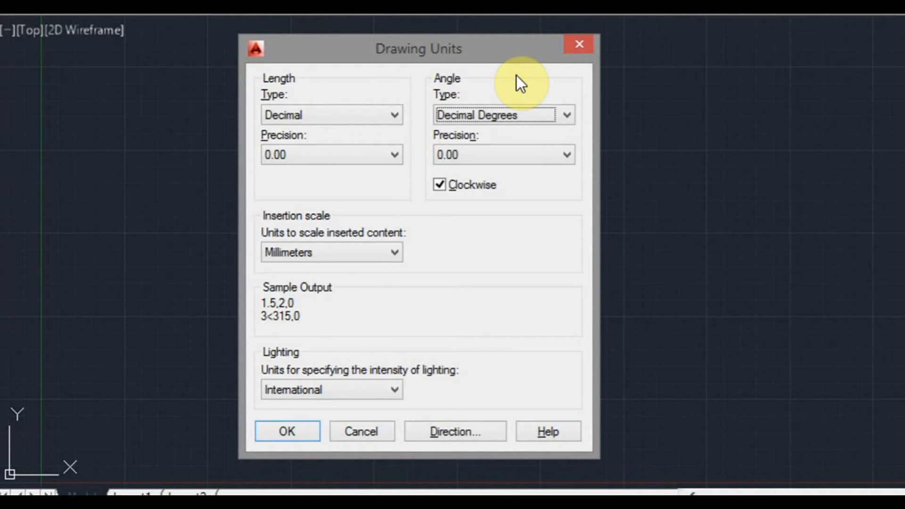
pyautogui.click(511, 155)
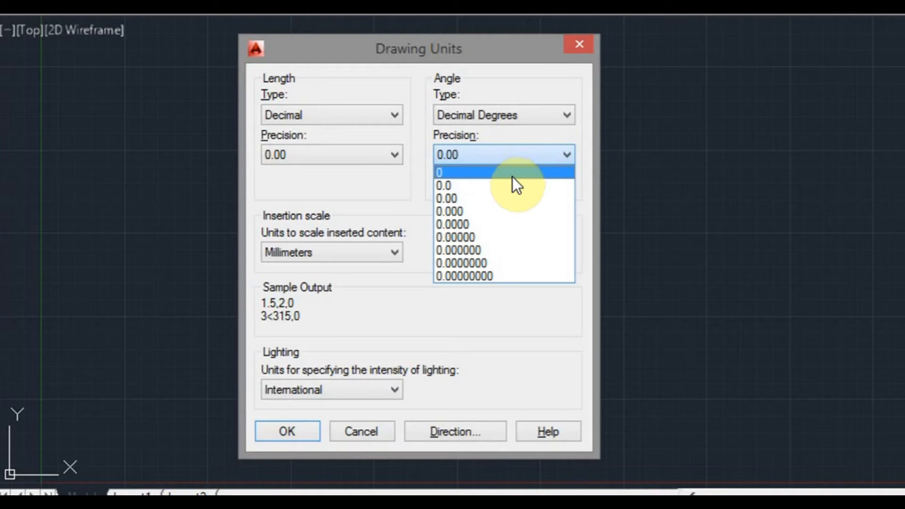
pyautogui.click(513, 199)
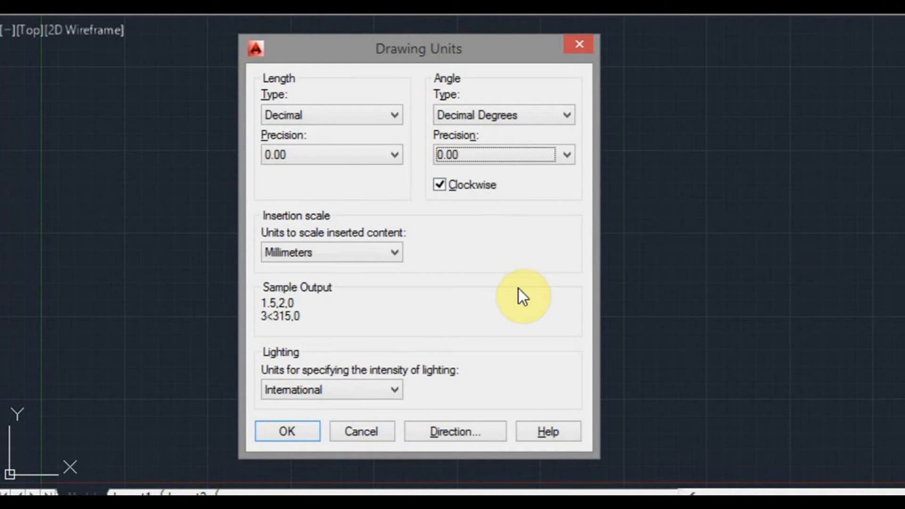
pyautogui.click(293, 432)
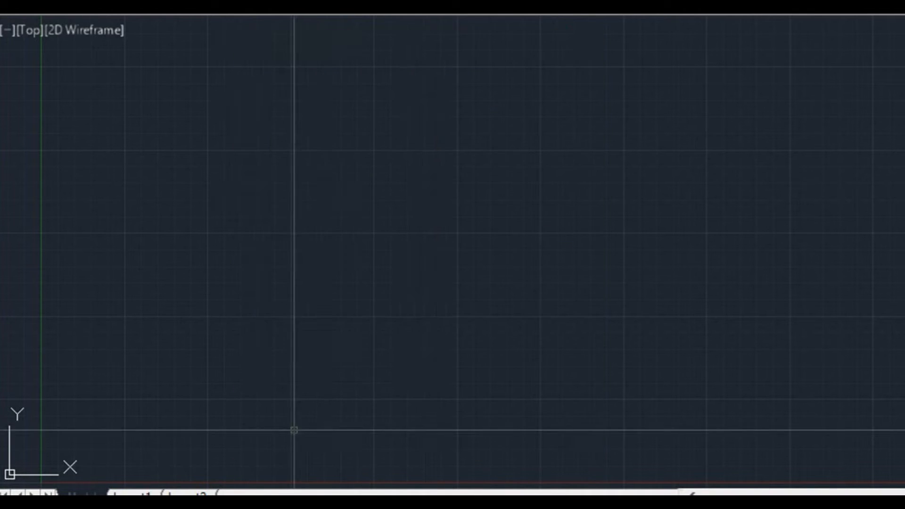
# - Draw a long horizontal line across the middle of the empty drawing area
pyautogui.press('l')
pyautogui.press('Return')
pyautogui.click(259, 282)
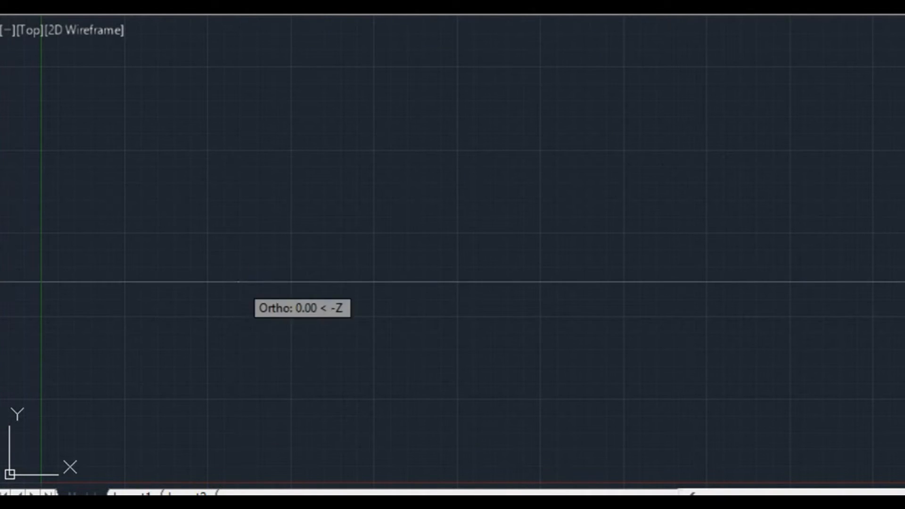
pyautogui.click(768, 338)
pyautogui.press('Escape')
# - Create a copy of the horizontal line rotated about 30 degrees clockwise around its left endpoint
pyautogui.moveTo(489, 332); pyautogui.dragTo(476, 348, button='middle')
pyautogui.click(476, 347)
pyautogui.click(360, 260)
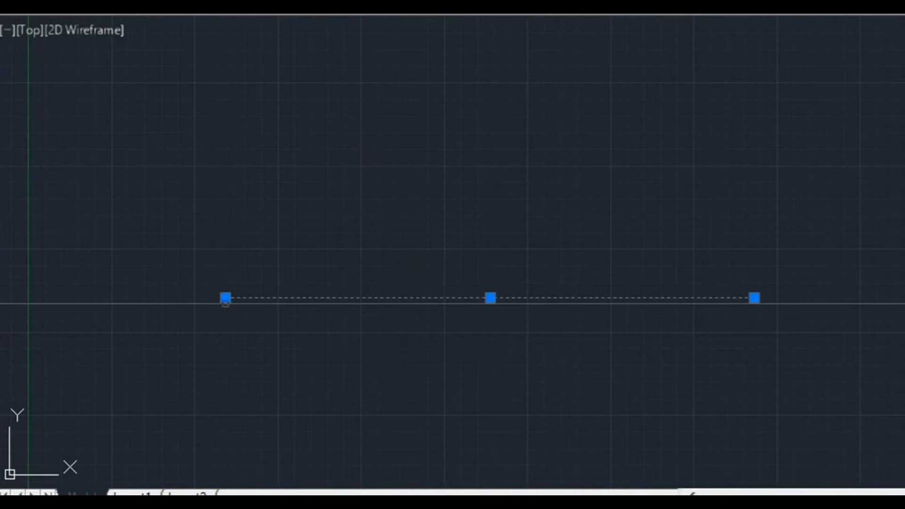
pyautogui.click(225, 298)
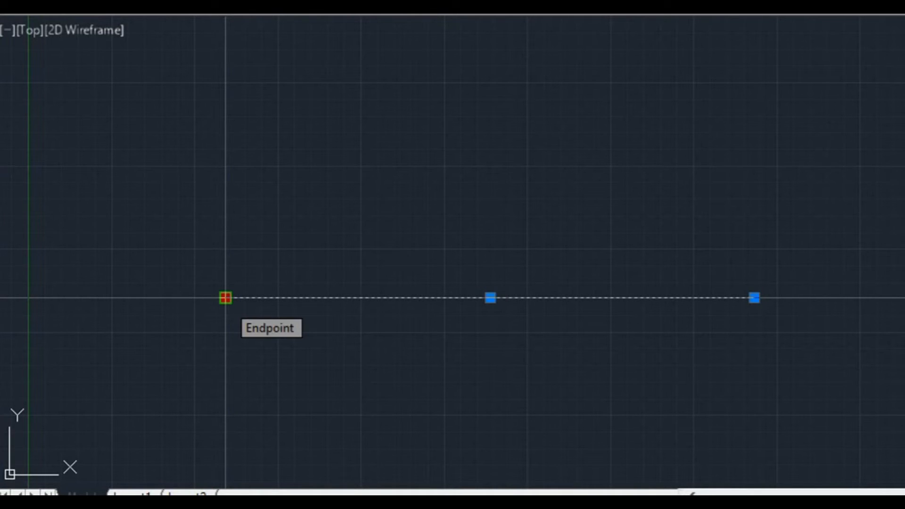
pyautogui.press('Return')
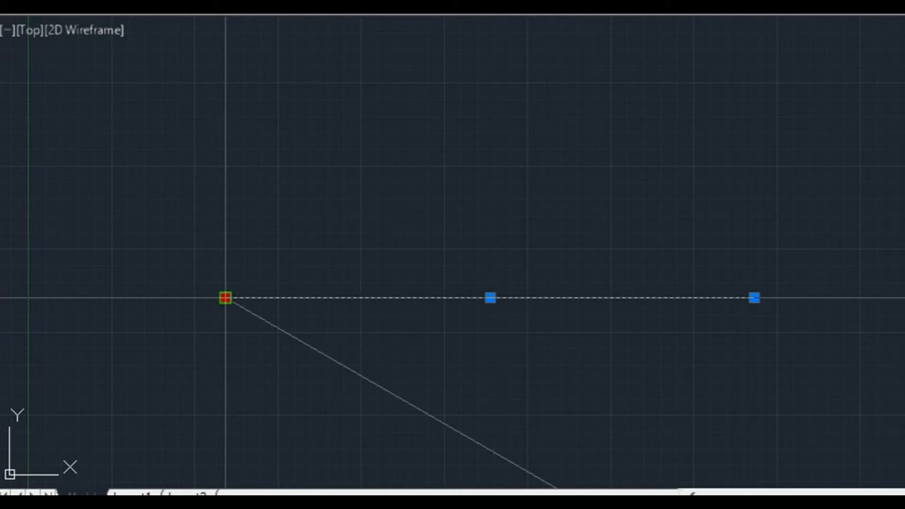
pyautogui.press('Escape')
pyautogui.press('Escape')
# - Turn off the Clockwise option for angles in the drawing units and apply the change
pyautogui.moveTo(409, 348); pyautogui.dragTo(356, 253, button='middle')
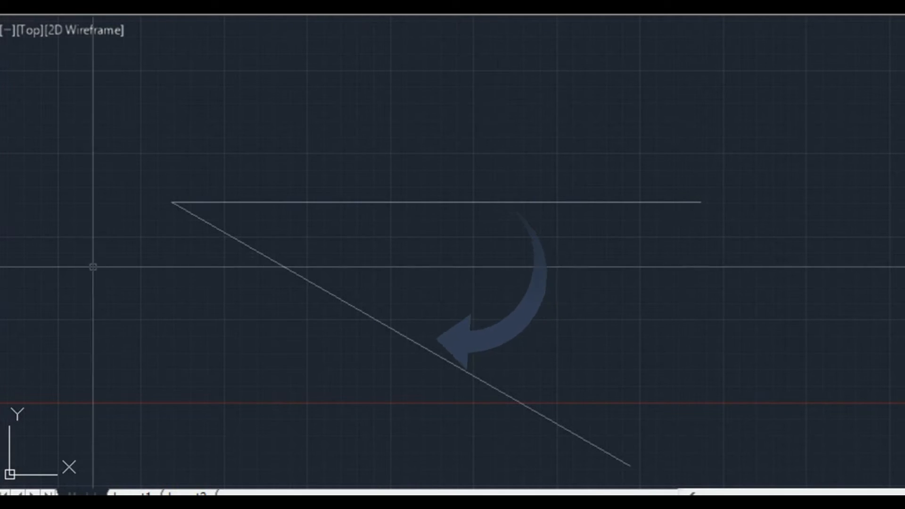
pyautogui.moveTo(372, 232); pyautogui.dragTo(391, 243, button='middle')
pyautogui.press('Return')
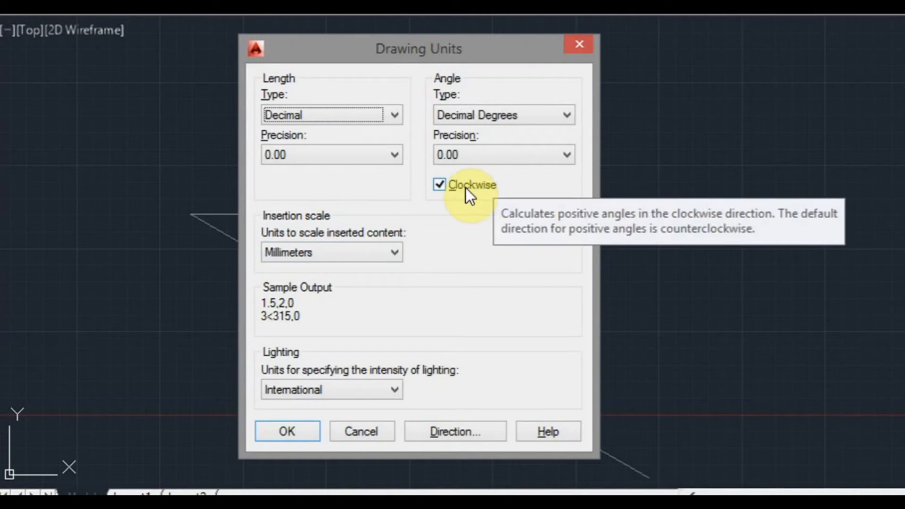
pyautogui.click(437, 186)
pyautogui.click(307, 440)
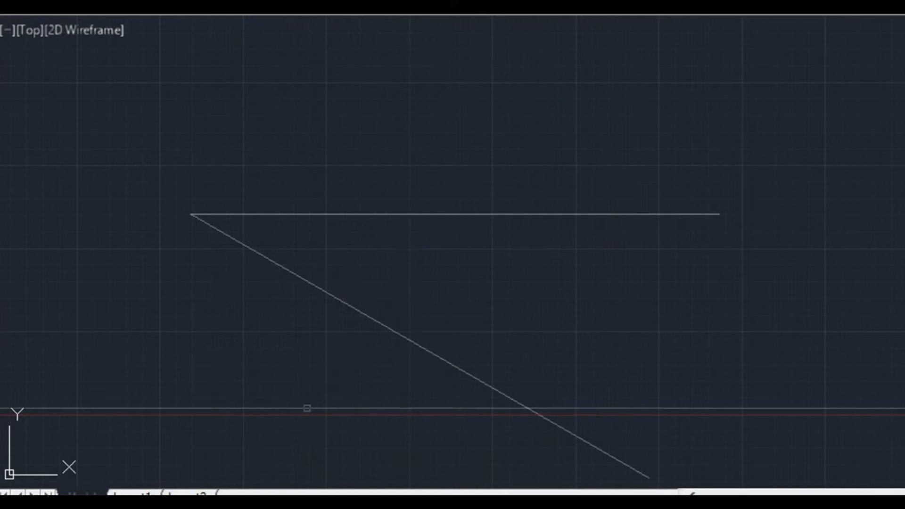
# - Create a copy of the horizontal line rotated about 30 degrees counterclockwise around its left endpoint
pyautogui.click(425, 215)
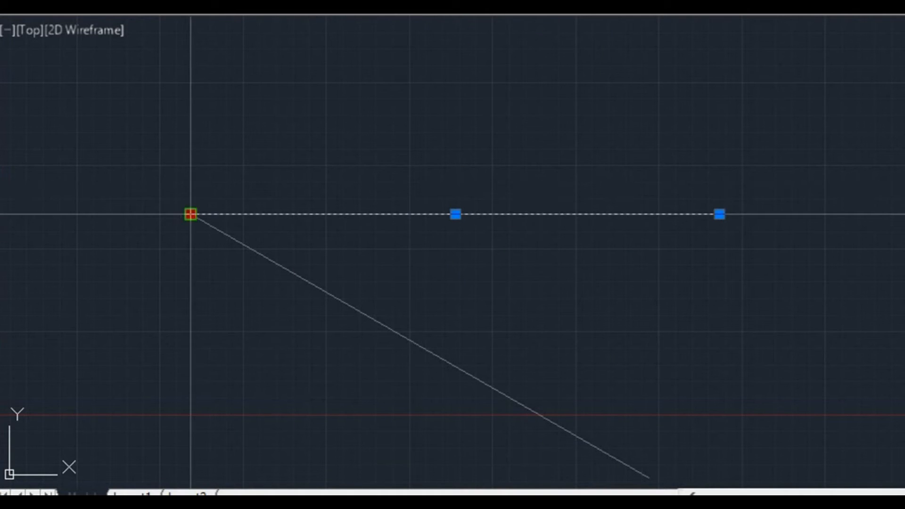
pyautogui.click(191, 214)
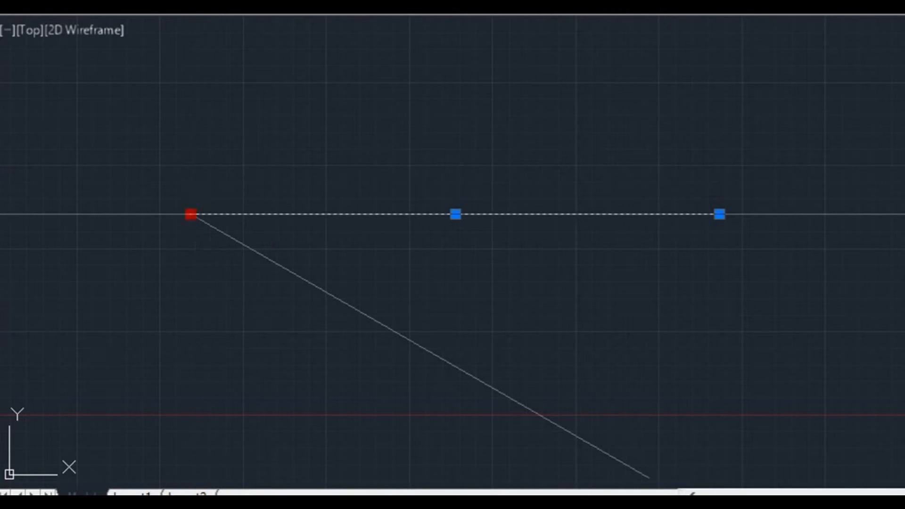
pyautogui.press('Return')
pyautogui.press('Escape')
pyautogui.press('Escape')
pyautogui.moveTo(467, 231)
pyautogui.mouseDown(button='middle')
pyautogui.moveTo(448, 334)
pyautogui.moveTo(485, 289)
pyautogui.mouseUp(button='middle')
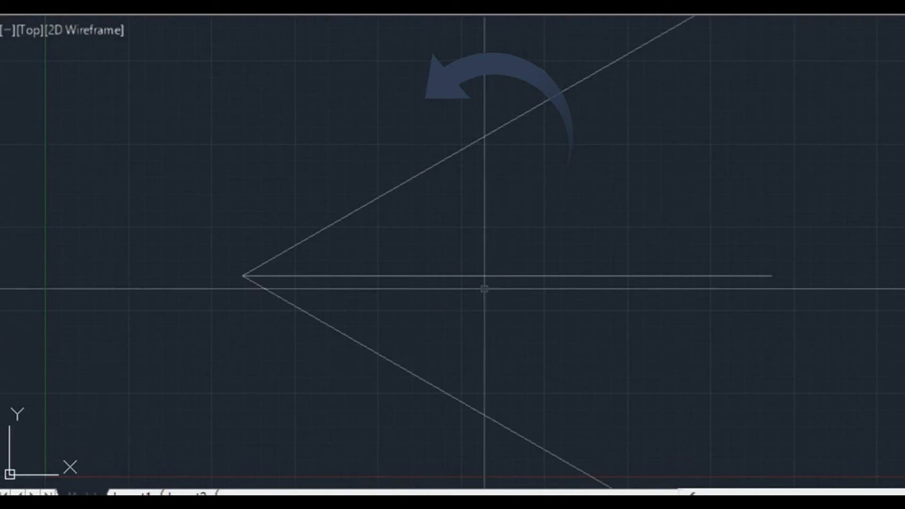
pyautogui.click(486, 317)
pyautogui.click(230, 225)
pyautogui.press('Escape')
pyautogui.moveTo(582, 278); pyautogui.dragTo(473, 270, button='middle')
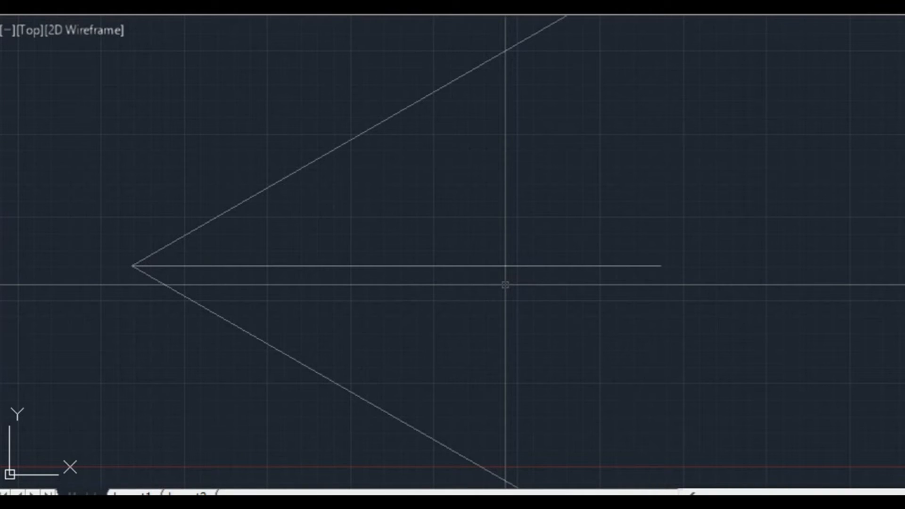
# - Open the drawing units and review the base angle options in Direction Control, leaving East selected
pyautogui.press('Return')
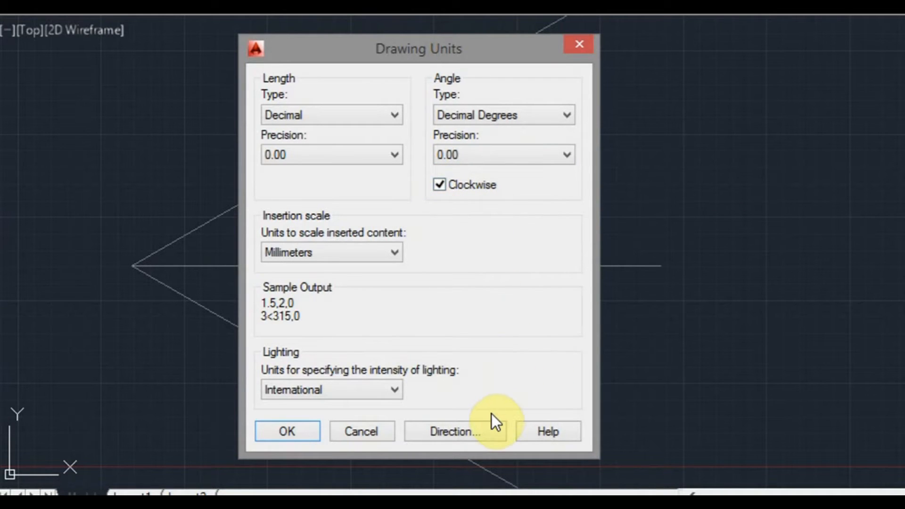
pyautogui.click(459, 431)
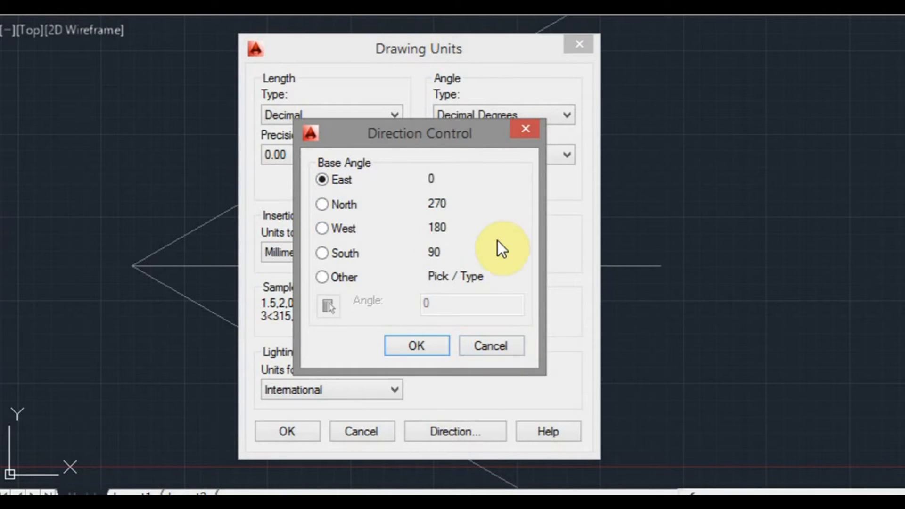
pyautogui.click(494, 347)
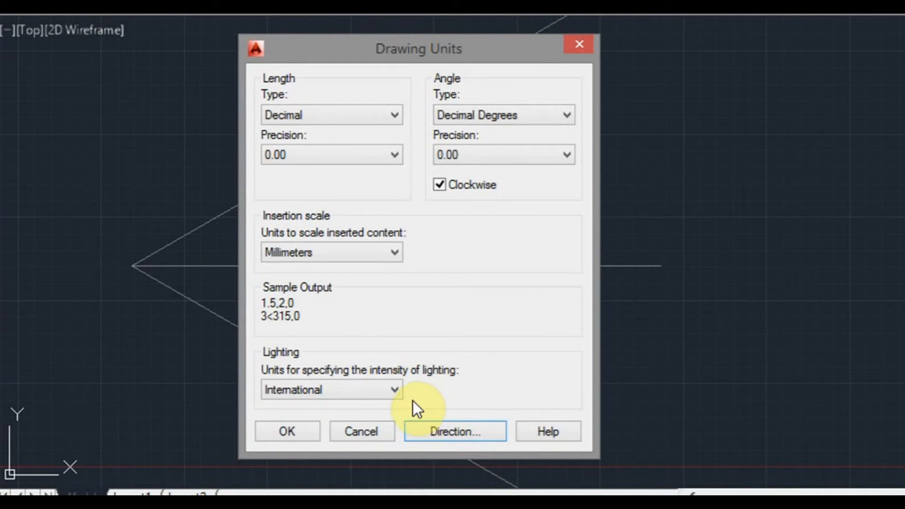
# - Review the available units for lighting intensity, keep International, and accept the drawing units
pyautogui.click(394, 391)
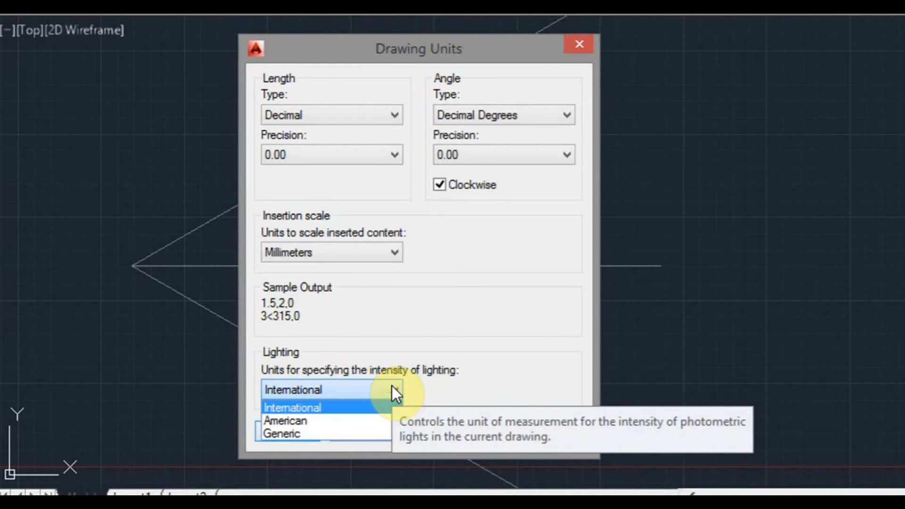
pyautogui.click(460, 341)
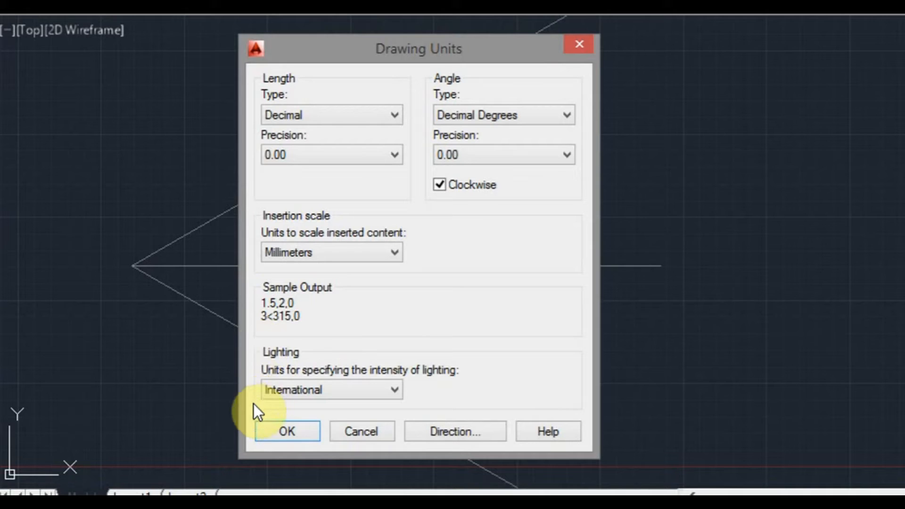
pyautogui.click(399, 387)
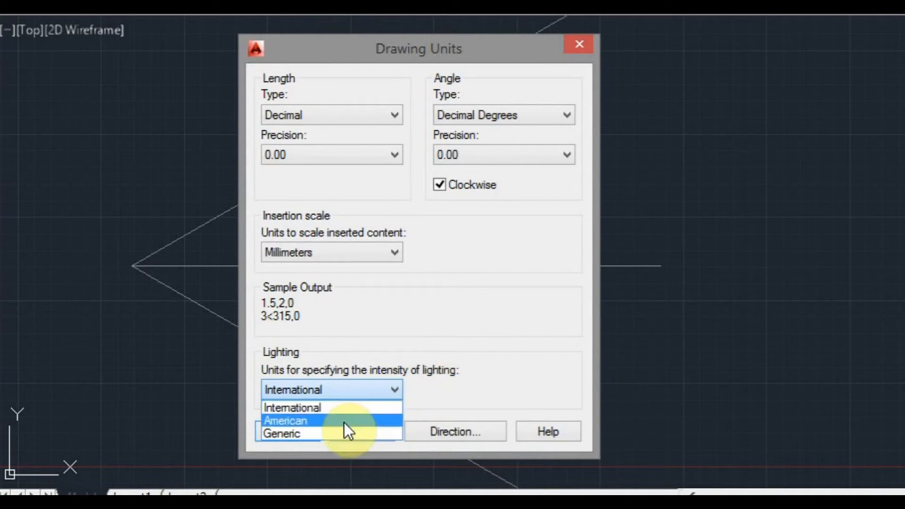
pyautogui.click(422, 338)
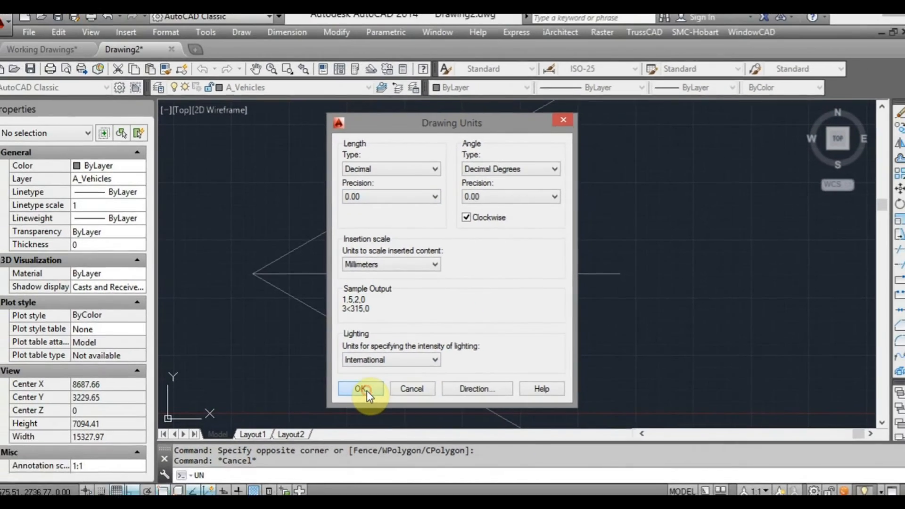
pyautogui.click(351, 401)
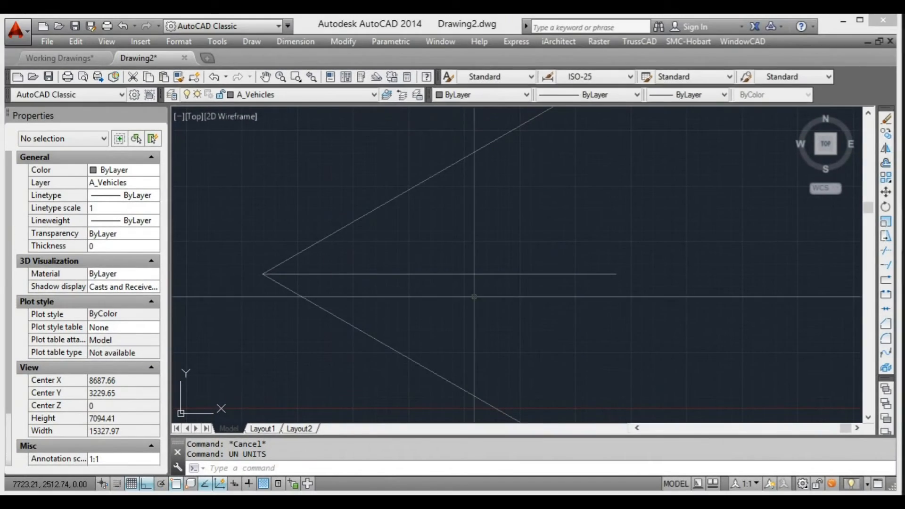
pyautogui.moveTo(472, 307); pyautogui.dragTo(469, 307, button='middle')
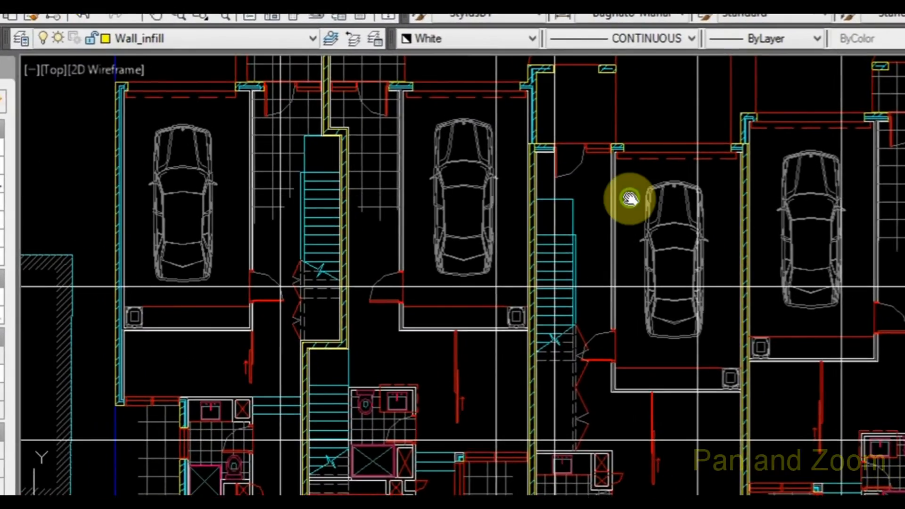
# - Examine the TP_GF floor plan at different scales, from the individual garages with cars to the whole site layout
pyautogui.moveTo(603, 198)
pyautogui.mouseDown(button='middle')
pyautogui.moveTo(106, 217)
pyautogui.moveTo(349, 254)
pyautogui.moveTo(523, 269)
pyautogui.moveTo(584, 258)
pyautogui.mouseUp(button='middle')
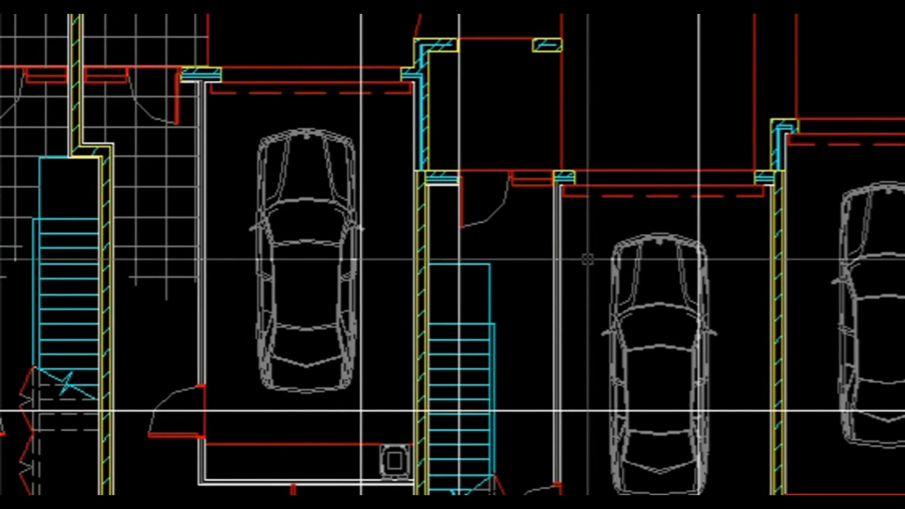
pyautogui.scroll(-2, 586, 259)
pyautogui.scroll(-3, 587, 259)
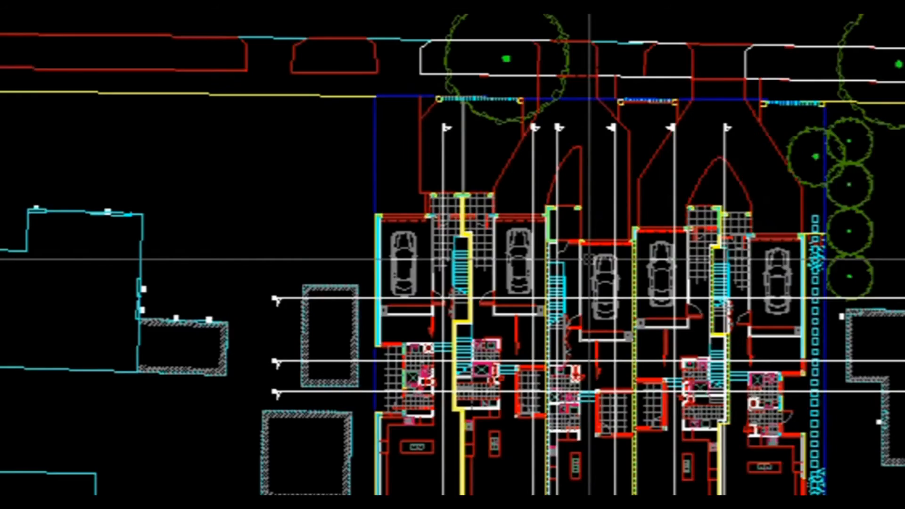
pyautogui.scroll(3, 590, 259)
pyautogui.scroll(3, 596, 259)
pyautogui.scroll(-3, 597, 260)
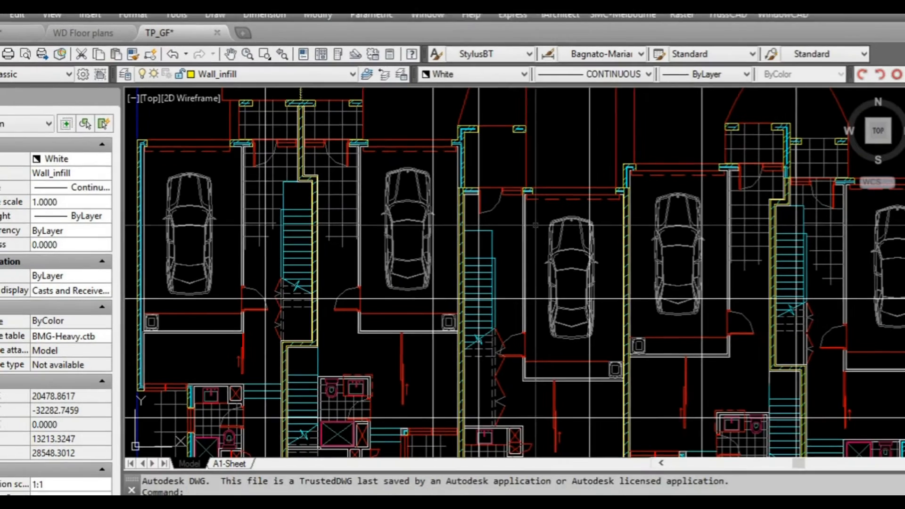
pyautogui.scroll(-2, 534, 217)
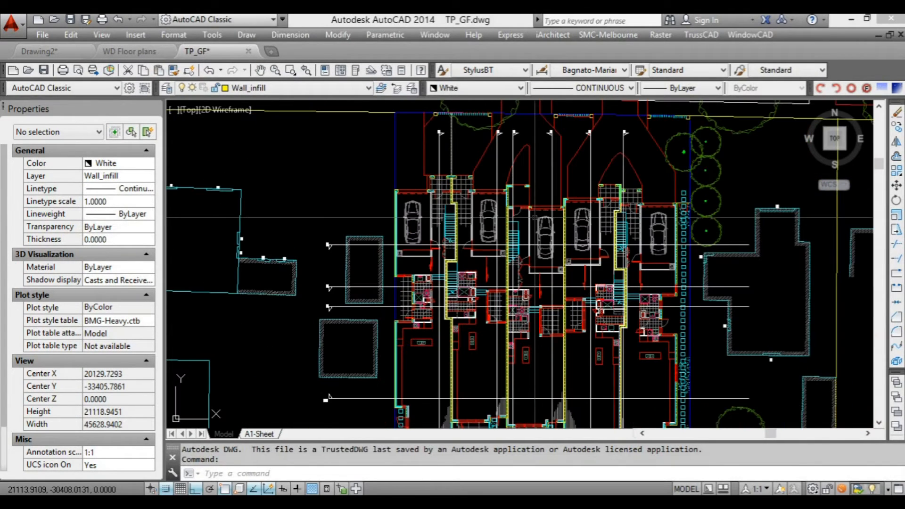
pyautogui.scroll(-2, 586, 213)
pyautogui.moveTo(586, 213)
pyautogui.mouseDown(button='middle')
pyautogui.moveTo(368, 218)
pyautogui.moveTo(458, 229)
pyautogui.moveTo(616, 213)
pyautogui.mouseUp(button='middle')
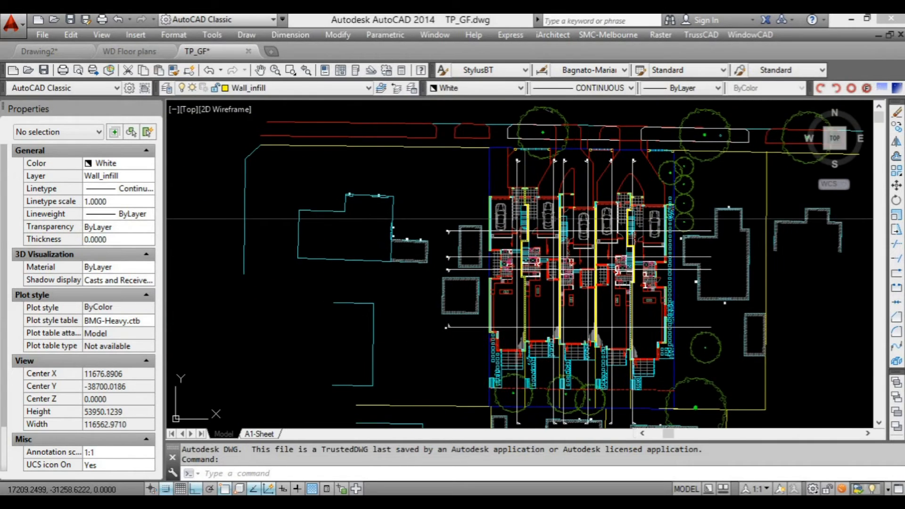
pyautogui.scroll(2, 550, 219)
pyautogui.scroll(2, 547, 218)
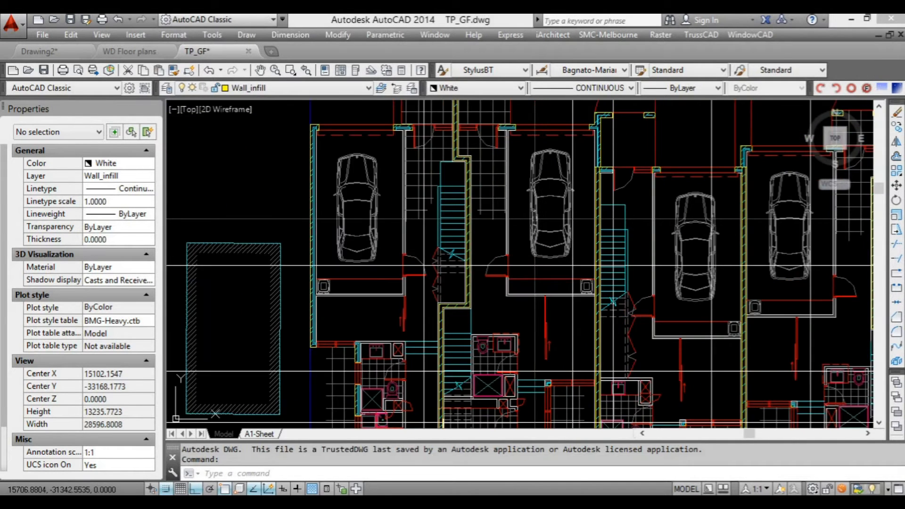
pyautogui.scroll(-2, 539, 219)
pyautogui.moveTo(532, 215); pyautogui.dragTo(417, 208, button='middle')
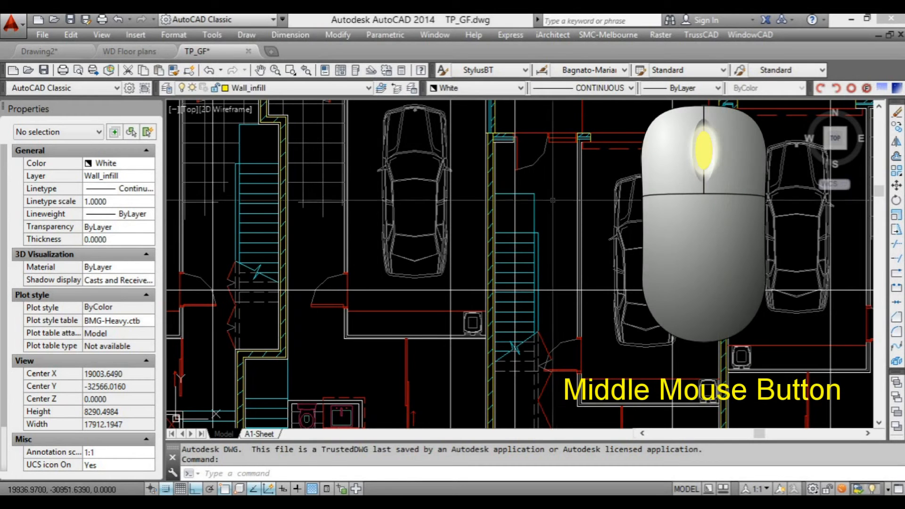
pyautogui.moveTo(552, 199); pyautogui.dragTo(552, 200, button='middle')
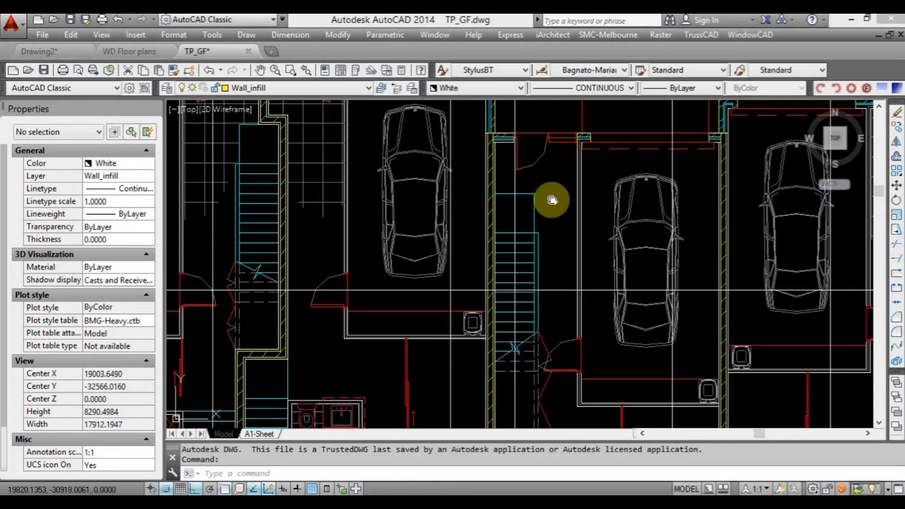
pyautogui.moveTo(552, 200)
pyautogui.mouseDown(button='middle')
pyautogui.moveTo(411, 202)
pyautogui.moveTo(598, 198)
pyautogui.moveTo(592, 258)
pyautogui.moveTo(467, 214)
pyautogui.moveTo(540, 182)
pyautogui.moveTo(578, 232)
pyautogui.moveTo(485, 246)
pyautogui.moveTo(493, 218)
pyautogui.mouseUp(button='middle')
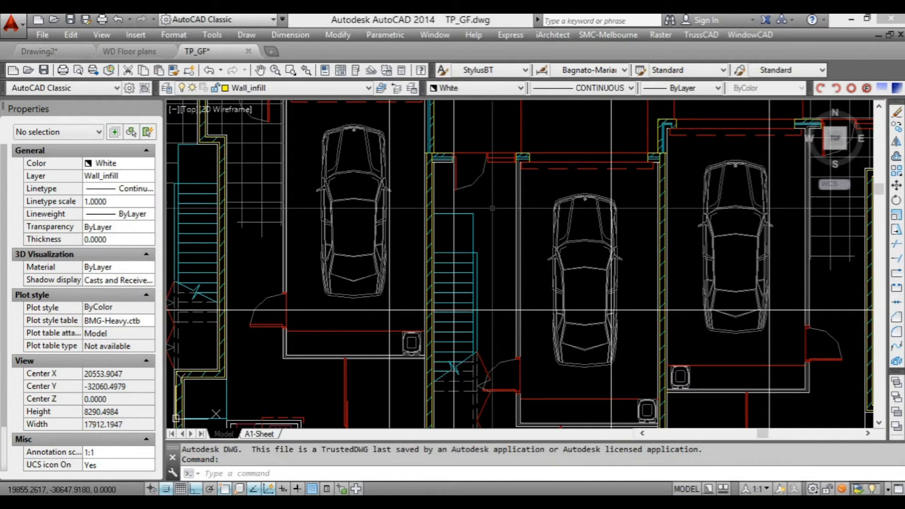
pyautogui.scroll(-10, 492, 207)
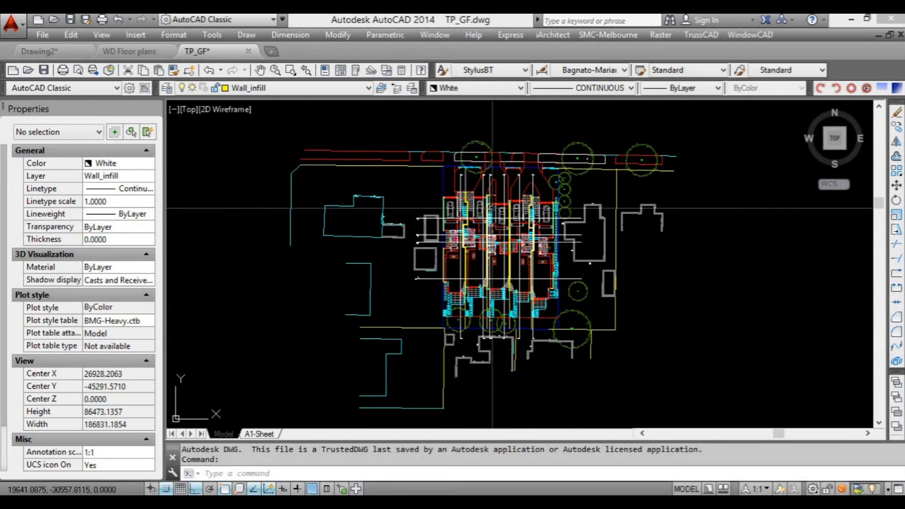
pyautogui.scroll(14, 492, 208)
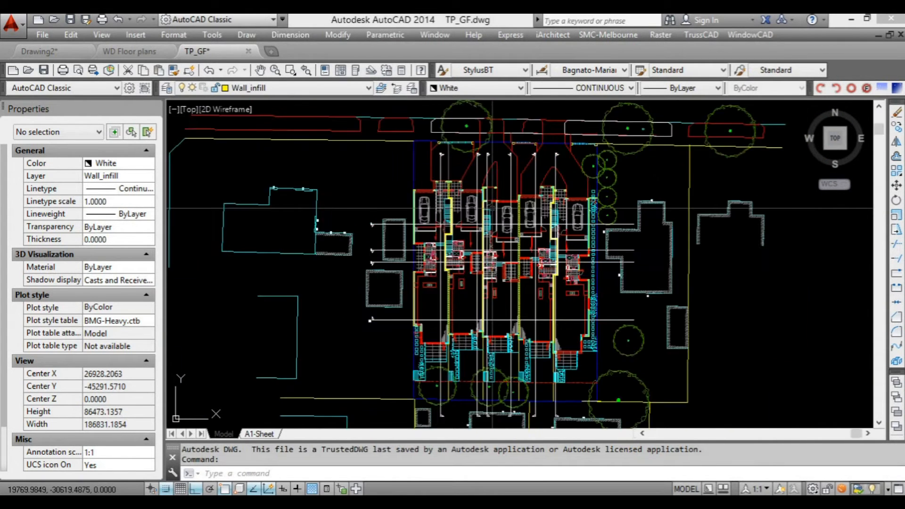
pyautogui.scroll(-8, 492, 208)
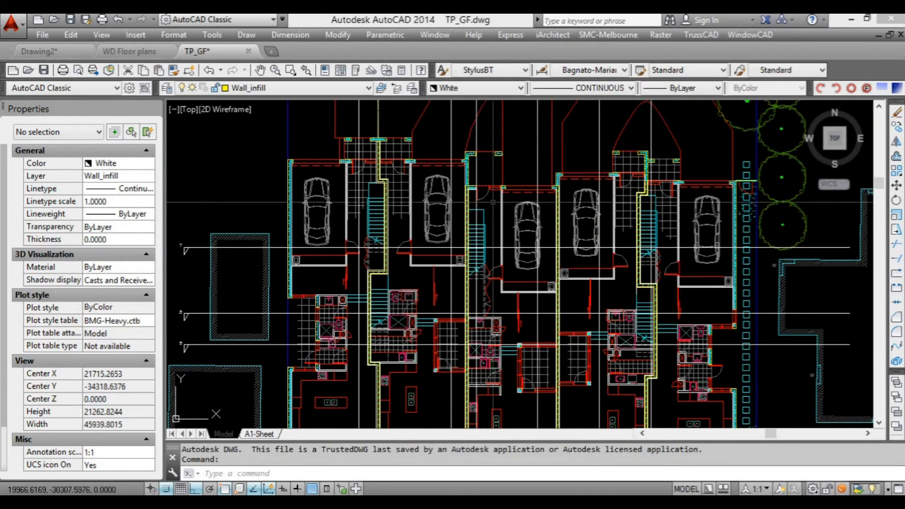
pyautogui.moveTo(495, 199)
pyautogui.mouseDown(button='middle')
pyautogui.moveTo(460, 228)
pyautogui.moveTo(505, 228)
pyautogui.moveTo(427, 152)
pyautogui.moveTo(481, 204)
pyautogui.moveTo(473, 193)
pyautogui.moveTo(461, 226)
pyautogui.moveTo(469, 246)
pyautogui.mouseUp(button='middle')
pyautogui.scroll(-1, 486, 208)
pyautogui.scroll(2, 463, 228)
pyautogui.scroll(-2, 461, 220)
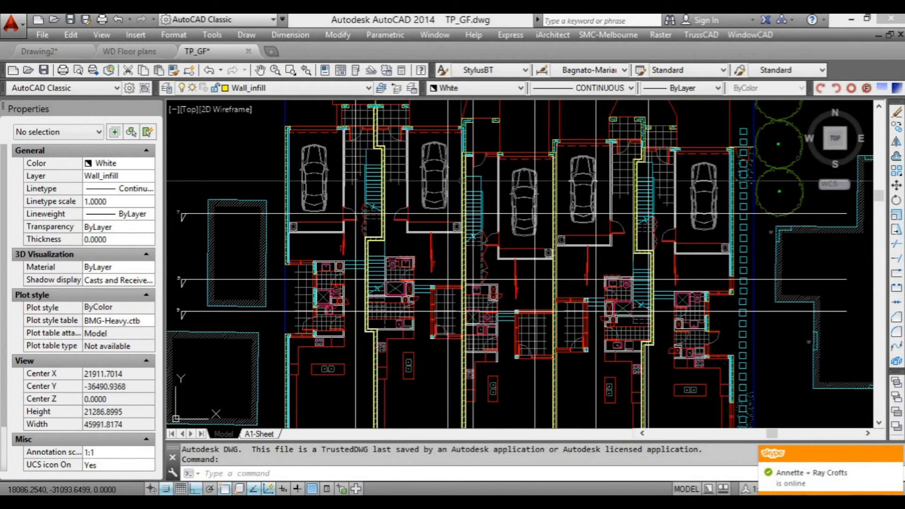
pyautogui.moveTo(456, 160); pyautogui.dragTo(441, 192, button='middle')
pyautogui.scroll(1, 442, 195)
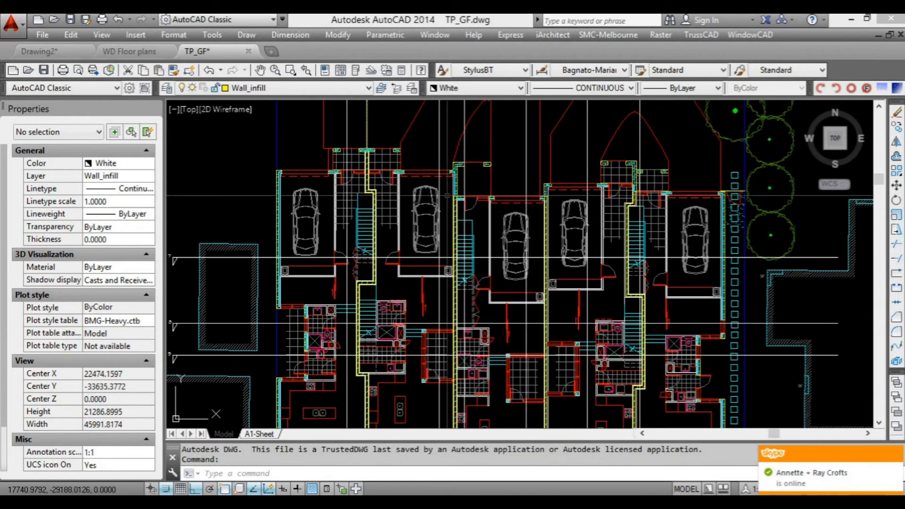
pyautogui.scroll(1, 445, 199)
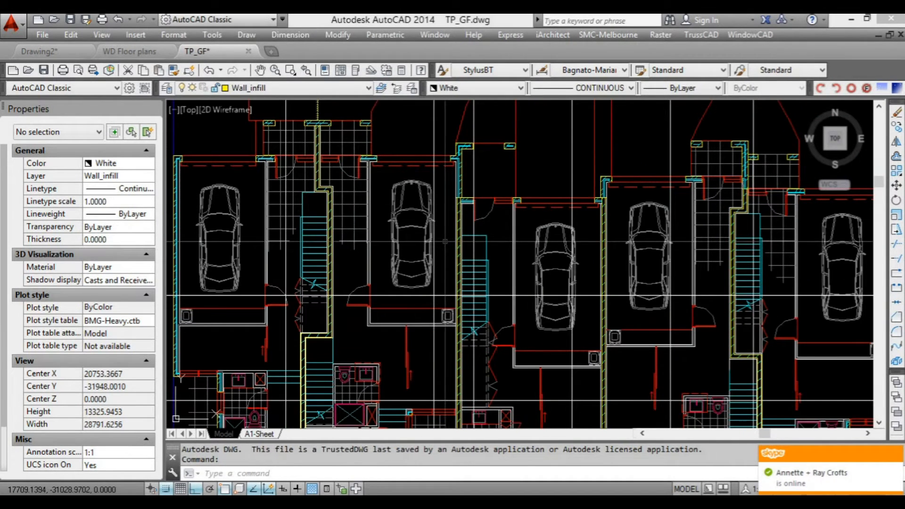
pyautogui.moveTo(446, 250); pyautogui.dragTo(443, 222, button='middle')
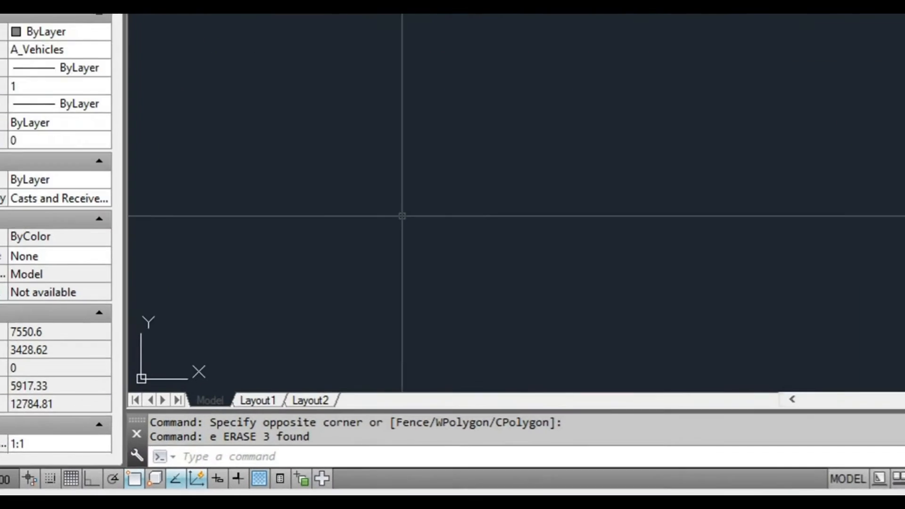
# - Draw an open chain of five connected line segments running clockwise as a large irregular outline
pyautogui.write('l')
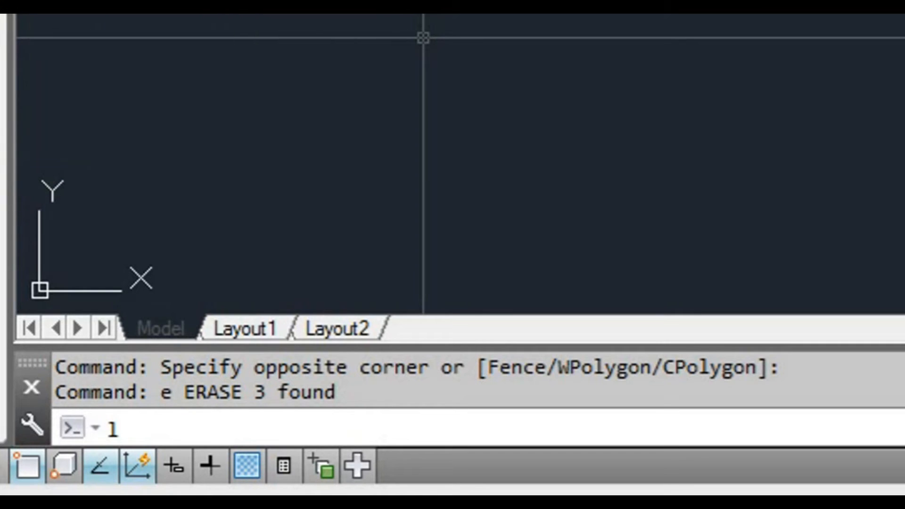
pyautogui.press('Return')
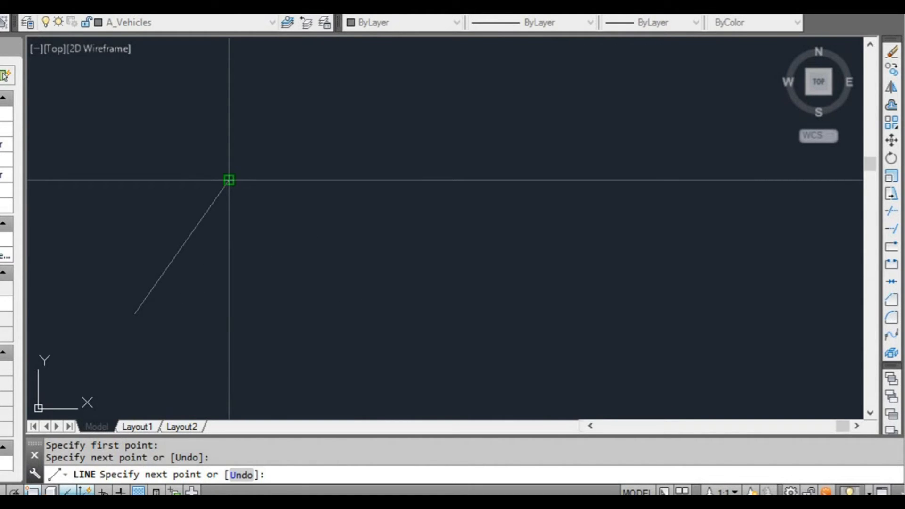
pyautogui.click(229, 180)
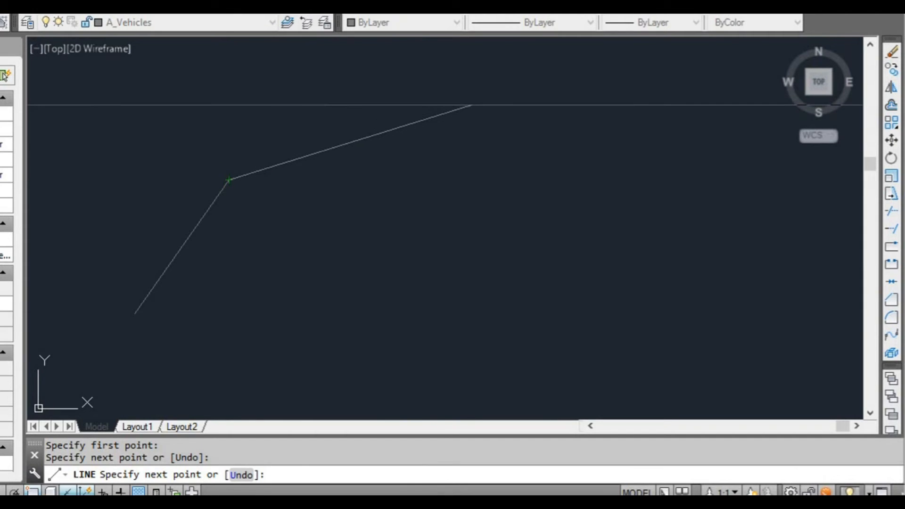
pyautogui.click(472, 105)
pyautogui.click(631, 204)
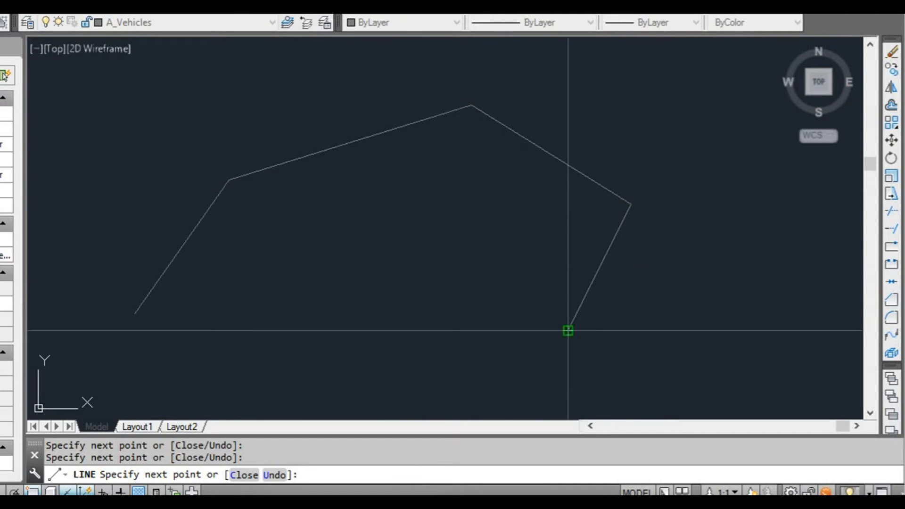
pyautogui.click(569, 330)
pyautogui.click(287, 372)
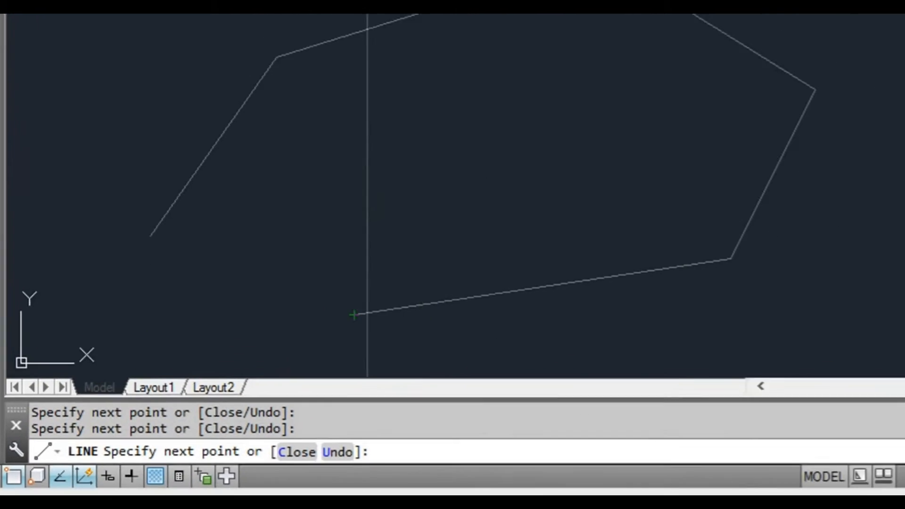
# - Add extra segments turning inside the outline and take them back with the Line command's Undo option
pyautogui.click(277, 265)
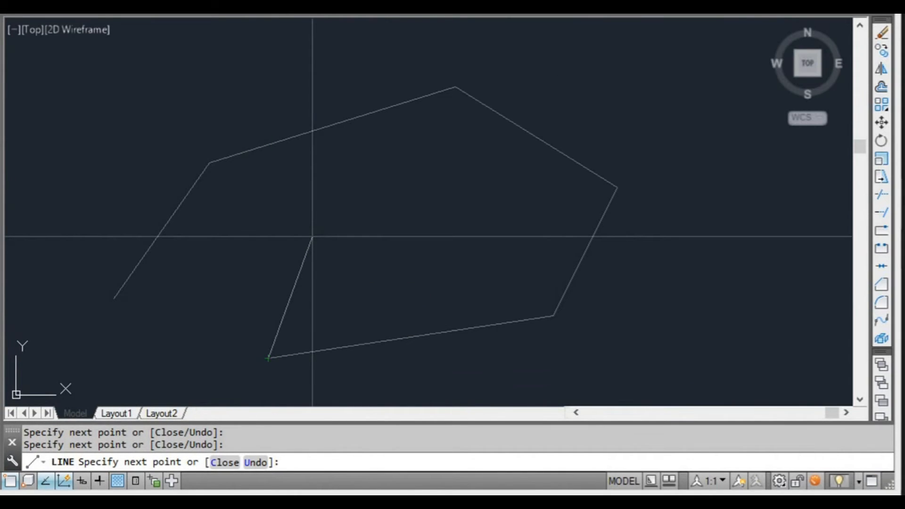
pyautogui.click(313, 237)
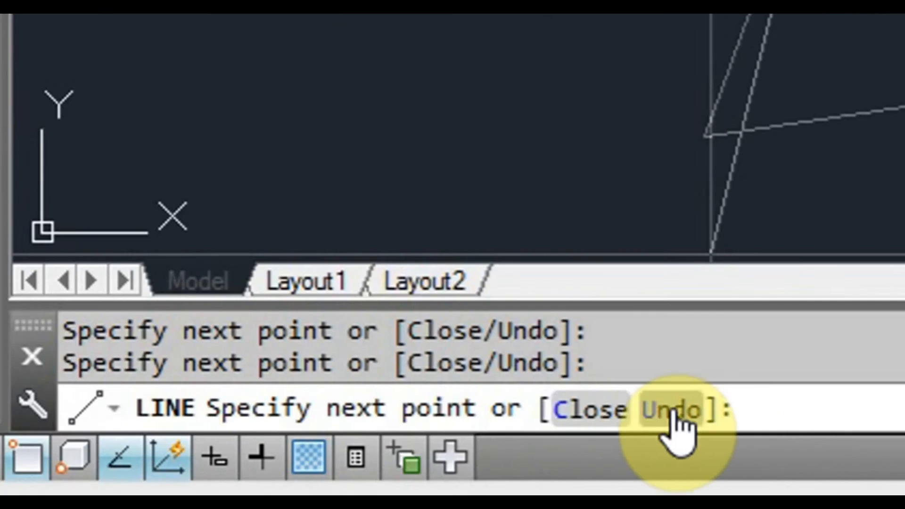
pyautogui.click(673, 411)
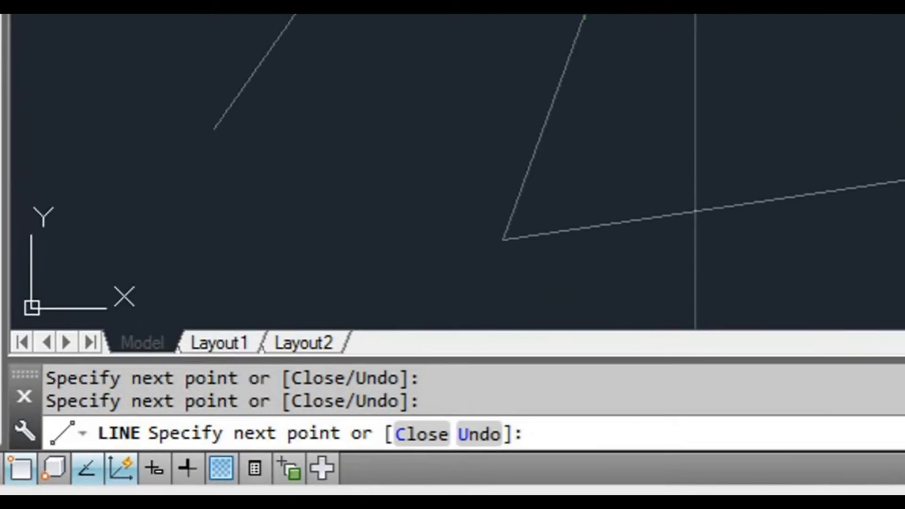
pyautogui.write('u')
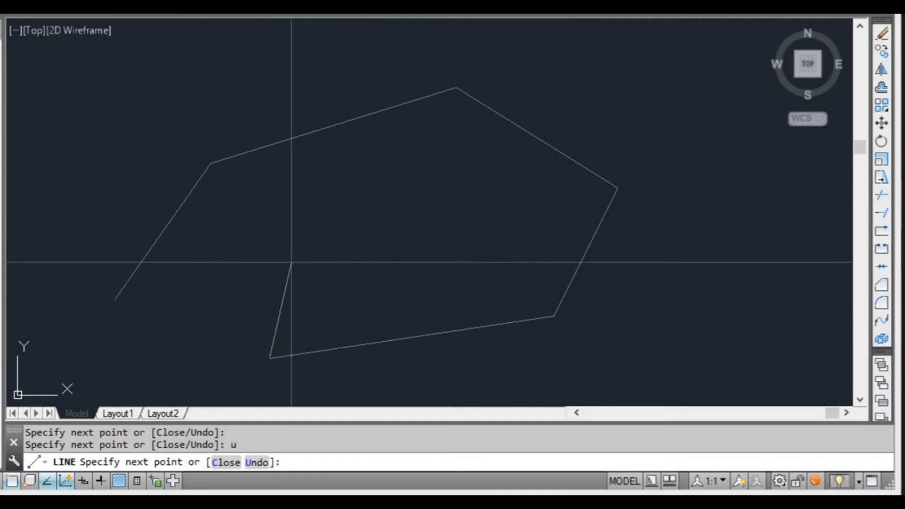
pyautogui.click(279, 282)
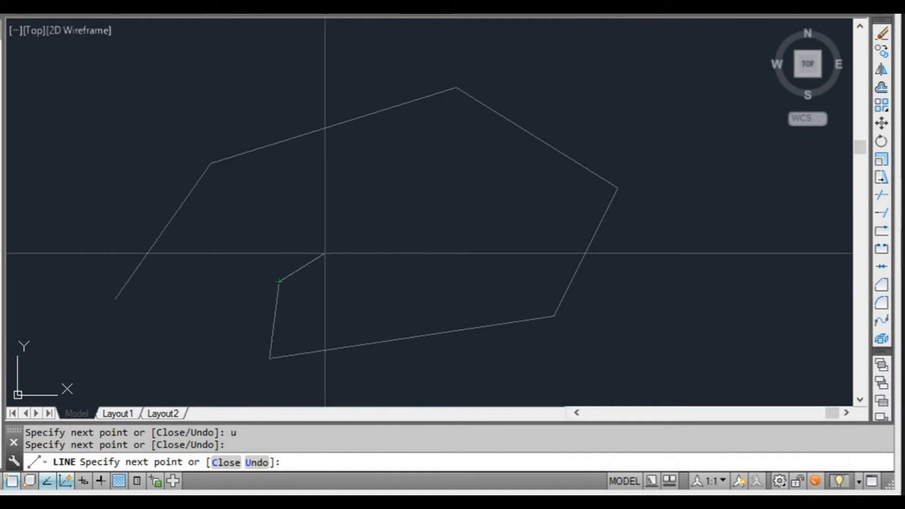
pyautogui.click(385, 211)
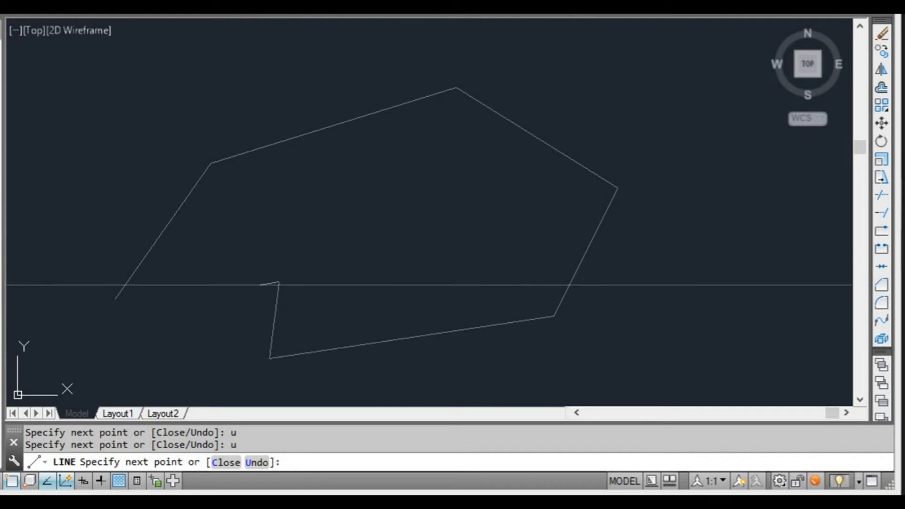
# - Undo the chain back to the outline's lower-right vertex and close the shape to its start point
pyautogui.write('u')
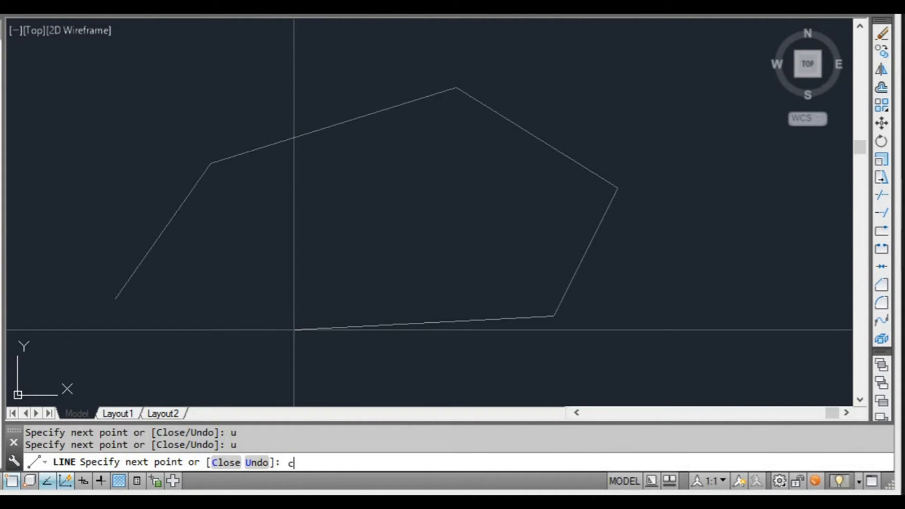
pyautogui.press('Return')
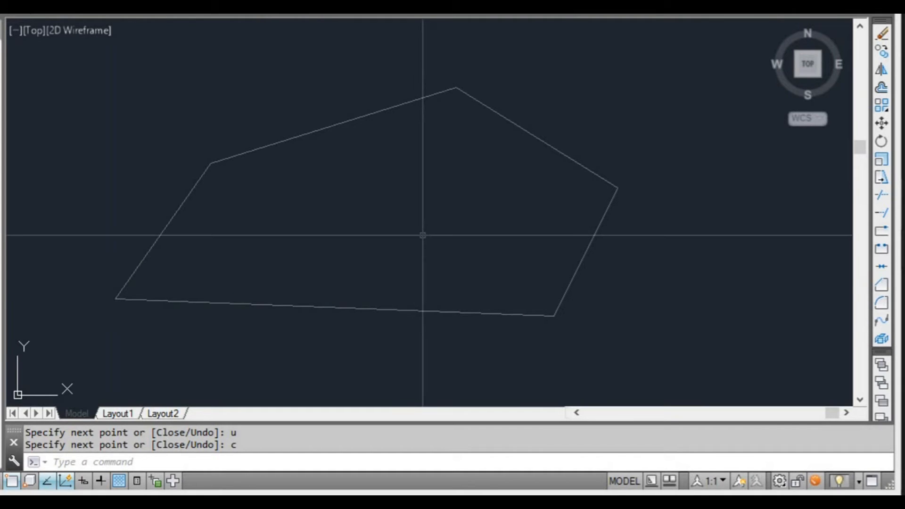
pyautogui.moveTo(456, 223); pyautogui.dragTo(443, 235, button='middle')
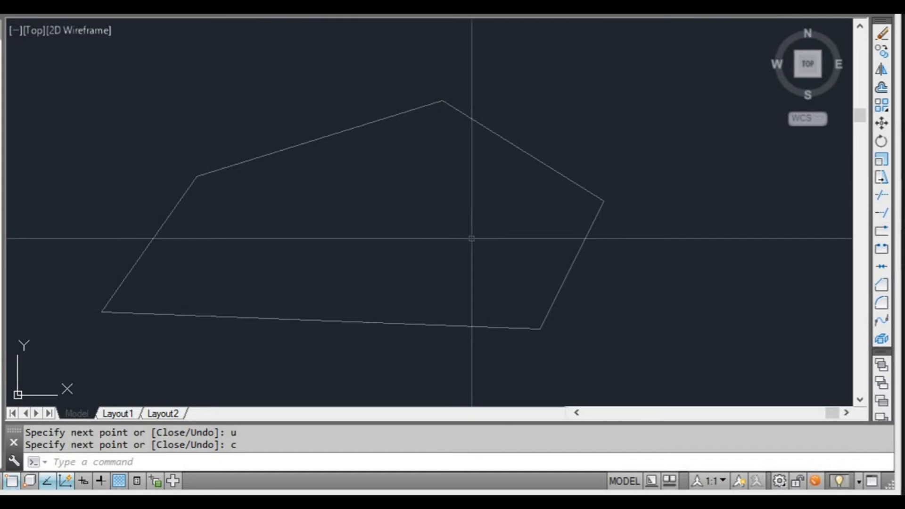
pyautogui.moveTo(464, 248)
pyautogui.mouseDown(button='middle')
pyautogui.moveTo(483, 236)
pyautogui.moveTo(457, 243)
pyautogui.mouseUp(button='middle')
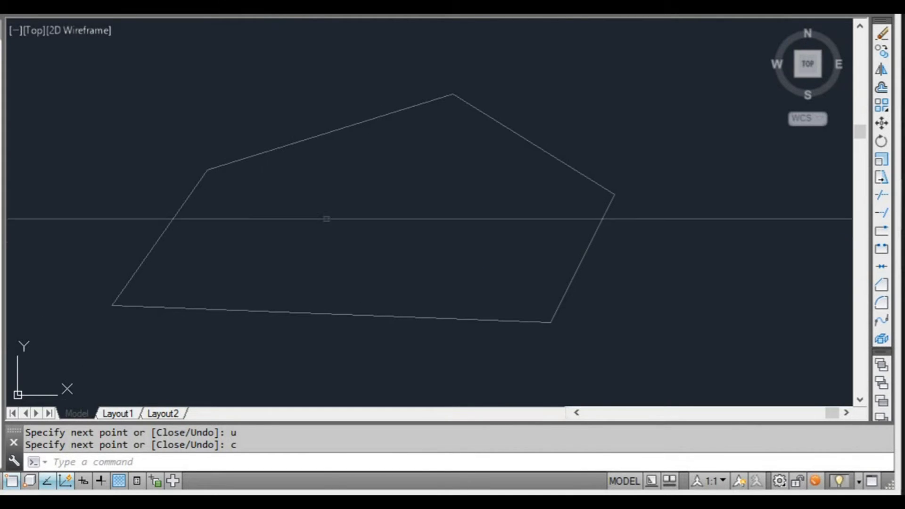
# - Select the outline's left segment and stretch its lower endpoint up and to the left, away from the corner
pyautogui.click(256, 224)
pyautogui.click(158, 208)
pyautogui.moveTo(173, 209); pyautogui.dragTo(364, 226, button='middle')
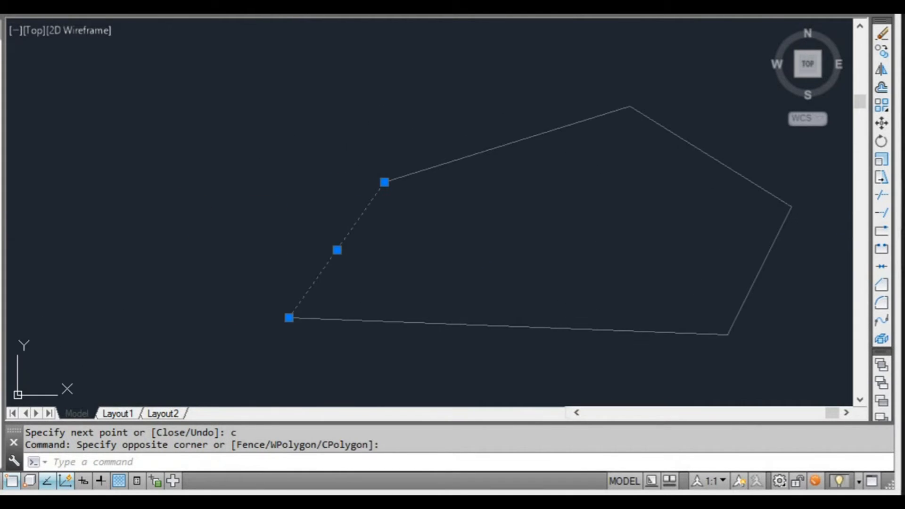
pyautogui.scroll(2, 326, 277)
pyautogui.moveTo(330, 278); pyautogui.dragTo(289, 271, button='middle')
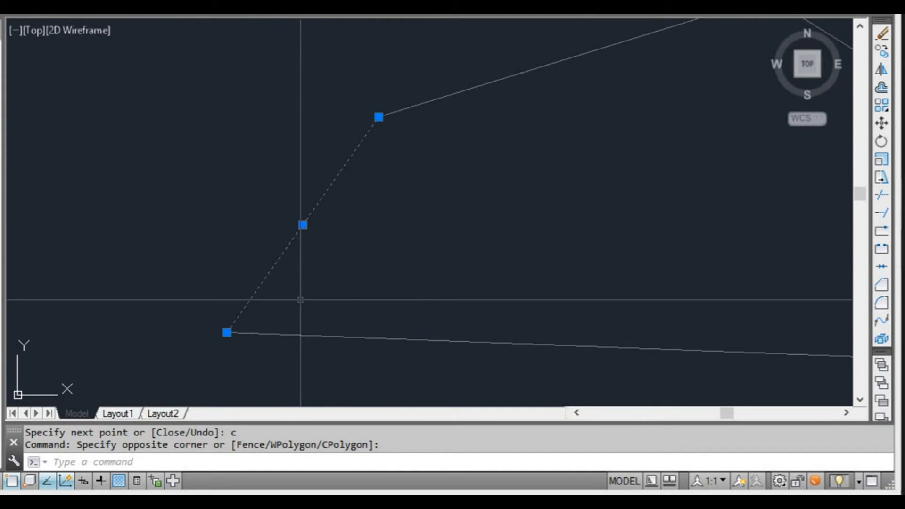
pyautogui.moveTo(226, 333)
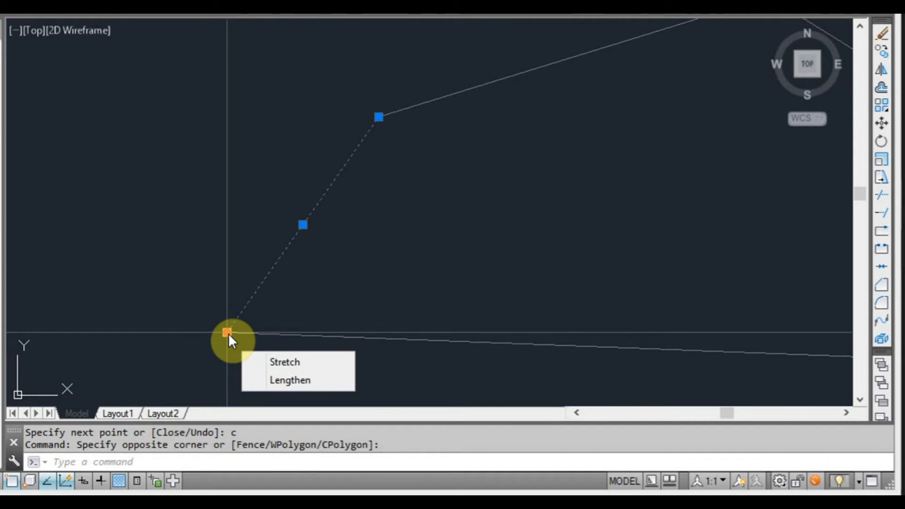
pyautogui.click(226, 333)
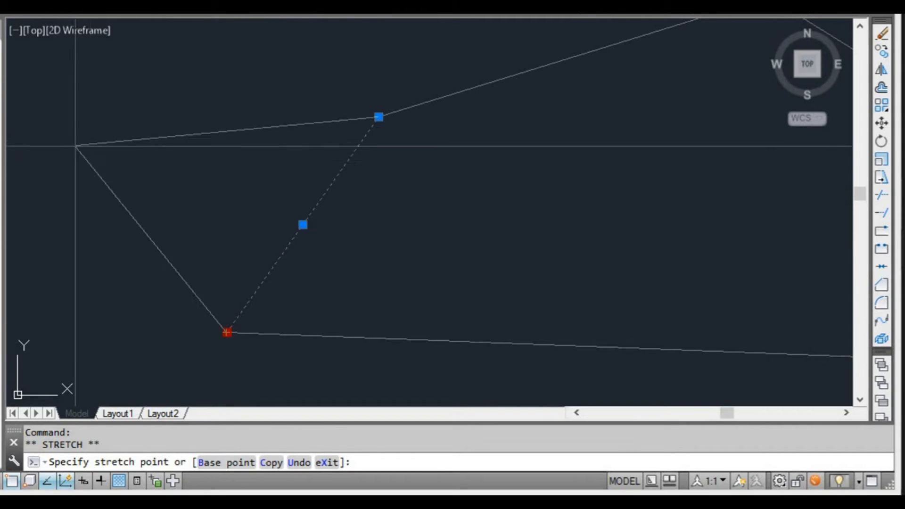
pyautogui.click(75, 210)
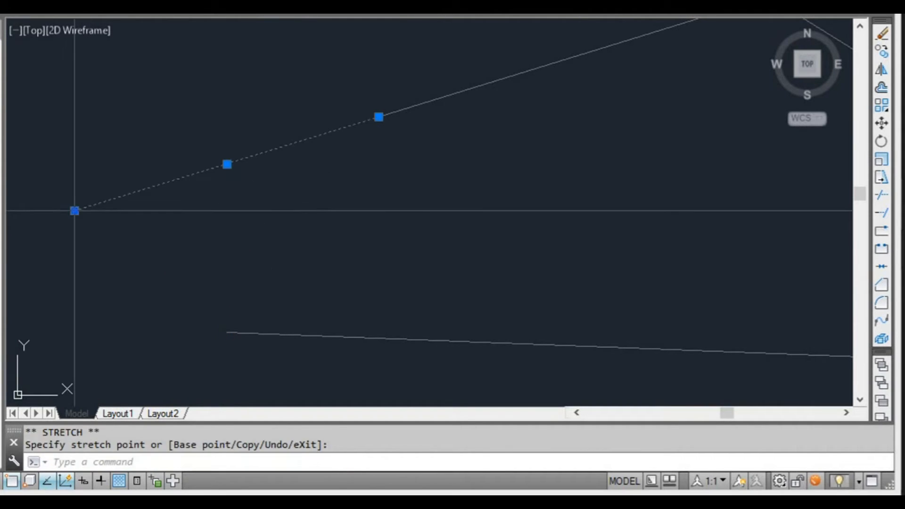
# - Stretch the same endpoint back down to just above the bottom line's open end, and deselect the segment
pyautogui.click(74, 211)
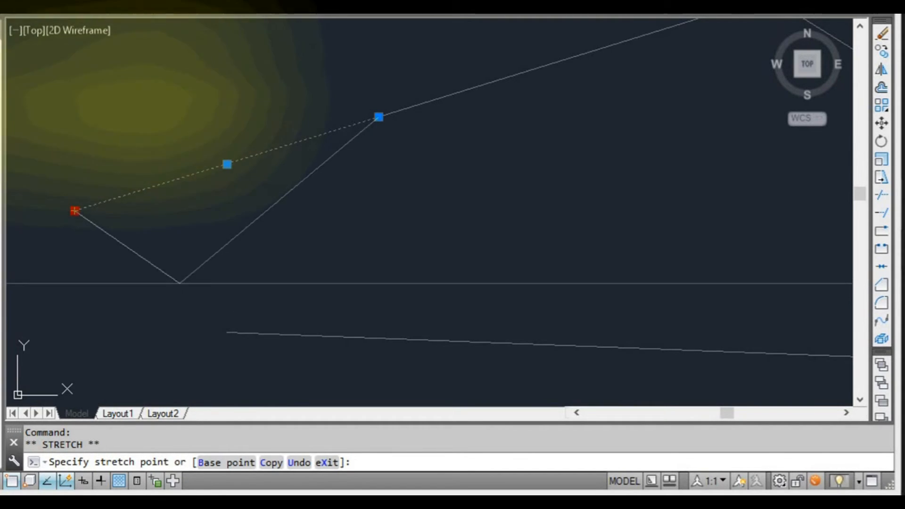
pyautogui.click(171, 283)
pyautogui.scroll(-2, 366, 259)
pyautogui.moveTo(365, 222); pyautogui.dragTo(284, 237, button='middle')
pyautogui.press('Escape')
pyautogui.press('Escape')
pyautogui.scroll(2, 297, 249)
pyautogui.scroll(-2, 334, 196)
pyautogui.moveTo(333, 196); pyautogui.dragTo(311, 227, button='middle')
pyautogui.write('l')
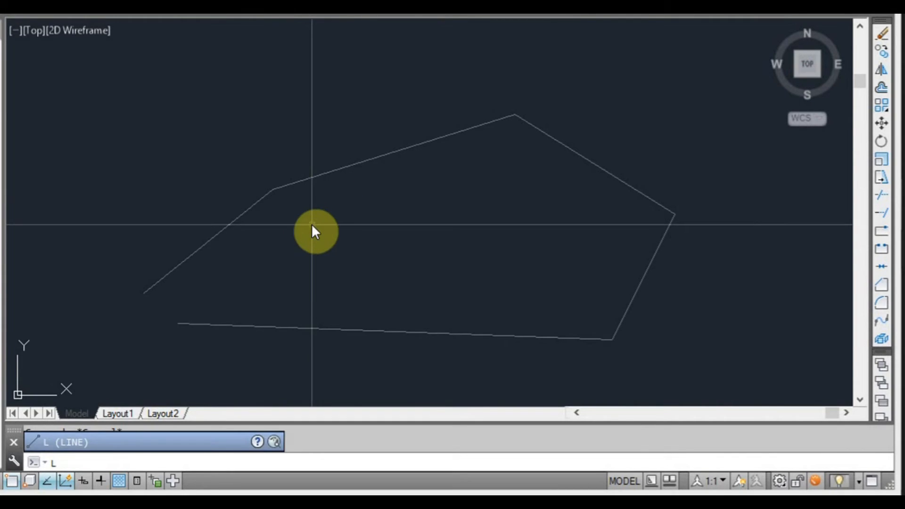
pyautogui.press('Return')
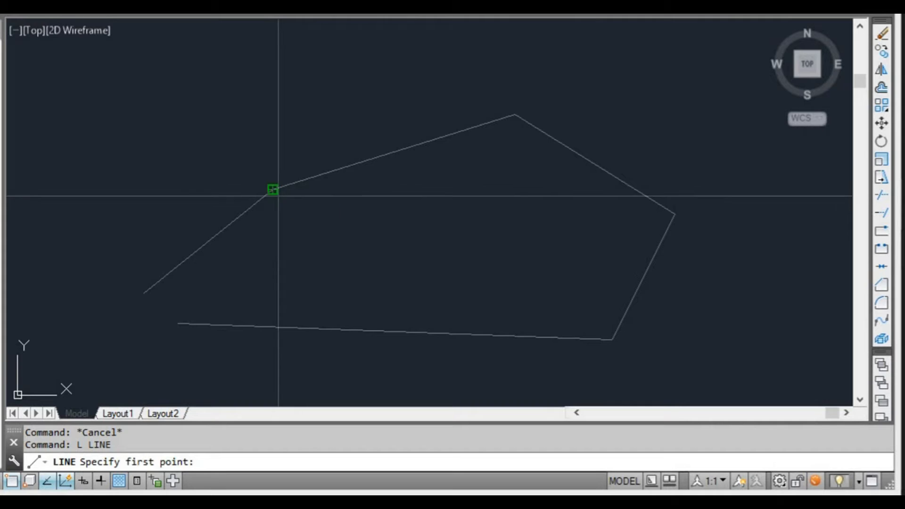
pyautogui.scroll(3, 272, 189)
pyautogui.scroll(-1, 273, 182)
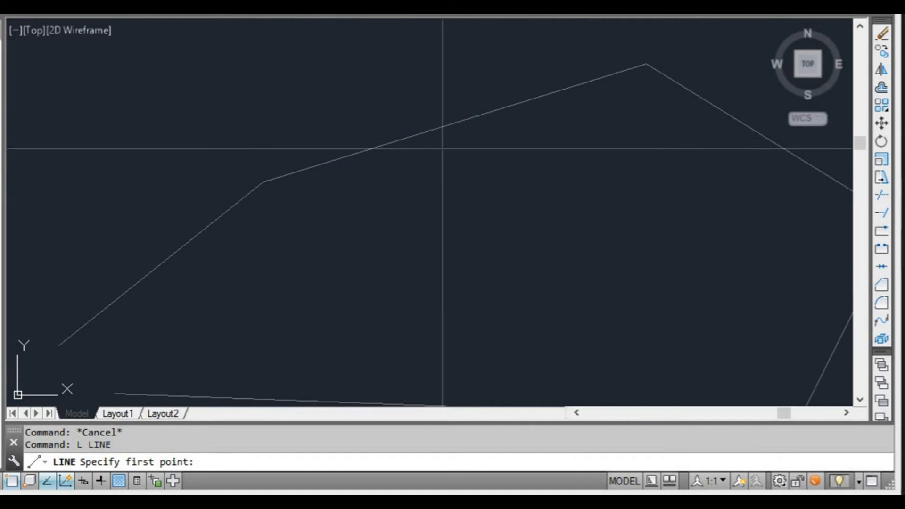
pyautogui.scroll(-2, 445, 145)
pyautogui.press('Escape')
# - Open the object snap settings, review the modes such as Intersection, Extension and Insertion, and accept them as set
pyautogui.moveTo(448, 192); pyautogui.dragTo(378, 193, button='middle')
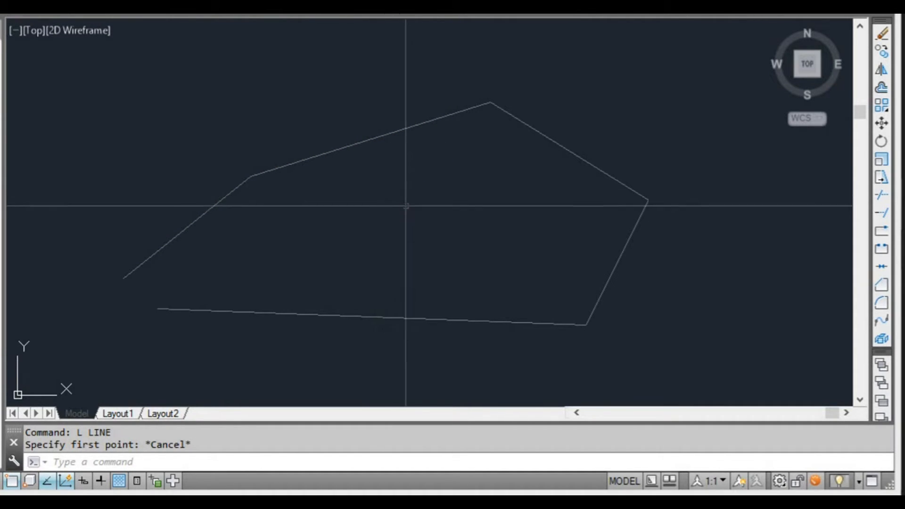
pyautogui.moveTo(458, 158); pyautogui.dragTo(420, 180, button='middle')
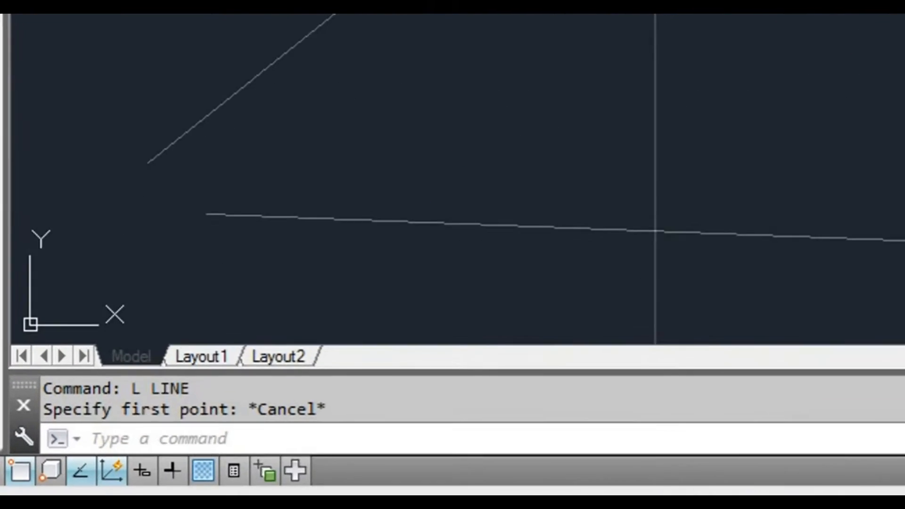
pyautogui.write('o')
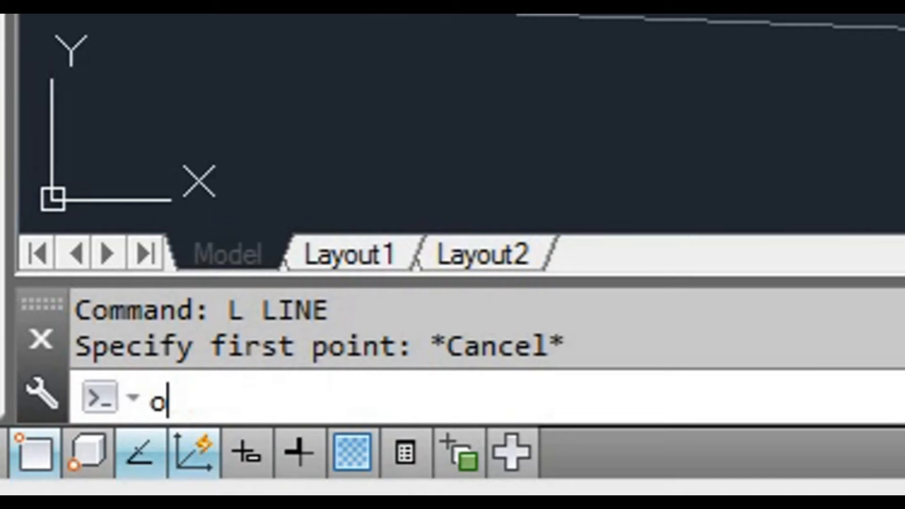
pyautogui.write('s')
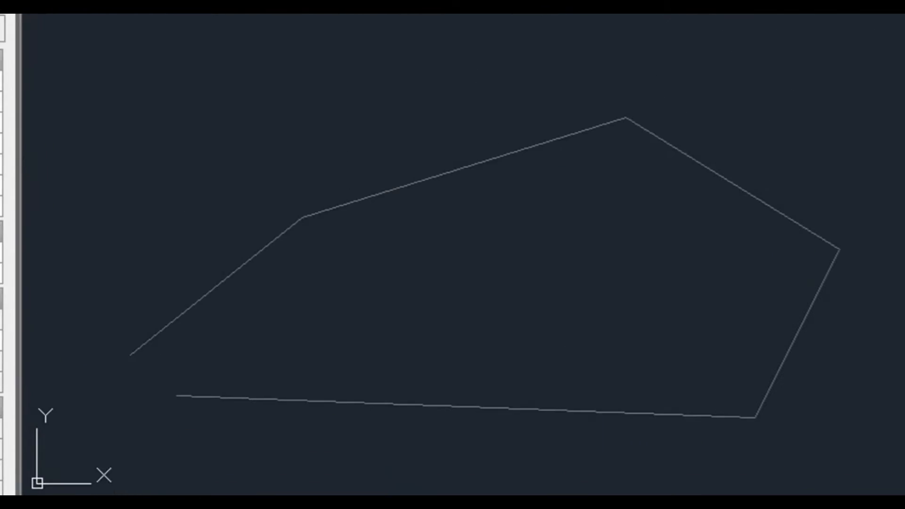
pyautogui.press('Return')
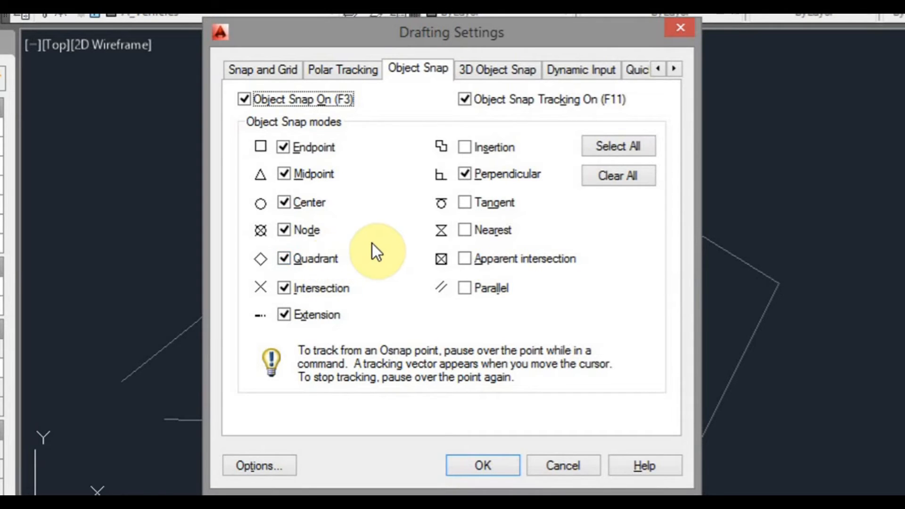
pyautogui.moveTo(333, 292)
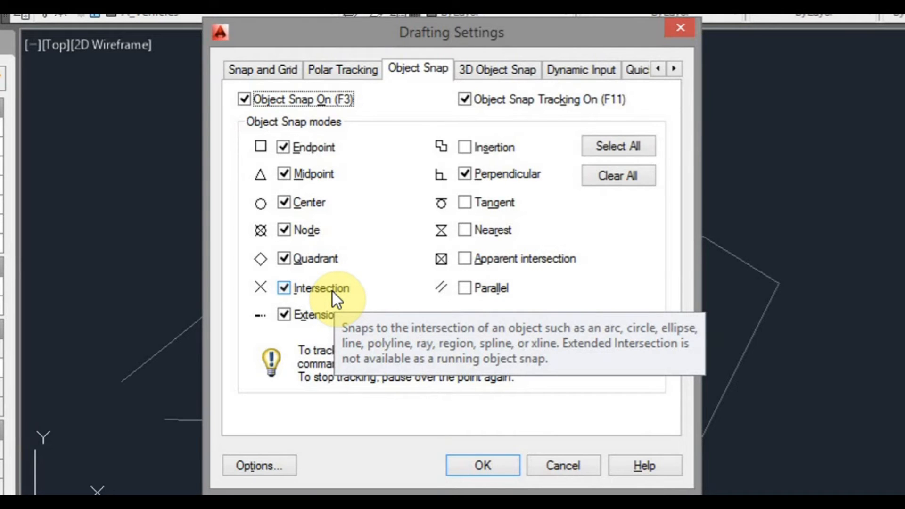
pyautogui.moveTo(333, 319)
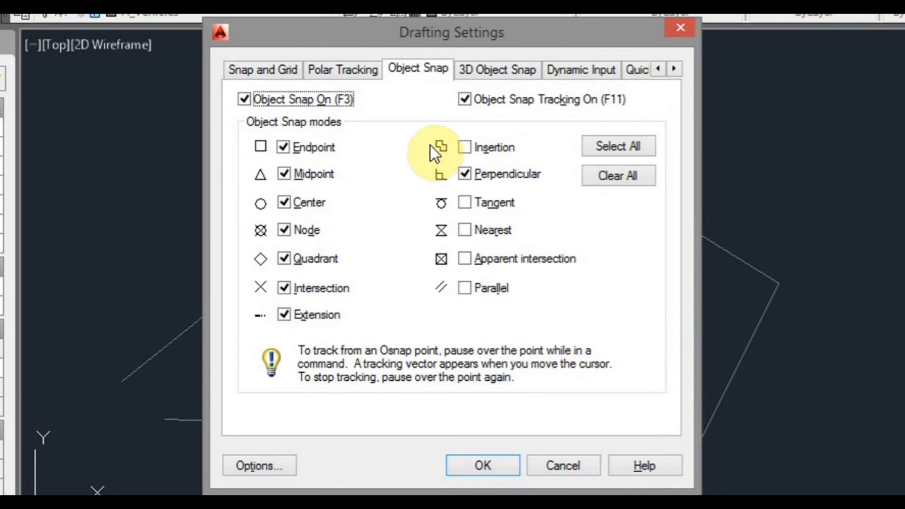
pyautogui.moveTo(462, 145)
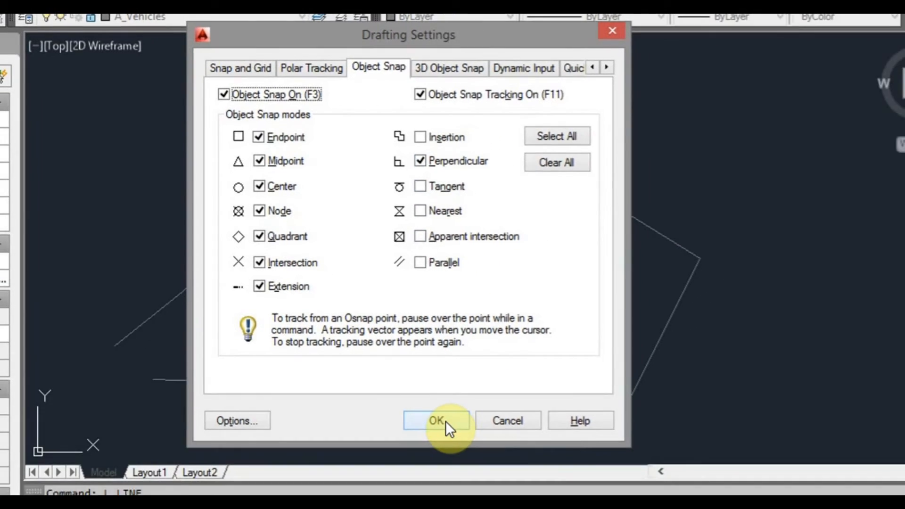
pyautogui.click(481, 466)
# - Draw a horizontal line above the outline with Ortho mode turned on, and end the Line command
pyautogui.moveTo(403, 239); pyautogui.dragTo(384, 286, button='middle')
pyautogui.write('l')
pyautogui.press('Return')
pyautogui.click(231, 137)
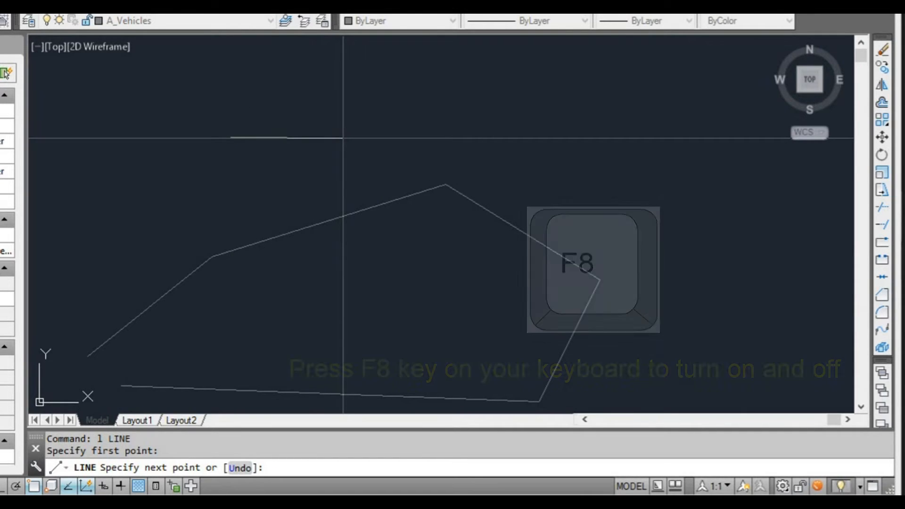
pyautogui.press('F8')
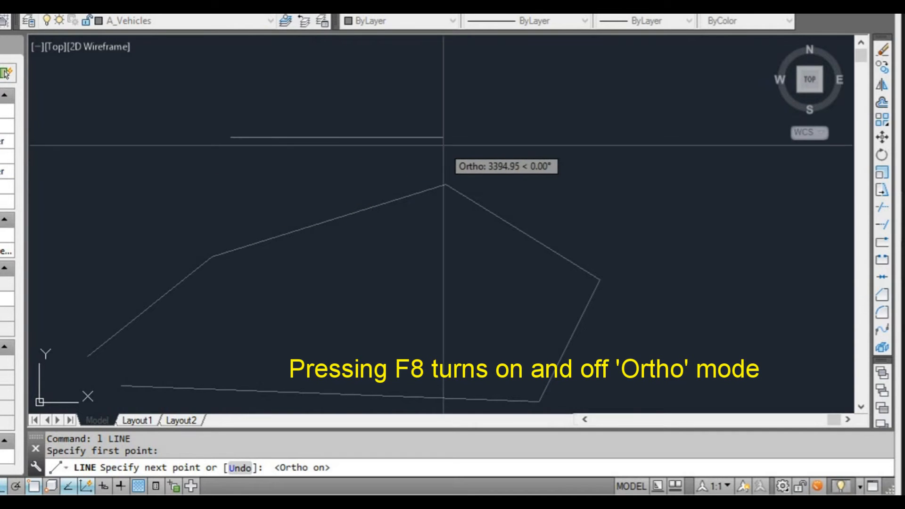
pyautogui.click(453, 145)
pyautogui.press('Return')
pyautogui.moveTo(372, 215); pyautogui.dragTo(360, 255, button='middle')
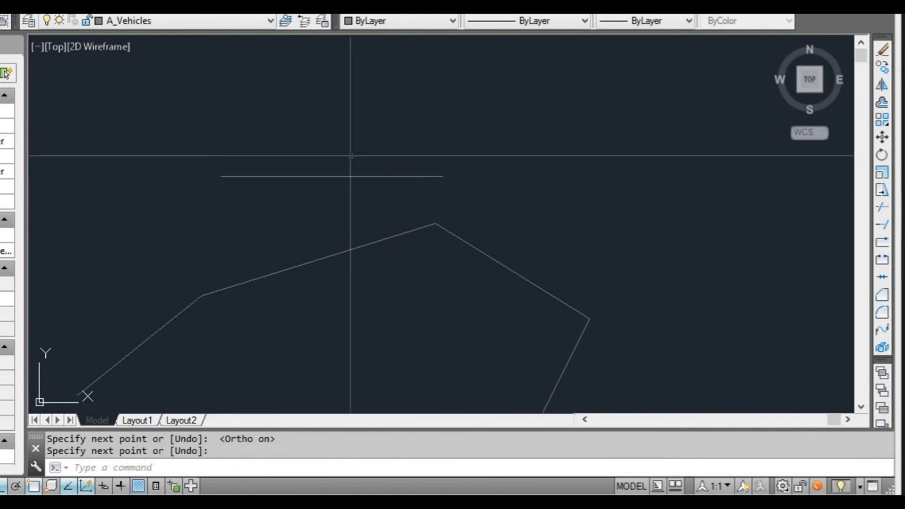
pyautogui.press('Return')
pyautogui.click(329, 63)
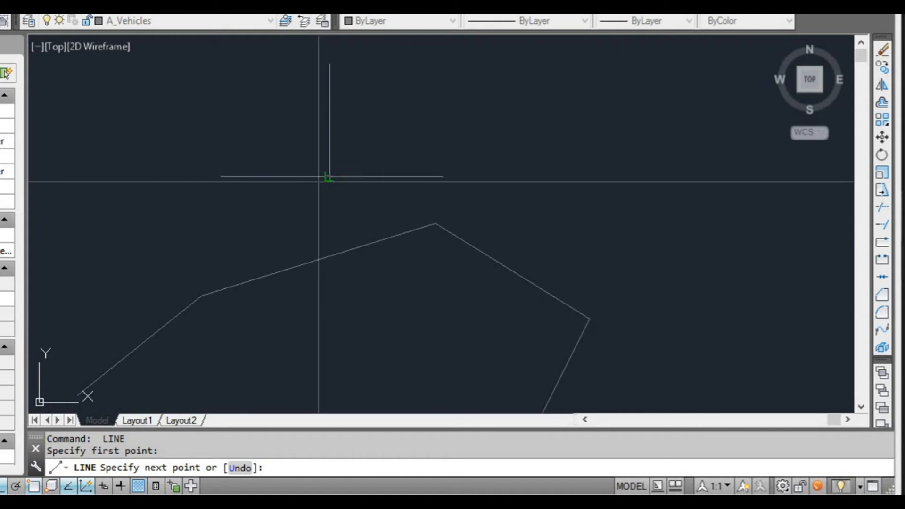
pyautogui.scroll(2, 318, 177)
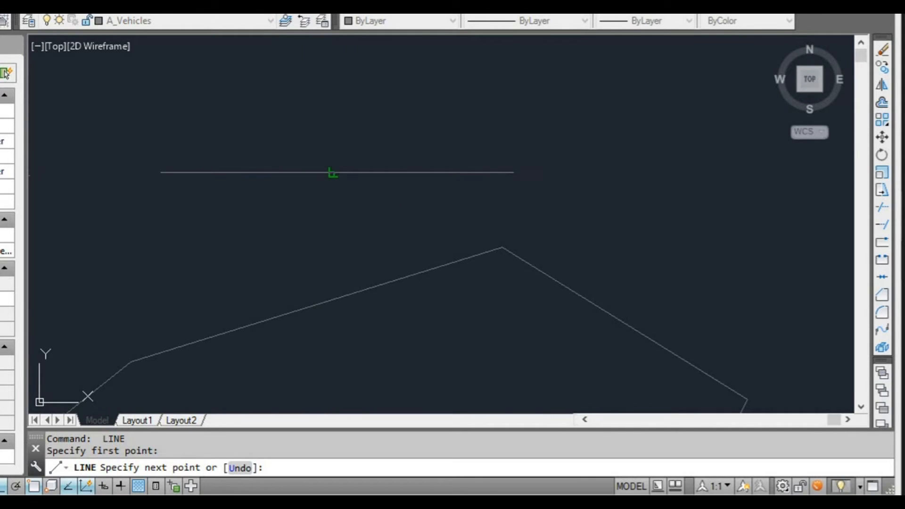
pyautogui.press('Escape')
# - Draw a horizontal line 3000 units long above the existing horizontal line, and end the Line command
pyautogui.middleClick(396, 141)
pyautogui.middleClick(396, 140)
pyautogui.moveTo(396, 140)
pyautogui.mouseDown(button='middle')
pyautogui.moveTo(422, 162)
pyautogui.moveTo(357, 183)
pyautogui.mouseUp(button='middle')
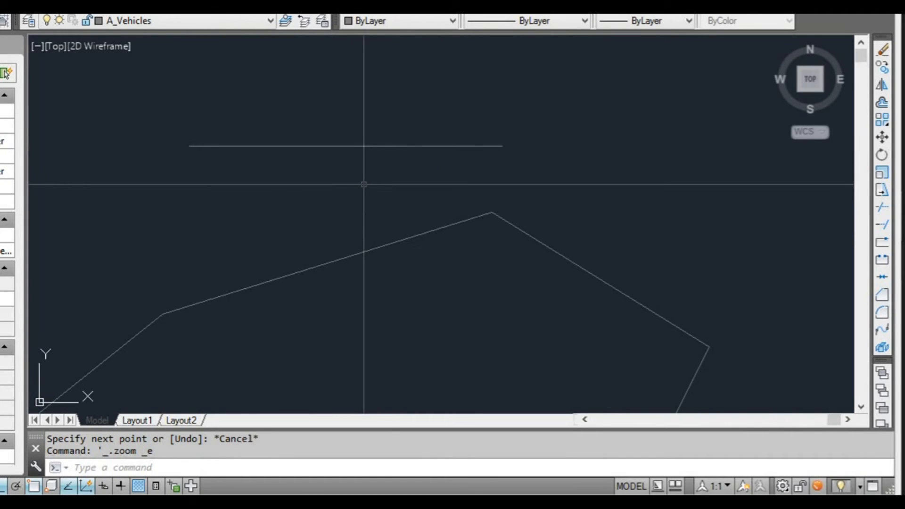
pyautogui.scroll(-2, 406, 182)
pyautogui.moveTo(409, 182); pyautogui.dragTo(388, 192, button='middle')
pyautogui.moveTo(355, 158); pyautogui.dragTo(352, 190, button='middle')
pyautogui.scroll(2, 333, 146)
pyautogui.moveTo(346, 148); pyautogui.dragTo(327, 165, button='middle')
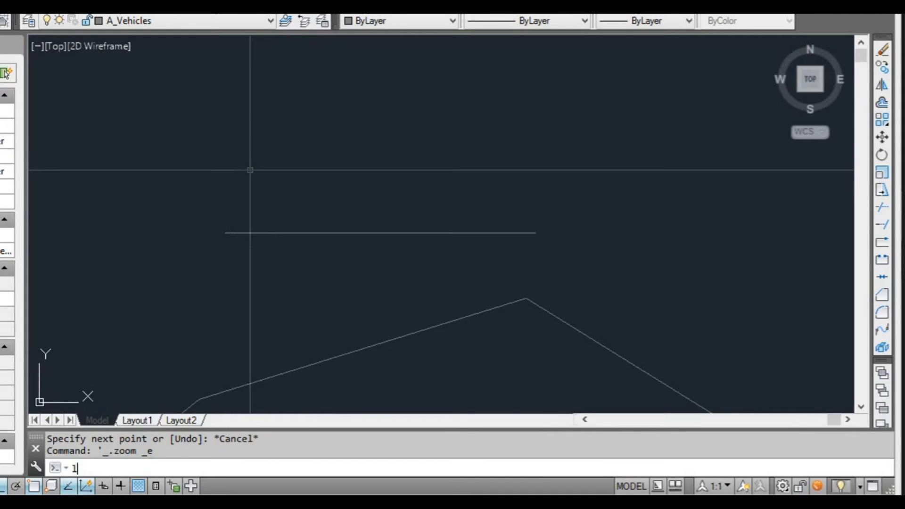
pyautogui.write('L')
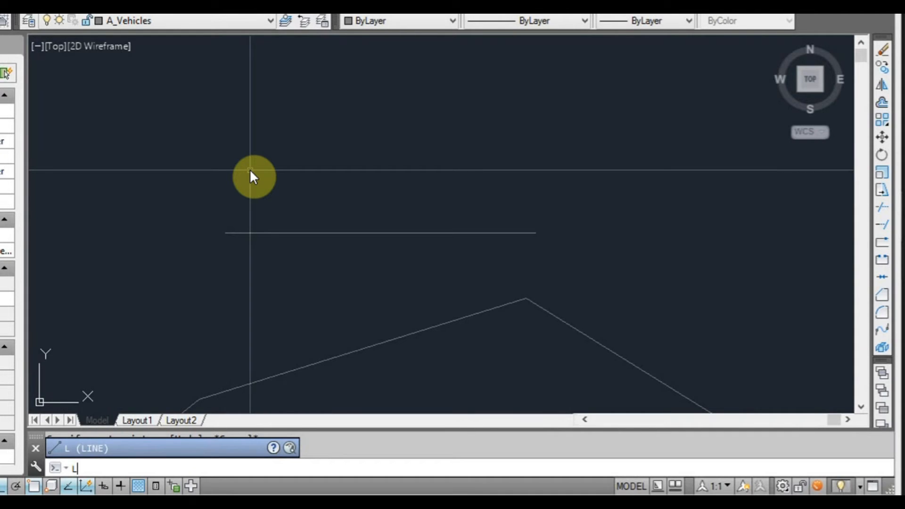
pyautogui.rightClick(250, 170)
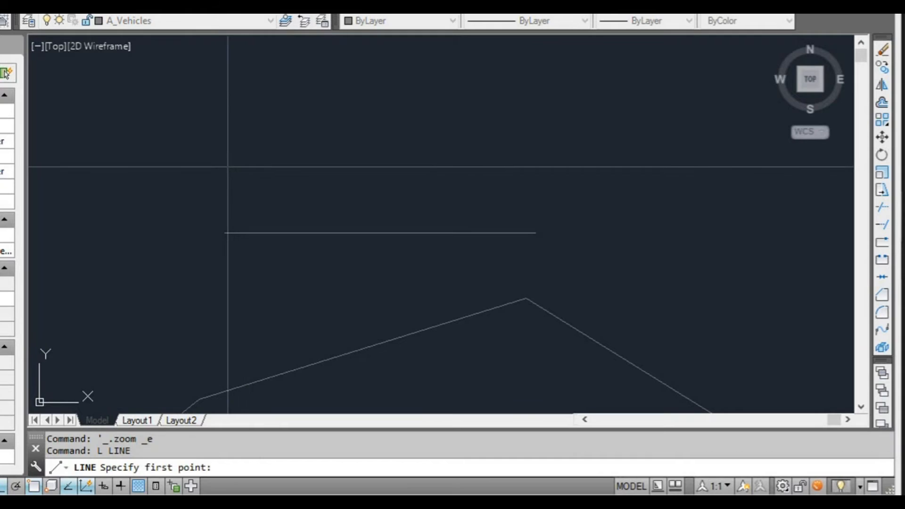
pyautogui.click(228, 166)
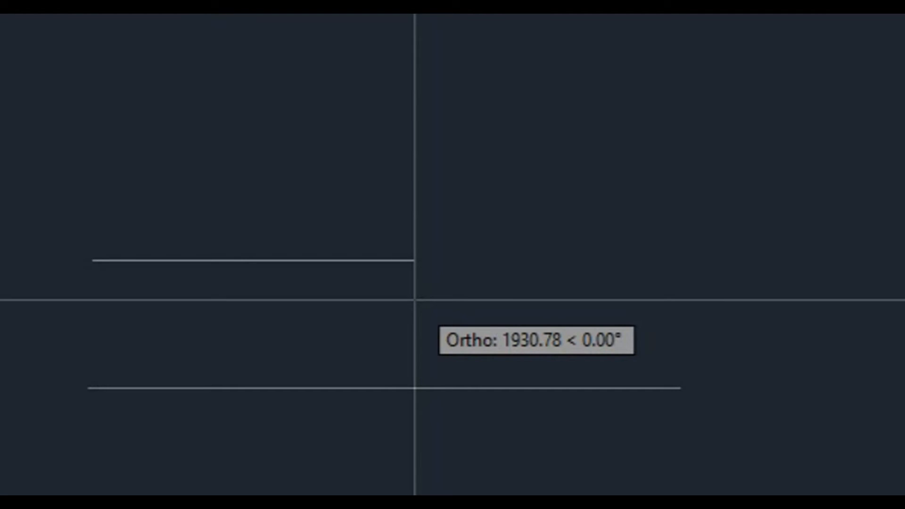
pyautogui.write('30')
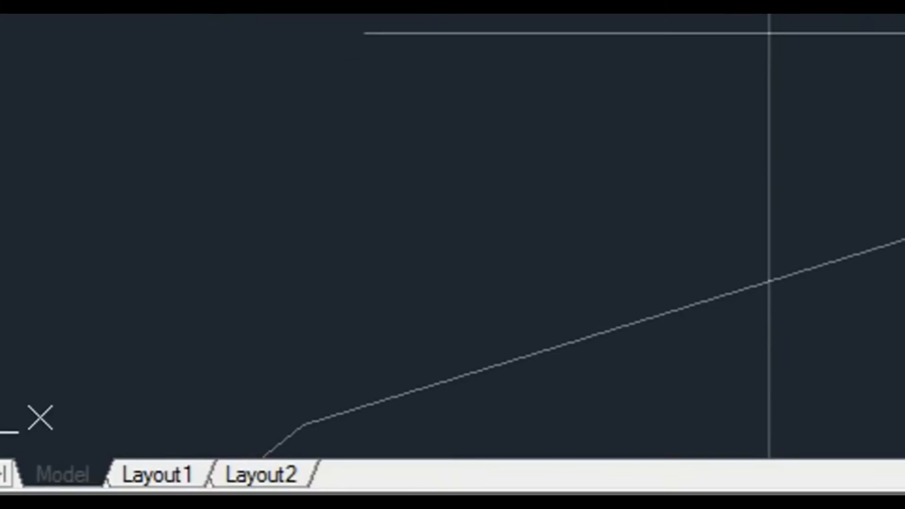
pyautogui.write('00')
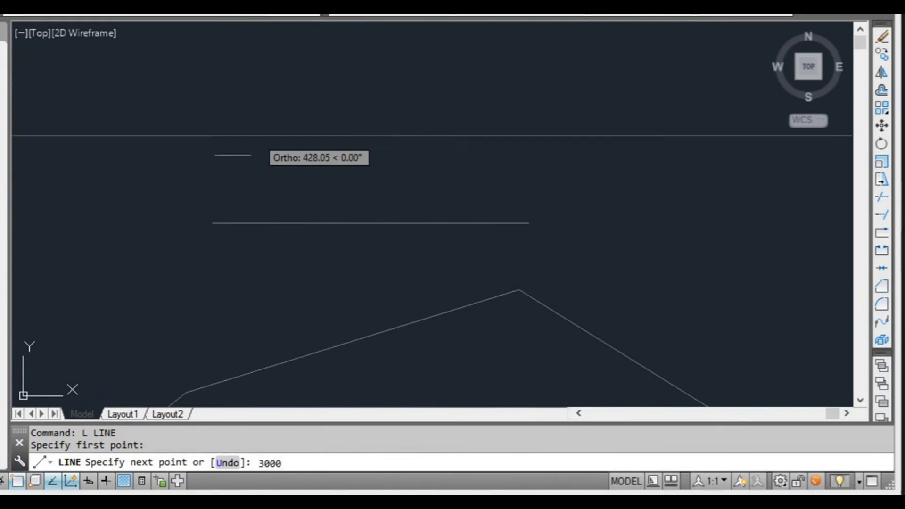
pyautogui.press('Return')
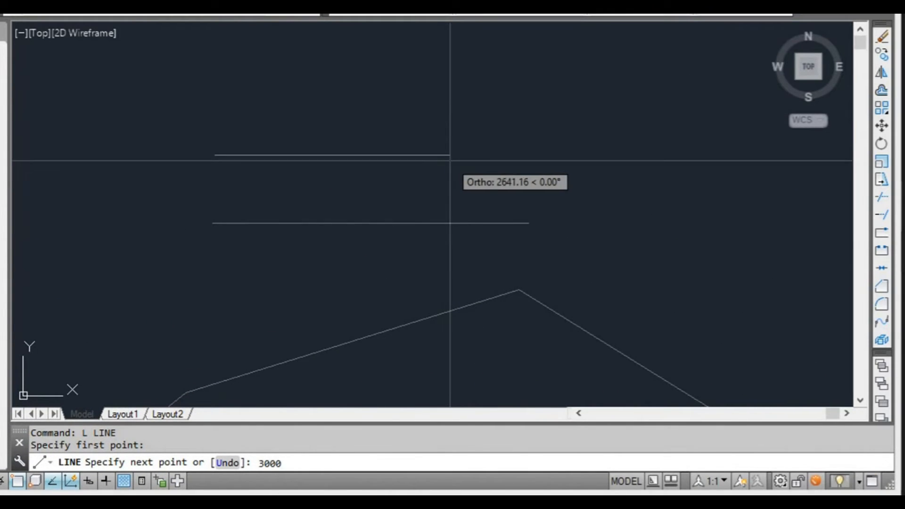
pyautogui.press('Return')
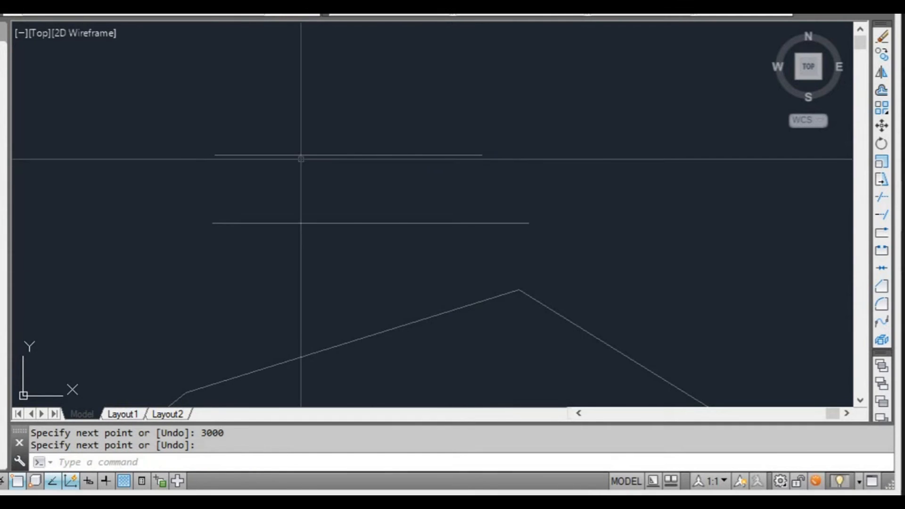
# - Measure the upper horizontal line from its left endpoint to its right endpoint with the DIST command
pyautogui.scroll(2, 299, 151)
pyautogui.press('Escape')
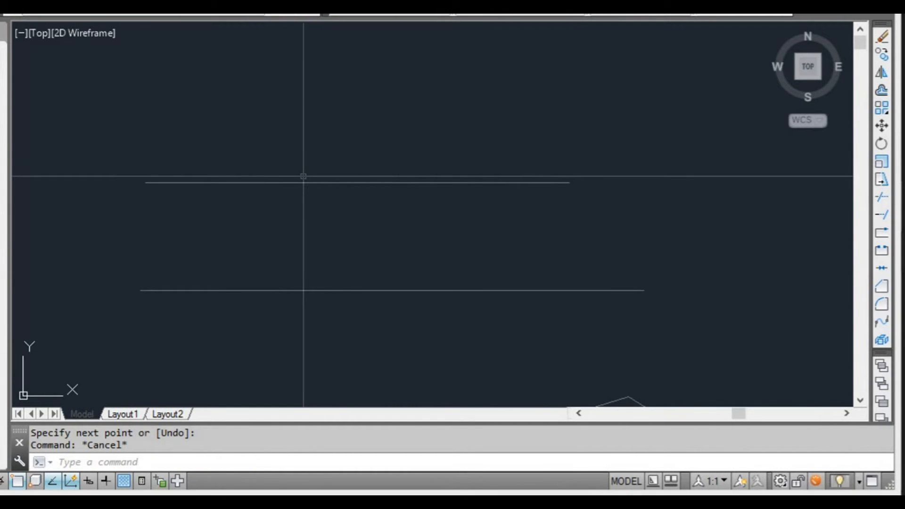
pyautogui.write('DIs')
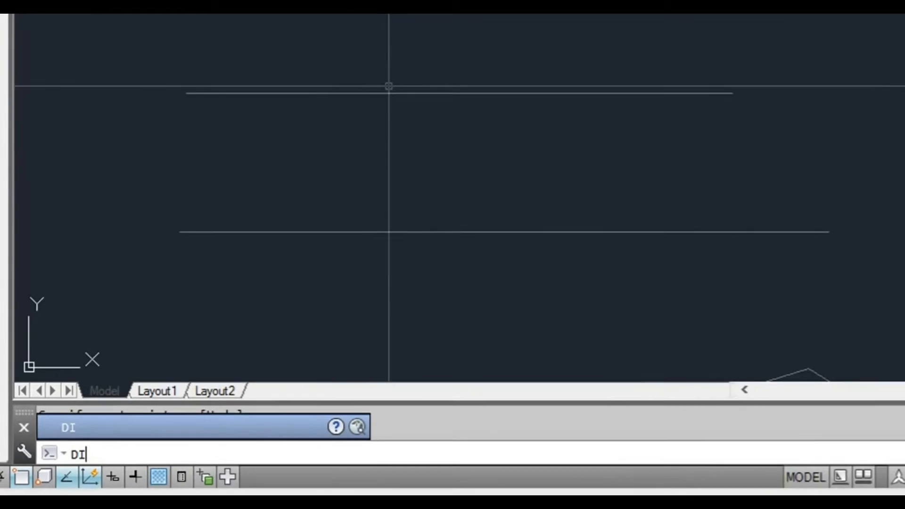
pyautogui.write('t')
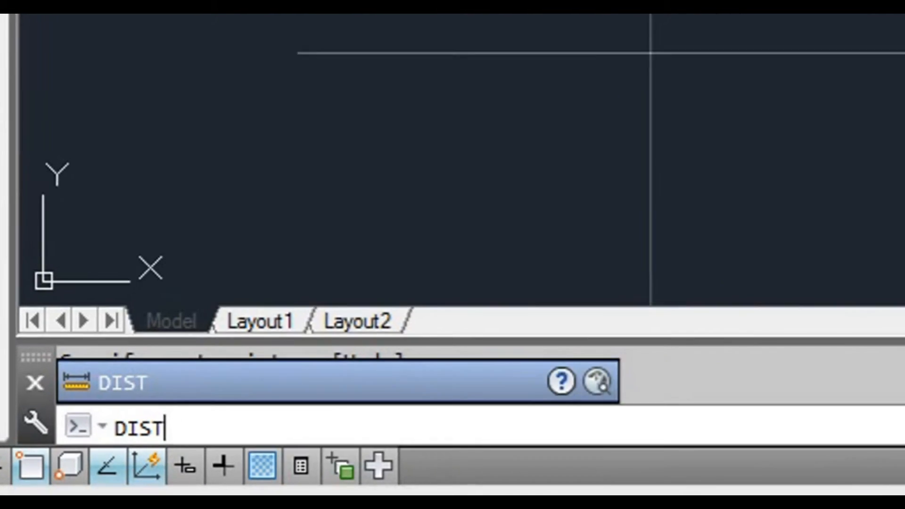
pyautogui.press('Return')
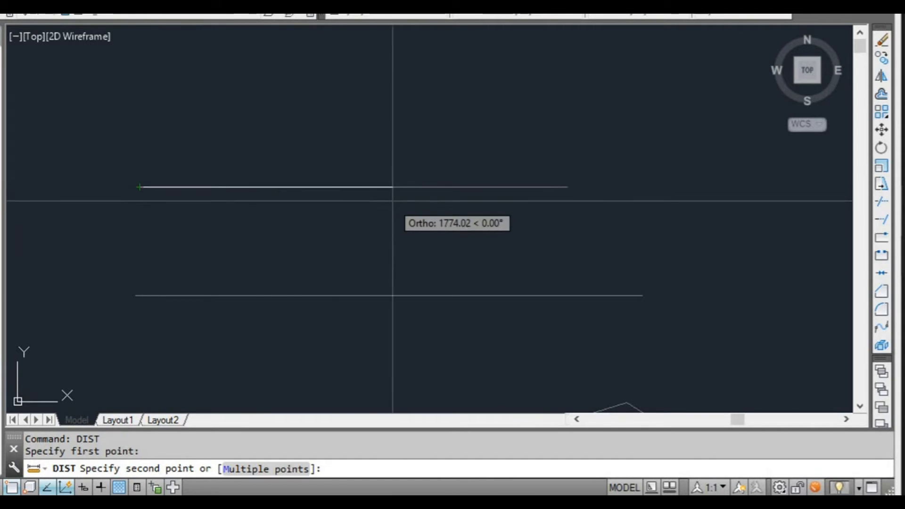
pyautogui.click(567, 187)
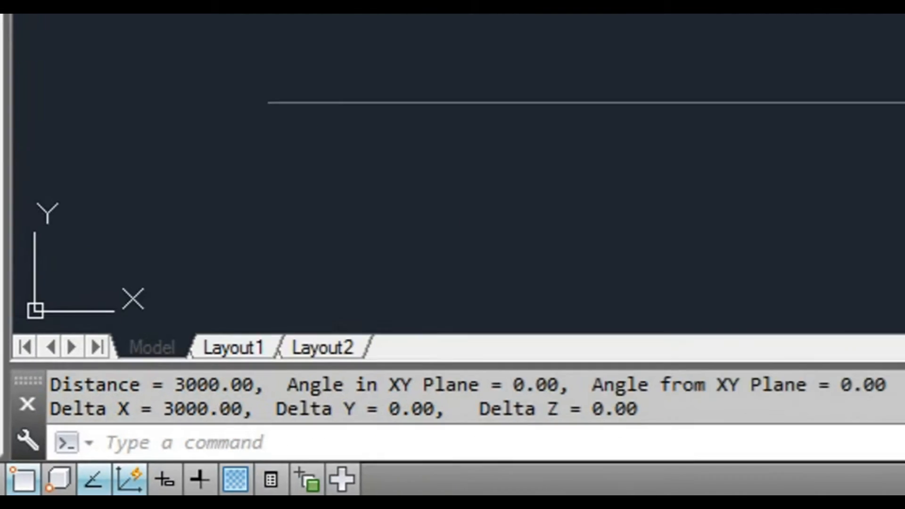
# - Select the upper horizontal line, examine its length and geometry in its properties, and deselect it
pyautogui.click(416, 102)
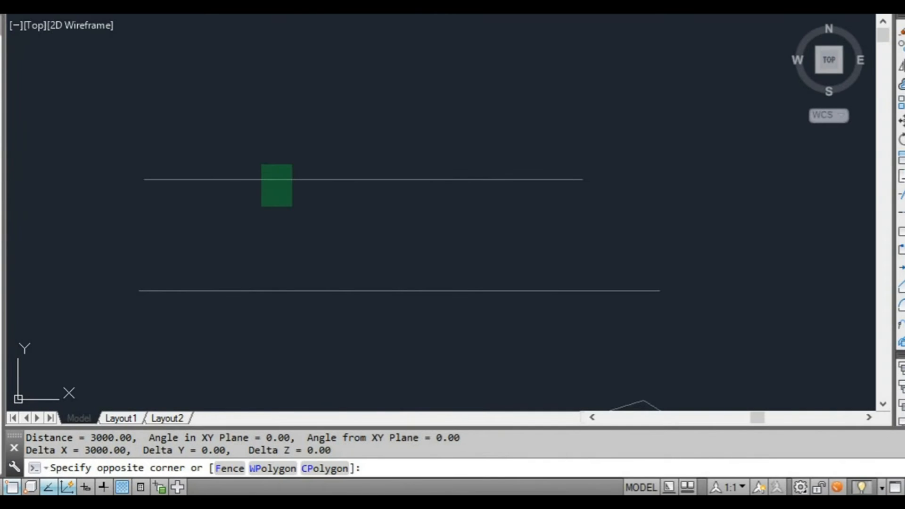
pyautogui.click(258, 158)
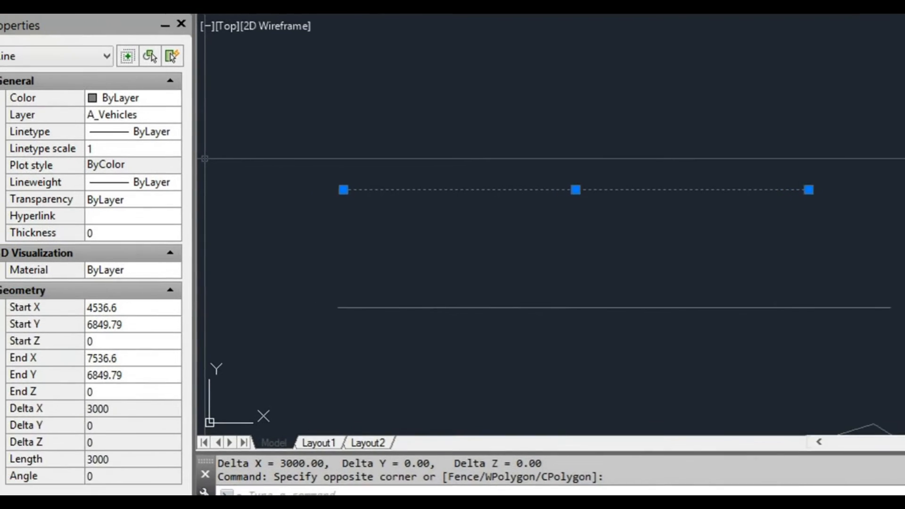
pyautogui.moveTo(465, 123); pyautogui.dragTo(465, 187, button='middle')
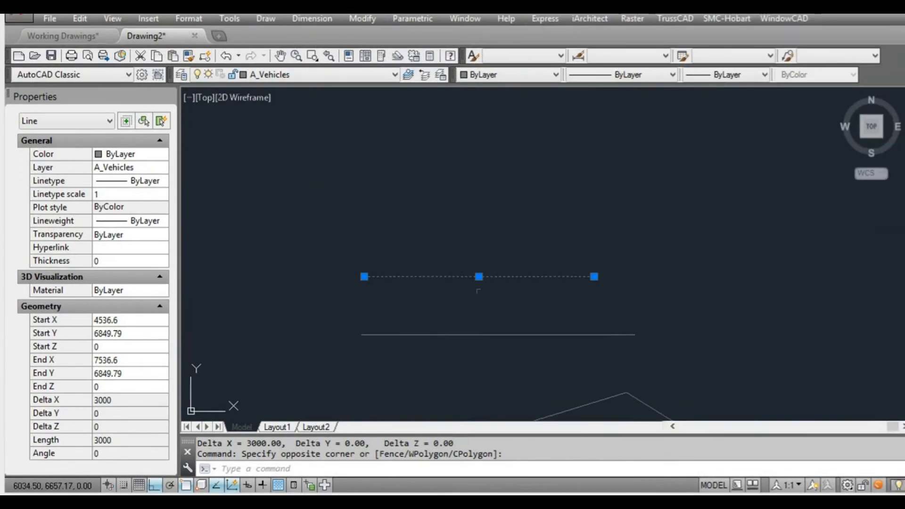
pyautogui.press('Escape')
pyautogui.scroll(-4, 475, 333)
pyautogui.moveTo(475, 333)
pyautogui.mouseDown(button='middle')
pyautogui.moveTo(420, 246)
pyautogui.moveTo(427, 269)
pyautogui.mouseUp(button='middle')
pyautogui.scroll(-4, 422, 262)
pyautogui.scroll(2, 422, 258)
pyautogui.press('Escape')
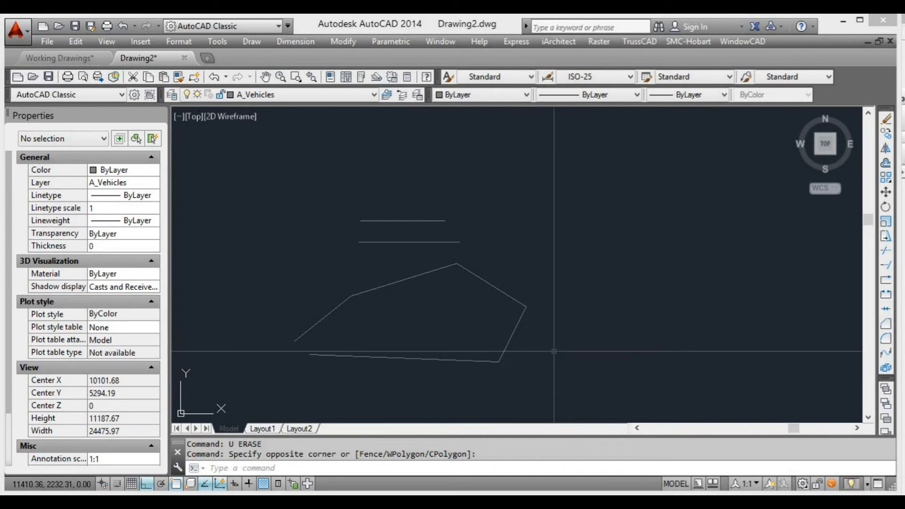
# - Draw an open stepped outline of seven horizontal and vertical segments to the right of the polygon with Ortho on, and end the Line command
pyautogui.moveTo(508, 324); pyautogui.dragTo(540, 325, button='middle')
pyautogui.scroll(2, 490, 247)
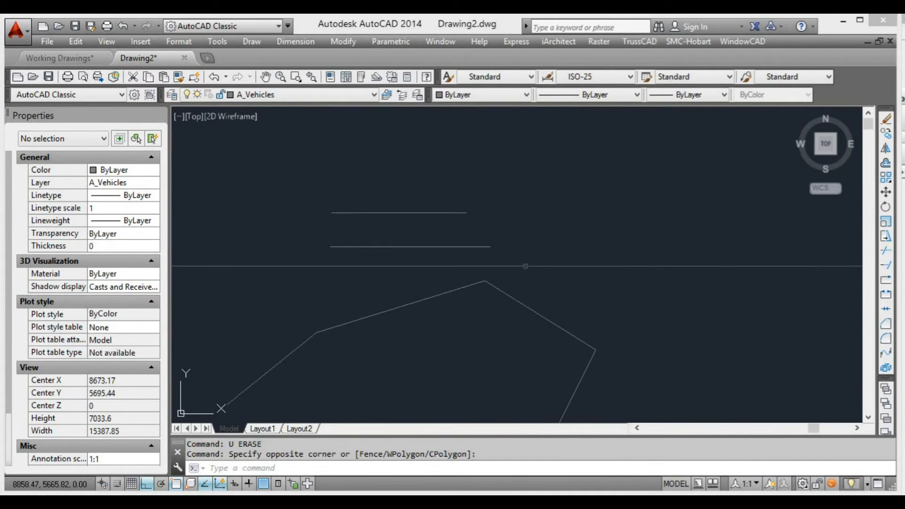
pyautogui.moveTo(488, 289)
pyautogui.mouseDown(button='middle')
pyautogui.moveTo(524, 292)
pyautogui.moveTo(488, 262)
pyautogui.mouseUp(button='middle')
pyautogui.scroll(-2, 533, 279)
pyautogui.scroll(2, 485, 260)
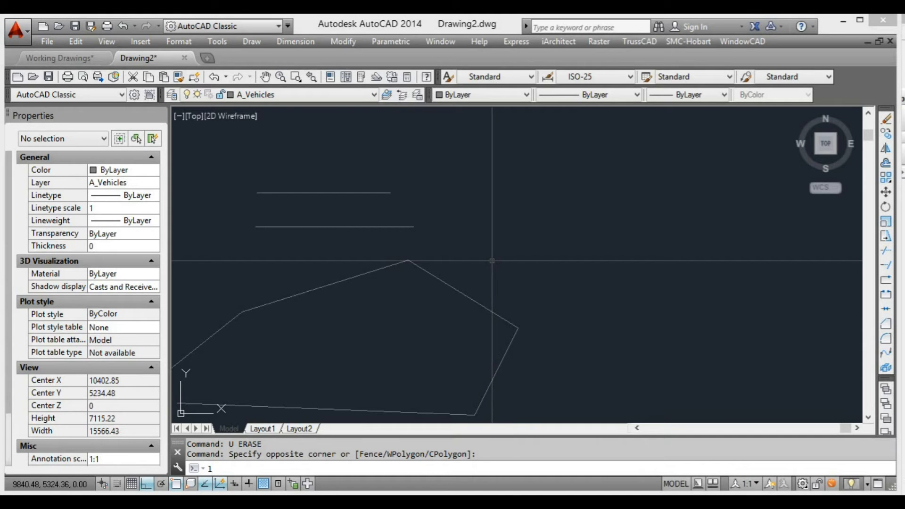
pyautogui.press('Return')
pyautogui.click(485, 248)
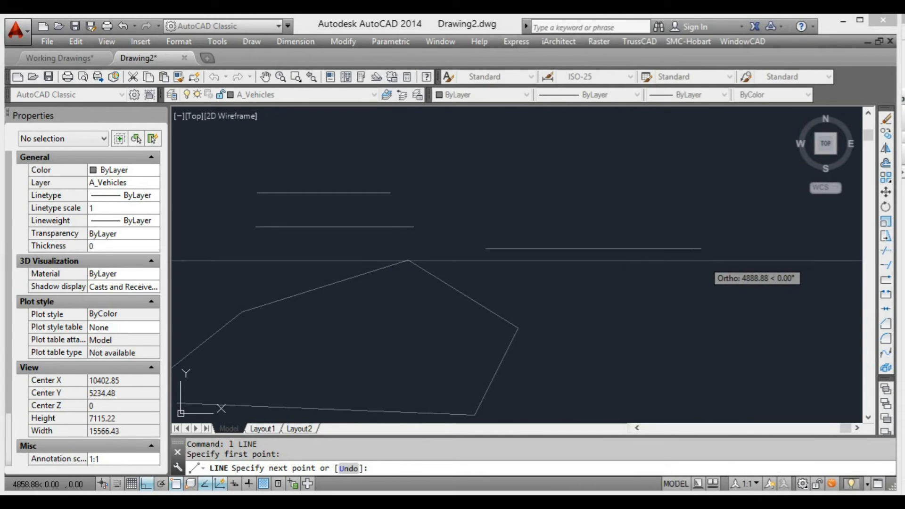
pyautogui.click(617, 248)
pyautogui.click(618, 349)
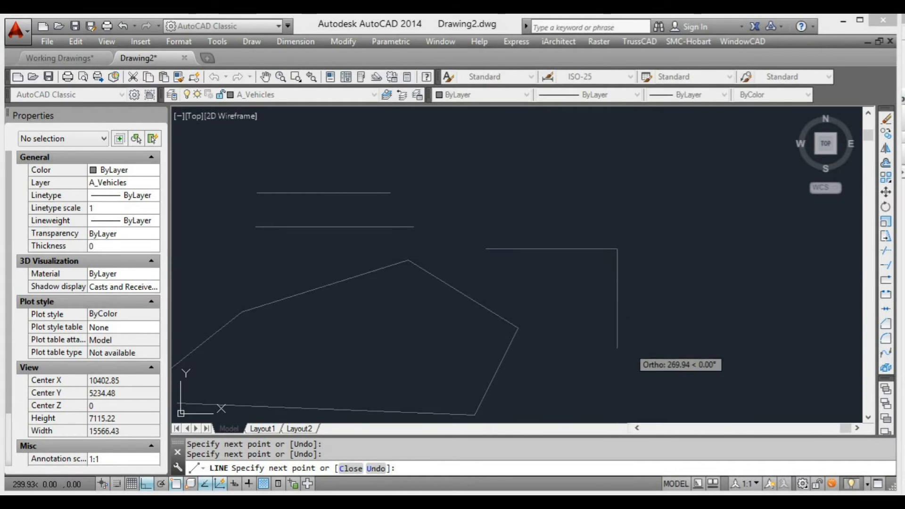
pyautogui.click(751, 348)
pyautogui.click(751, 162)
pyautogui.click(551, 163)
pyautogui.click(550, 122)
pyautogui.click(454, 122)
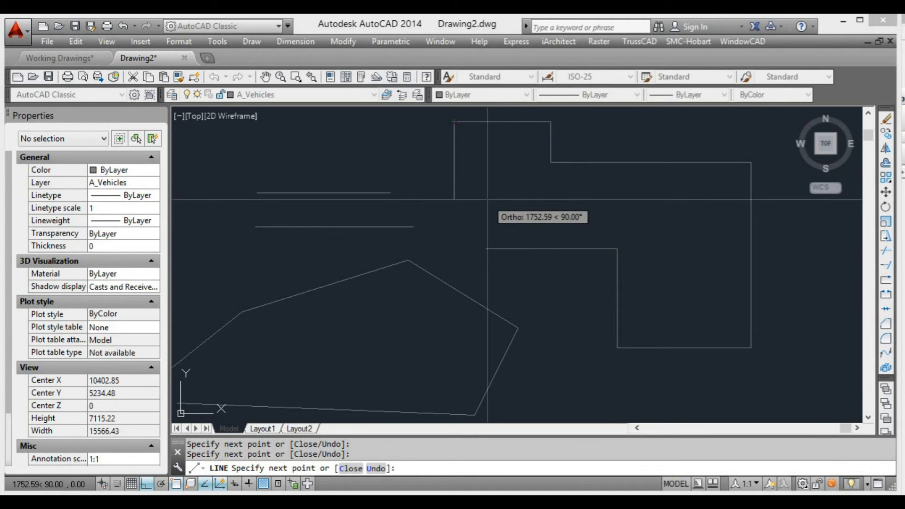
pyautogui.press('Return')
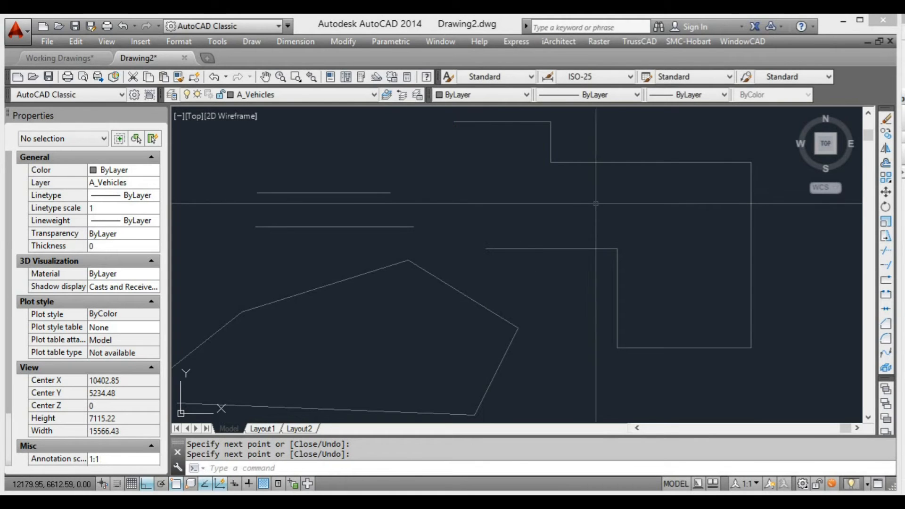
# - Draw a second open stepped outline of nine horizontal and vertical segments to the right of the first, and cancel out of the Line command
pyautogui.scroll(-3, 569, 206)
pyautogui.moveTo(683, 235); pyautogui.dragTo(485, 246, button='middle')
pyautogui.press('Return')
pyautogui.click(539, 256)
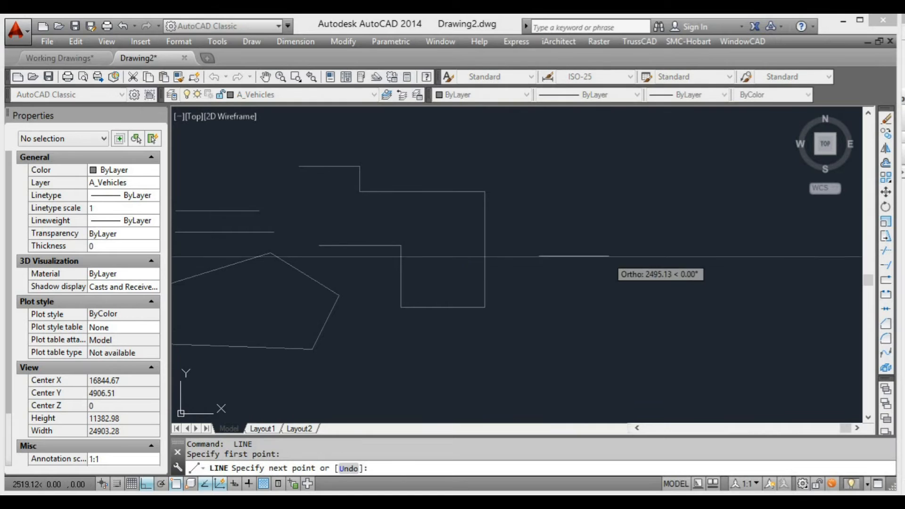
pyautogui.click(610, 256)
pyautogui.click(610, 183)
pyautogui.click(685, 182)
pyautogui.click(685, 331)
pyautogui.click(622, 330)
pyautogui.click(510, 387)
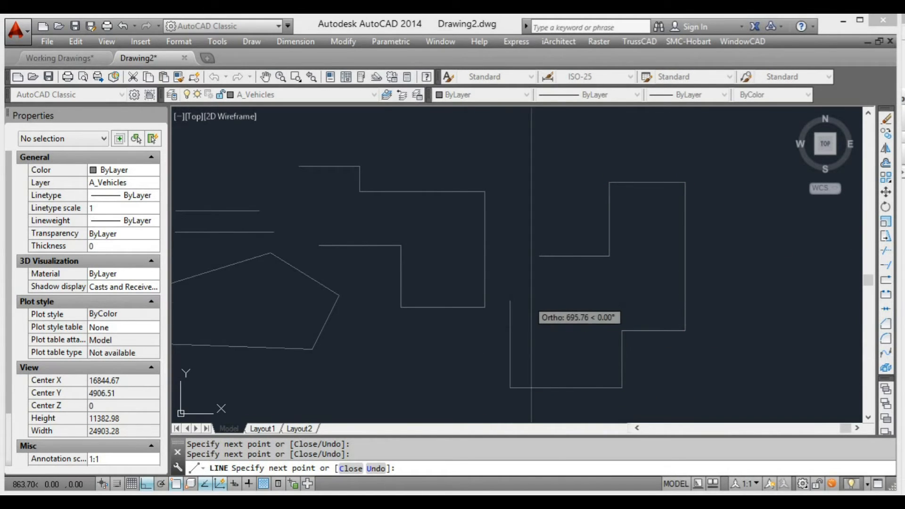
pyautogui.click(584, 301)
pyautogui.press('Escape')
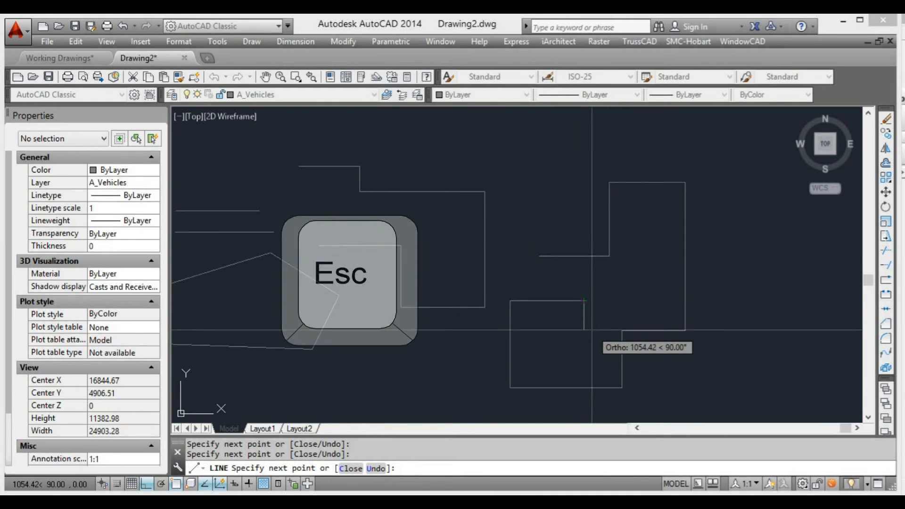
pyautogui.press('Escape')
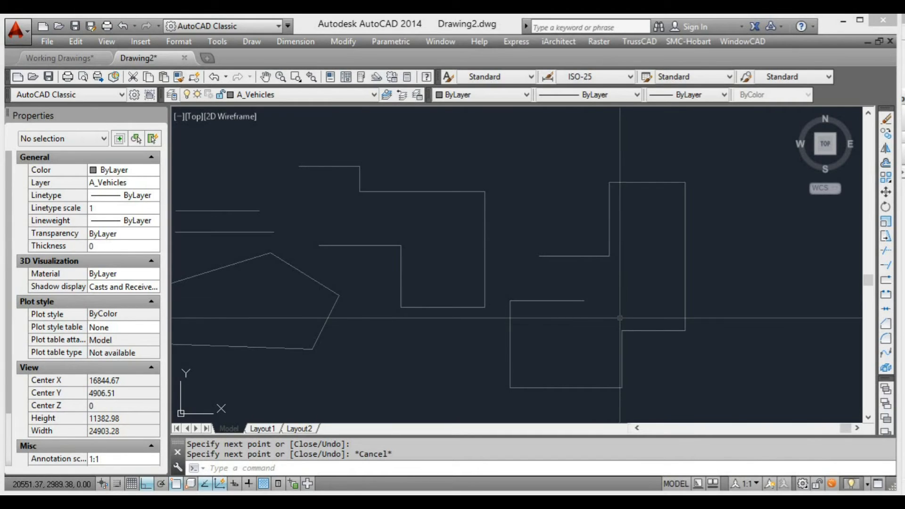
# - Draw a line chain from above the first stepped outline, snapping to its step corner, the next edge's midpoint and end, and the second outline's upper-left corner
pyautogui.scroll(-3, 596, 297)
pyautogui.moveTo(580, 269); pyautogui.dragTo(583, 300, button='middle')
pyautogui.scroll(2, 540, 229)
pyautogui.moveTo(539, 232); pyautogui.dragTo(562, 262, button='middle')
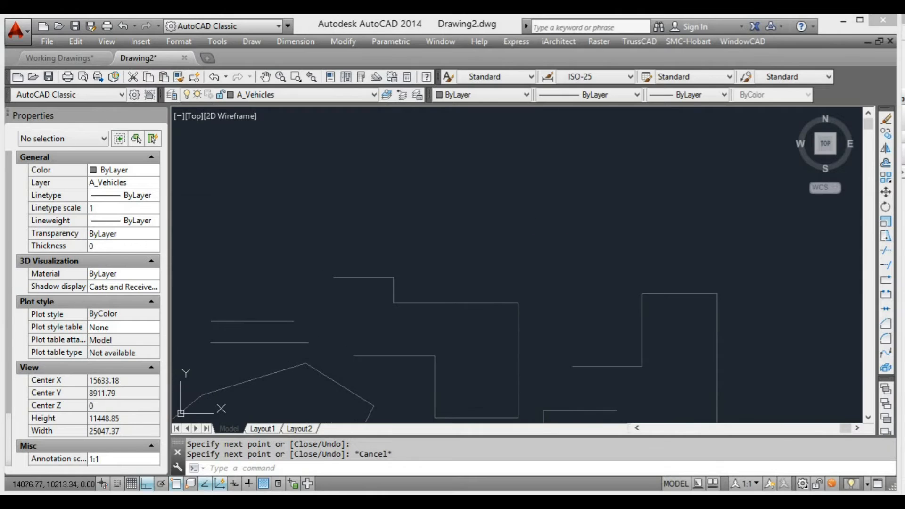
pyautogui.scroll(2, 394, 233)
pyautogui.write('l')
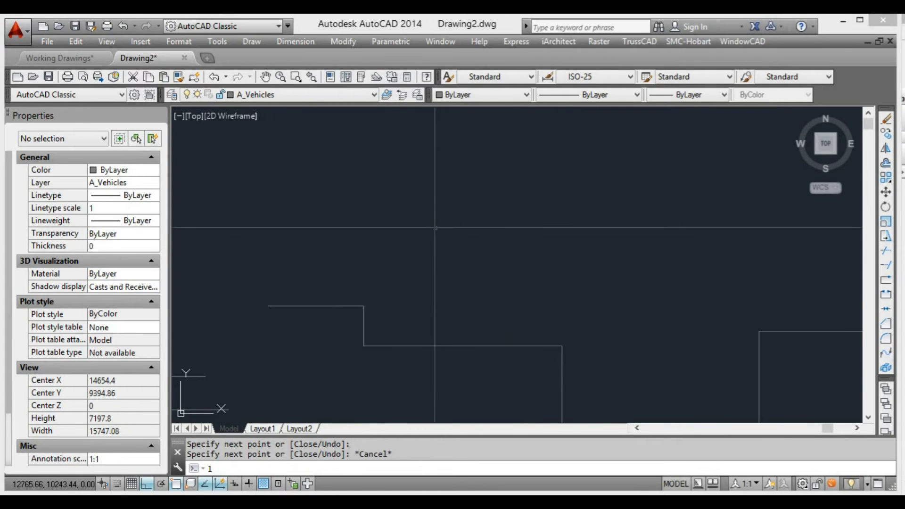
pyautogui.press('Return')
pyautogui.click(308, 235)
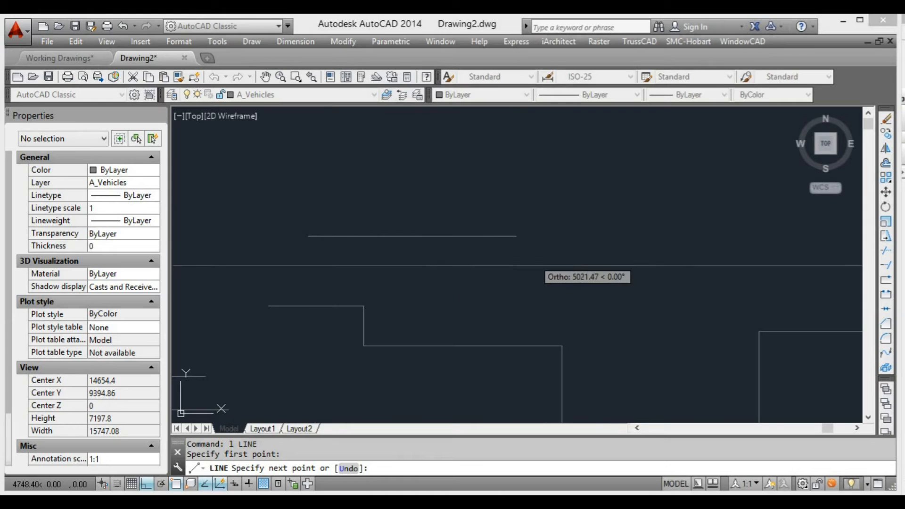
pyautogui.click(364, 306)
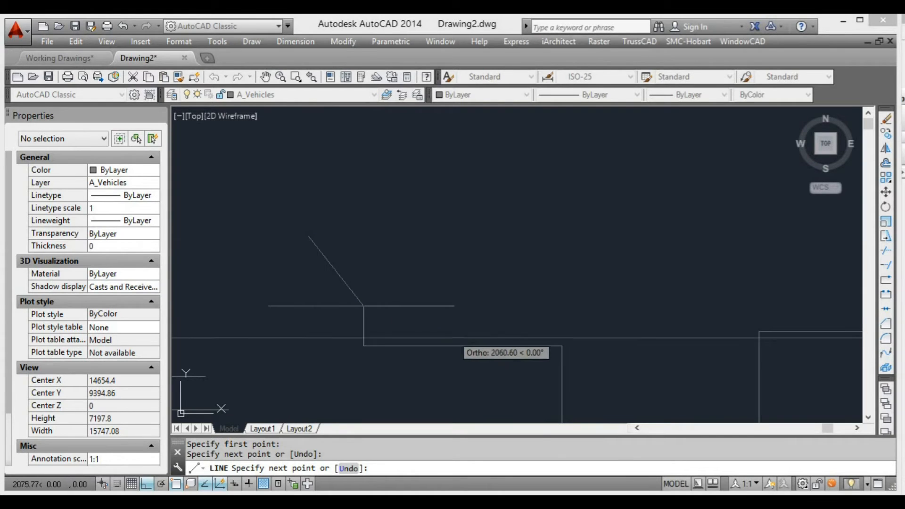
pyautogui.click(463, 346)
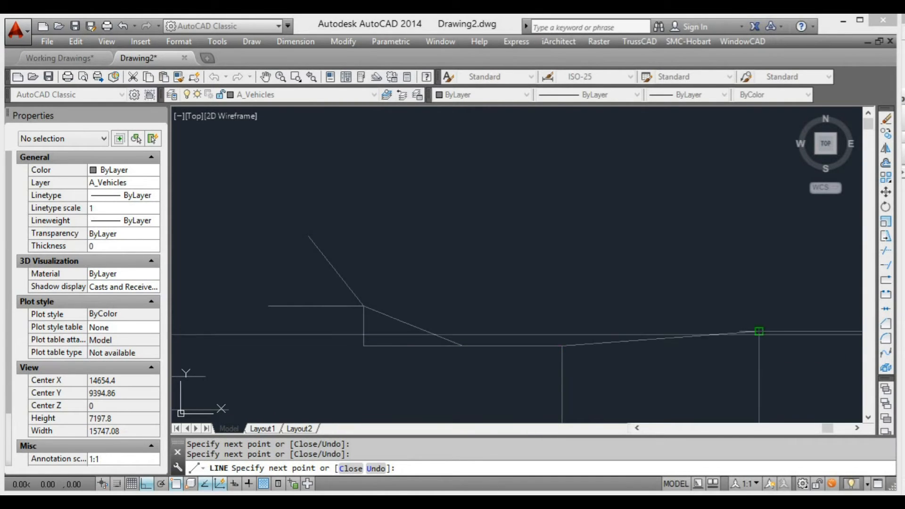
pyautogui.moveTo(759, 332); pyautogui.dragTo(622, 285, button='middle')
pyautogui.scroll(-2, 577, 284)
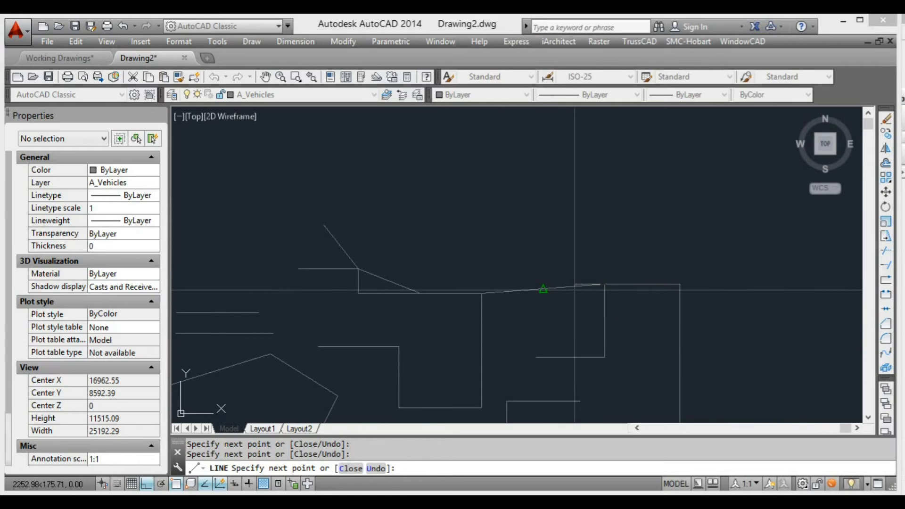
# - Turn object snaps off within the Line command to preview the next point without snapping, and turn them back on
pyautogui.press('F3')
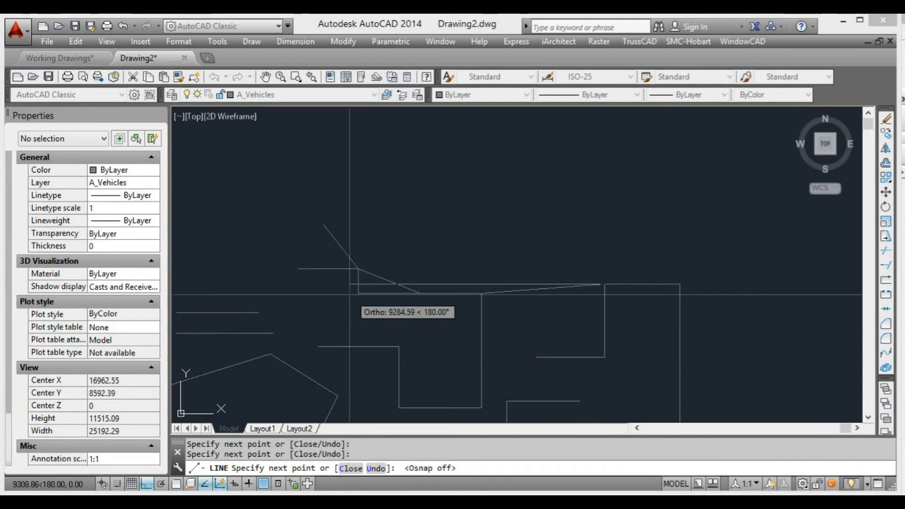
pyautogui.moveTo(348, 298); pyautogui.dragTo(370, 226, button='middle')
pyautogui.scroll(1, 377, 219)
pyautogui.scroll(-1, 450, 286)
pyautogui.moveTo(465, 287); pyautogui.dragTo(422, 290, button='middle')
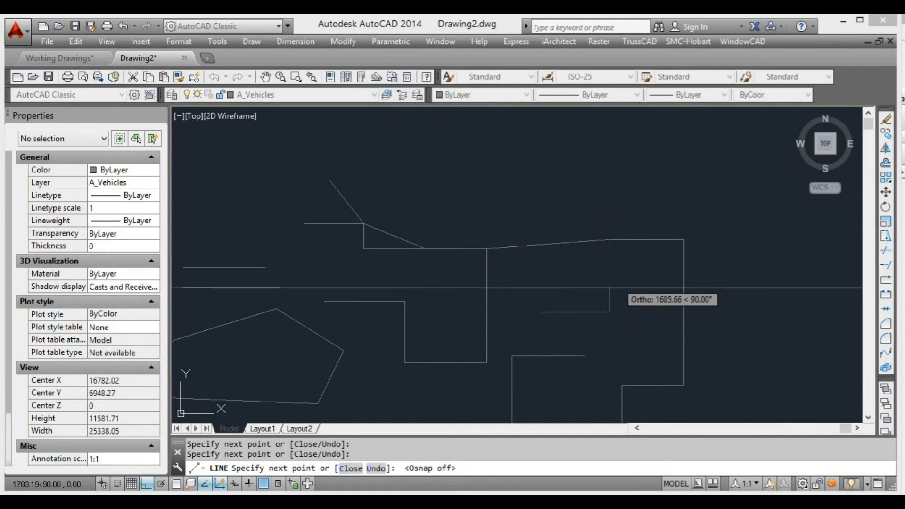
pyautogui.press('F3')
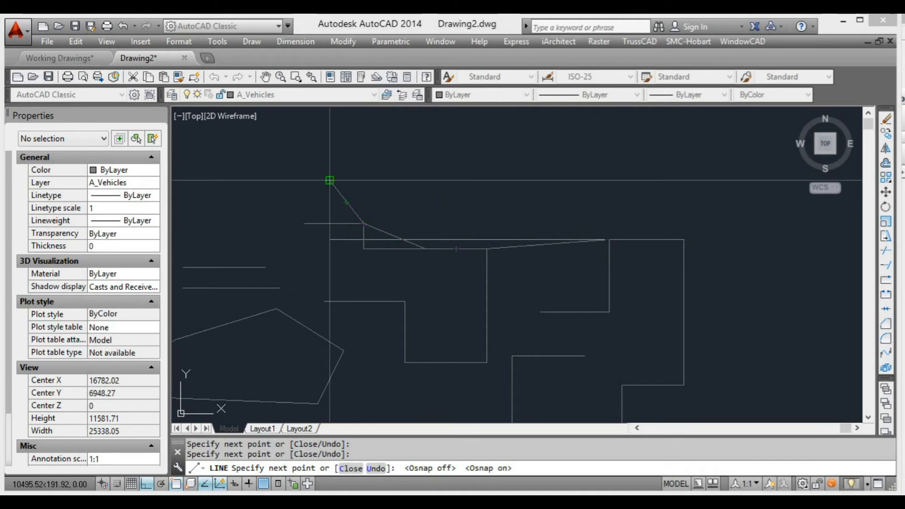
# - Continue the chain to the second sloping segment, the first segment's midpoint and its start point, turn object snaps off and end the Line command
pyautogui.click(403, 240)
pyautogui.click(346, 203)
pyautogui.click(330, 180)
pyautogui.press('F3')
pyautogui.scroll(-5, 522, 269)
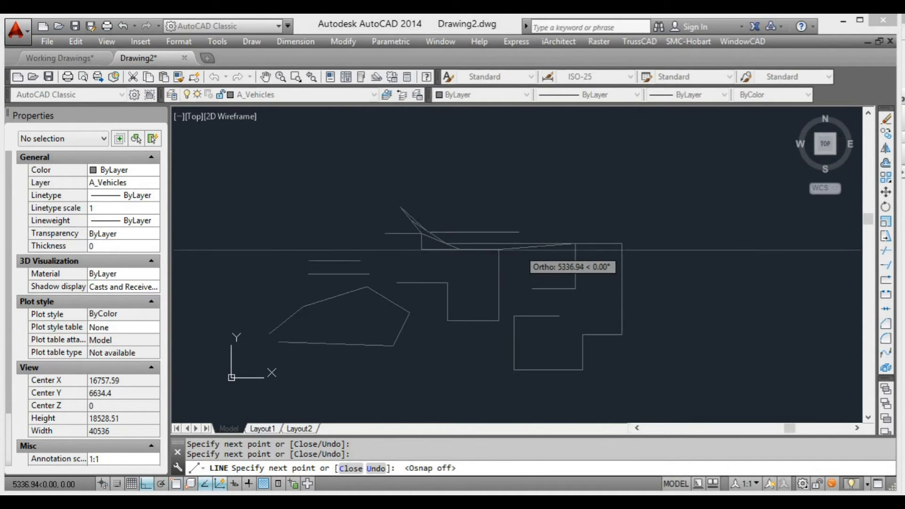
pyautogui.press('Escape')
pyautogui.scroll(2, 522, 275)
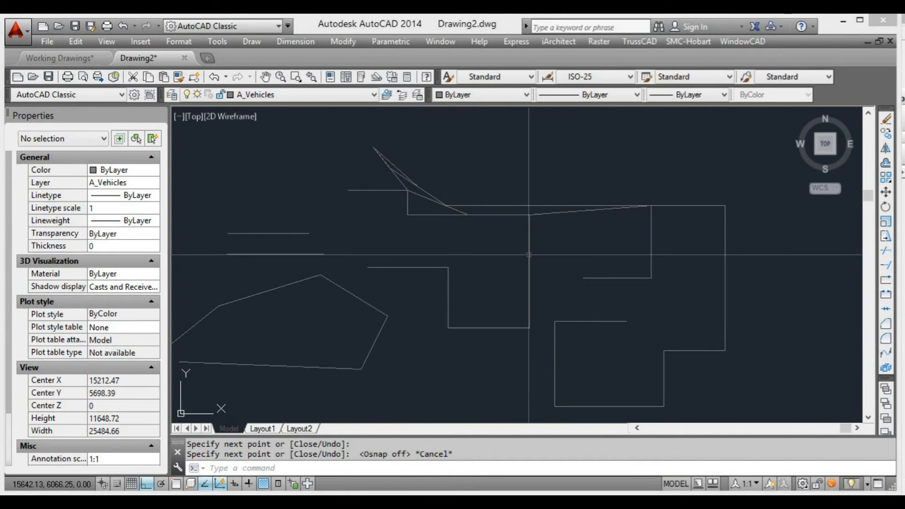
pyautogui.scroll(-2, 528, 255)
pyautogui.scroll(2, 557, 258)
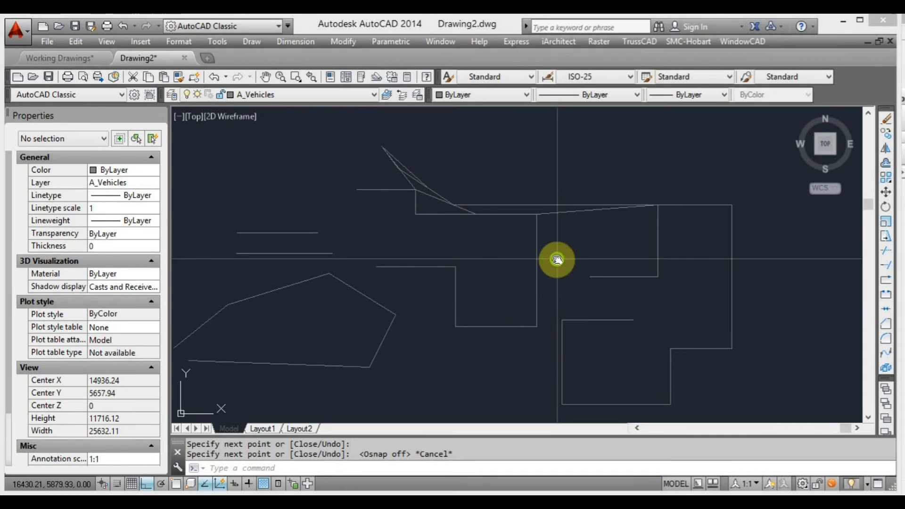
pyautogui.moveTo(558, 259); pyautogui.dragTo(567, 257, button='middle')
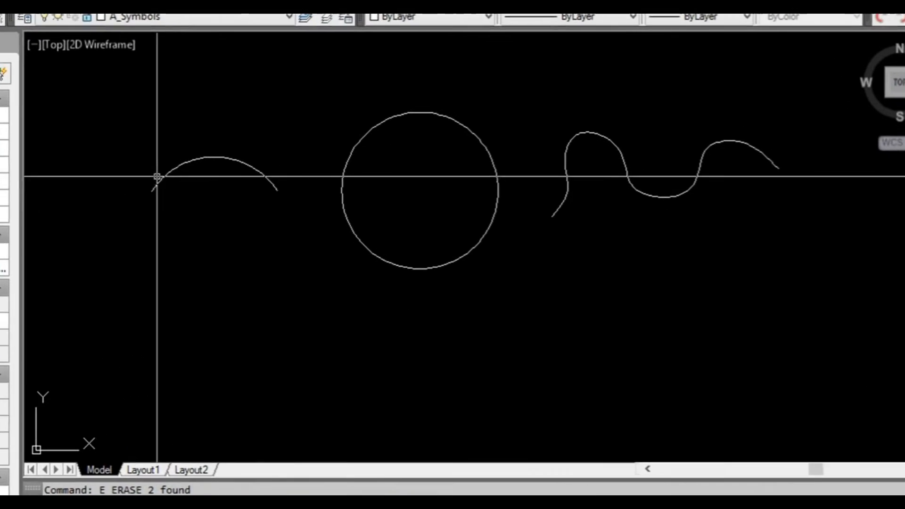
# - Select the arc, the circle and the spline one after another to examine the three types of curve
pyautogui.click(219, 157)
pyautogui.press('Escape')
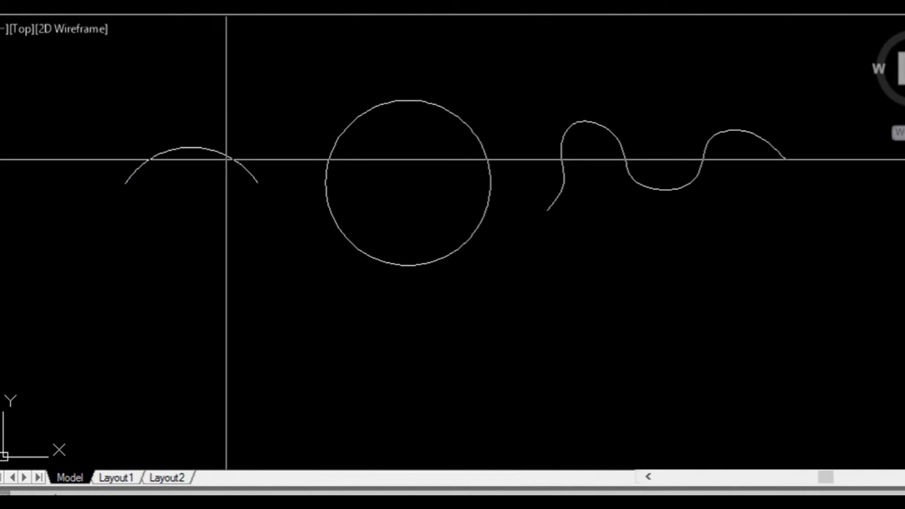
pyautogui.moveTo(283, 170)
pyautogui.mouseDown(button='middle')
pyautogui.moveTo(208, 189)
pyautogui.moveTo(228, 162)
pyautogui.mouseUp(button='middle')
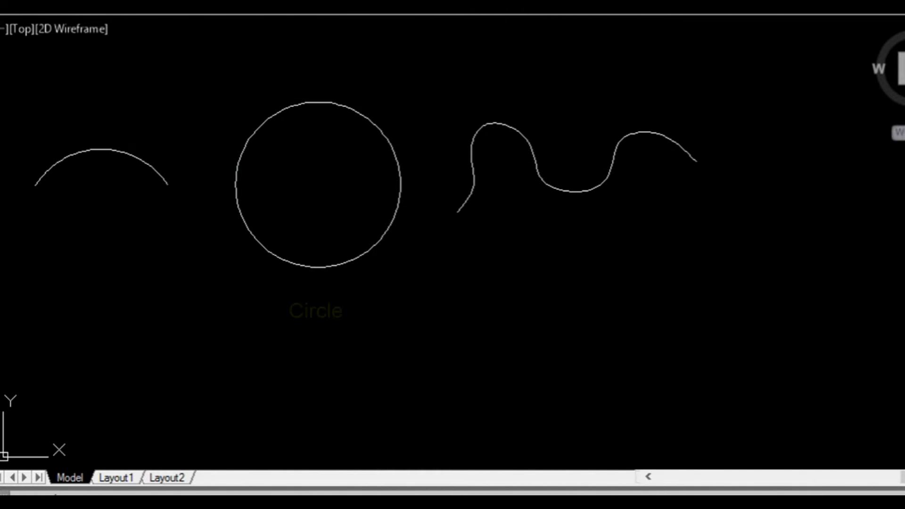
pyautogui.click(243, 150)
pyautogui.press('Escape')
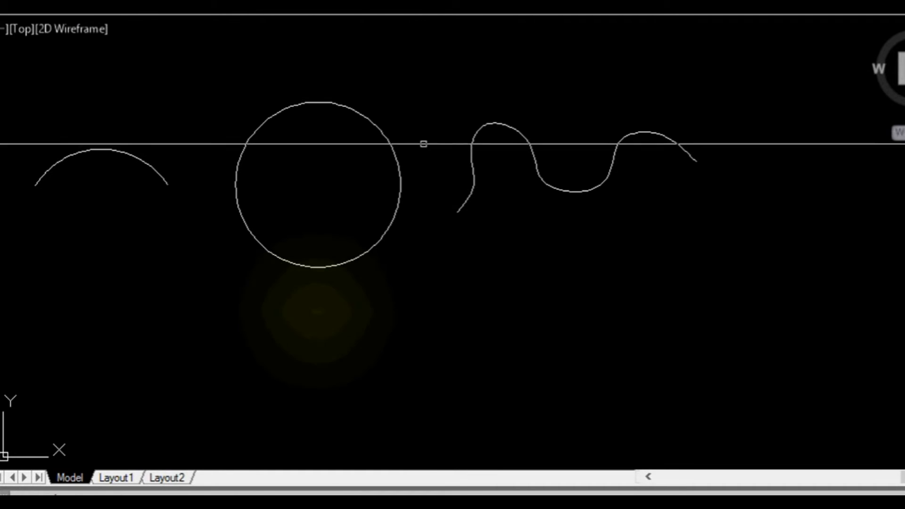
pyautogui.click(475, 134)
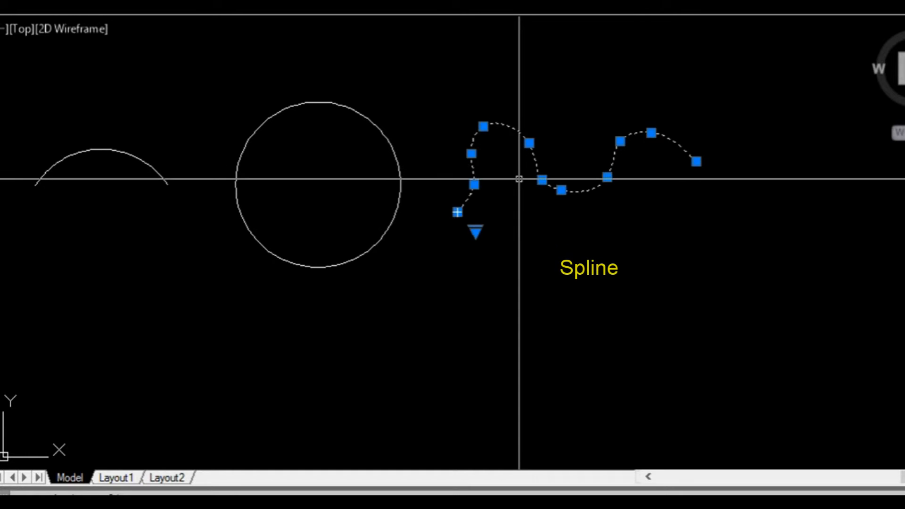
# - Move the arc by its midpoint grip so that the midpoint lands on the circle's top quadrant
pyautogui.moveTo(285, 200); pyautogui.dragTo(595, 224, button='middle')
pyautogui.scroll(2, 408, 194)
pyautogui.moveTo(408, 194)
pyautogui.mouseDown(button='middle')
pyautogui.moveTo(314, 194)
pyautogui.moveTo(339, 190)
pyautogui.moveTo(315, 182)
pyautogui.mouseUp(button='middle')
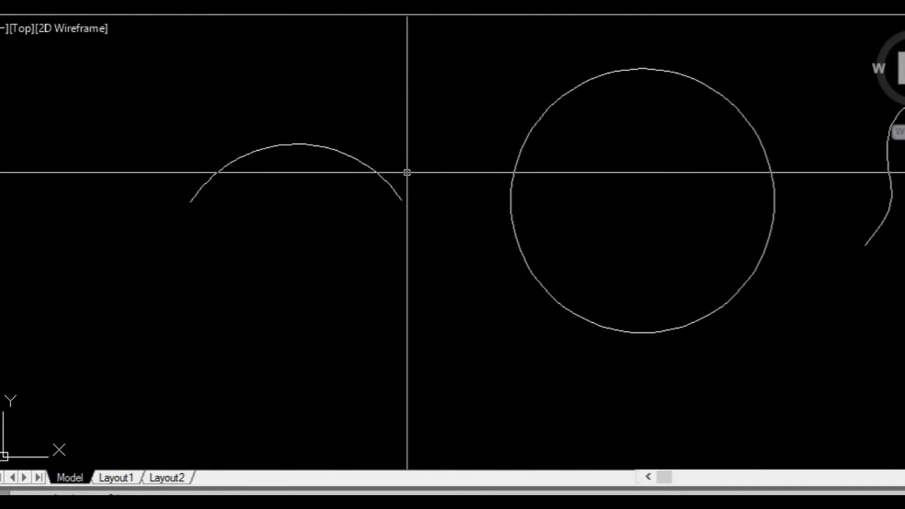
pyautogui.click(296, 144)
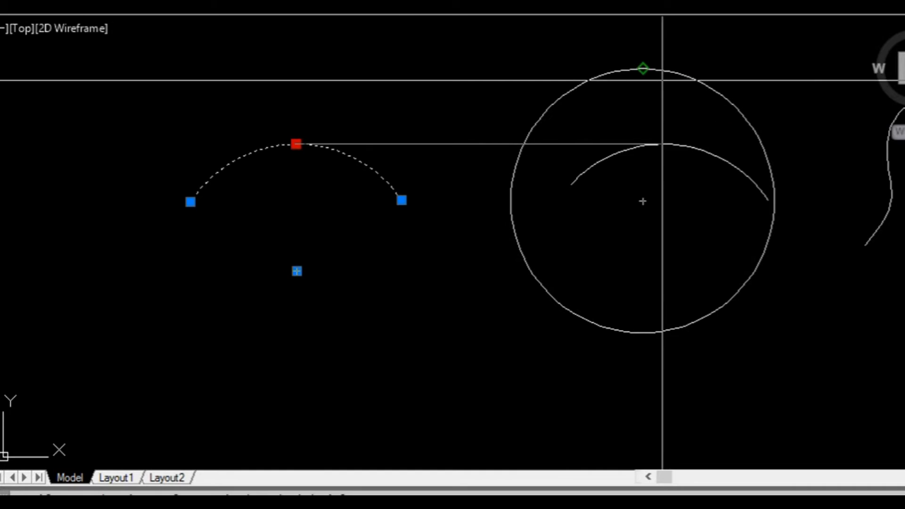
pyautogui.click(642, 69)
# - Stretch the arc's two endpoints to the circle's left and right quadrants so it forms a semicircle
pyautogui.click(537, 127)
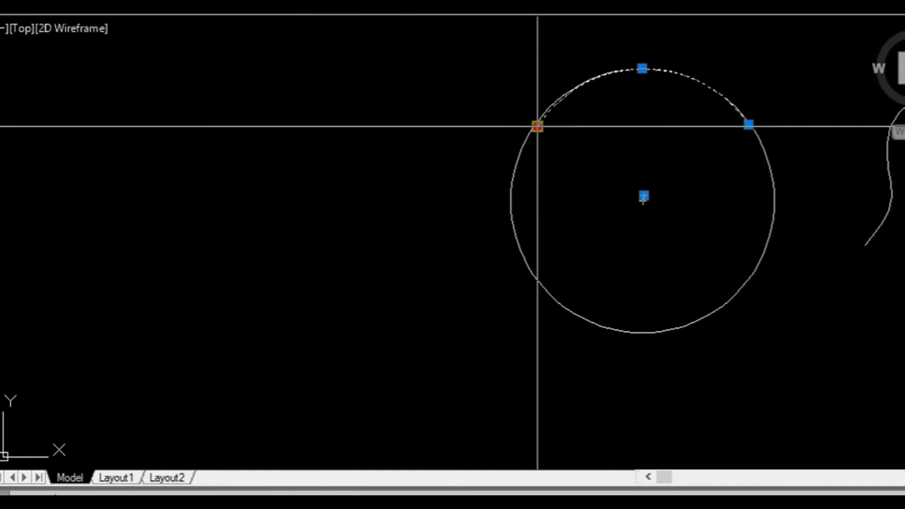
pyautogui.click(749, 125)
pyautogui.click(781, 177)
# - Compare the semicircular arc with the circle's upper half, and move the arc away to the circle's left side
pyautogui.scroll(2, 599, 71)
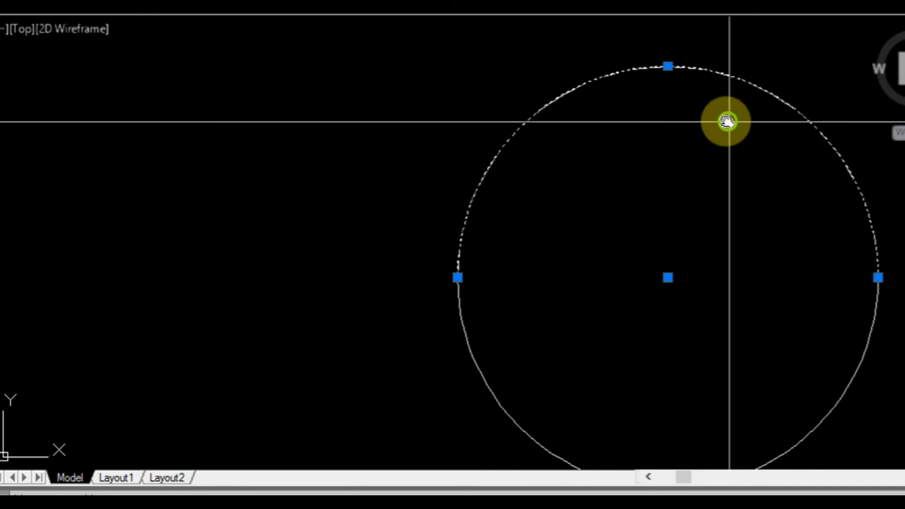
pyautogui.moveTo(730, 121); pyautogui.dragTo(652, 80, button='middle')
pyautogui.scroll(-2, 631, 140)
pyautogui.moveTo(575, 156); pyautogui.dragTo(645, 175, button='middle')
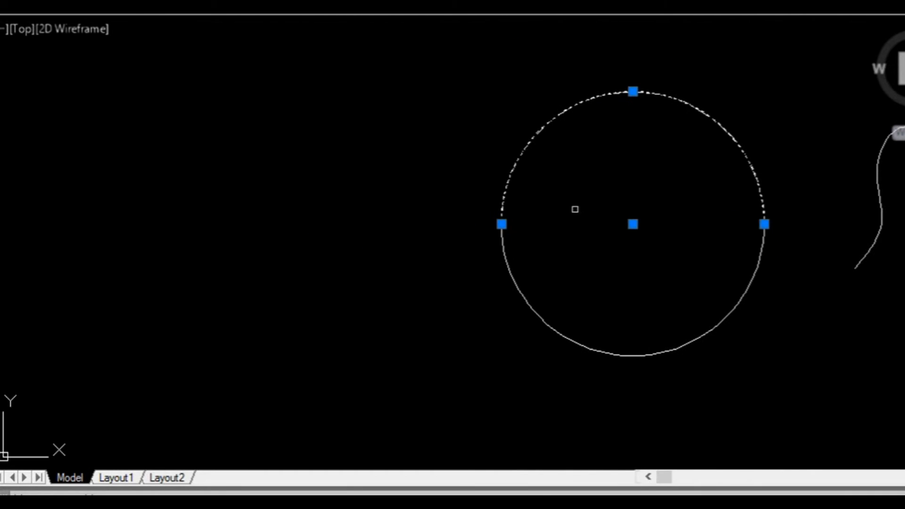
pyautogui.click(127, 224)
pyautogui.scroll(-2, 342, 212)
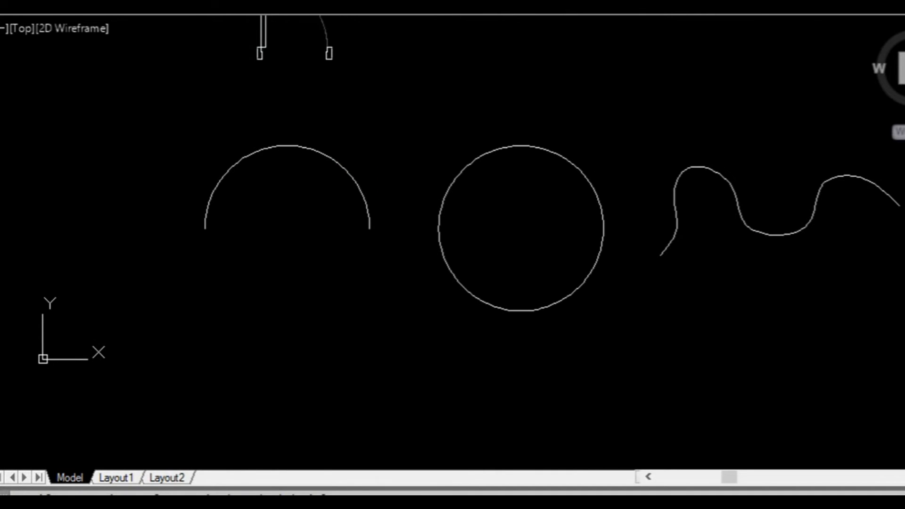
# - Examine the swing arc of the door symbol above the curves, from the door leaf to the opposite jamb
pyautogui.scroll(2, 327, 182)
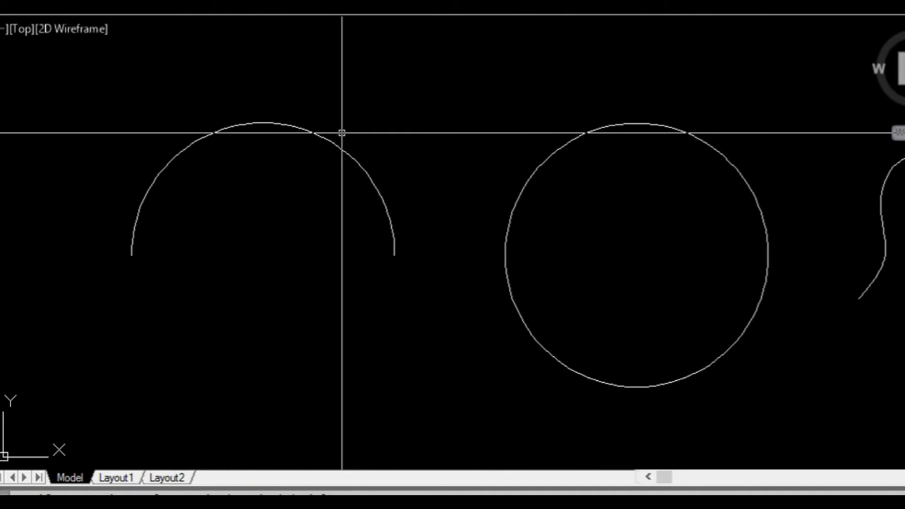
pyautogui.moveTo(352, 106); pyautogui.dragTo(428, 326, button='middle')
pyautogui.scroll(2, 356, 136)
pyautogui.moveTo(356, 135); pyautogui.dragTo(348, 156, button='middle')
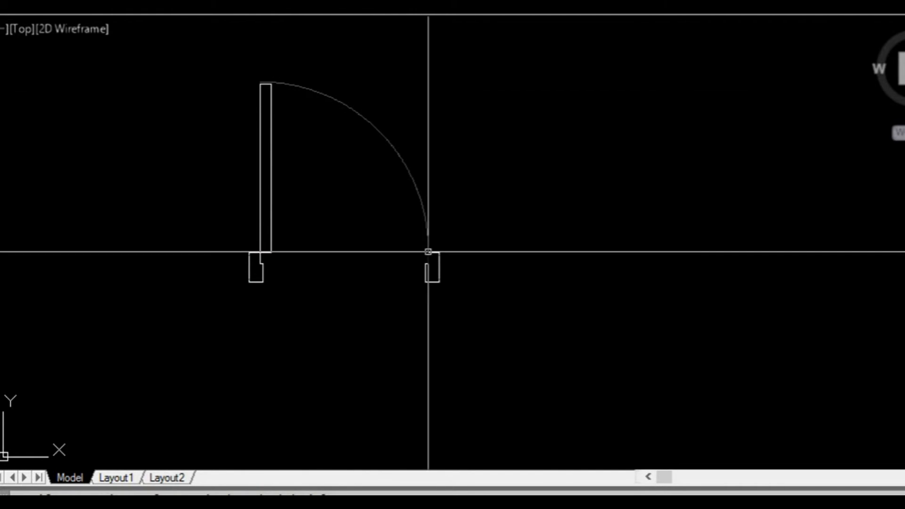
pyautogui.scroll(-2, 429, 179)
pyautogui.scroll(2, 387, 172)
pyautogui.scroll(-2, 387, 168)
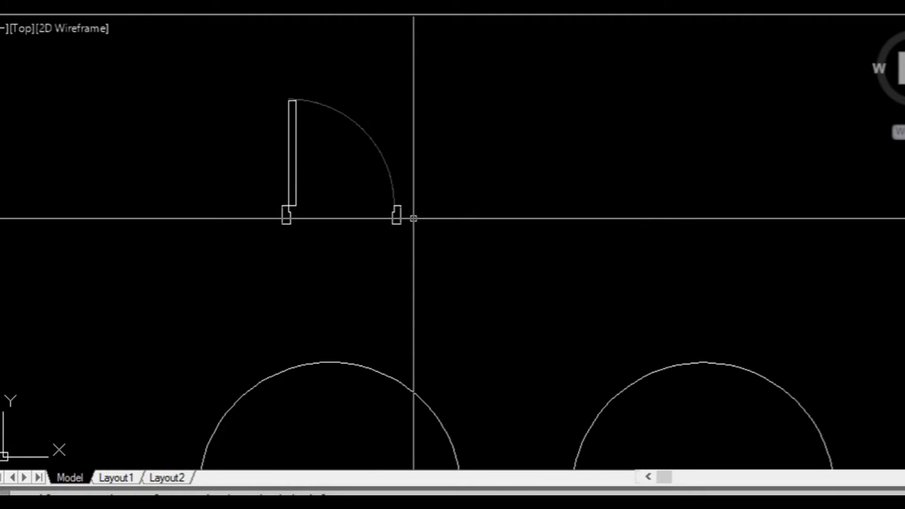
pyautogui.moveTo(415, 231); pyautogui.dragTo(383, 190, button='middle')
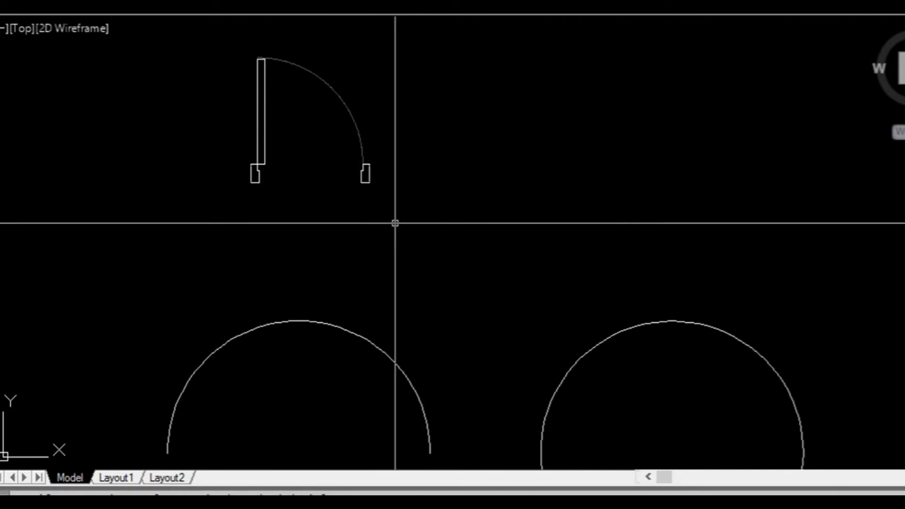
# - Draw a three-point arc in the empty area below the semicircle, from its right end over a raised second point to its left end
pyautogui.moveTo(403, 249); pyautogui.dragTo(404, 105, button='middle')
pyautogui.scroll(-2, 412, 189)
pyautogui.moveTo(381, 294); pyautogui.dragTo(370, 177, button='middle')
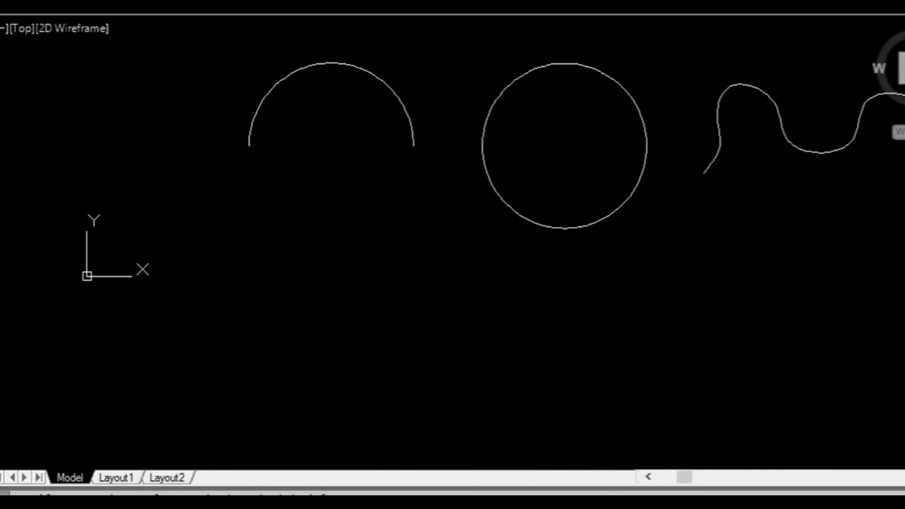
pyautogui.scroll(2, 346, 173)
pyautogui.press('Escape')
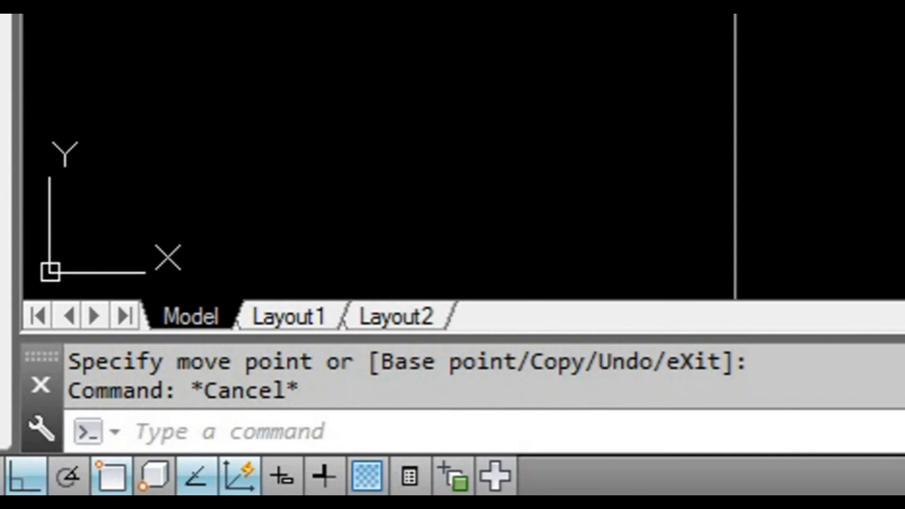
pyautogui.write('a')
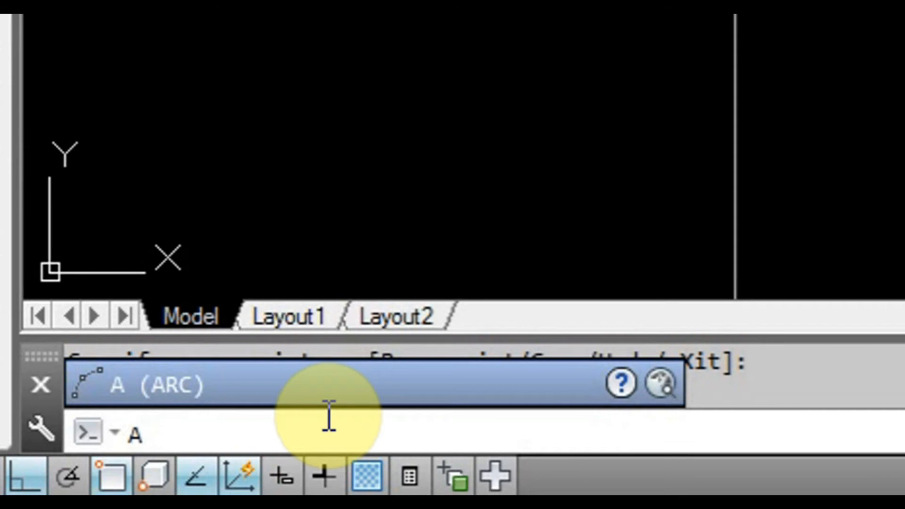
pyautogui.press('Return')
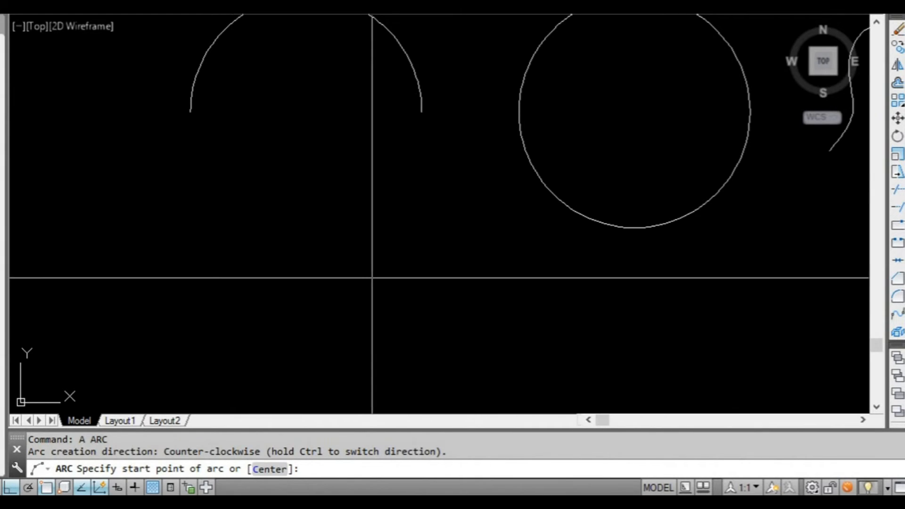
pyautogui.click(389, 285)
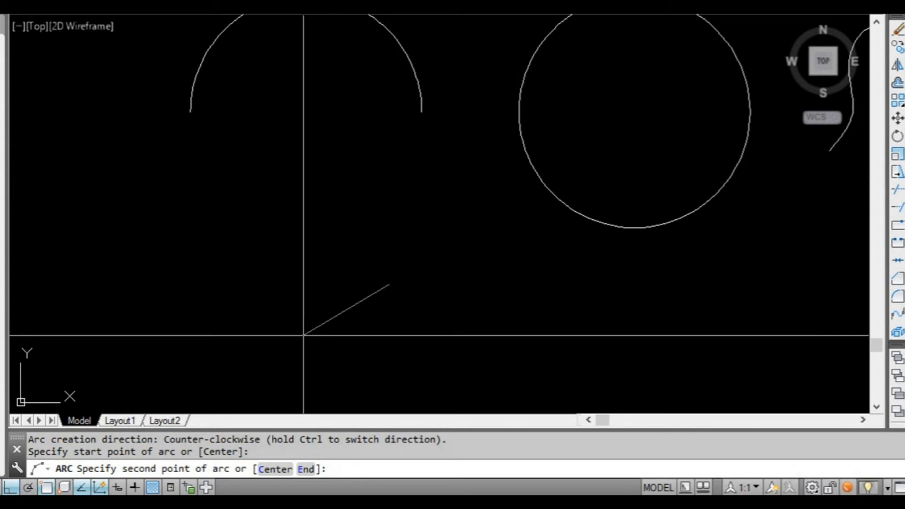
pyautogui.press('F8')
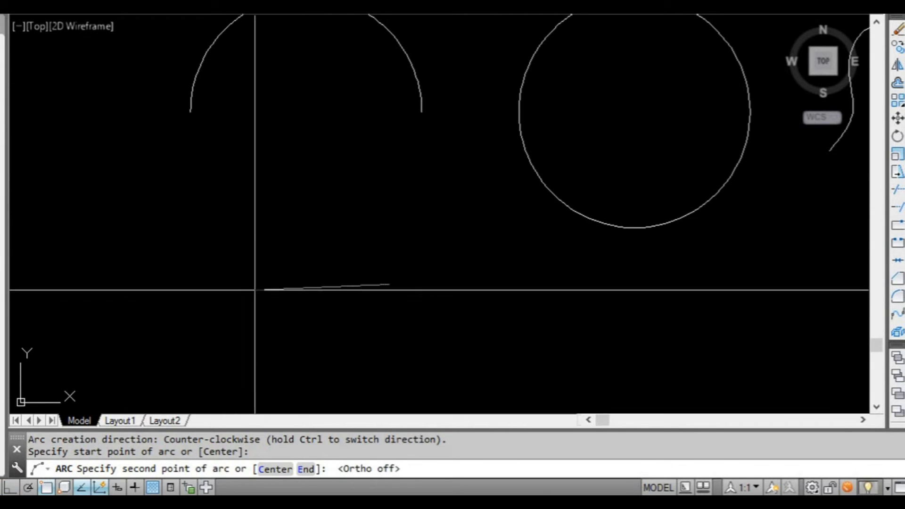
pyautogui.press('F8')
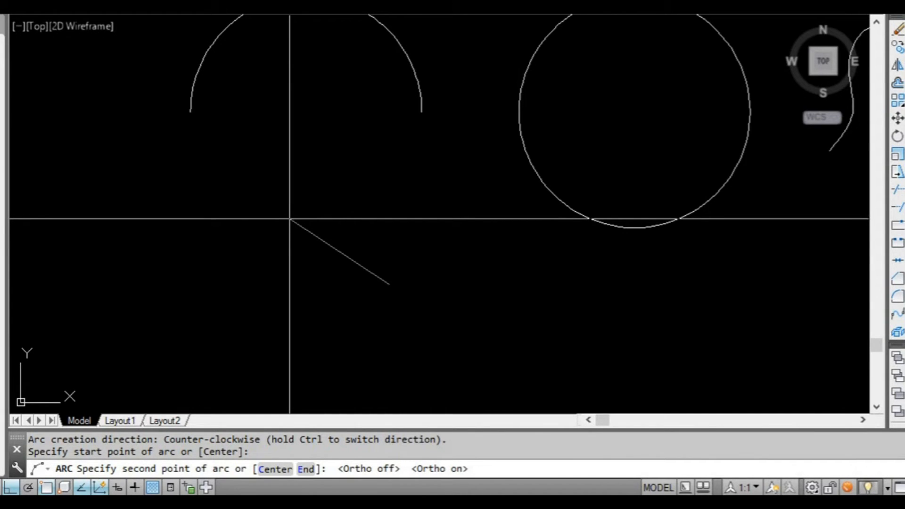
pyautogui.click(290, 219)
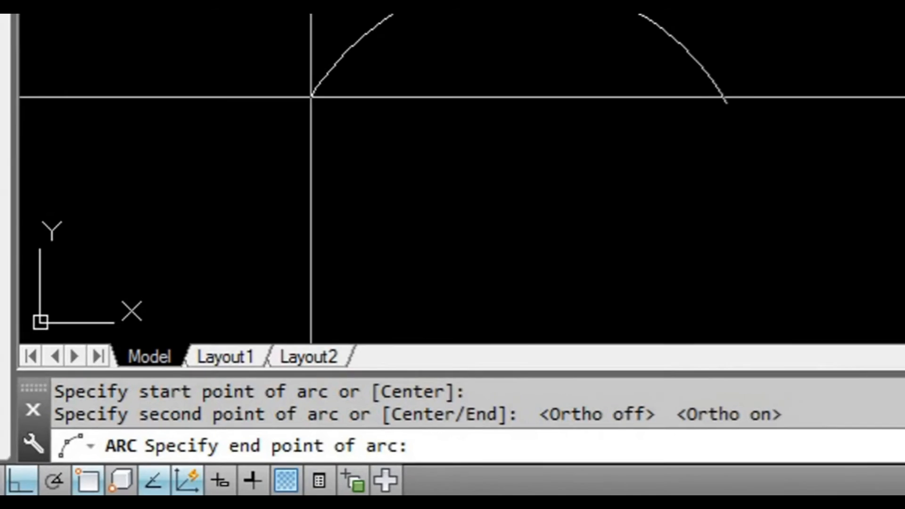
pyautogui.click(311, 97)
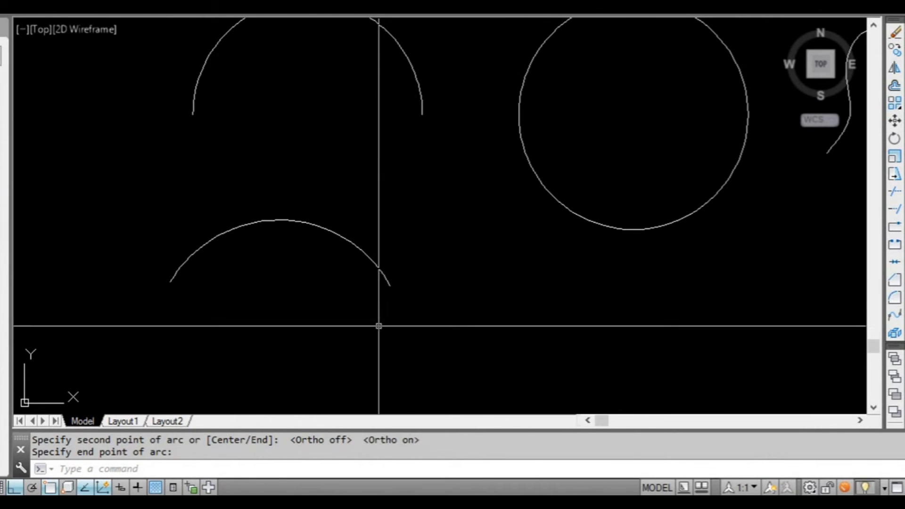
# - Start another arc below the three-point arc's right end and use the End option to place its endpoint at that arc's midpoint
pyautogui.moveTo(377, 312); pyautogui.dragTo(366, 267, button='middle')
pyautogui.moveTo(342, 310); pyautogui.dragTo(342, 278, button='middle')
pyautogui.scroll(-1, 342, 278)
pyautogui.press('Escape')
pyautogui.scroll(2, 302, 209)
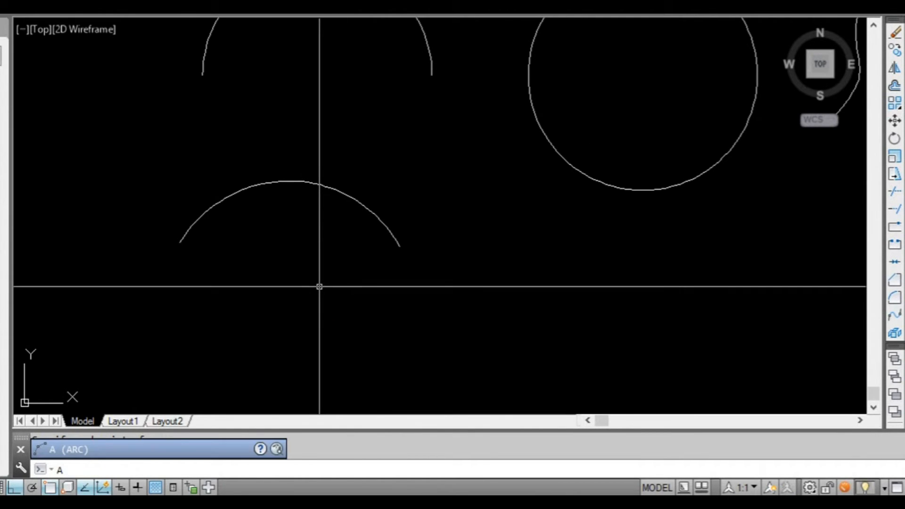
pyautogui.press('Return')
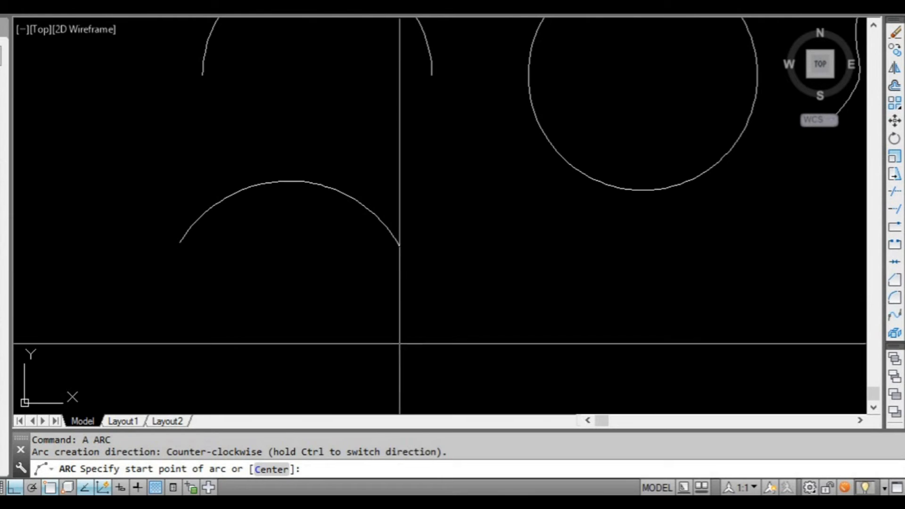
pyautogui.click(404, 349)
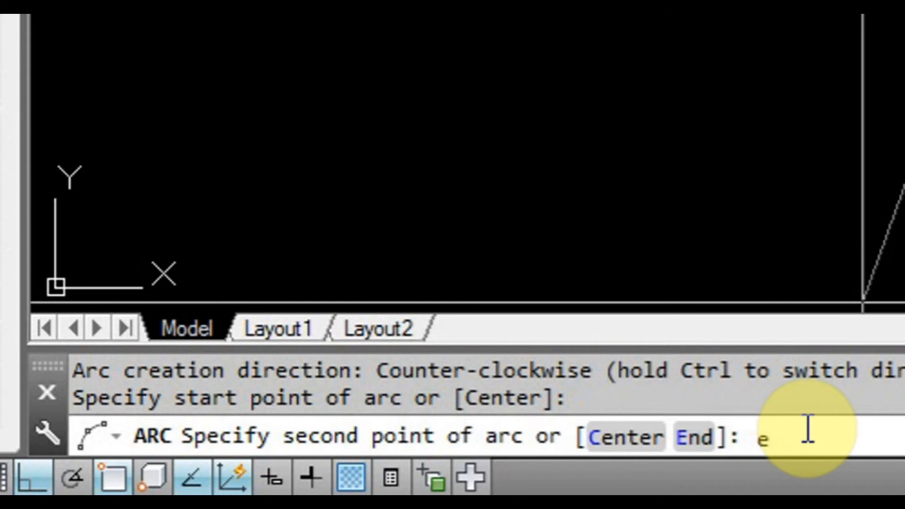
pyautogui.press('Return')
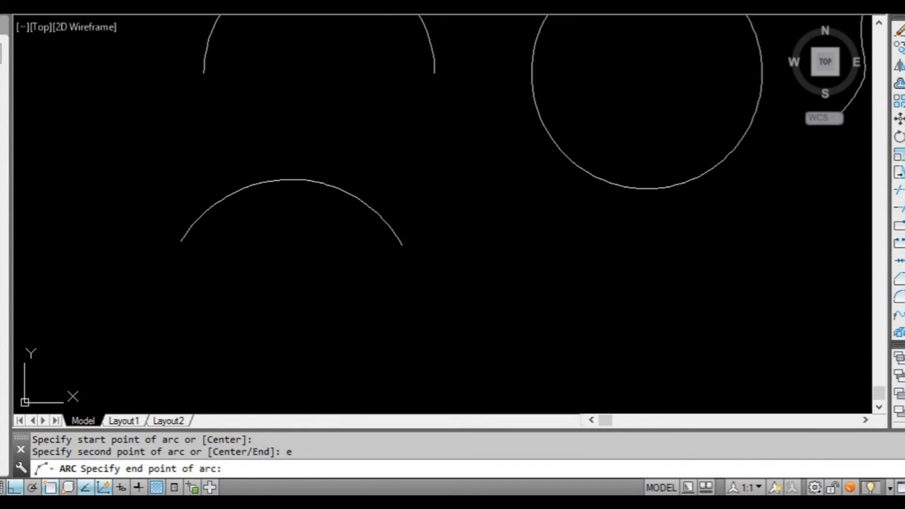
pyautogui.click(289, 181)
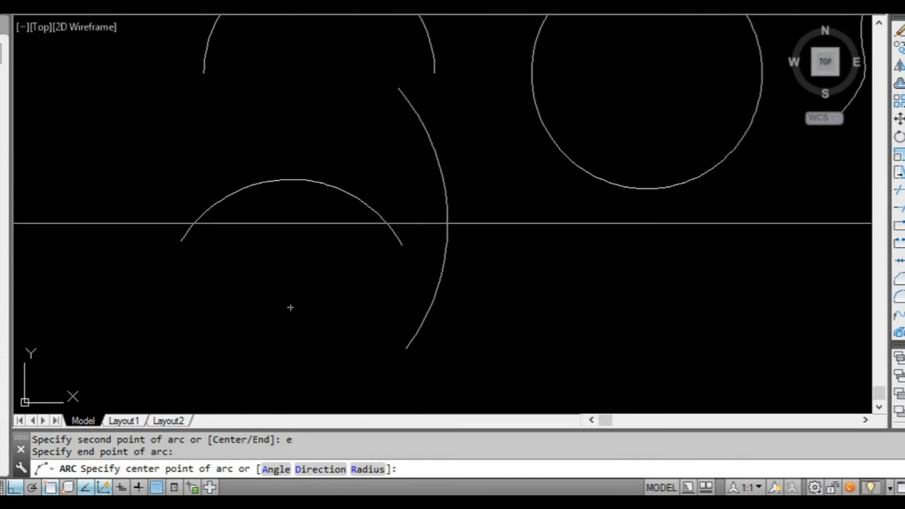
# - Finish the arc with the Direction option, using Ortho to set a vertical 90° tangent at its start point
pyautogui.scroll(-2, 290, 308)
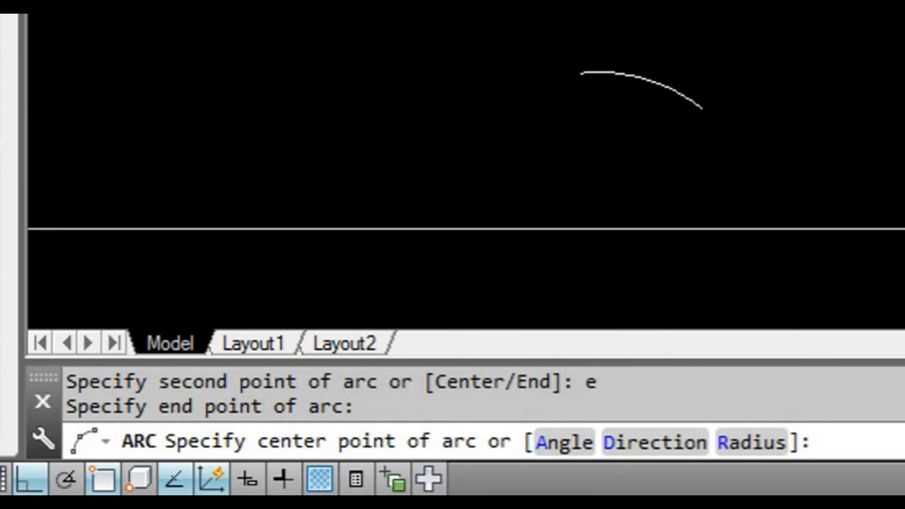
pyautogui.press('Return')
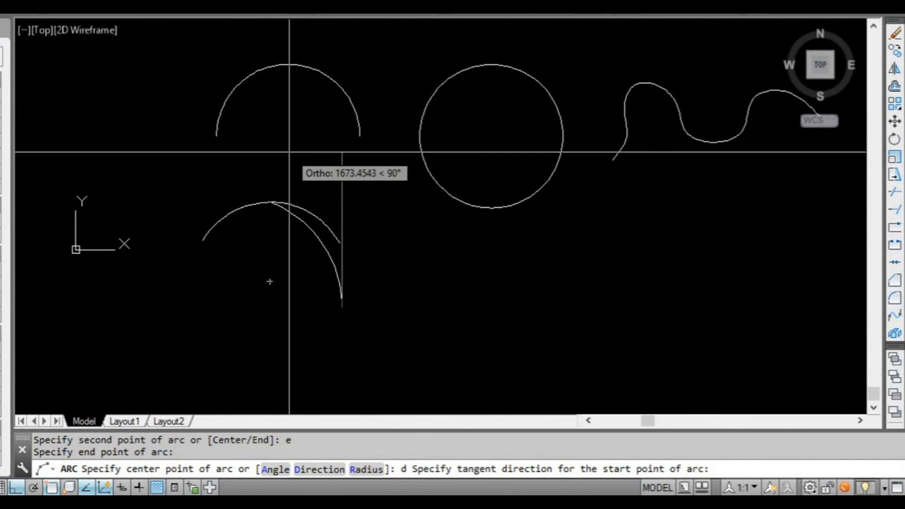
pyautogui.press('F8')
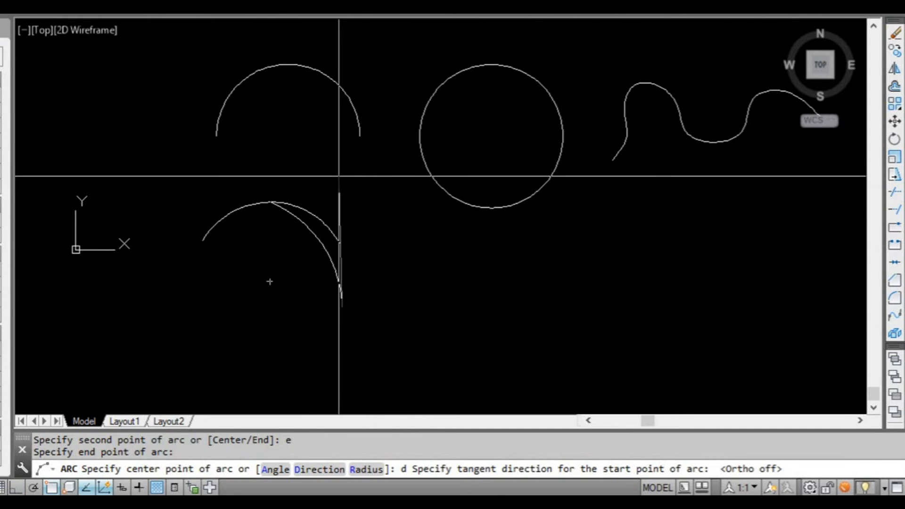
pyautogui.press('F8')
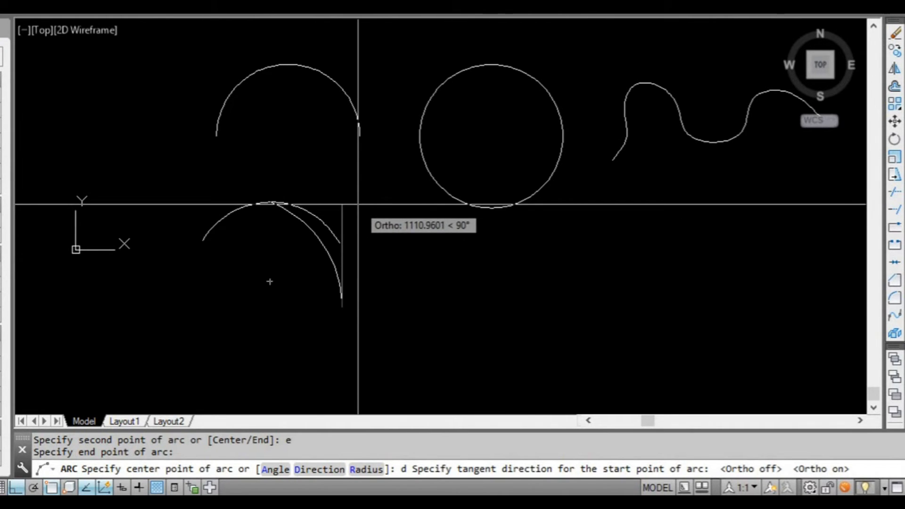
pyautogui.press('F8')
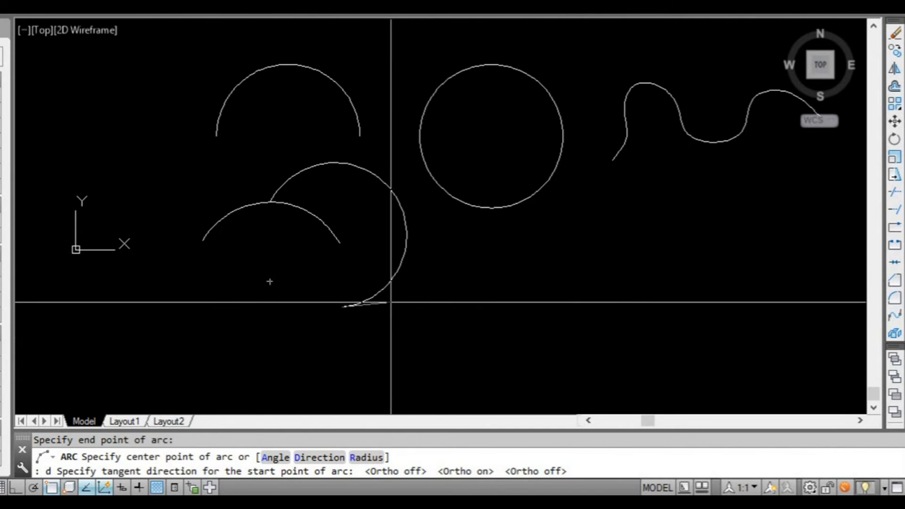
pyautogui.press('F8')
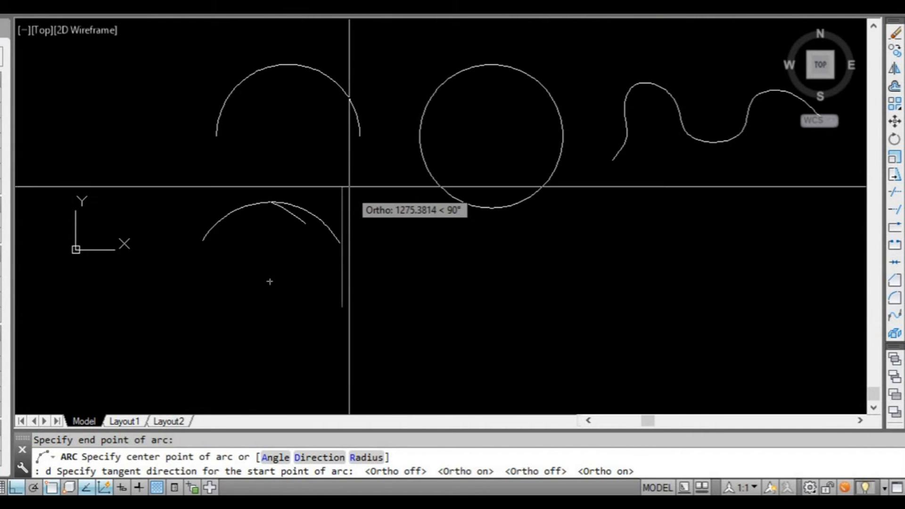
pyautogui.click(349, 163)
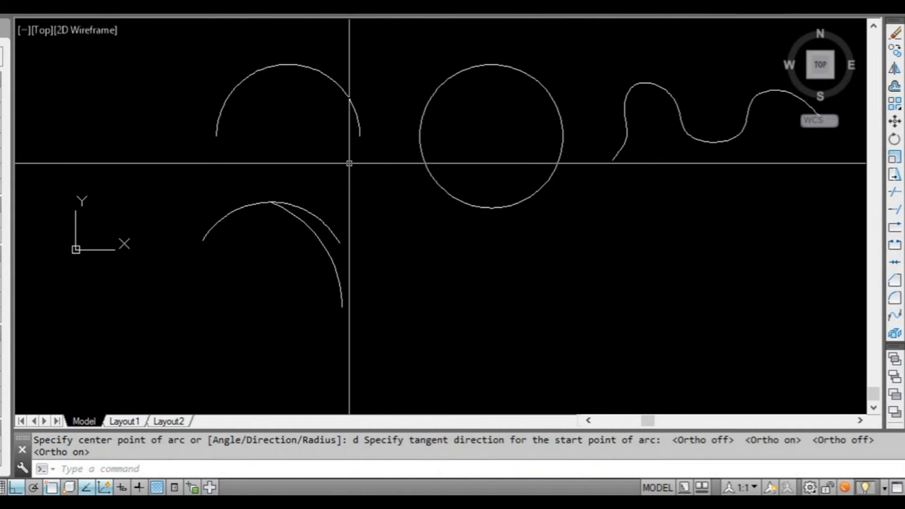
# - Select the new tangent-direction arc with a crossing window to display its grips
pyautogui.scroll(4, 344, 269)
pyautogui.click(351, 263)
pyautogui.click(282, 229)
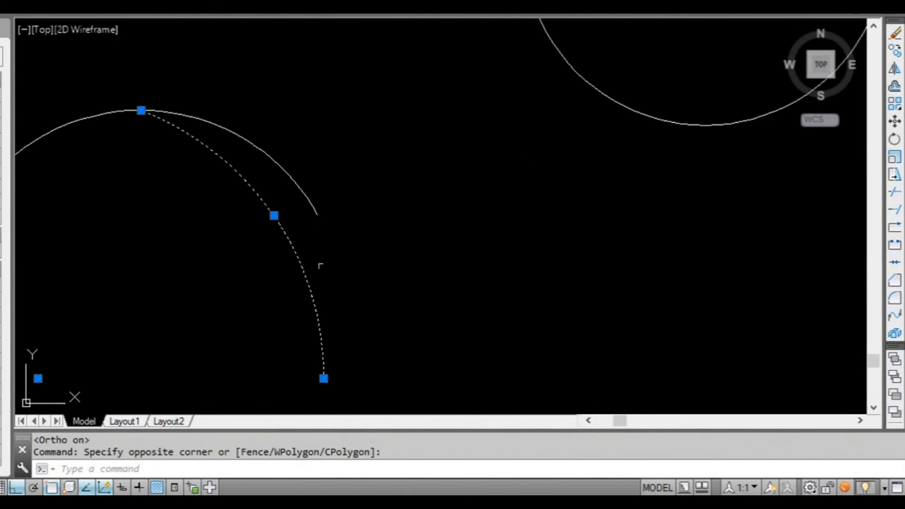
# - Draw the door's swing arc from the right jamb's upper inner corner to the leaf's upper right corner, using End and Direction with an upward start tangent
pyautogui.scroll(-4, 352, 262)
pyautogui.press('Escape')
pyautogui.moveTo(337, 177); pyautogui.dragTo(337, 393, button='middle')
pyautogui.scroll(4, 309, 141)
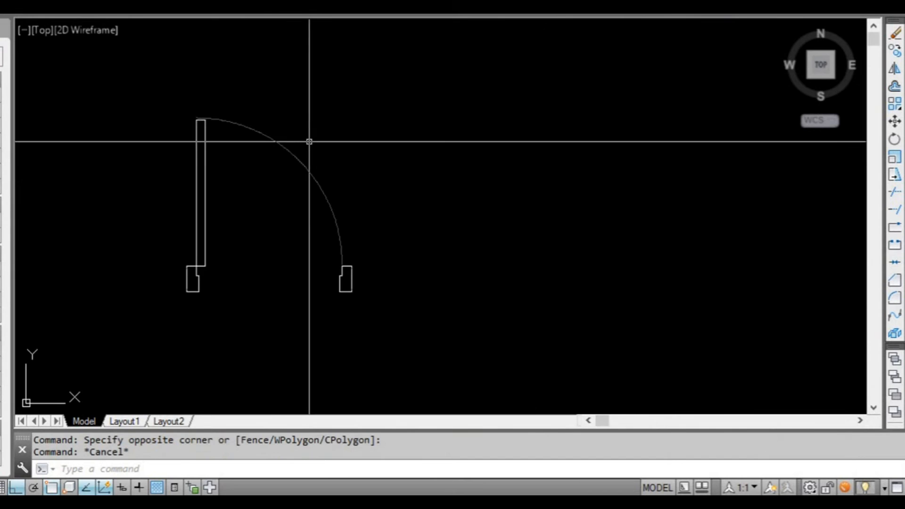
pyautogui.scroll(3, 285, 178)
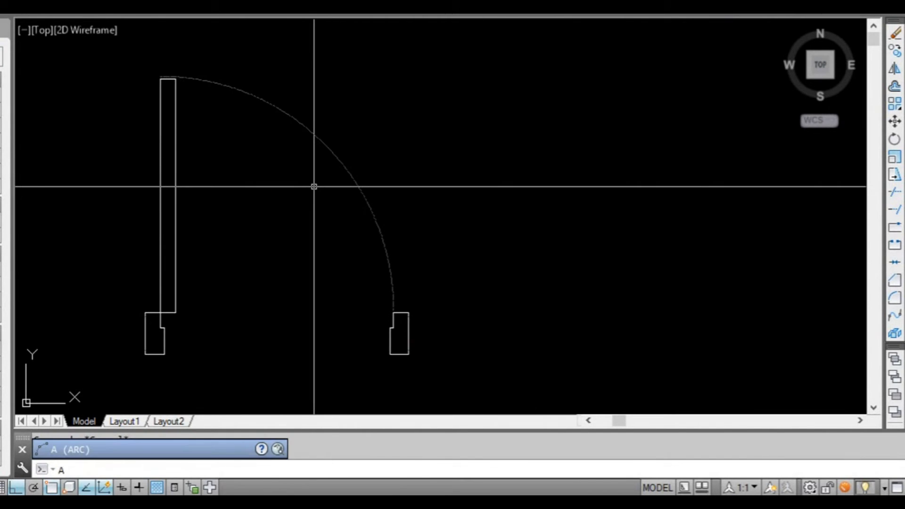
pyautogui.press('Return')
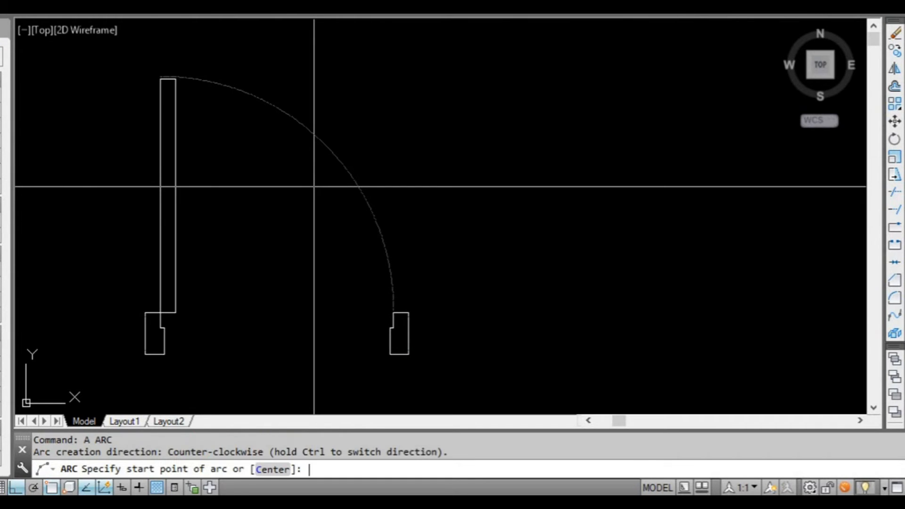
pyautogui.click(393, 310)
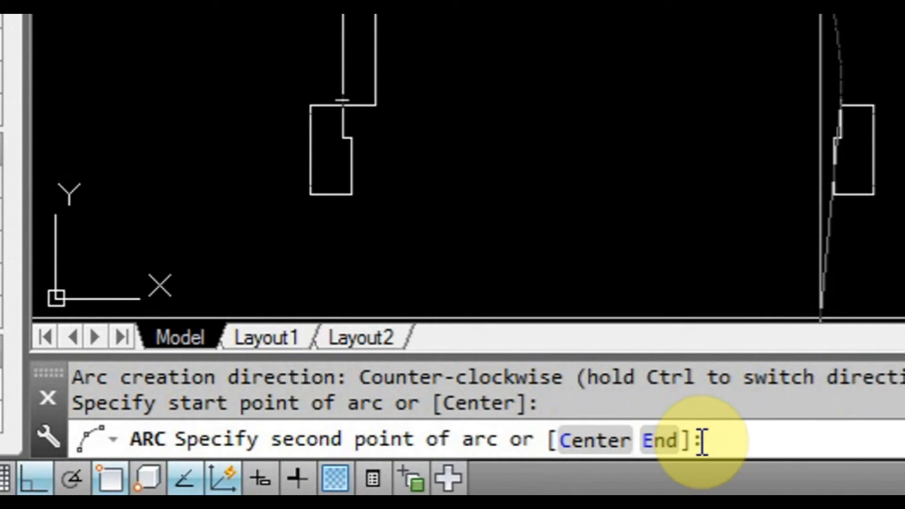
pyautogui.write('e')
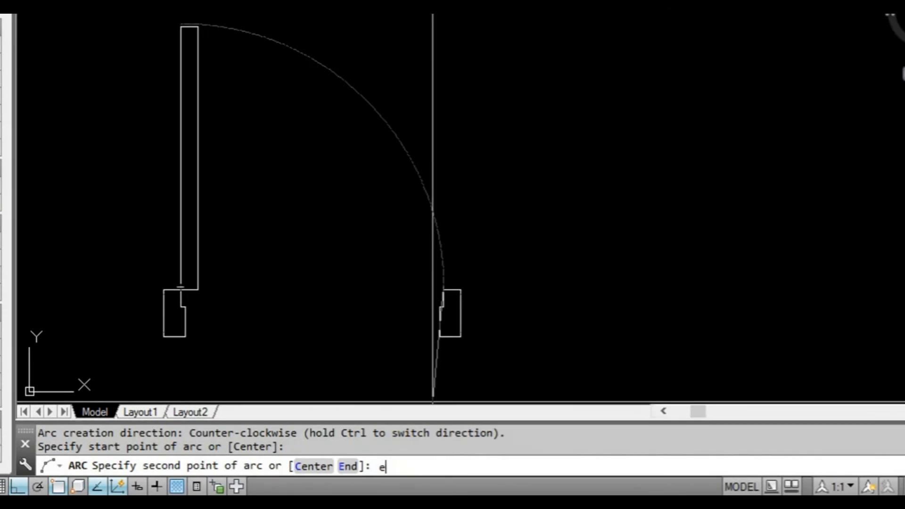
pyautogui.press('Return')
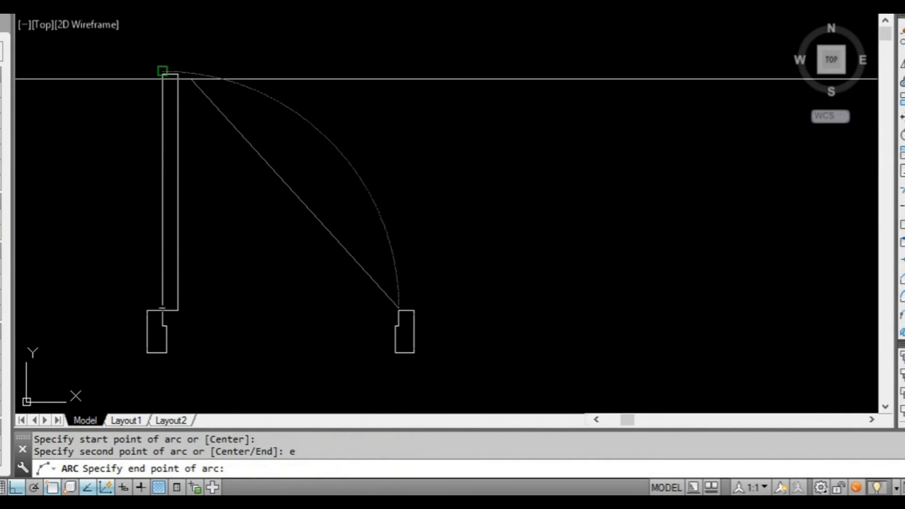
pyautogui.click(178, 74)
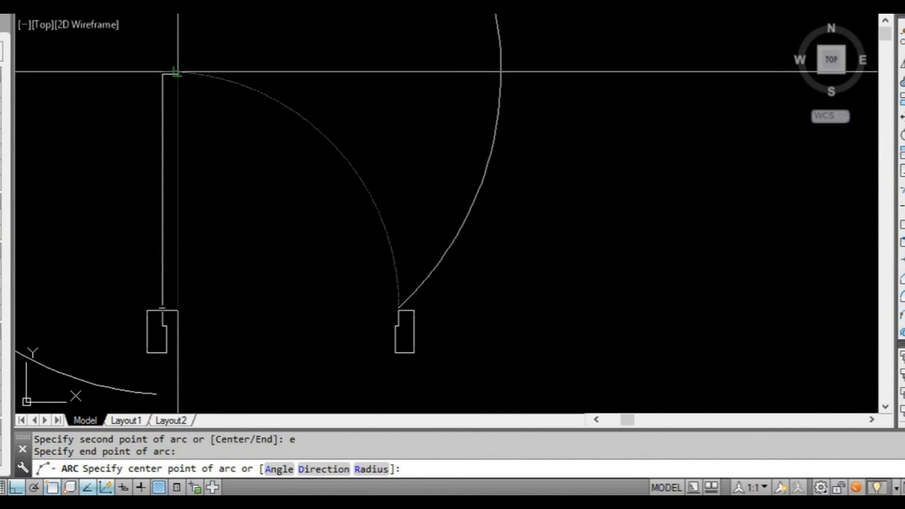
pyautogui.scroll(-2, 353, 215)
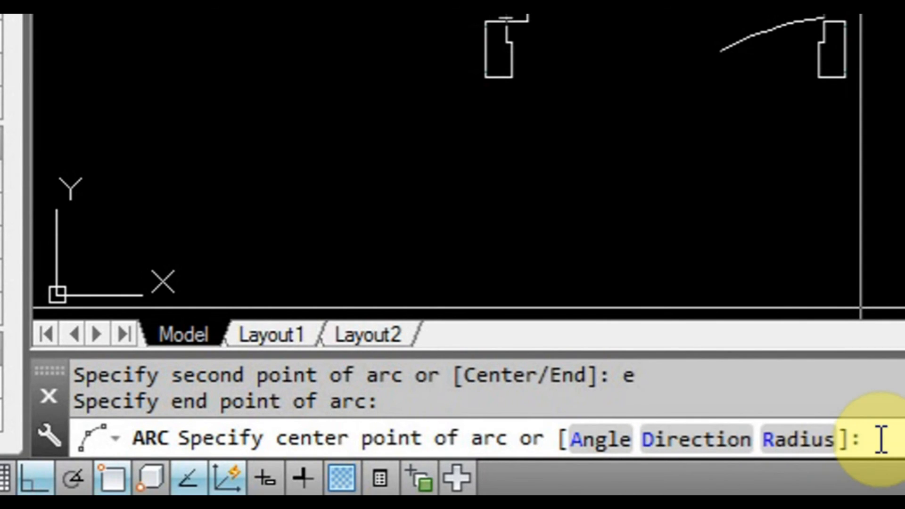
pyautogui.write('d')
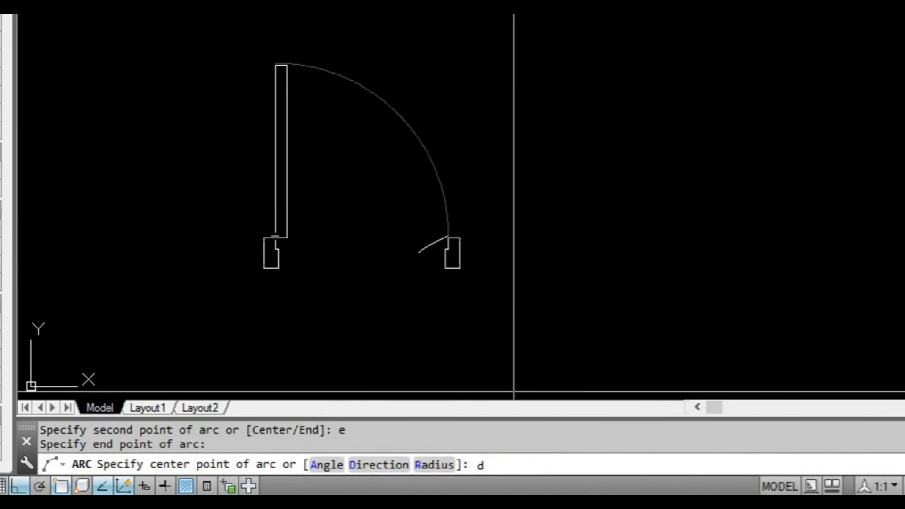
pyautogui.press('Return')
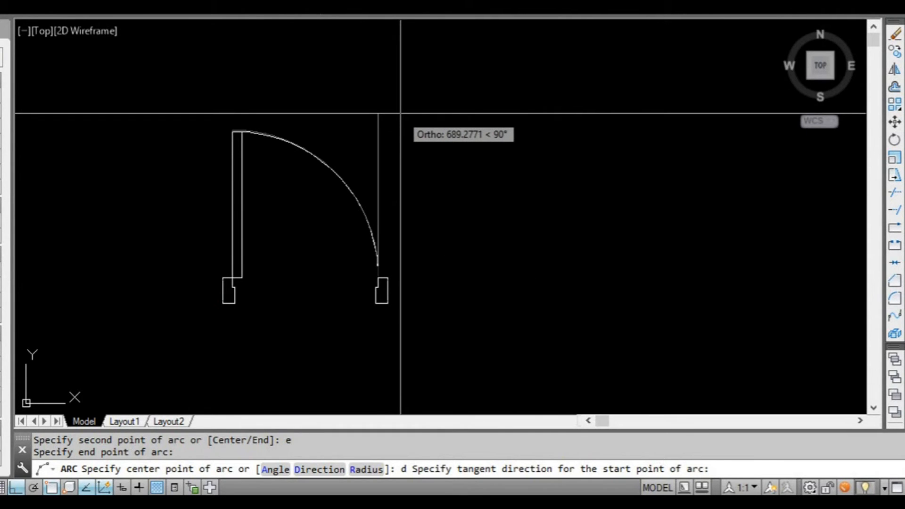
pyautogui.click(384, 75)
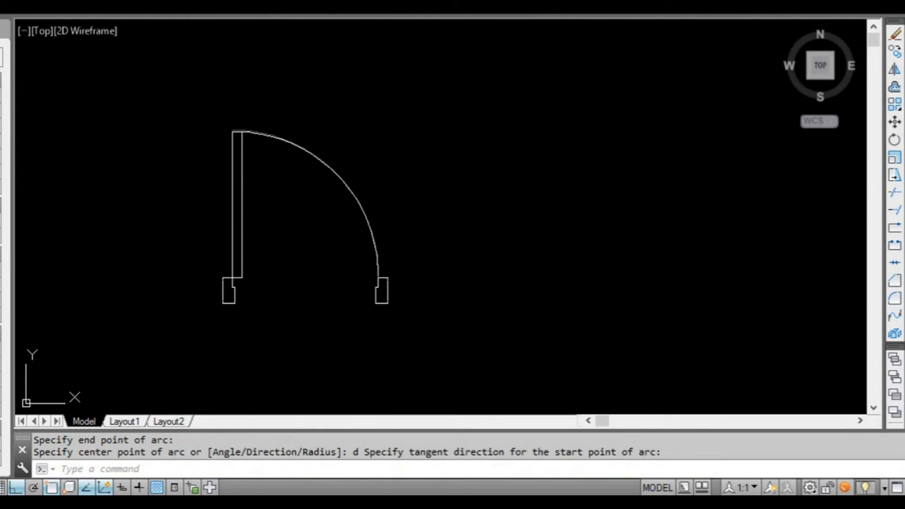
pyautogui.click(339, 178)
pyautogui.scroll(-3, 411, 228)
pyautogui.scroll(2, 330, 193)
pyautogui.press('Escape')
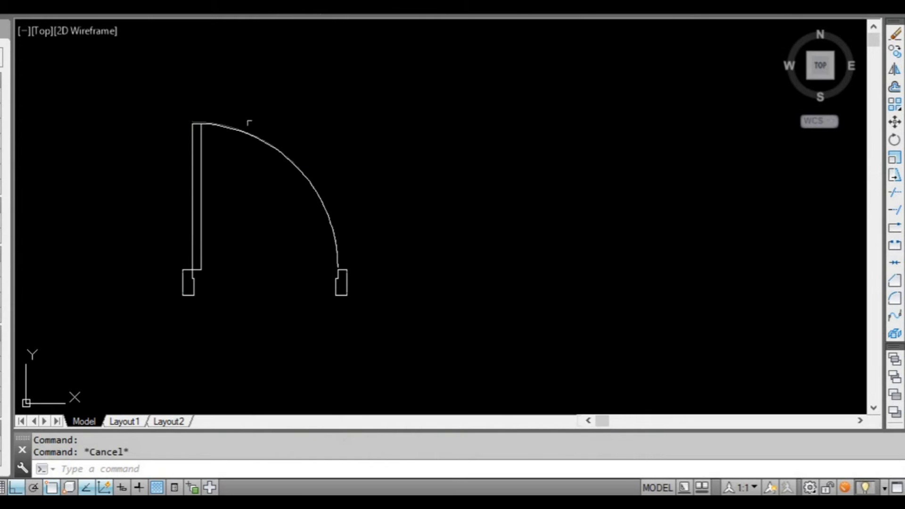
pyautogui.scroll(-5, 297, 197)
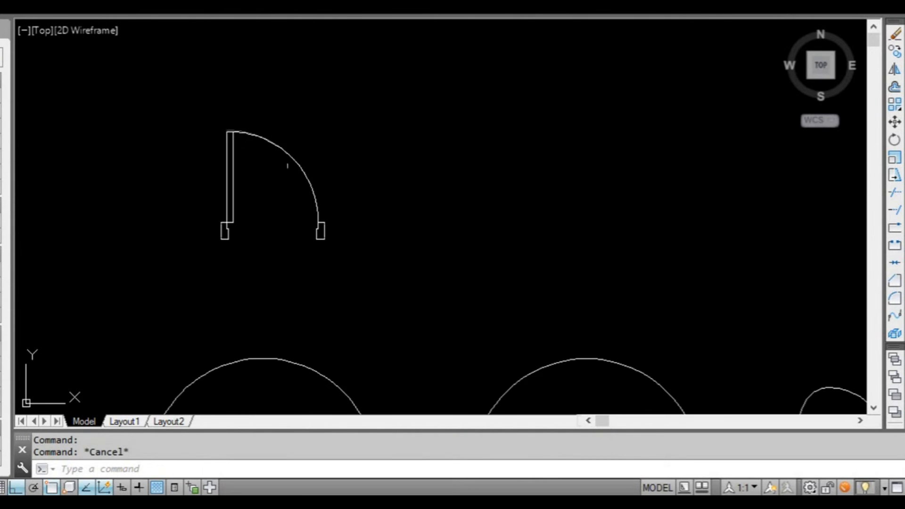
pyautogui.moveTo(297, 198); pyautogui.dragTo(273, 172, button='middle')
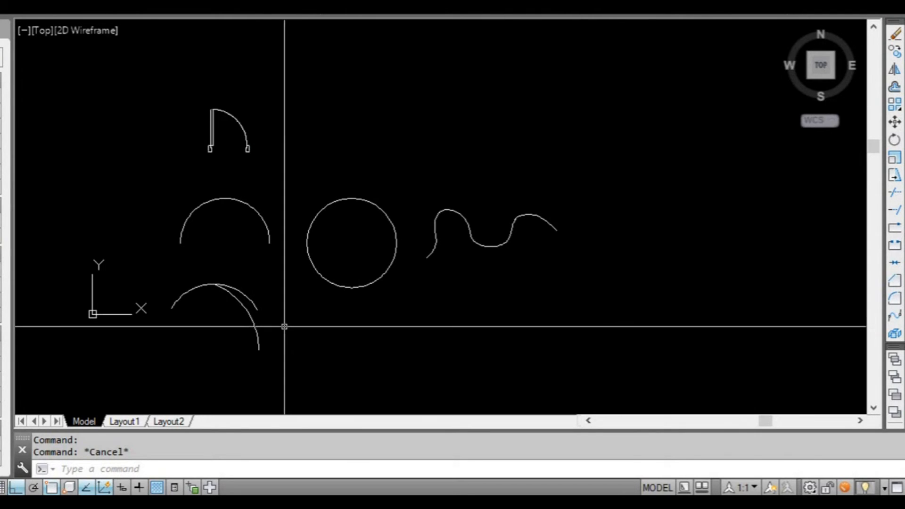
pyautogui.press('Escape')
pyautogui.moveTo(271, 278); pyautogui.dragTo(164, 259, button='middle')
pyautogui.scroll(2, 222, 209)
pyautogui.moveTo(226, 215); pyautogui.dragTo(269, 208, button='middle')
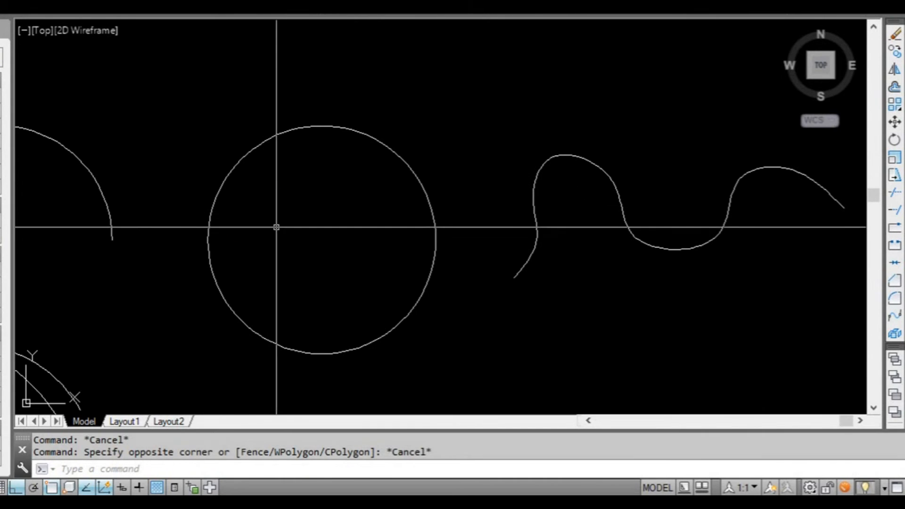
pyautogui.moveTo(284, 249); pyautogui.dragTo(293, 228, button='middle')
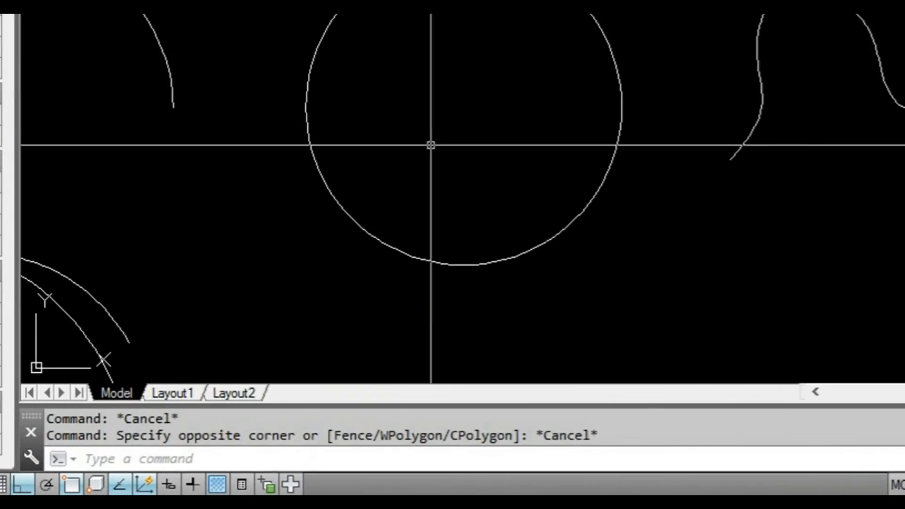
# - Draw a circle centred directly below the existing circle, radius about 953, reaching the existing circle's lowest point
pyautogui.write('c')
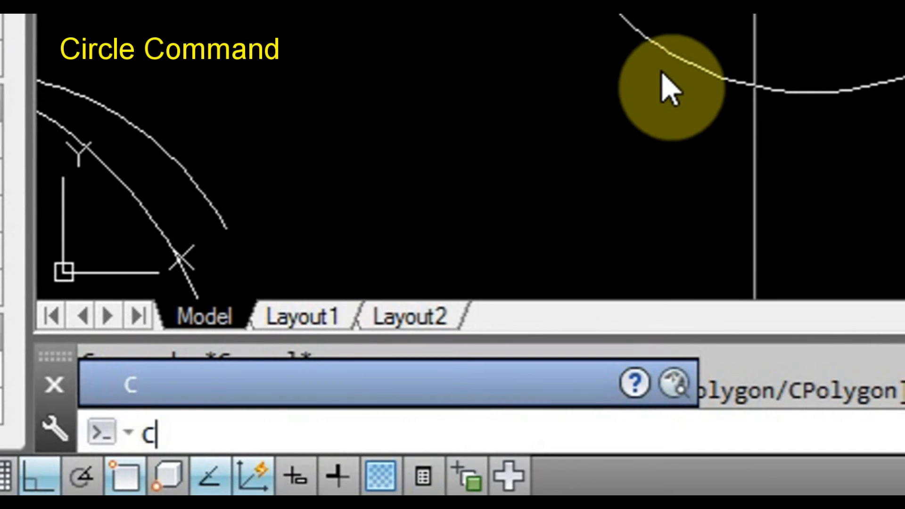
pyautogui.press('Return')
pyautogui.scroll(-1, 622, 74)
pyautogui.moveTo(624, 115)
pyautogui.mouseDown(button='middle')
pyautogui.moveTo(570, 18)
pyautogui.moveTo(517, 0)
pyautogui.mouseUp(button='middle')
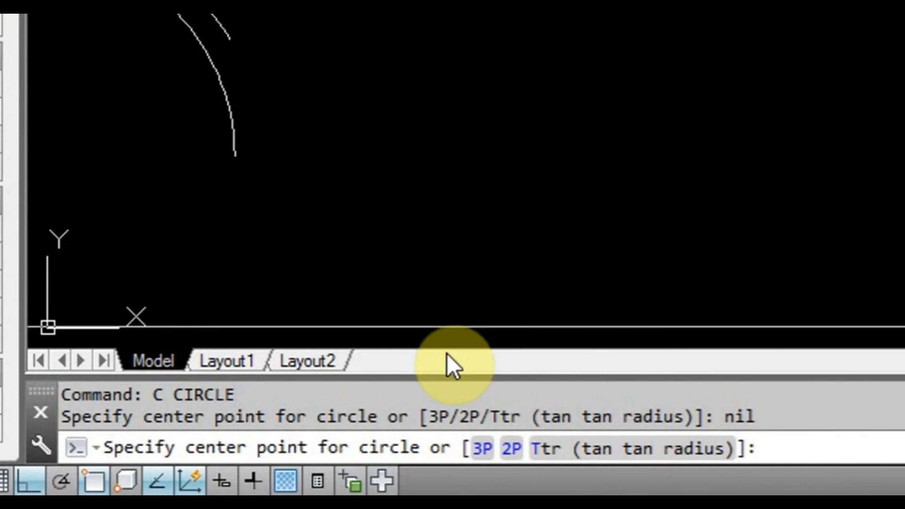
pyautogui.moveTo(557, 106); pyautogui.dragTo(511, 109, button='middle')
pyautogui.scroll(2, 499, 108)
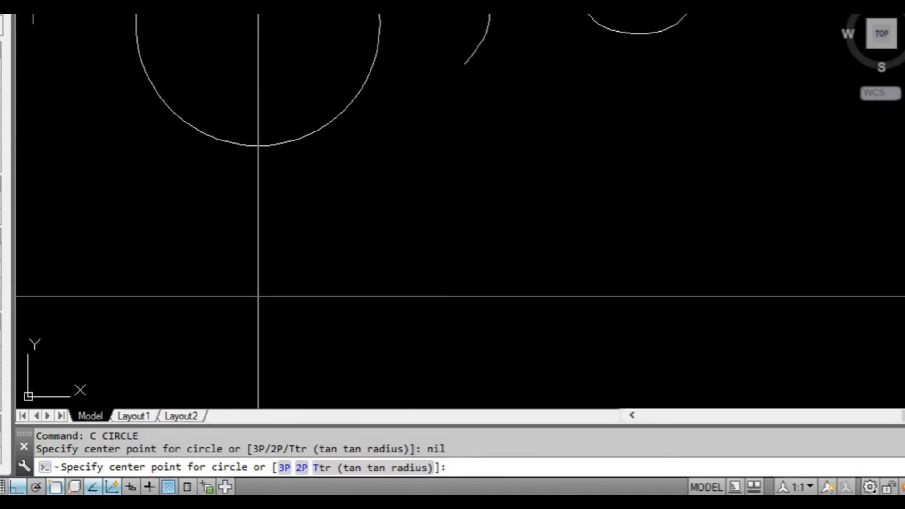
pyautogui.click(258, 296)
pyautogui.scroll(-2, 315, 296)
pyautogui.moveTo(314, 312); pyautogui.dragTo(312, 261, button='middle')
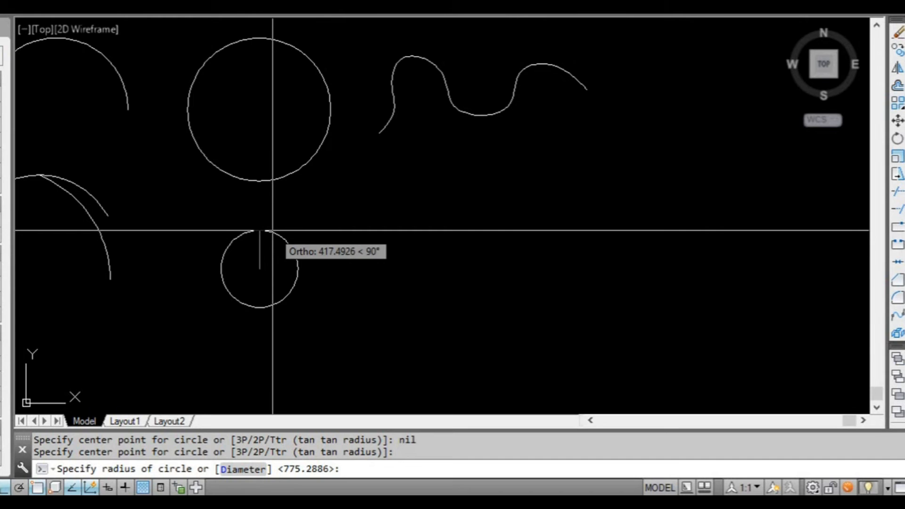
pyautogui.click(258, 181)
pyautogui.scroll(-1, 347, 205)
pyautogui.scroll(1, 347, 222)
pyautogui.moveTo(363, 259); pyautogui.dragTo(327, 233, button='middle')
pyautogui.scroll(-2, 335, 247)
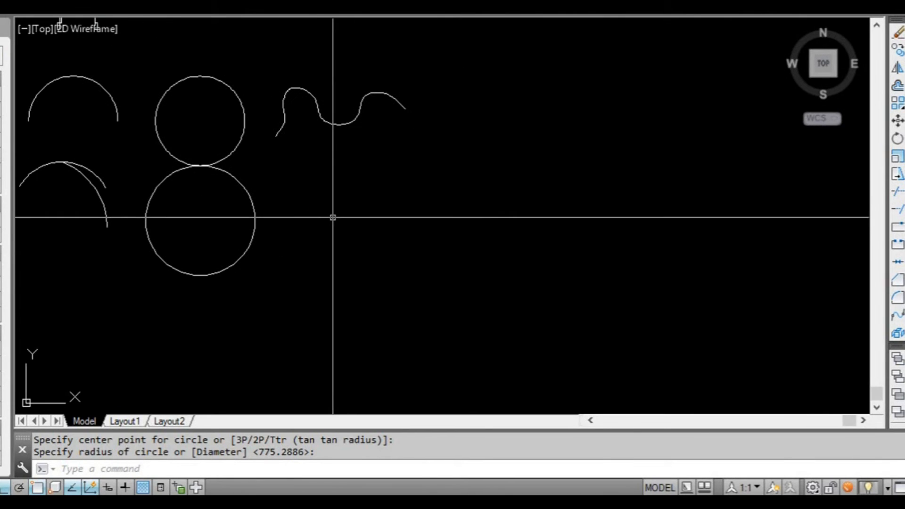
pyautogui.press('Escape')
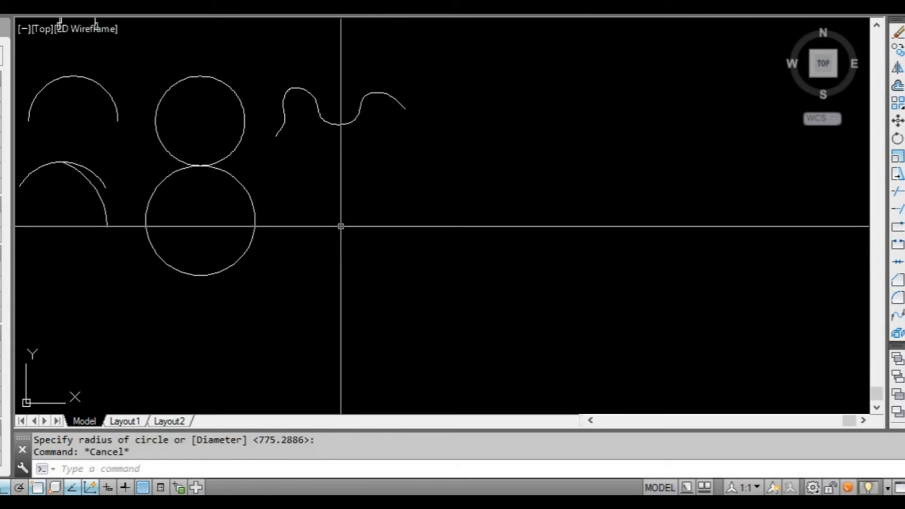
# - Draw a circle with a radius of 500 centred below the two stacked circles
pyautogui.press('Return')
pyautogui.moveTo(341, 226)
pyautogui.mouseDown(button='middle')
pyautogui.moveTo(297, 215)
pyautogui.moveTo(341, 186)
pyautogui.mouseUp(button='middle')
pyautogui.moveTo(289, 231); pyautogui.dragTo(346, 183, button='middle')
pyautogui.scroll(2, 264, 239)
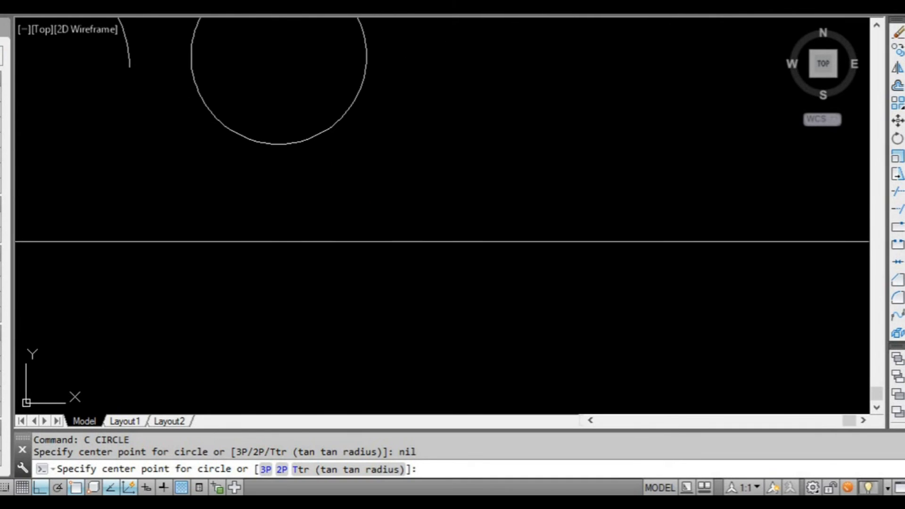
pyautogui.click(279, 251)
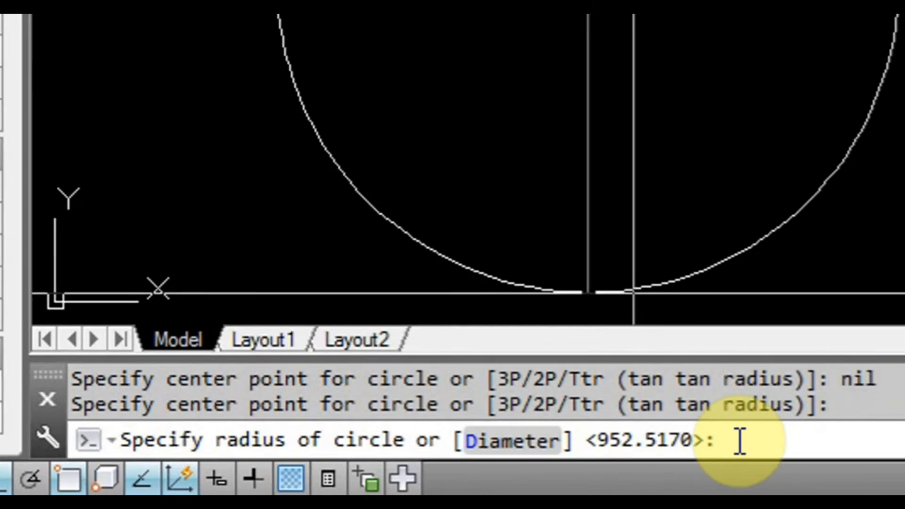
pyautogui.write('500')
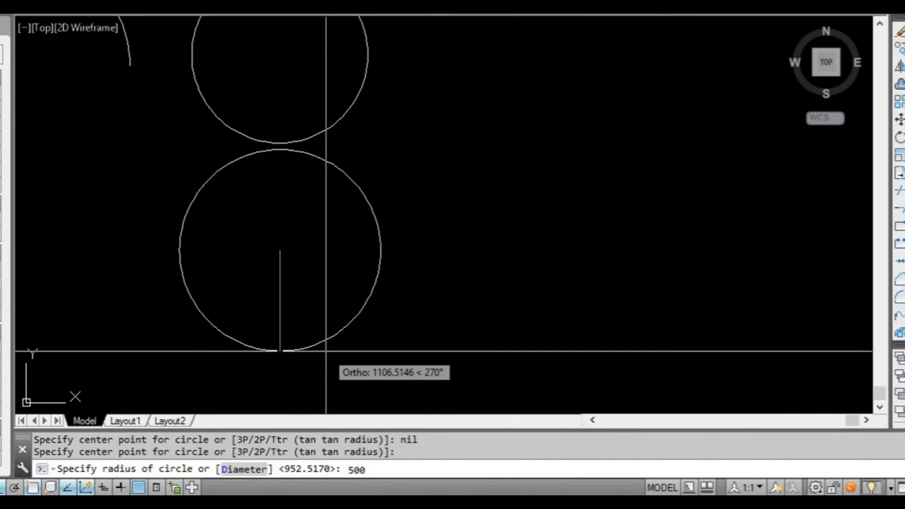
pyautogui.press('Return')
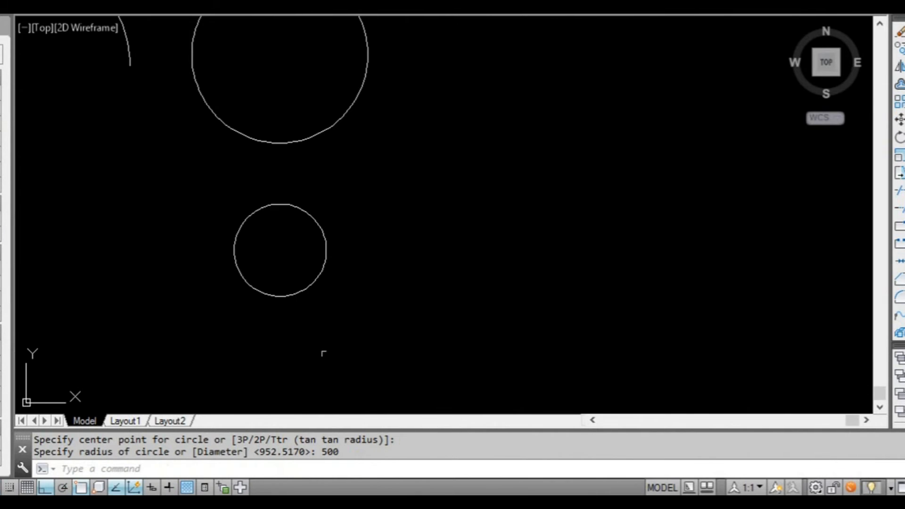
pyautogui.scroll(3, 289, 263)
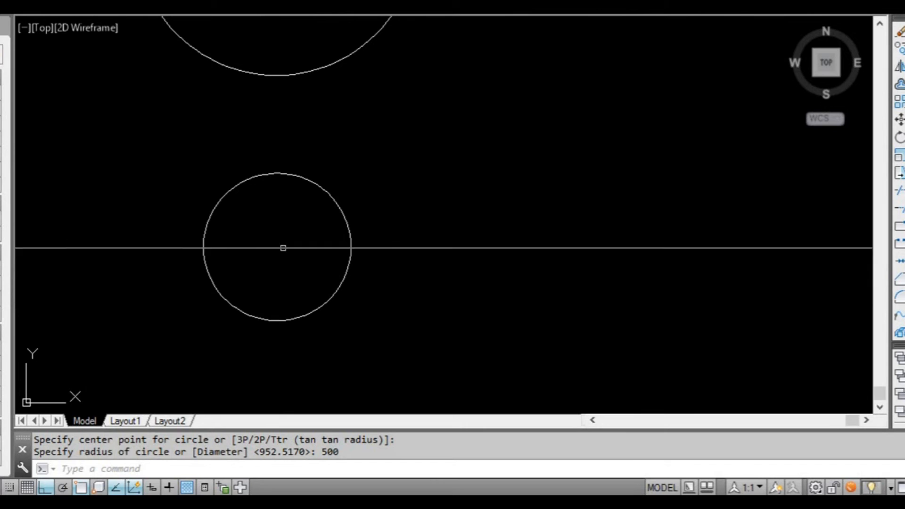
pyautogui.write('1')
pyautogui.press('Escape')
# - Draw a circle to the right of the 500-radius circle, using the Diameter option with a value of 800
pyautogui.moveTo(278, 217)
pyautogui.mouseDown(button='middle')
pyautogui.moveTo(263, 247)
pyautogui.moveTo(166, 246)
pyautogui.moveTo(190, 247)
pyautogui.mouseUp(button='middle')
pyautogui.write('c')
pyautogui.press('Return')
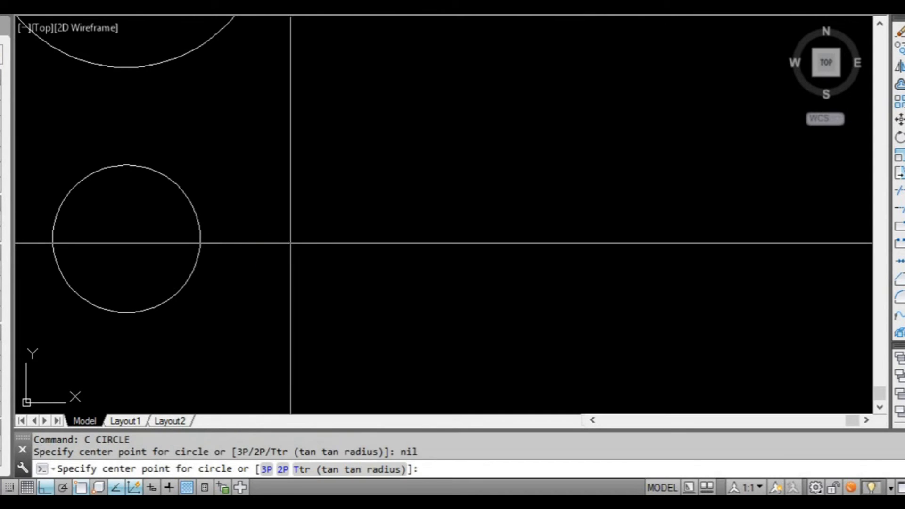
pyautogui.click(332, 244)
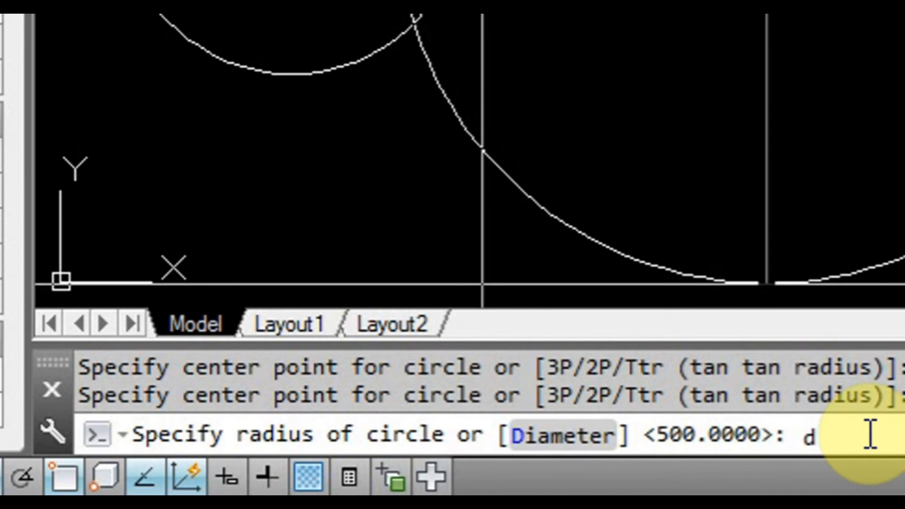
pyautogui.press('Return')
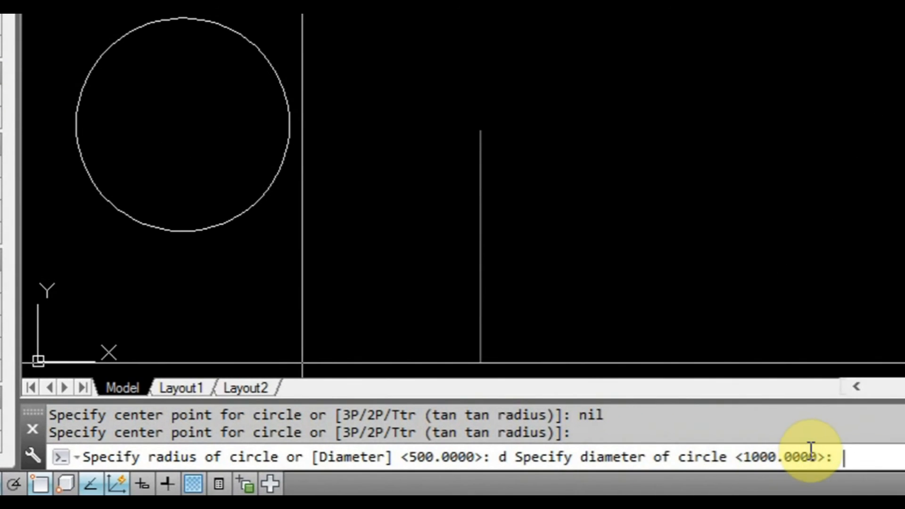
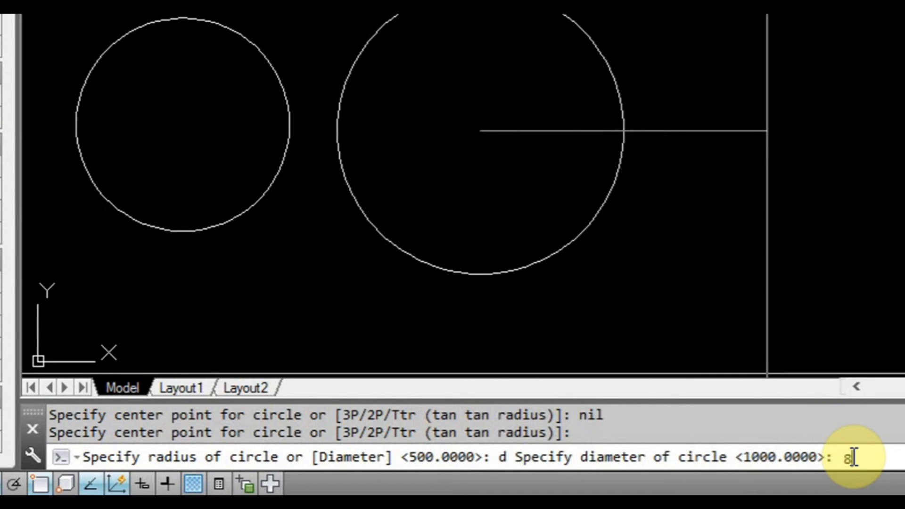
pyautogui.press('Return')
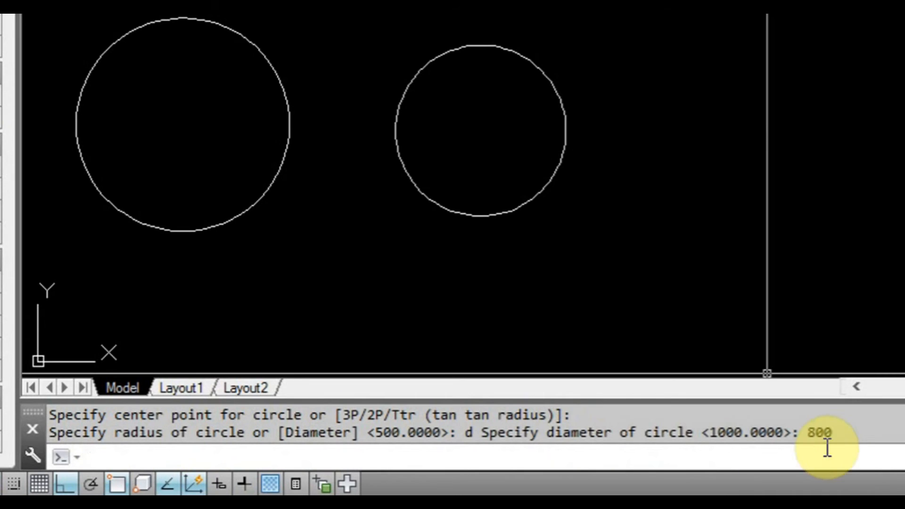
# - Select the 800-diameter circle and check its radius and diameter in its properties
pyautogui.scroll(2, 515, 167)
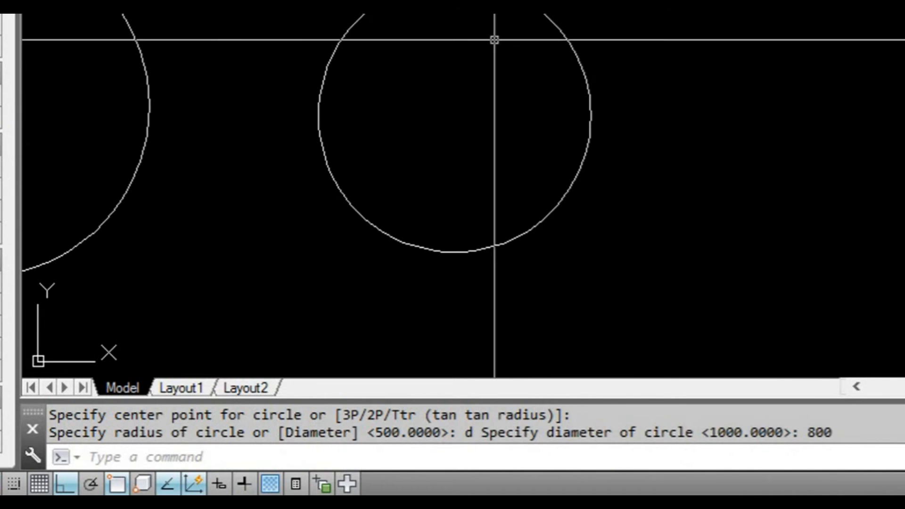
pyautogui.moveTo(566, 69); pyautogui.dragTo(570, 69, button='middle')
pyautogui.scroll(-1, 570, 69)
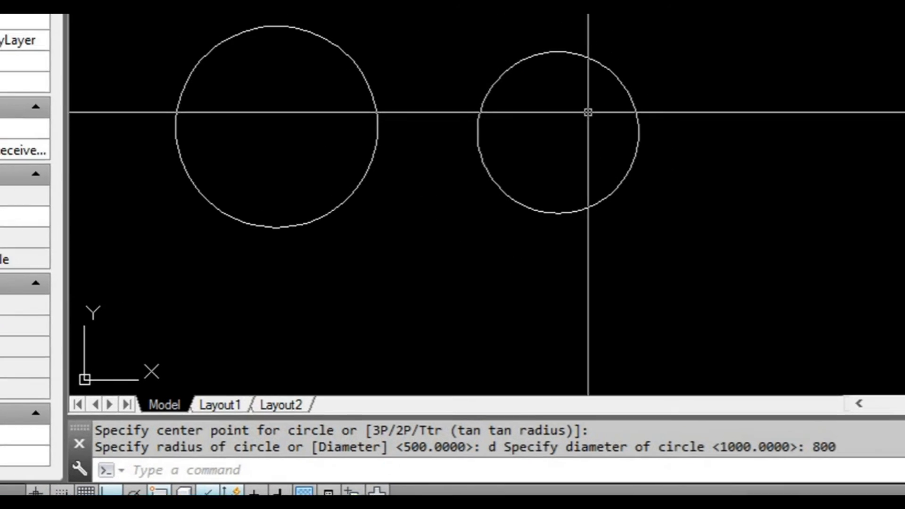
pyautogui.click(742, 198)
pyautogui.click(630, 178)
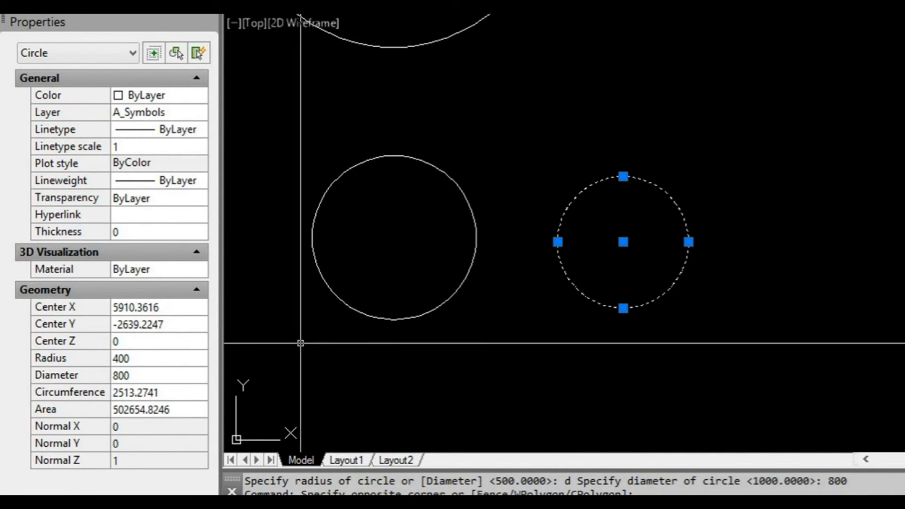
# - Set the radius of the selected 800-diameter circle to 600 in its properties and deselect it
pyautogui.click(140, 378)
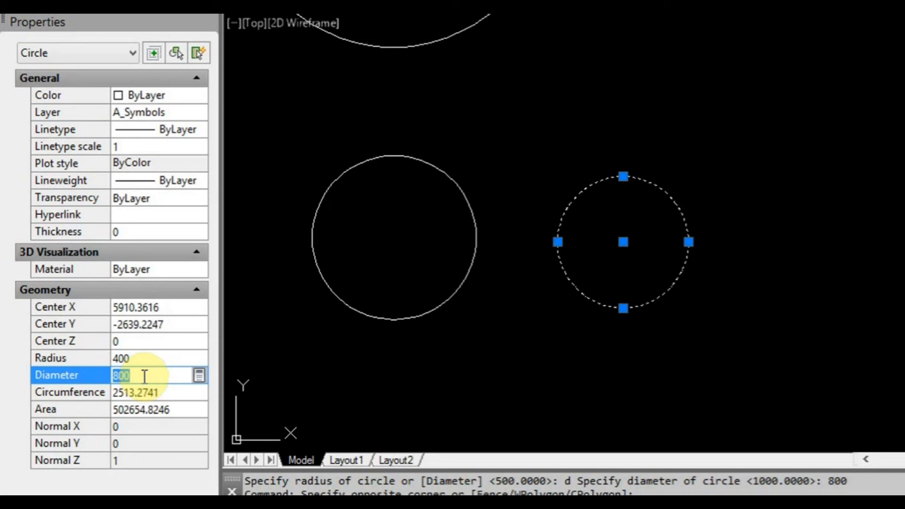
pyautogui.click(144, 359)
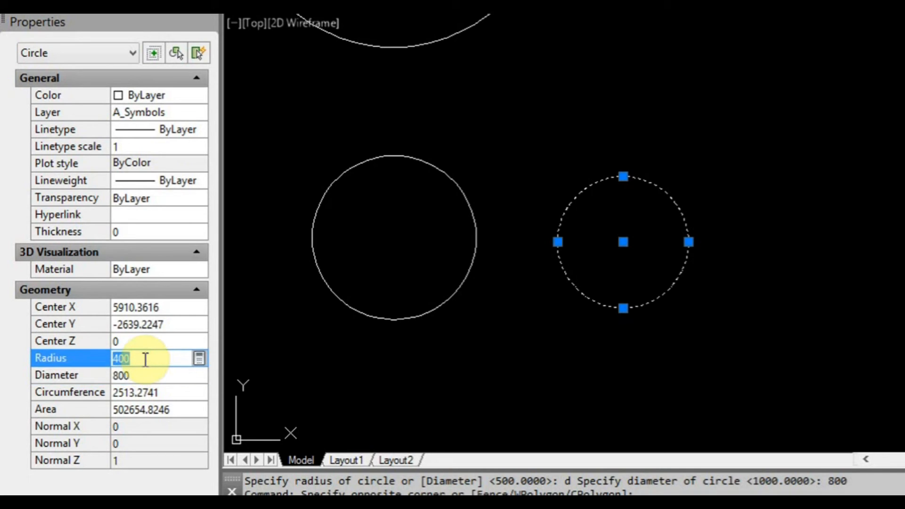
pyautogui.write('600')
pyautogui.press('Tab')
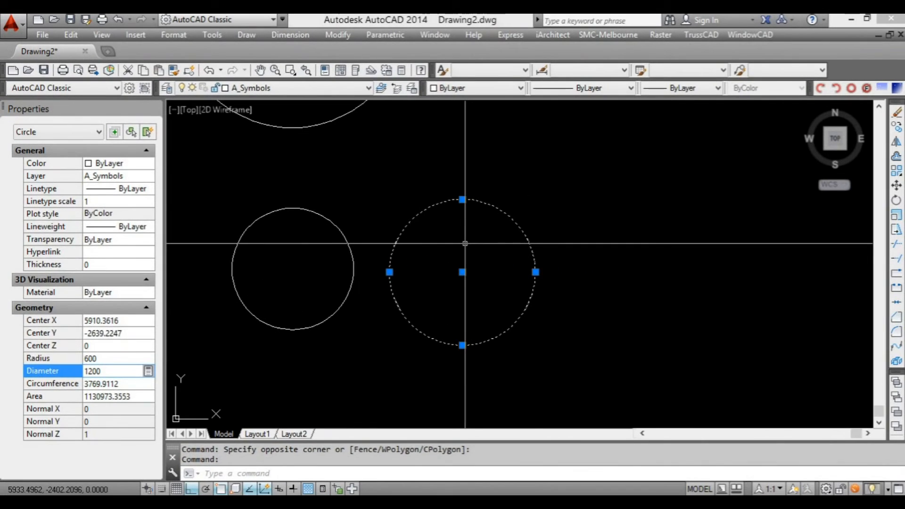
pyautogui.press('Escape')
# - Examine the shape of the existing wavy spline to the right of the stacked circles
pyautogui.scroll(-1, 464, 251)
pyautogui.moveTo(463, 230); pyautogui.dragTo(417, 261, button='middle')
pyautogui.moveTo(441, 214); pyautogui.dragTo(370, 281, button='middle')
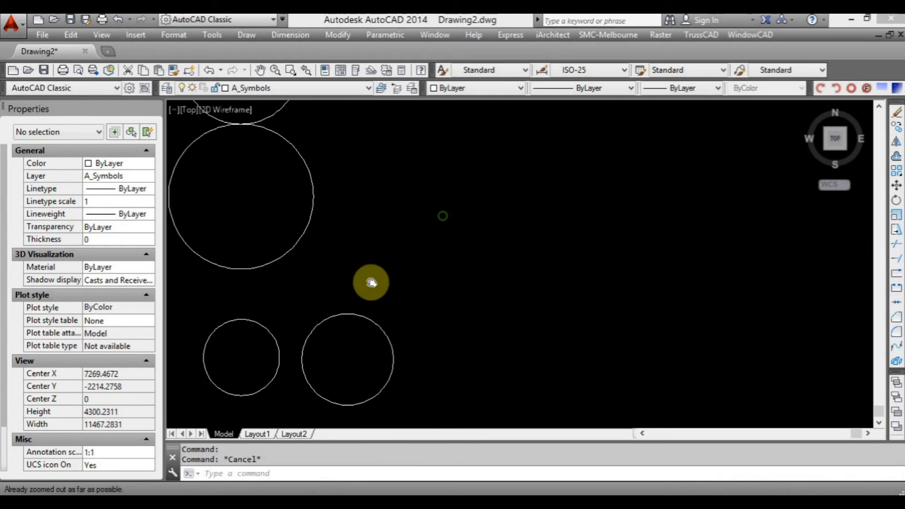
pyautogui.moveTo(426, 222); pyautogui.dragTo(418, 249, button='middle')
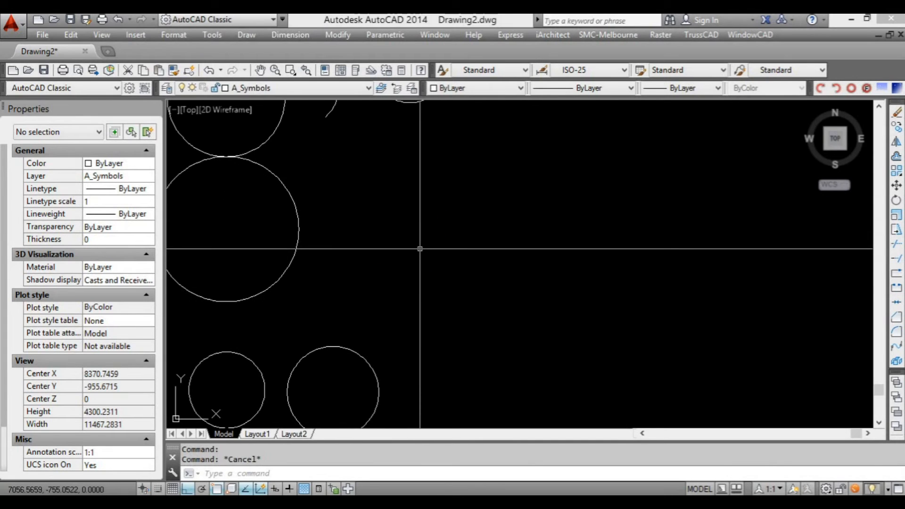
pyautogui.scroll(-1, 424, 232)
pyautogui.moveTo(443, 194); pyautogui.dragTo(399, 269, button='middle')
pyautogui.scroll(1, 385, 208)
pyautogui.moveTo(365, 222); pyautogui.dragTo(394, 230, button='middle')
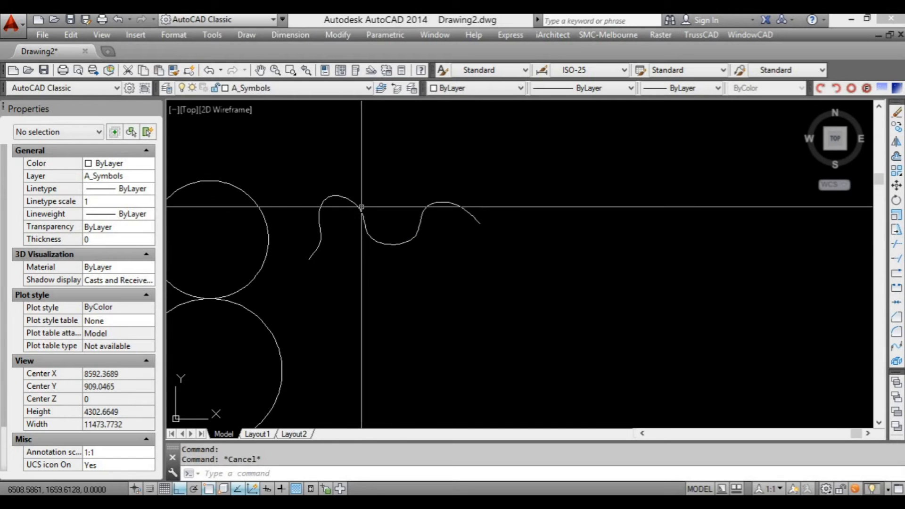
pyautogui.scroll(2, 361, 207)
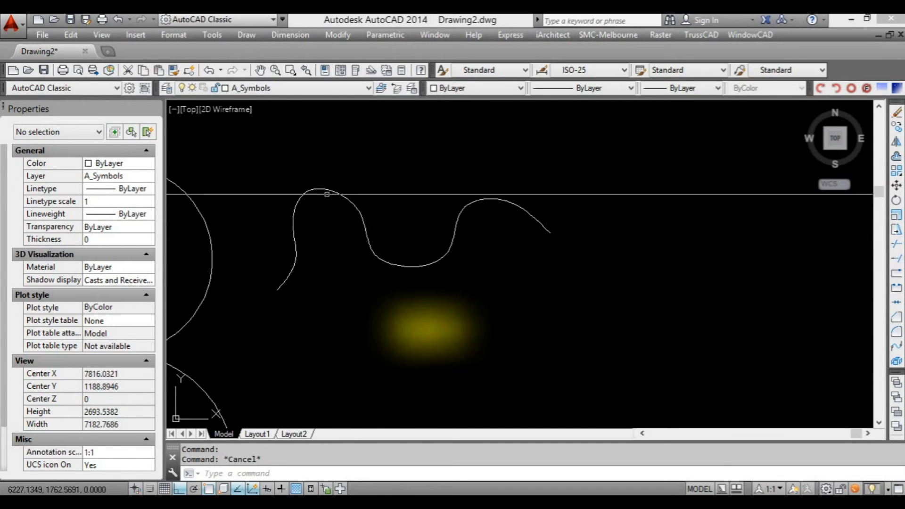
pyautogui.scroll(-2, 543, 281)
pyautogui.moveTo(544, 291); pyautogui.dragTo(476, 244, button='middle')
pyautogui.scroll(2, 441, 246)
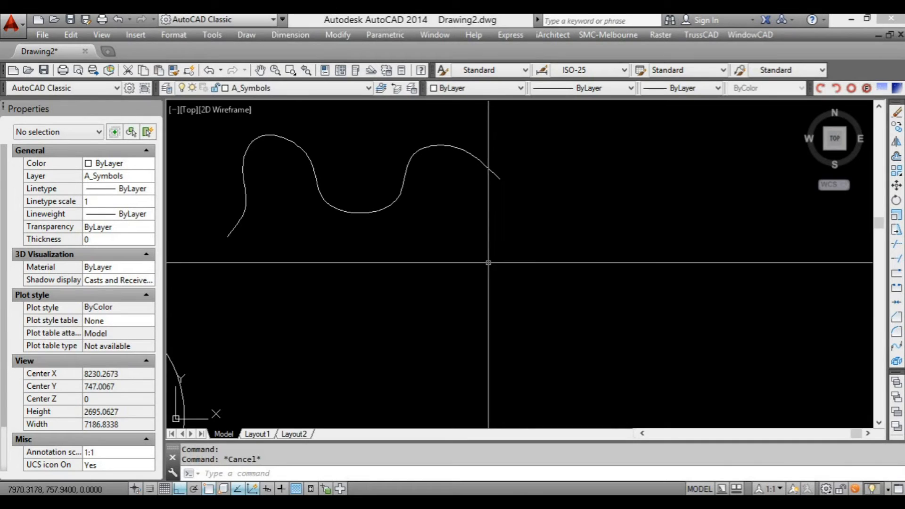
pyautogui.moveTo(232, 235); pyautogui.dragTo(272, 253, button='middle')
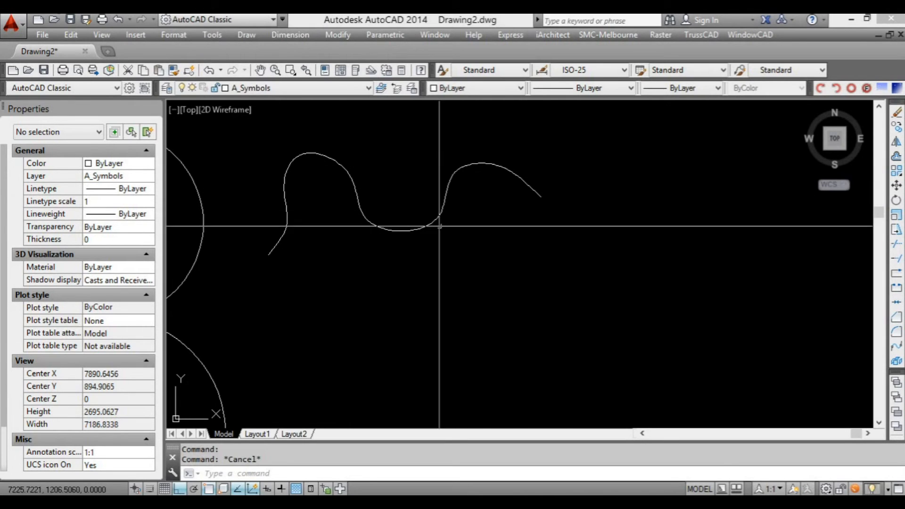
pyautogui.moveTo(404, 299); pyautogui.dragTo(404, 264, button='middle')
pyautogui.scroll(-2, 405, 264)
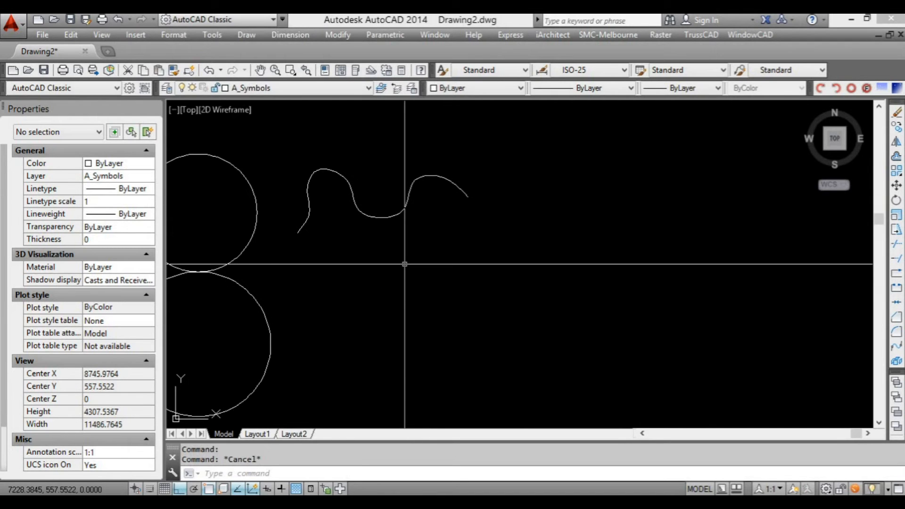
pyautogui.moveTo(417, 295); pyautogui.dragTo(415, 290, button='middle')
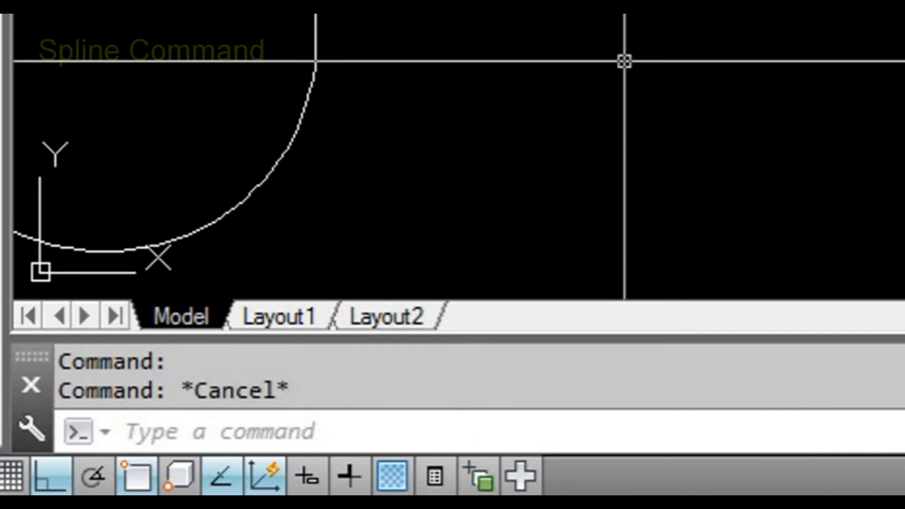
# - Draw a freeform S-shaped spline below the existing wavy curve with Ortho off, picking successive fit points
pyautogui.write('s')
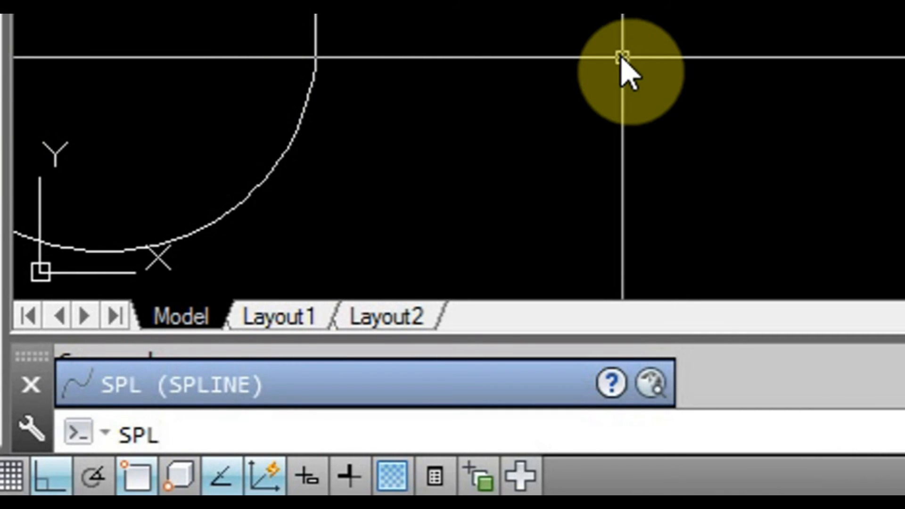
pyautogui.press('Return')
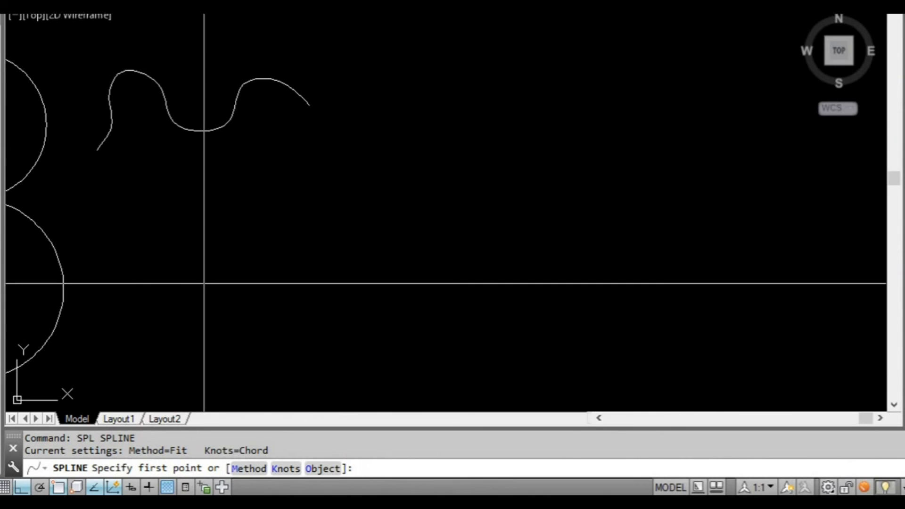
pyautogui.click(204, 284)
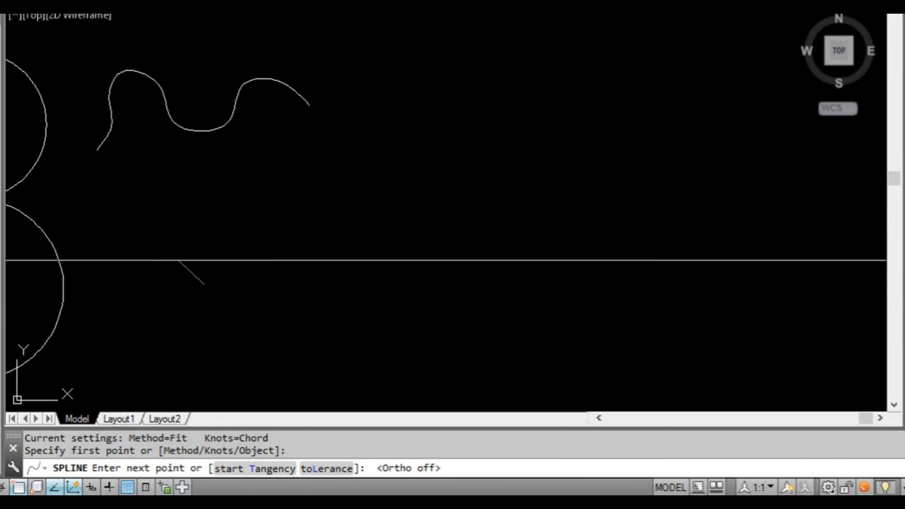
pyautogui.click(235, 245)
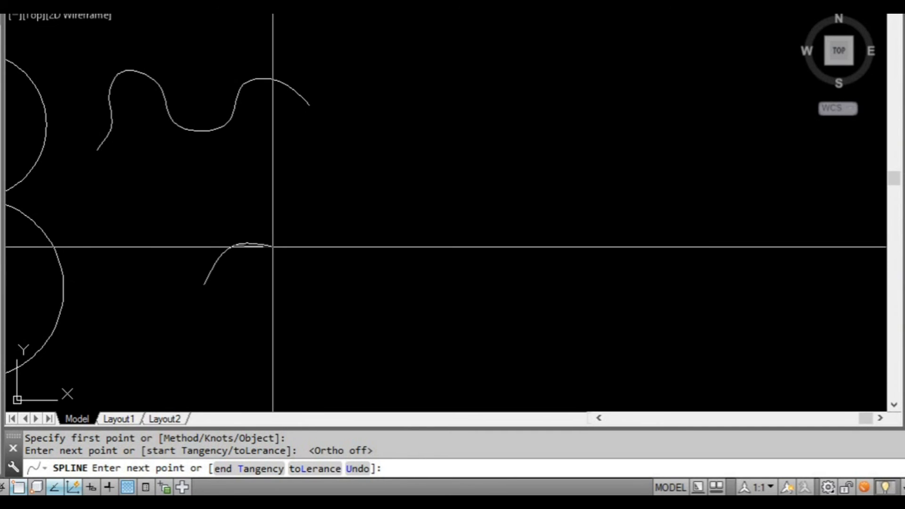
pyautogui.click(267, 246)
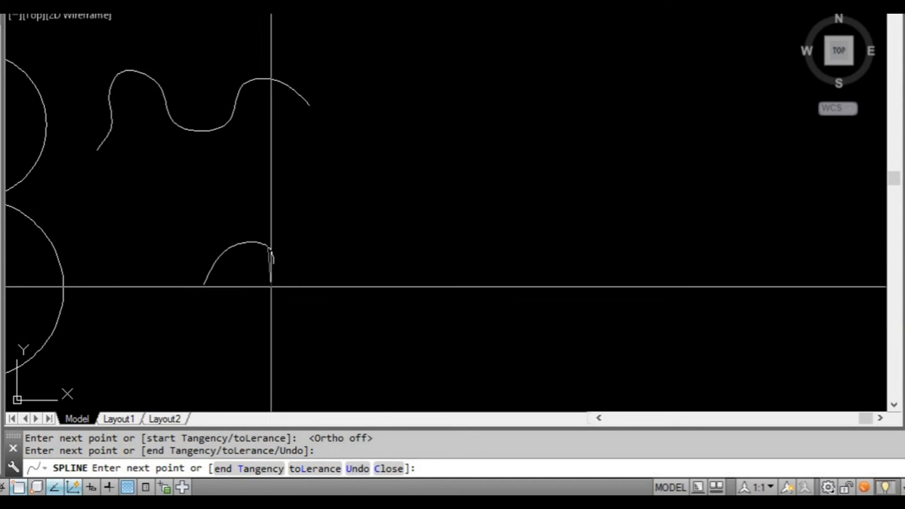
pyautogui.click(279, 276)
pyautogui.click(296, 287)
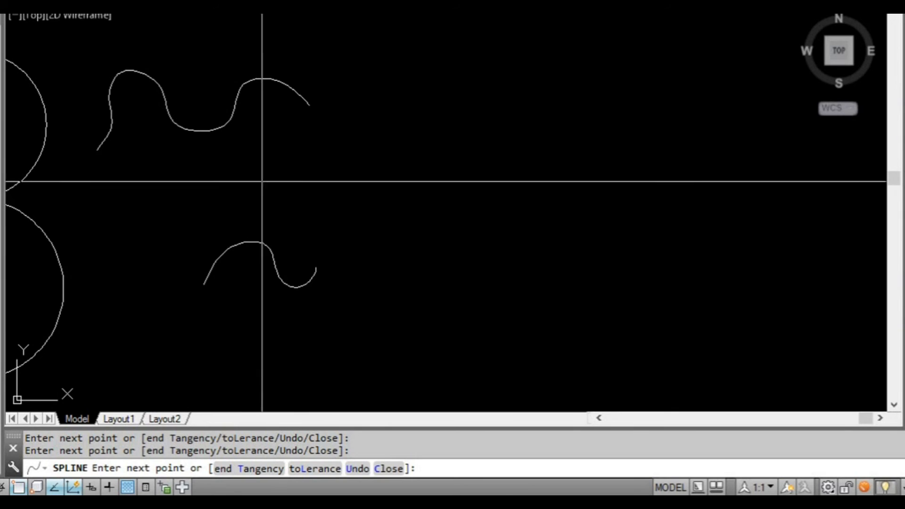
pyautogui.click(354, 214)
pyautogui.click(425, 206)
pyautogui.press('Return')
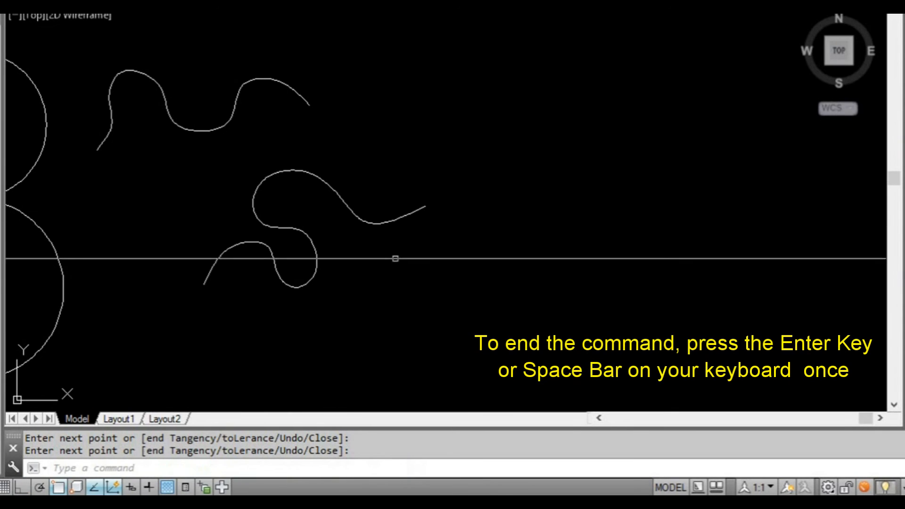
# - Review the new spline together with the neighbouring circles and arcs
pyautogui.moveTo(352, 285); pyautogui.dragTo(349, 258, button='middle')
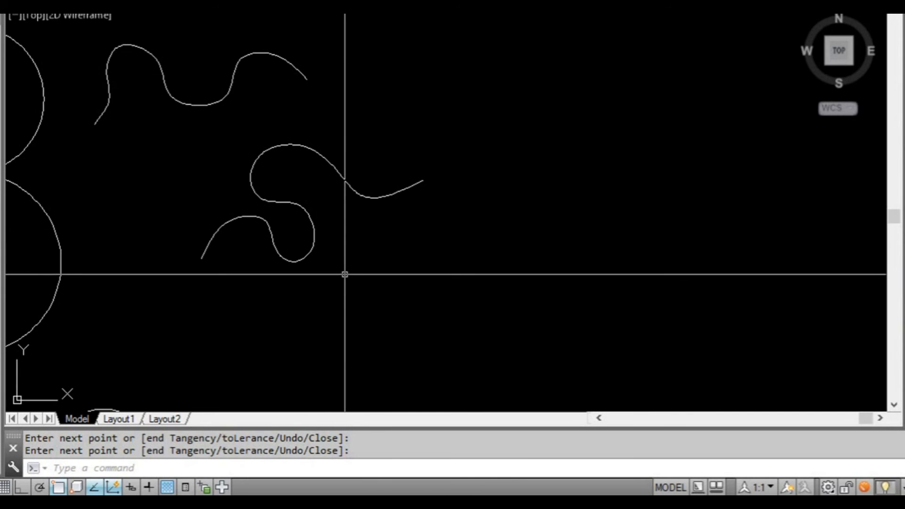
pyautogui.moveTo(346, 274); pyautogui.dragTo(341, 270, button='middle')
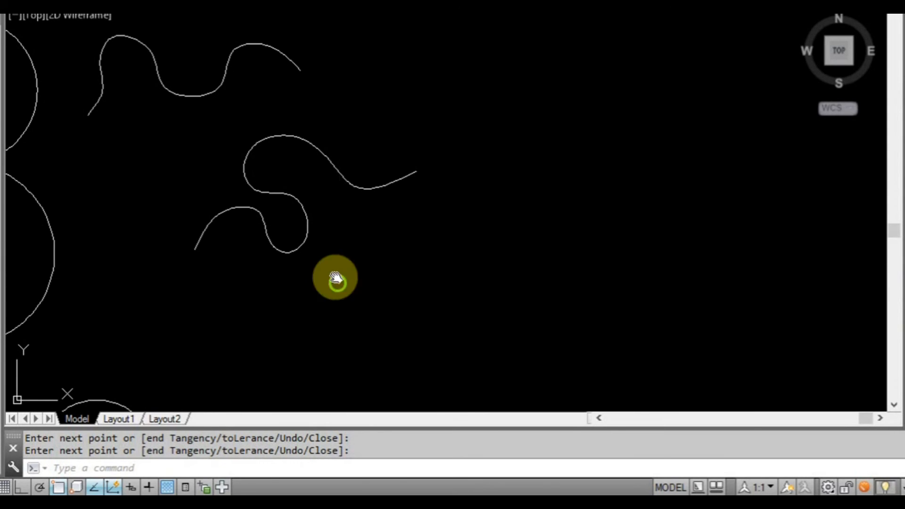
pyautogui.scroll(-2, 322, 250)
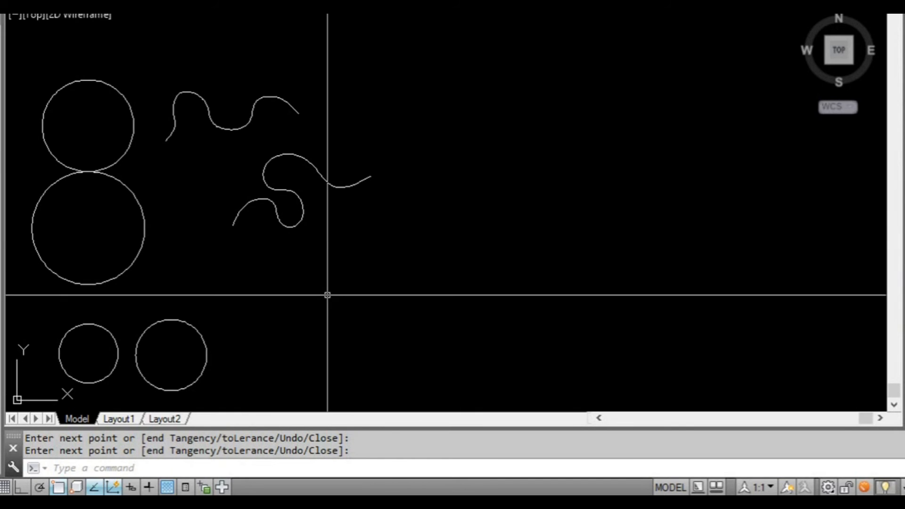
pyautogui.moveTo(305, 264); pyautogui.dragTo(284, 244, button='middle')
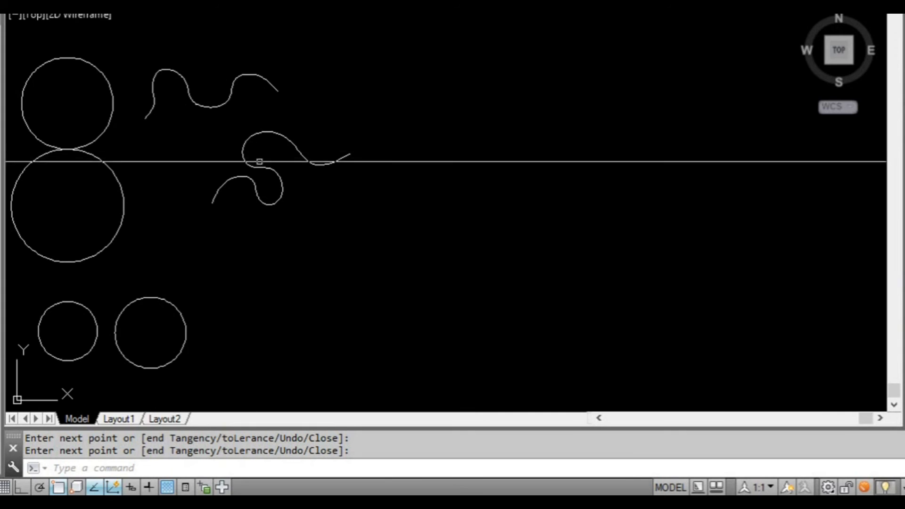
pyautogui.scroll(2, 234, 145)
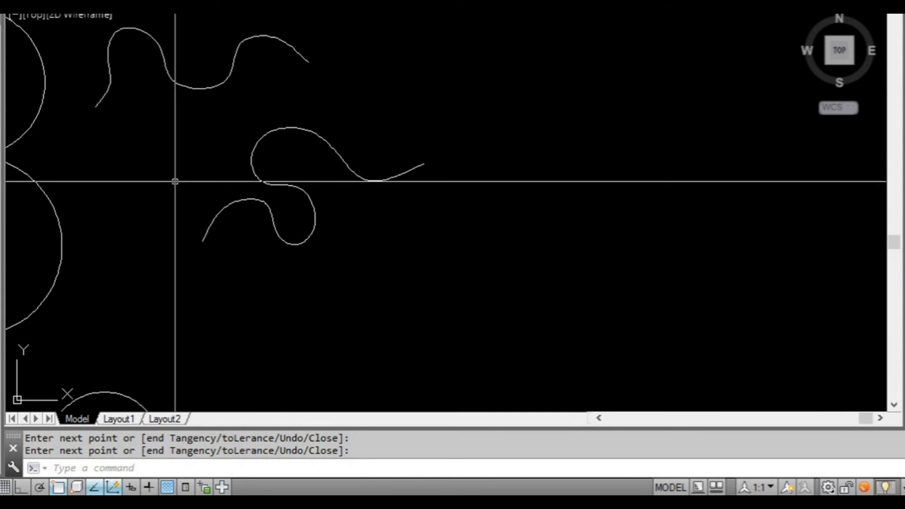
pyautogui.moveTo(192, 169); pyautogui.dragTo(214, 177, button='middle')
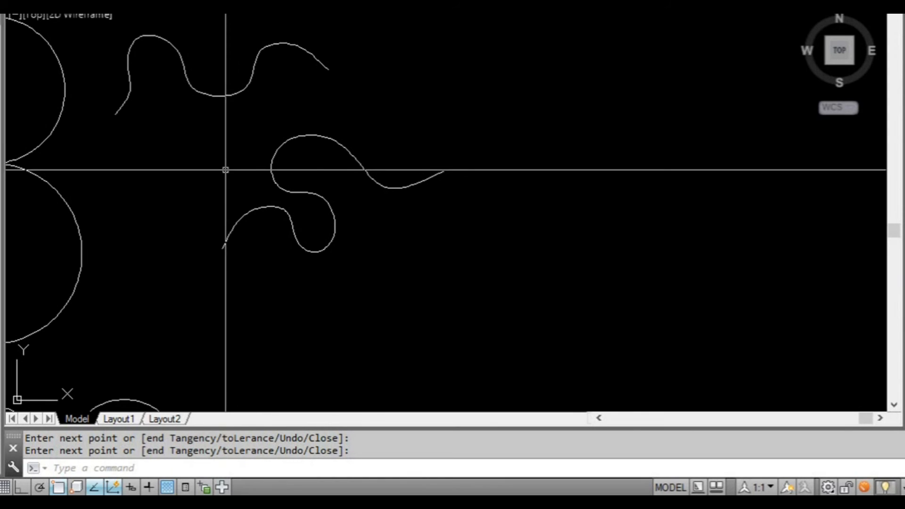
pyautogui.scroll(-1, 220, 203)
pyautogui.moveTo(220, 203)
pyautogui.mouseDown(button='middle')
pyautogui.moveTo(396, 196)
pyautogui.moveTo(390, 204)
pyautogui.mouseUp(button='middle')
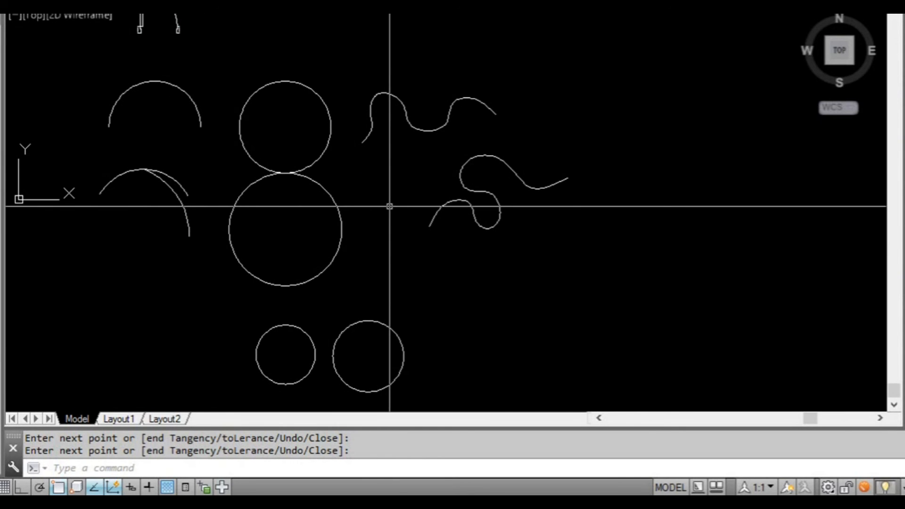
pyautogui.moveTo(363, 165); pyautogui.dragTo(391, 158, button='middle')
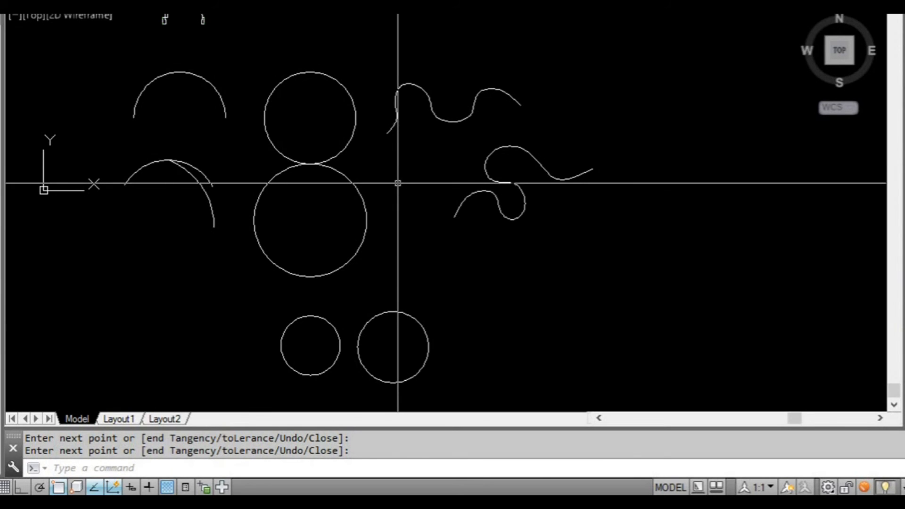
pyautogui.moveTo(398, 183); pyautogui.dragTo(402, 179, button='middle')
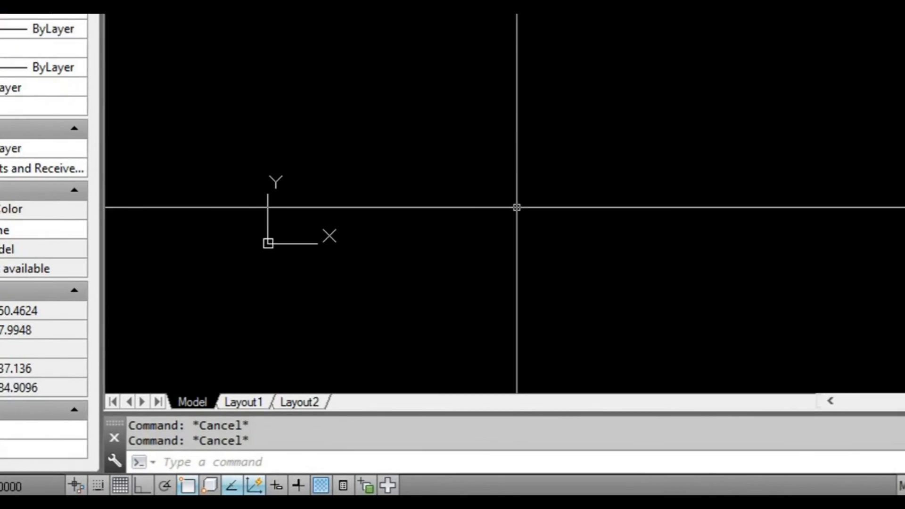
# - Start a polyline in an empty area and draw its first segment 3000 long horizontally to the right with Ortho on
pyautogui.write('p')
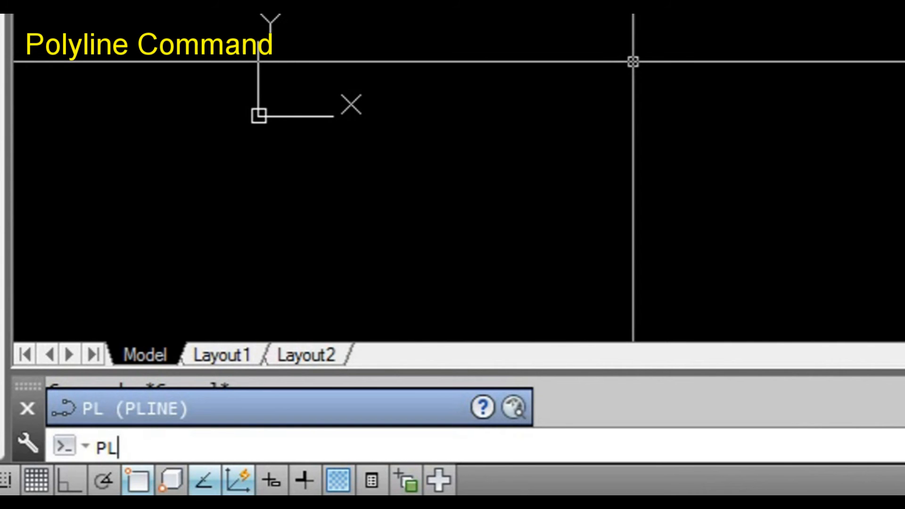
pyautogui.write('l')
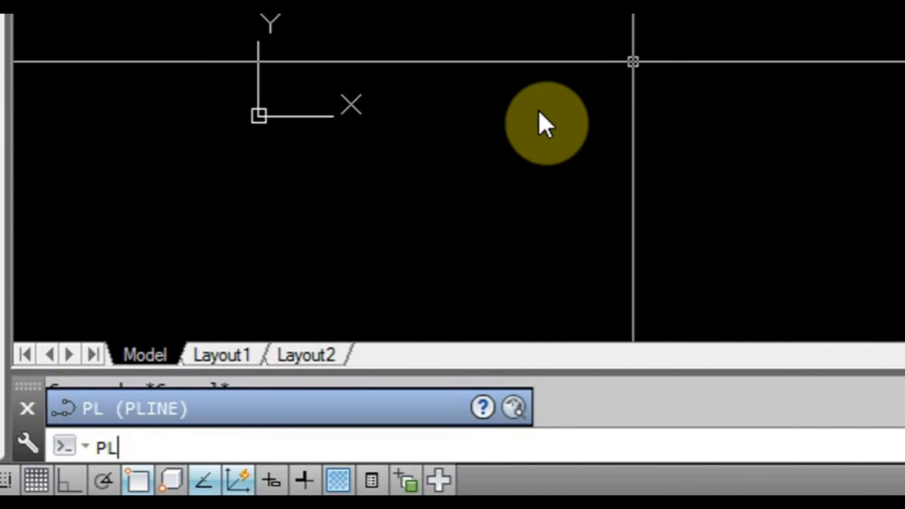
pyautogui.press('Return')
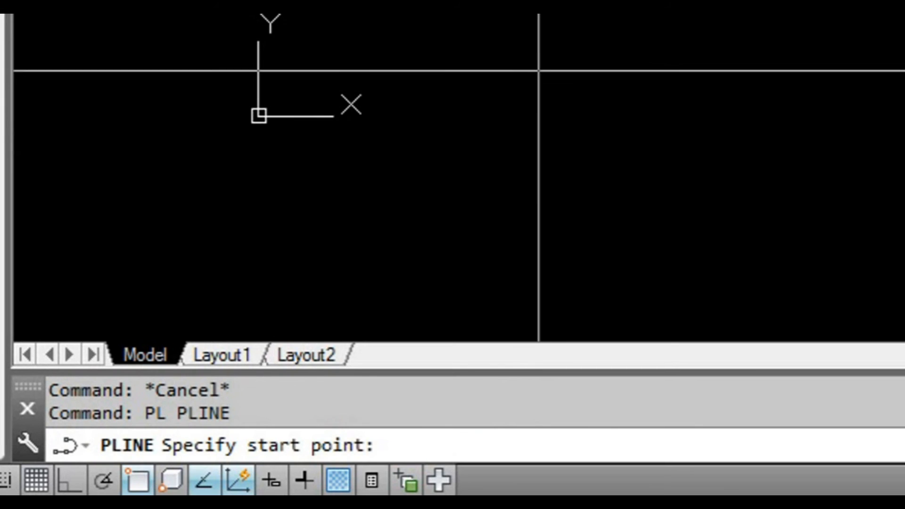
pyautogui.click(493, 72)
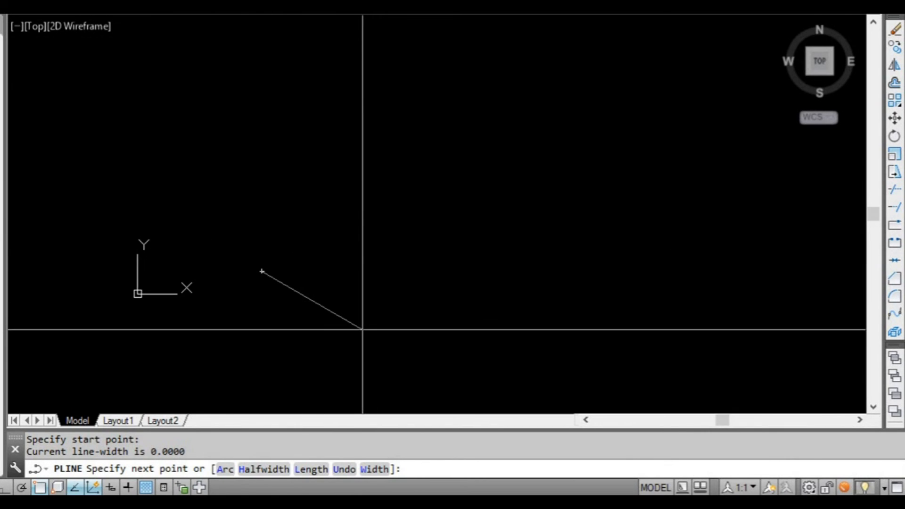
pyautogui.press('F8')
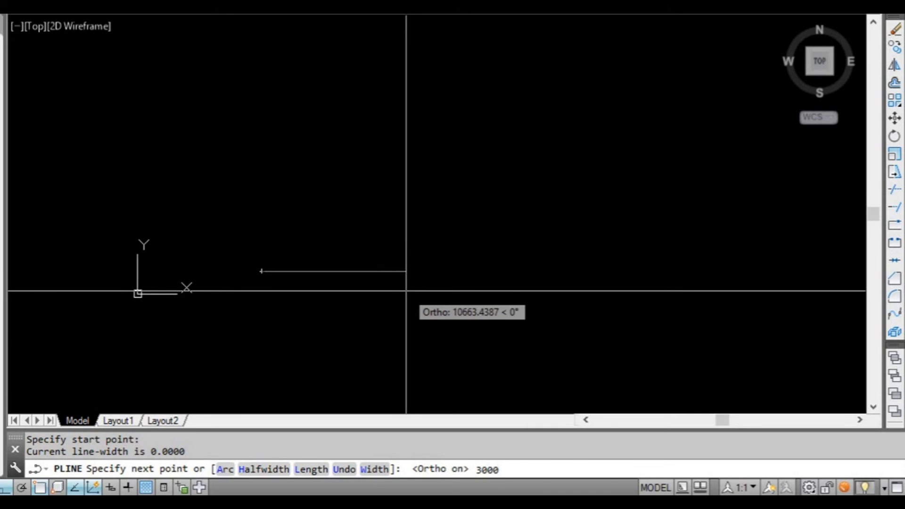
pyautogui.press('Return')
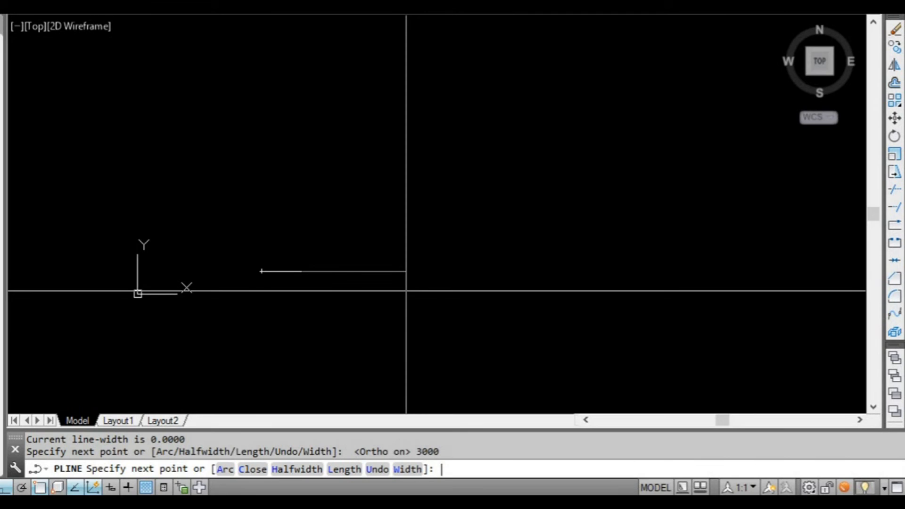
# - Add a 2500-long vertical segment going up from the end of the polyline's horizontal segment
pyautogui.scroll(2, 311, 254)
pyautogui.moveTo(286, 291); pyautogui.dragTo(344, 281, button='middle')
pyautogui.scroll(2, 345, 283)
pyautogui.scroll(-1, 404, 300)
pyautogui.moveTo(423, 316); pyautogui.dragTo(398, 304, button='middle')
pyautogui.scroll(-1, 397, 276)
pyautogui.scroll(1, 395, 290)
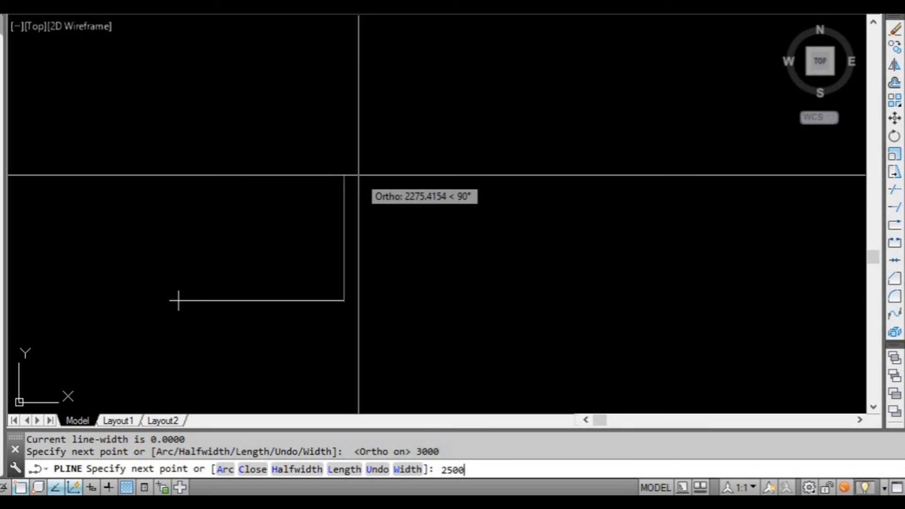
pyautogui.press('Return')
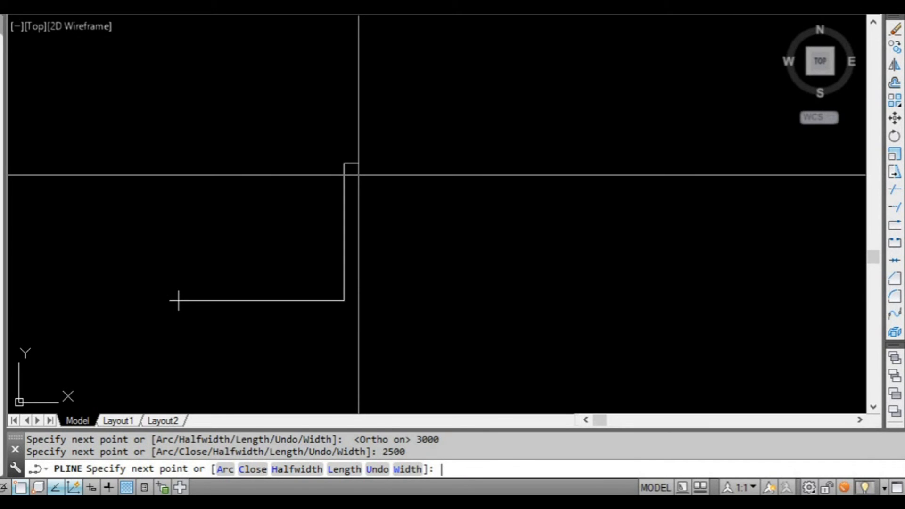
# - Finish the polyline after its vertical segment and select it to check that both segments form one object
pyautogui.press('Return')
pyautogui.click(373, 198)
pyautogui.press('Escape')
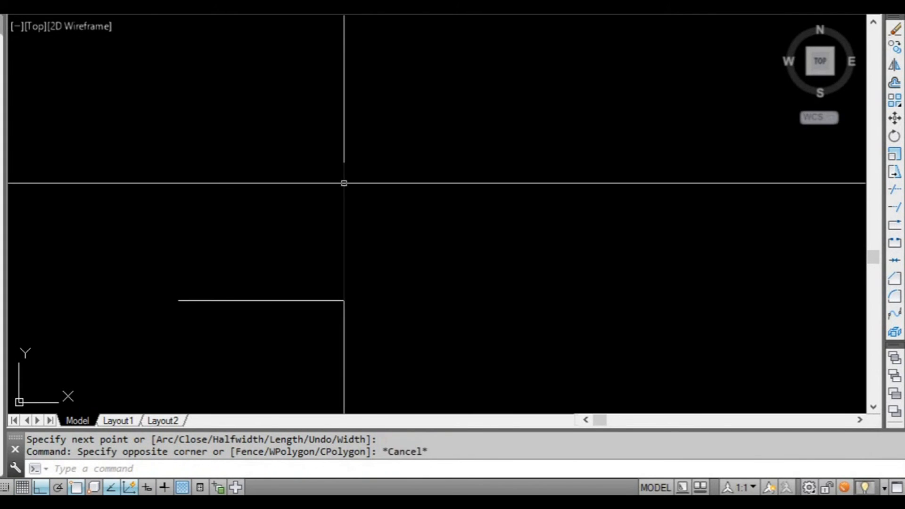
pyautogui.click(344, 183)
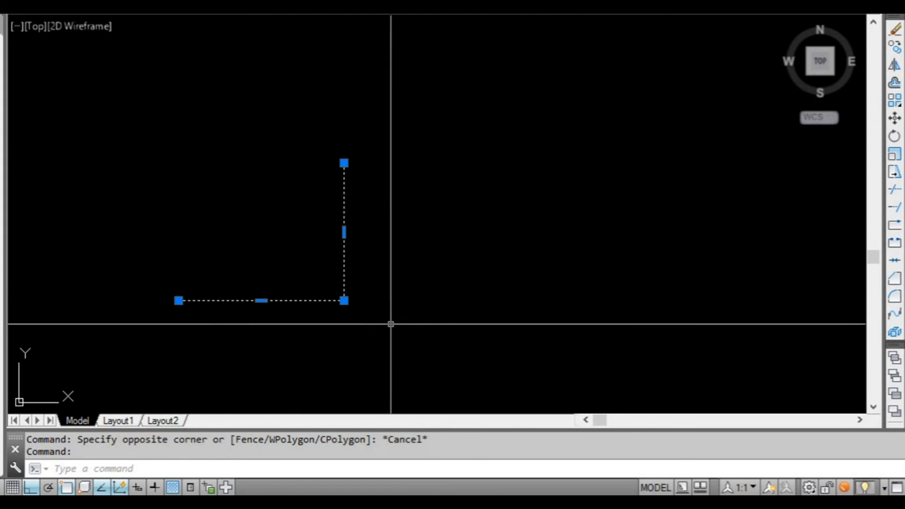
pyautogui.press('Escape')
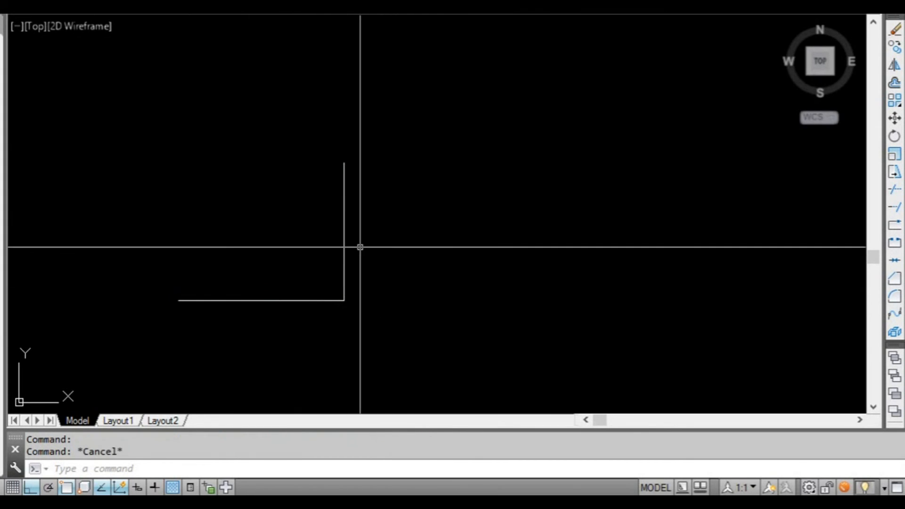
pyautogui.press('Escape')
# - Draw an open stepped polyline of eight freehand orthogonal segments around the L-shaped polyline, starting below it
pyautogui.scroll(-2, 387, 288)
pyautogui.moveTo(408, 320); pyautogui.dragTo(340, 288, button='middle')
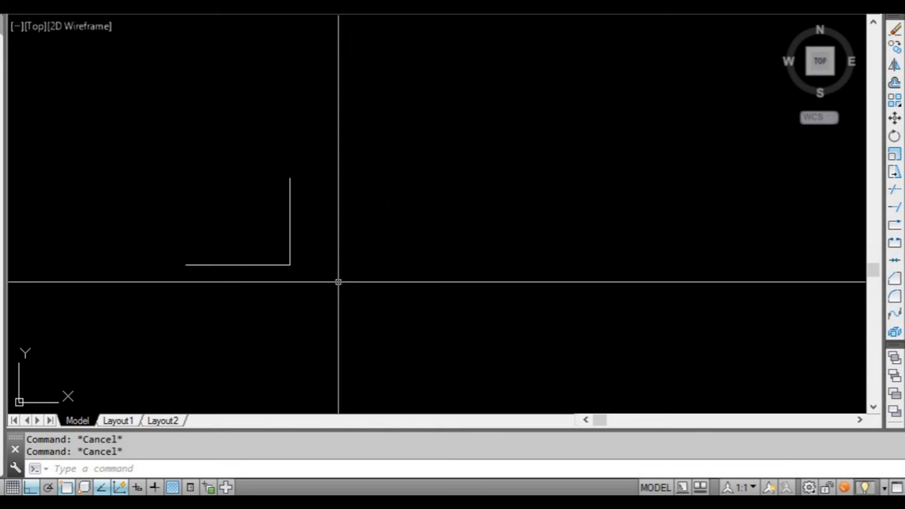
pyautogui.write('pl')
pyautogui.press('Return')
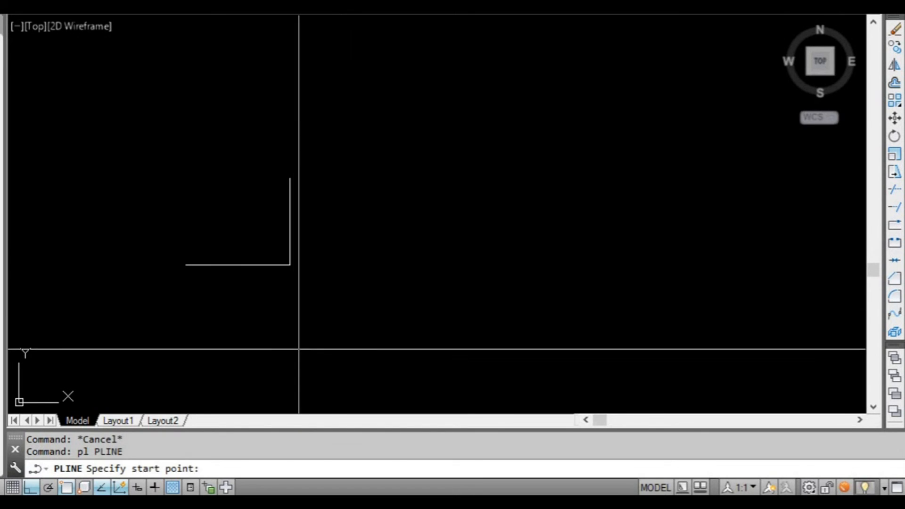
pyautogui.click(273, 350)
pyautogui.click(368, 350)
pyautogui.click(368, 247)
pyautogui.click(514, 247)
pyautogui.click(515, 151)
pyautogui.click(375, 151)
pyautogui.click(376, 69)
pyautogui.click(223, 70)
pyautogui.click(224, 185)
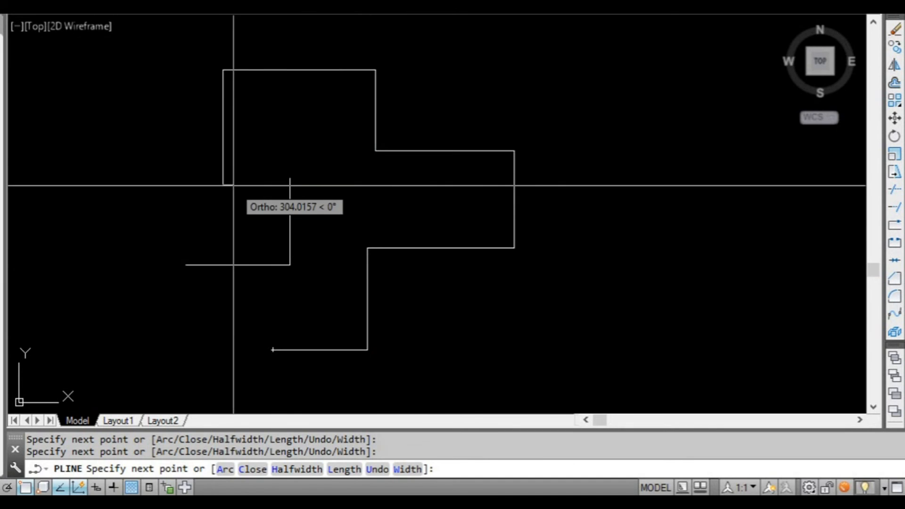
pyautogui.press('Return')
# - Select the stepped polyline to inspect its grips as a single object, and clear the selection
pyautogui.click(223, 162)
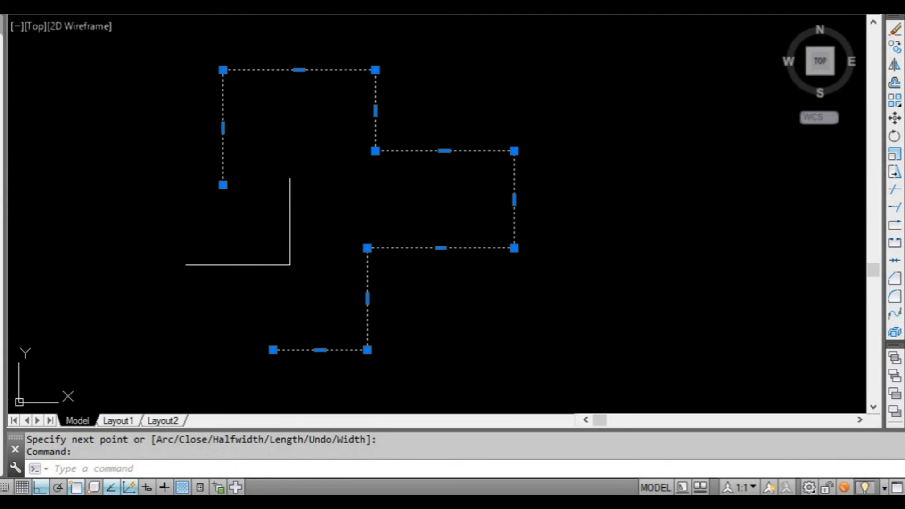
pyautogui.moveTo(539, 259); pyautogui.dragTo(390, 240, button='middle')
pyautogui.press('Escape')
# - Draw a zigzag chain of six orthogonal segments with the Line command beside the stepped polyline, for comparison
pyautogui.scroll(-2, 390, 240)
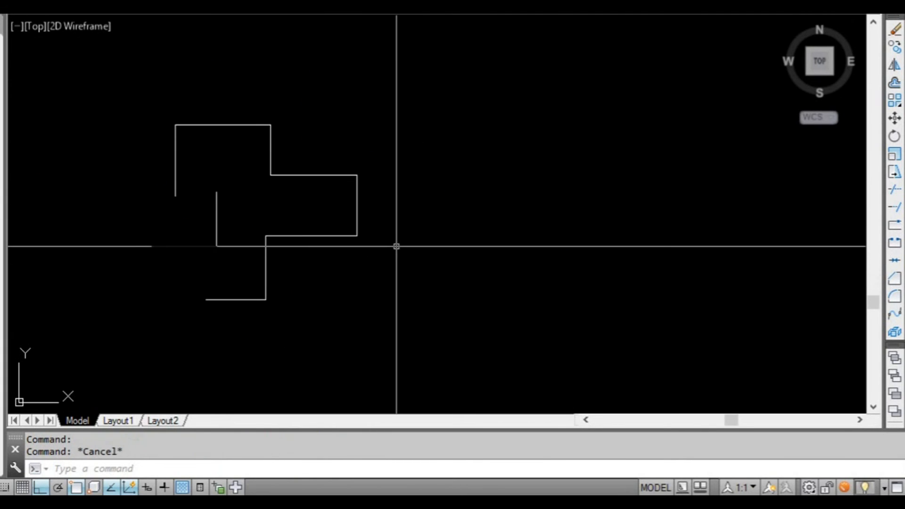
pyautogui.write('1')
pyautogui.press('Return')
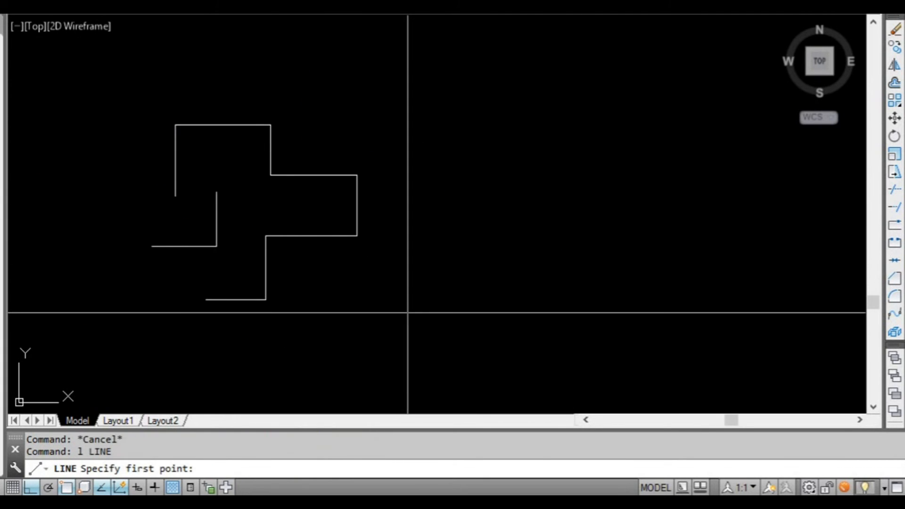
pyautogui.click(408, 308)
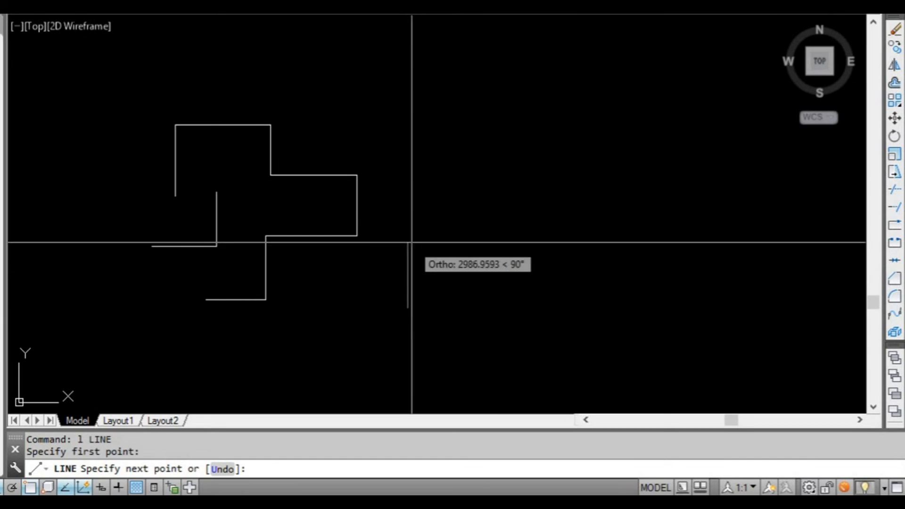
pyautogui.click(409, 242)
pyautogui.click(494, 242)
pyautogui.click(494, 168)
pyautogui.click(410, 168)
pyautogui.click(410, 108)
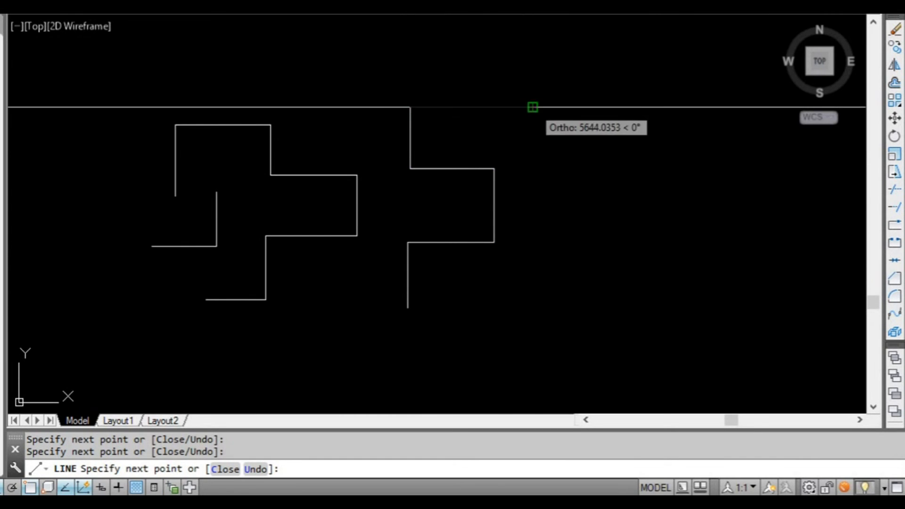
pyautogui.click(533, 107)
pyautogui.press('Return')
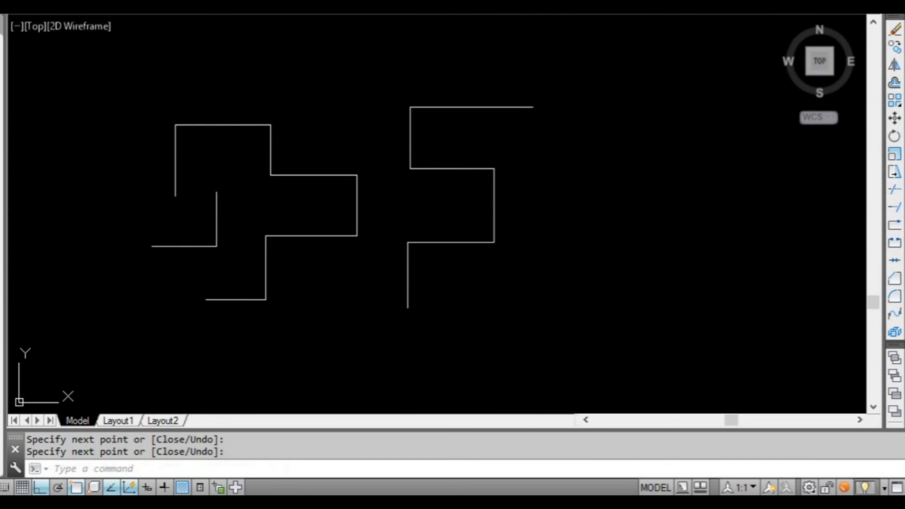
# - Select individual segments of the zigzag line chain to examine how Line segments behave as separate objects
pyautogui.click(508, 107)
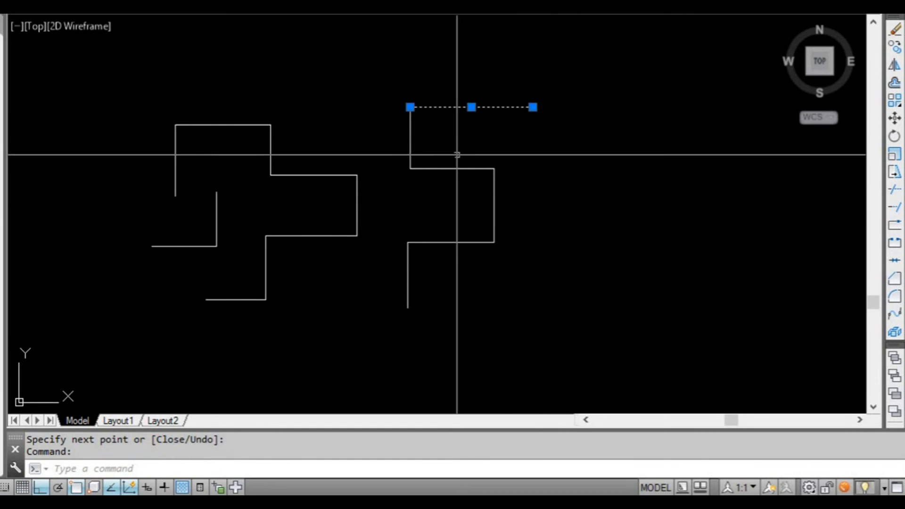
pyautogui.press('Escape')
pyautogui.click(424, 139)
pyautogui.click(406, 129)
pyautogui.click(476, 158)
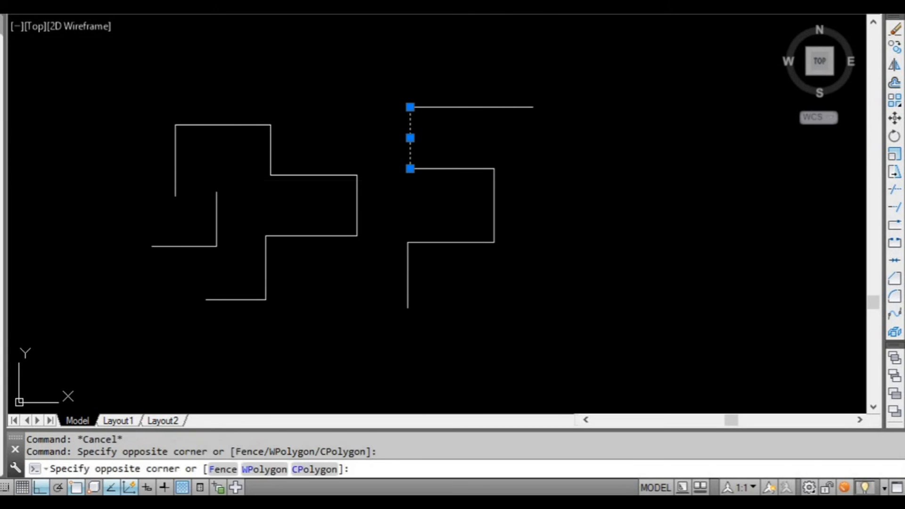
pyautogui.click(466, 182)
pyautogui.press('Escape')
pyautogui.click(506, 199)
pyautogui.click(490, 224)
pyautogui.press('Escape')
# - Erase the whole zigzag line chain beside the stepped polyline
pyautogui.click(512, 273)
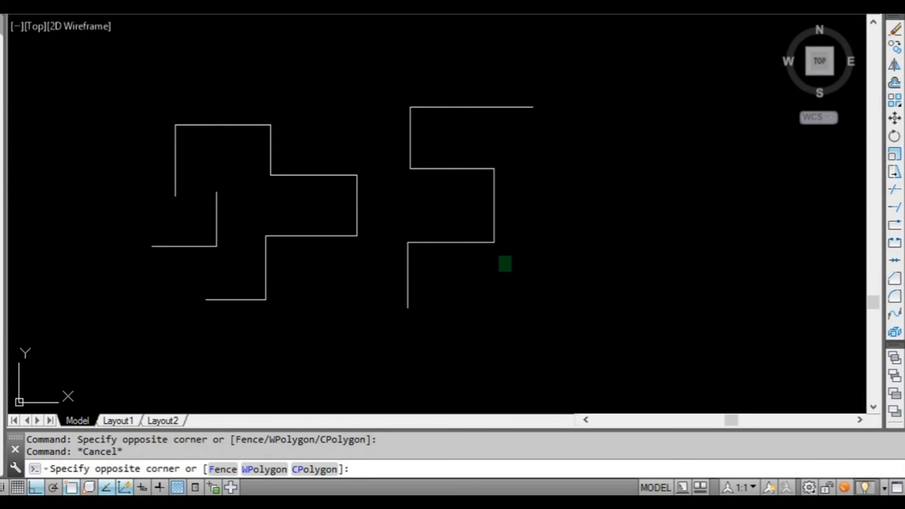
pyautogui.click(383, 74)
pyautogui.write('e')
pyautogui.press('Return')
# - Select the stepped polyline and set its global width to 50 in its properties
pyautogui.moveTo(356, 222)
pyautogui.mouseDown(button='middle')
pyautogui.moveTo(364, 210)
pyautogui.moveTo(384, 228)
pyautogui.mouseUp(button='middle')
pyautogui.scroll(2, 364, 210)
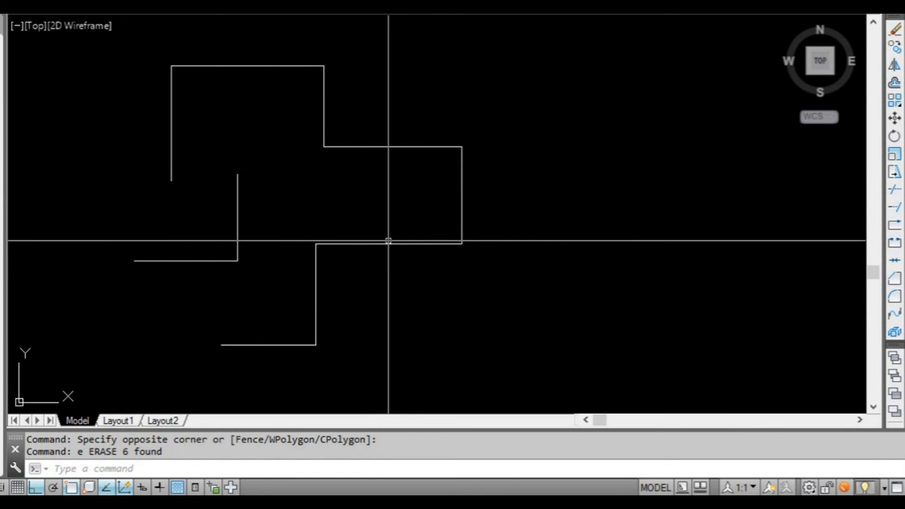
pyautogui.click(389, 244)
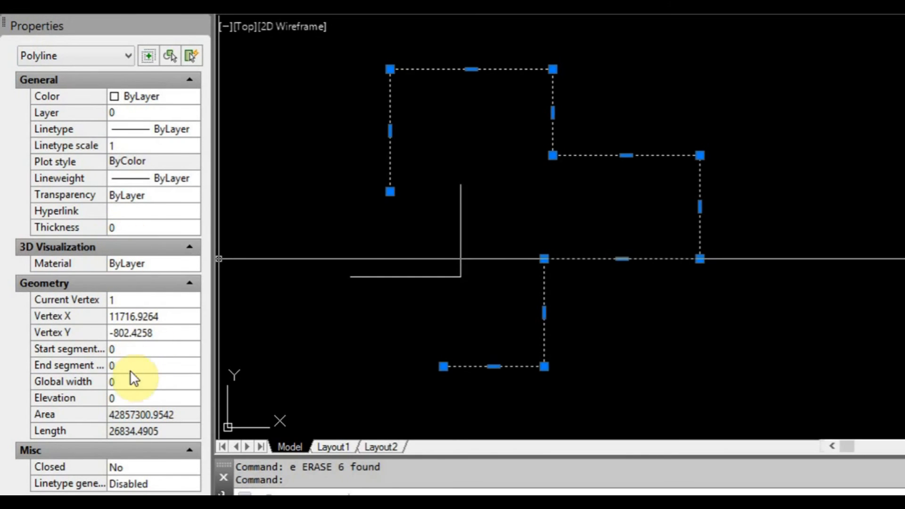
pyautogui.scroll(4, 392, 177)
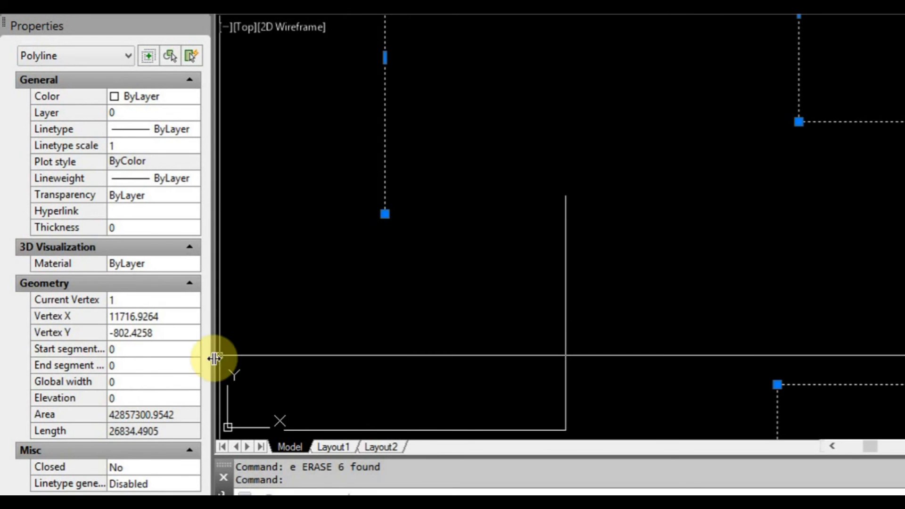
pyautogui.click(175, 382)
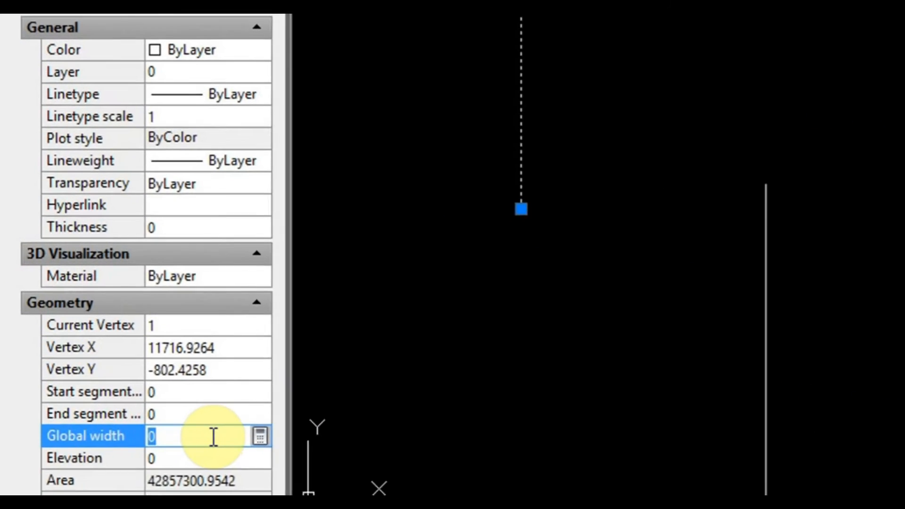
pyautogui.write('5')
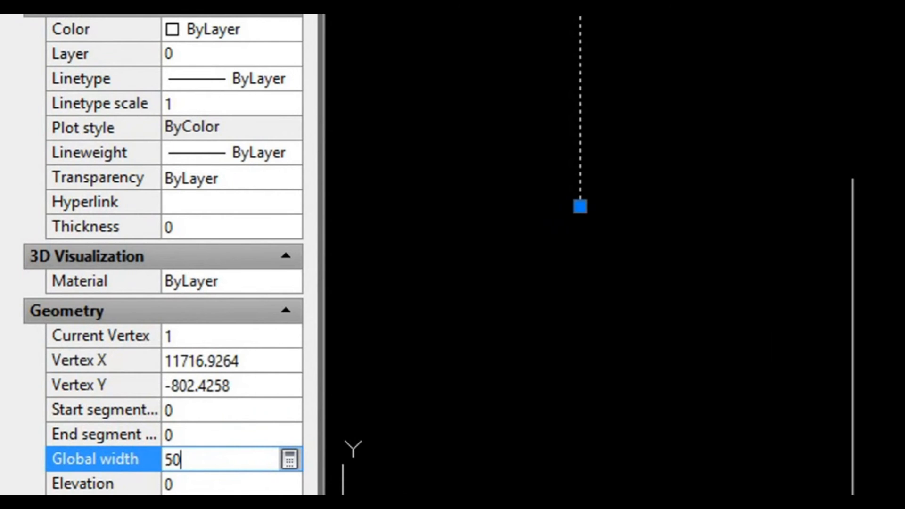
pyautogui.write('0')
pyautogui.click(247, 471)
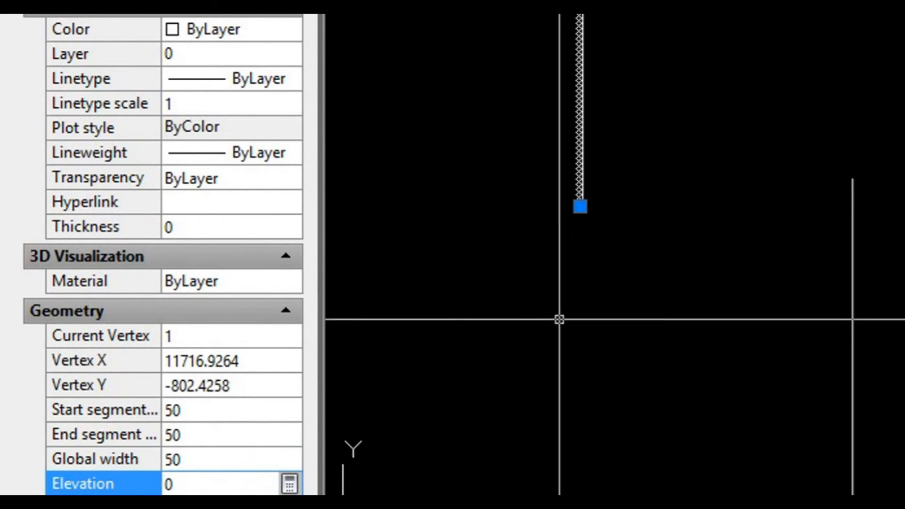
# - Examine the thickened segments and corners of the stepped polyline with the selection cleared
pyautogui.scroll(-2, 612, 207)
pyautogui.moveTo(626, 163); pyautogui.dragTo(634, 283, button='middle')
pyautogui.scroll(2, 606, 17)
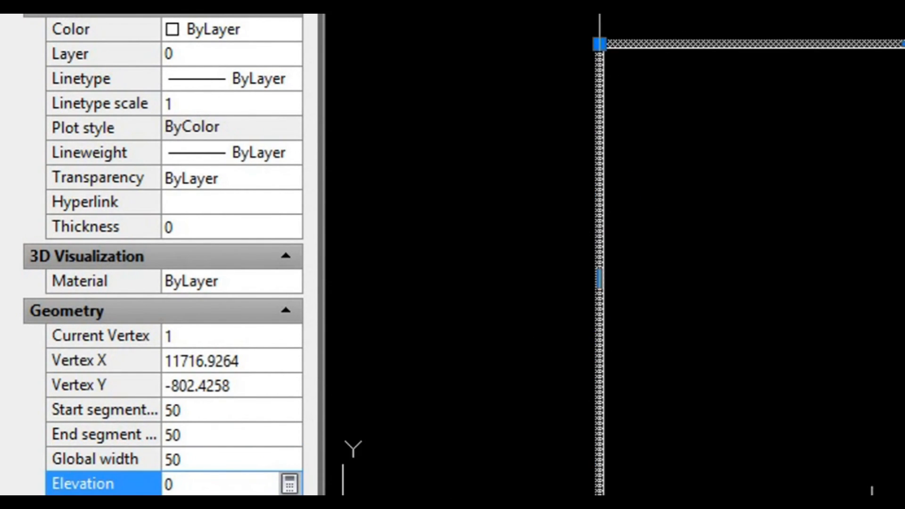
pyautogui.scroll(-1, 645, 72)
pyautogui.press('Escape')
pyautogui.scroll(-2, 794, 214)
pyautogui.moveTo(896, 348)
pyautogui.mouseDown(button='middle')
pyautogui.moveTo(629, 193)
pyautogui.moveTo(495, 181)
pyautogui.mouseUp(button='middle')
pyautogui.moveTo(799, 168); pyautogui.dragTo(904, 179, button='middle')
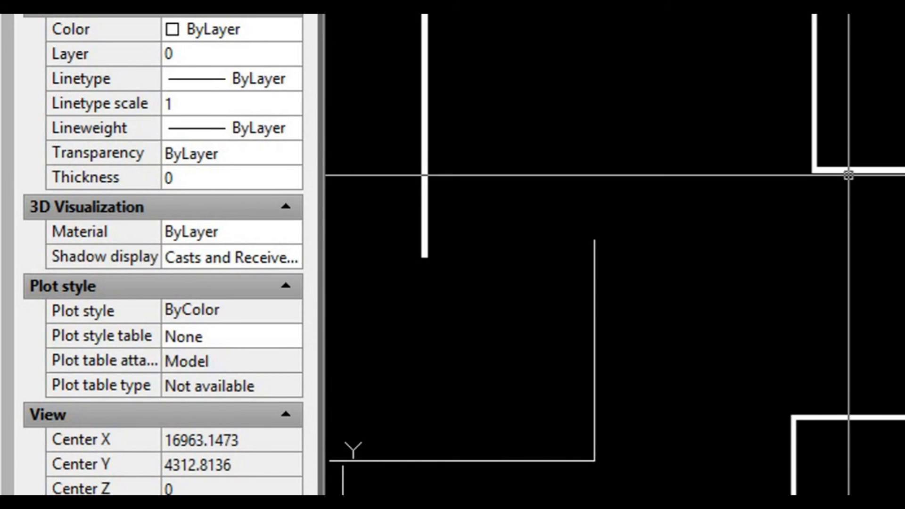
pyautogui.moveTo(848, 173)
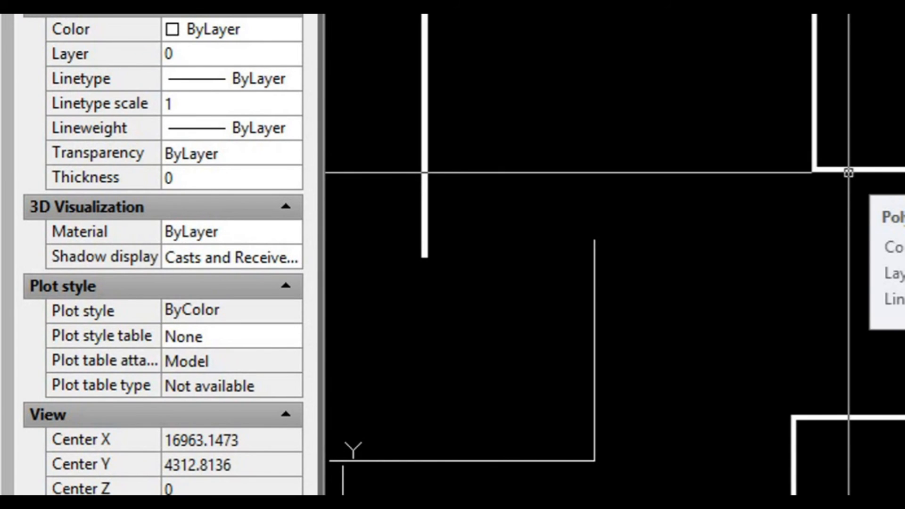
pyautogui.moveTo(425, 174); pyautogui.dragTo(542, 205, button='middle')
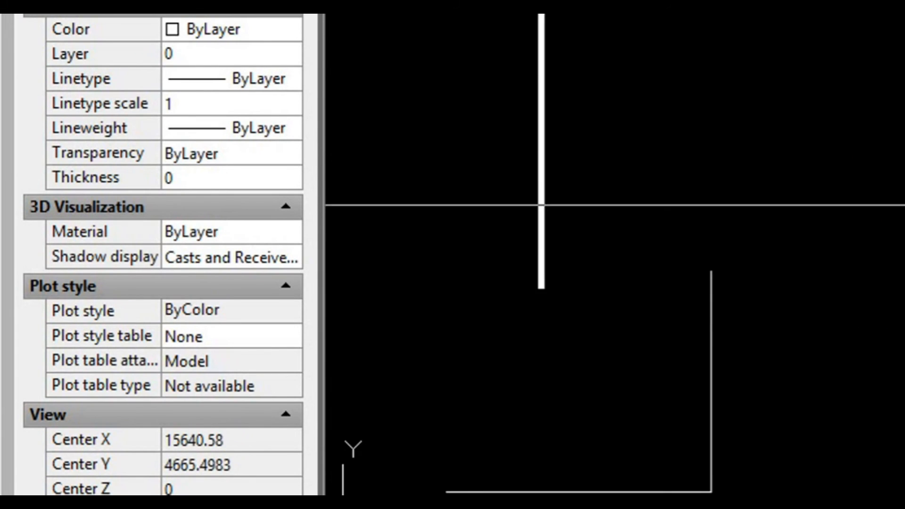
pyautogui.scroll(2, 491, 42)
# - Reselect the thickened stepped polyline and set its global width to 0
pyautogui.click(556, 11)
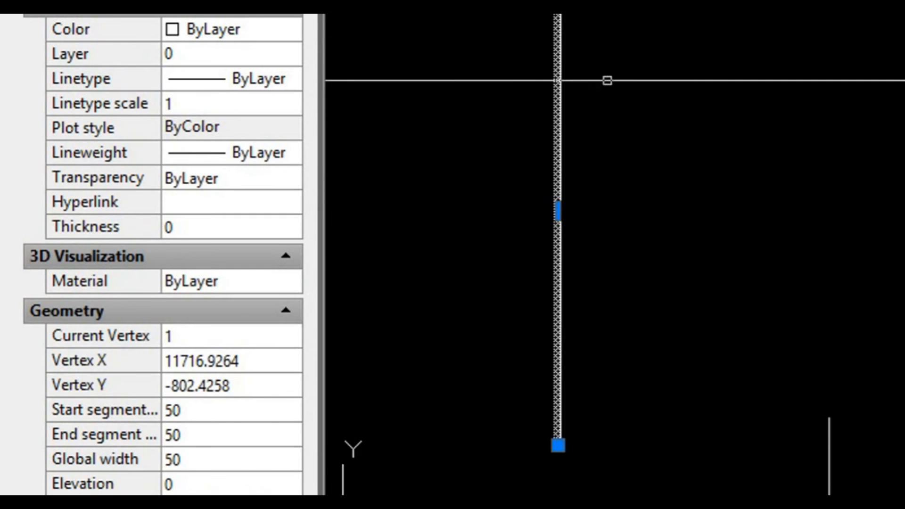
pyautogui.scroll(-1, 745, 148)
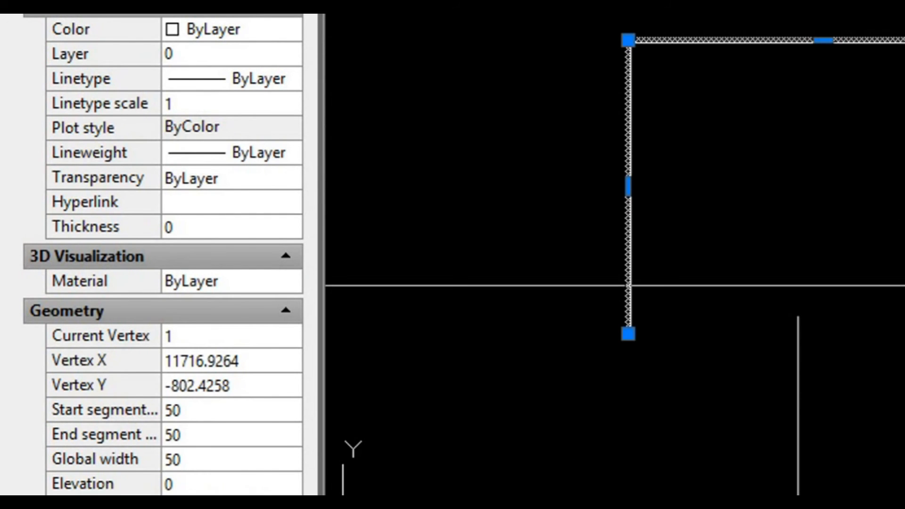
pyautogui.moveTo(904, 284); pyautogui.dragTo(903, 141, button='middle')
pyautogui.moveTo(904, 212); pyautogui.dragTo(881, 102, button='middle')
pyautogui.moveTo(874, 240); pyautogui.dragTo(845, 226, button='middle')
pyautogui.moveTo(904, 266); pyautogui.dragTo(890, 244, button='middle')
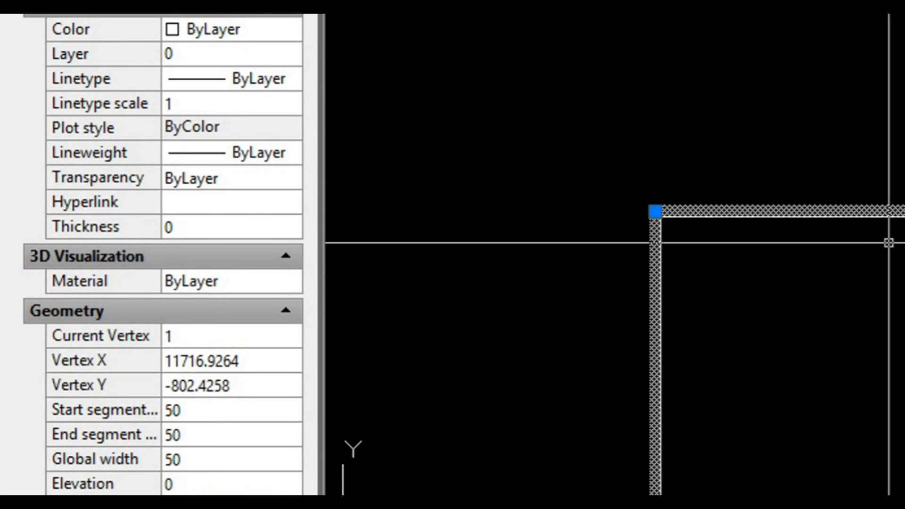
pyautogui.scroll(-1, 904, 248)
pyautogui.scroll(1, 843, 255)
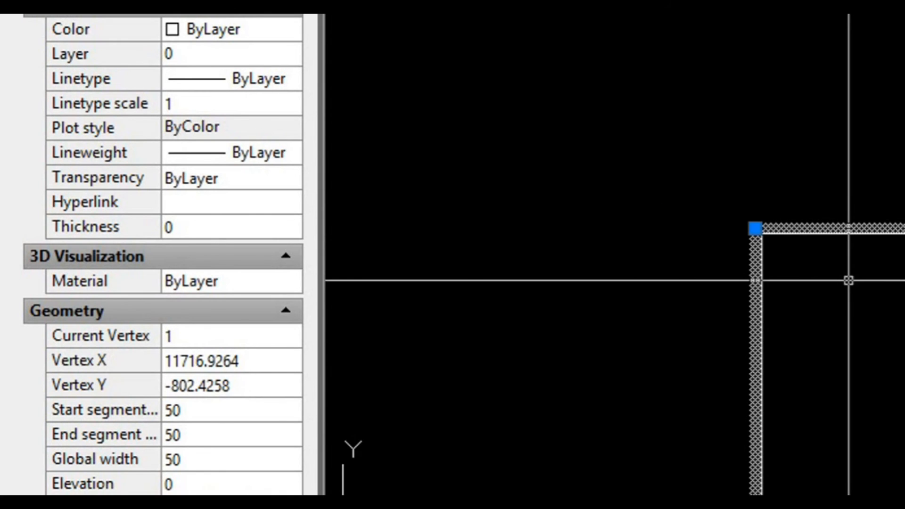
pyautogui.click(212, 461)
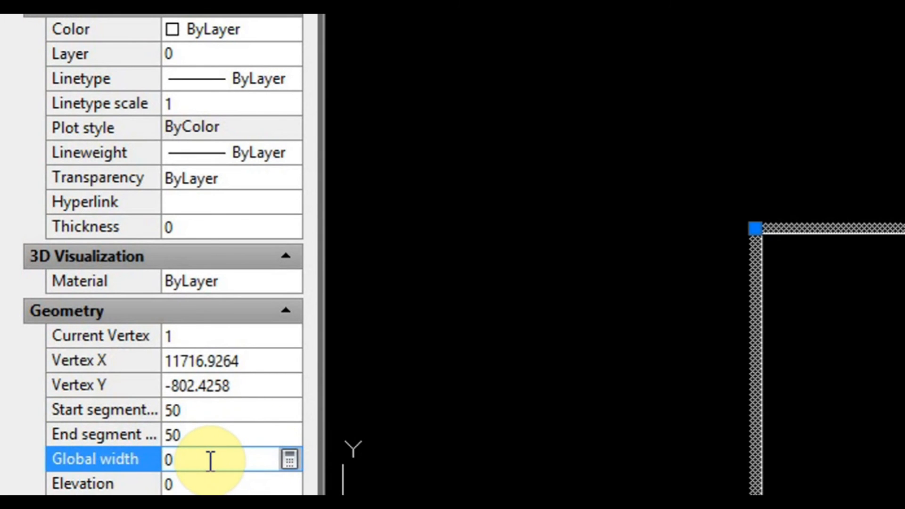
pyautogui.press('Return')
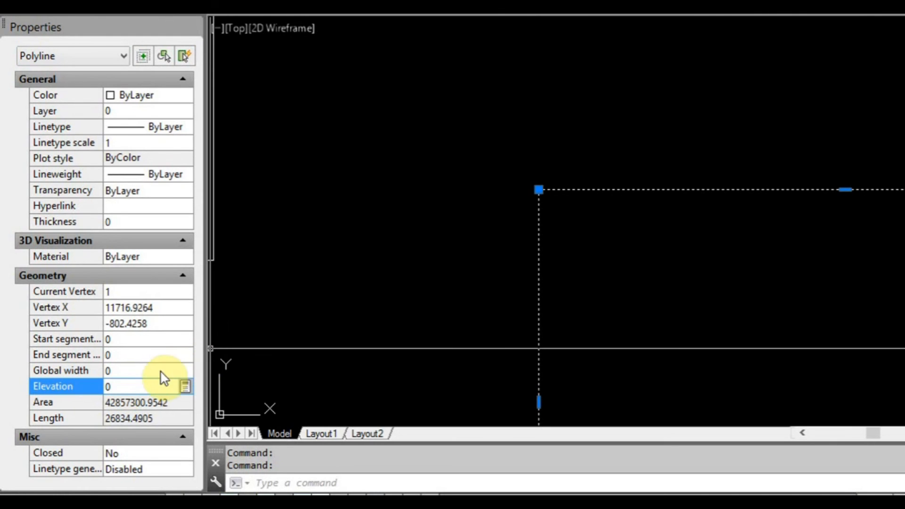
# - Close the selected stepped polyline by setting its Closed property to Yes
pyautogui.scroll(-2, 458, 186)
pyautogui.scroll(-2, 457, 207)
pyautogui.moveTo(458, 208); pyautogui.dragTo(546, 249, button='middle')
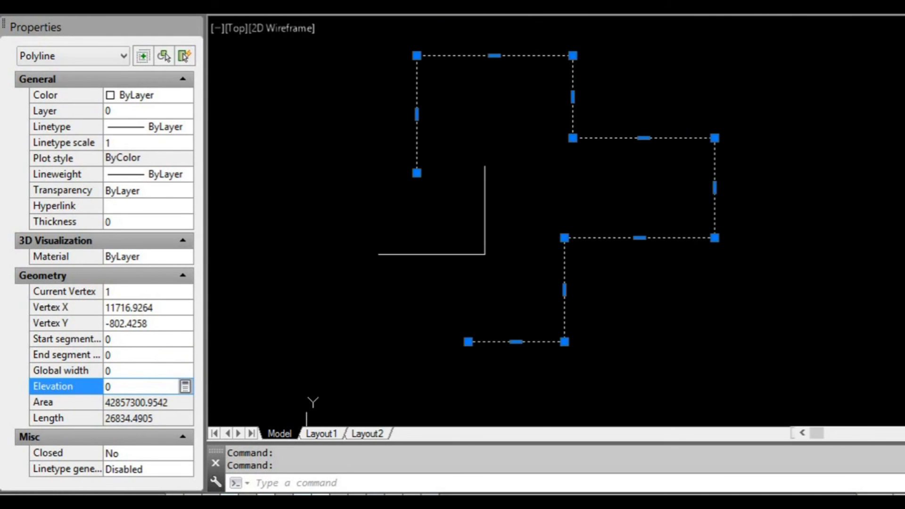
pyautogui.click(153, 453)
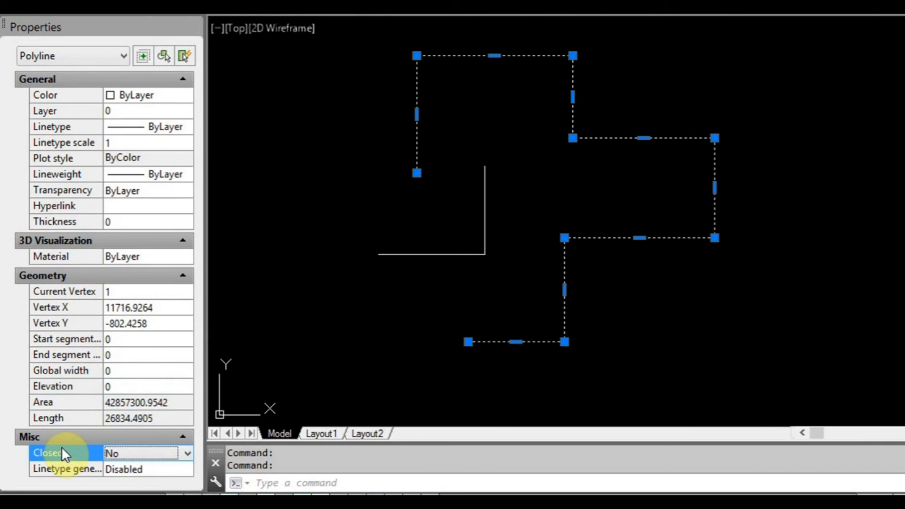
pyautogui.click(186, 452)
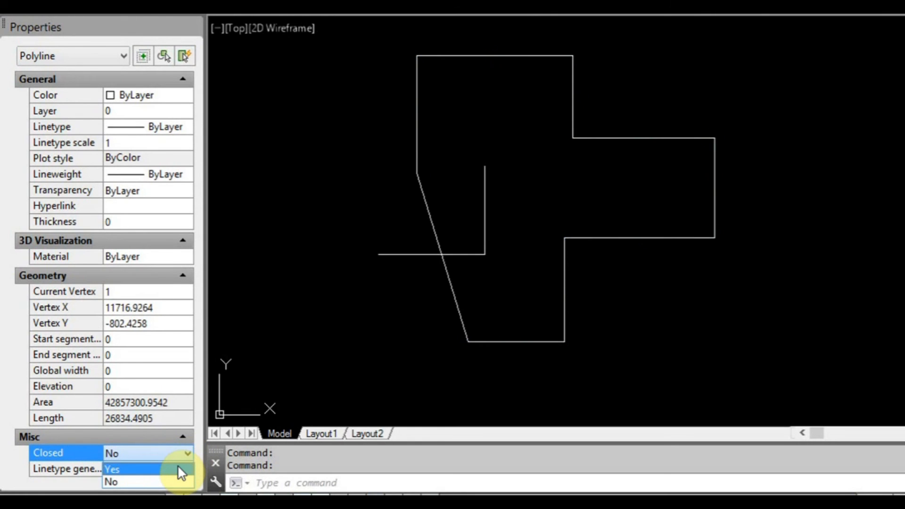
pyautogui.click(178, 464)
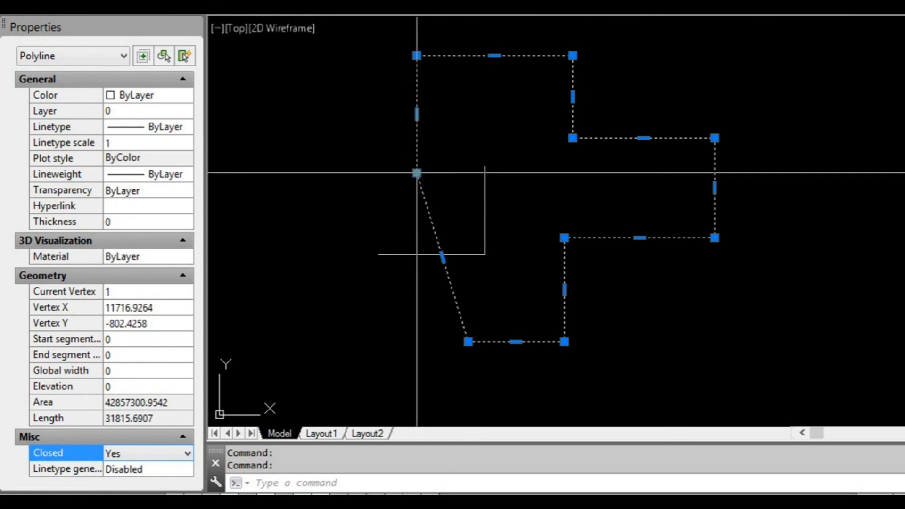
# - Check the polyline's Closed options, keep Yes, and clear the selection to examine the closed outline
pyautogui.click(188, 453)
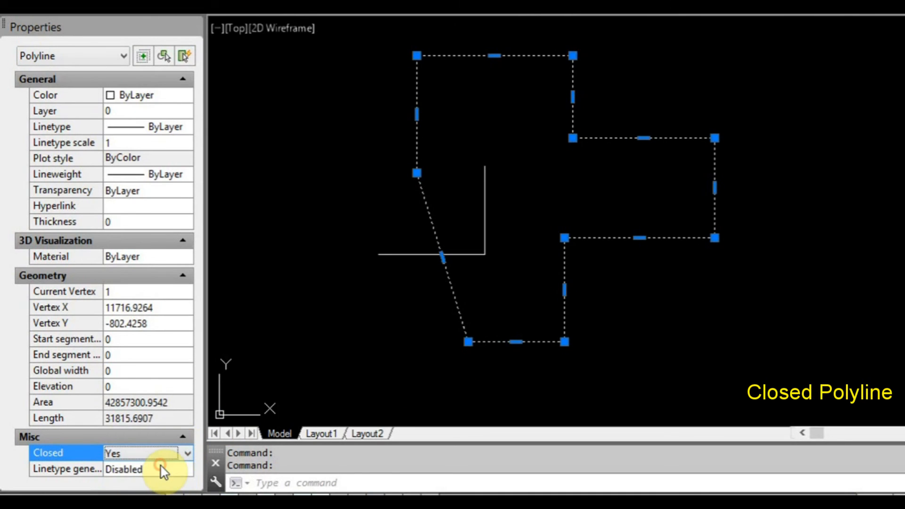
pyautogui.press('Escape')
pyautogui.scroll(-2, 443, 330)
pyautogui.scroll(3, 448, 312)
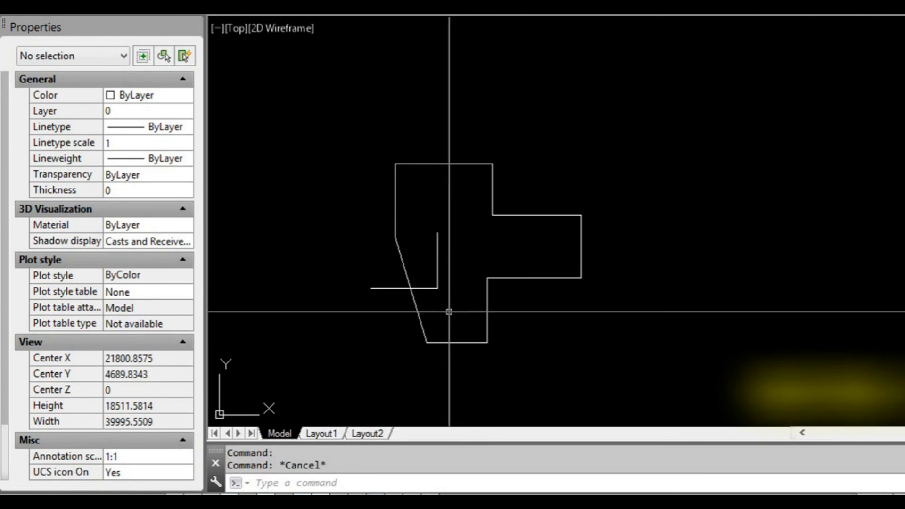
pyautogui.moveTo(447, 305); pyautogui.dragTo(476, 292, button='middle')
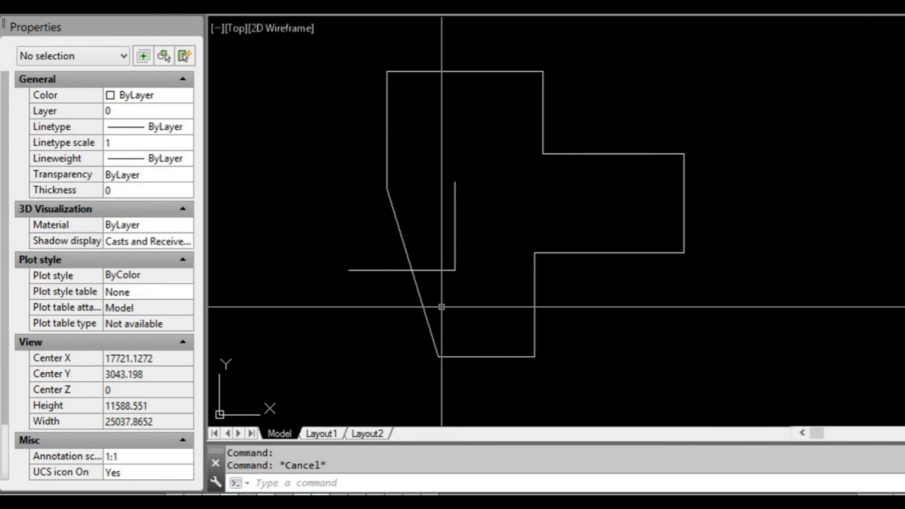
# - Select the closed polyline and stretch its bottom-left vertex horizontally outward to the left, to about X 8767.5
pyautogui.click(422, 303)
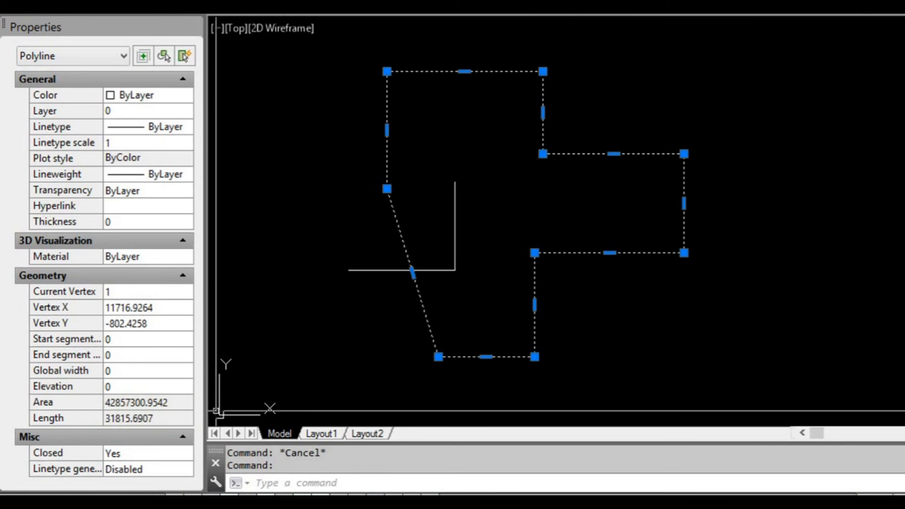
pyautogui.moveTo(392, 335); pyautogui.dragTo(332, 333, button='middle')
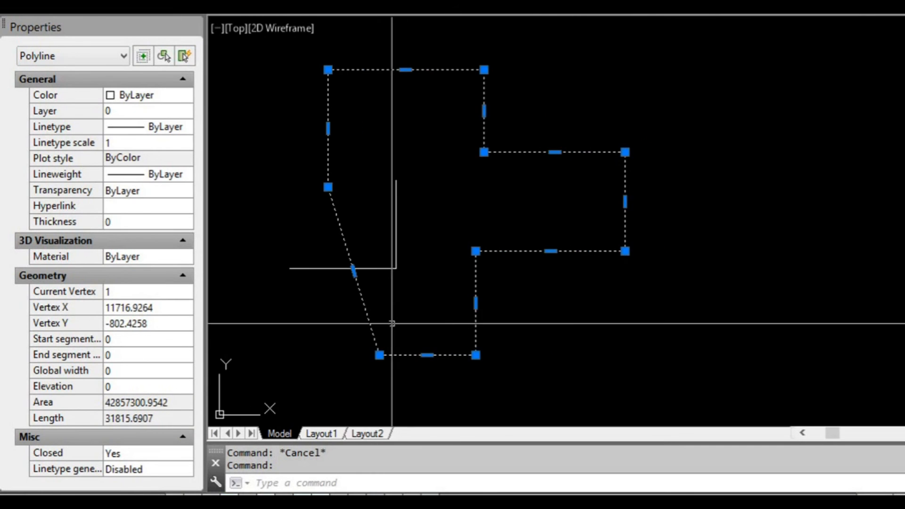
pyautogui.moveTo(392, 311); pyautogui.dragTo(443, 293, button='middle')
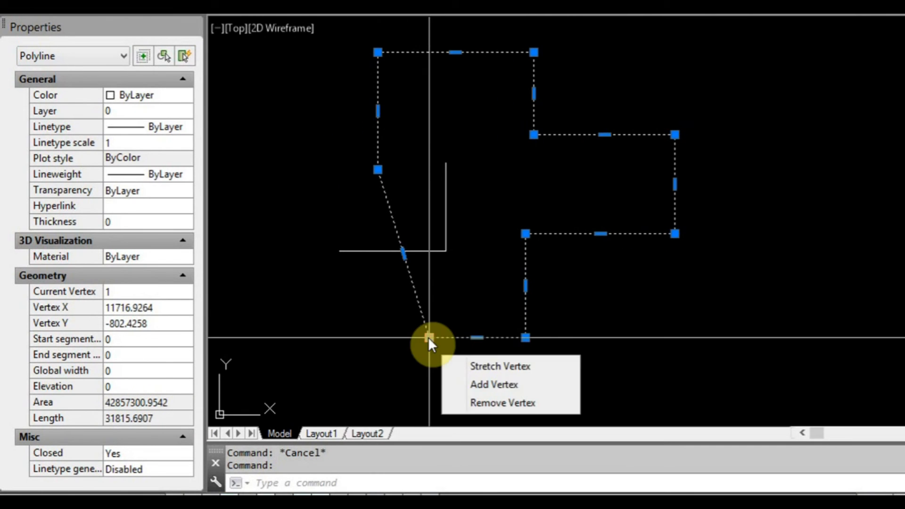
pyautogui.click(429, 337)
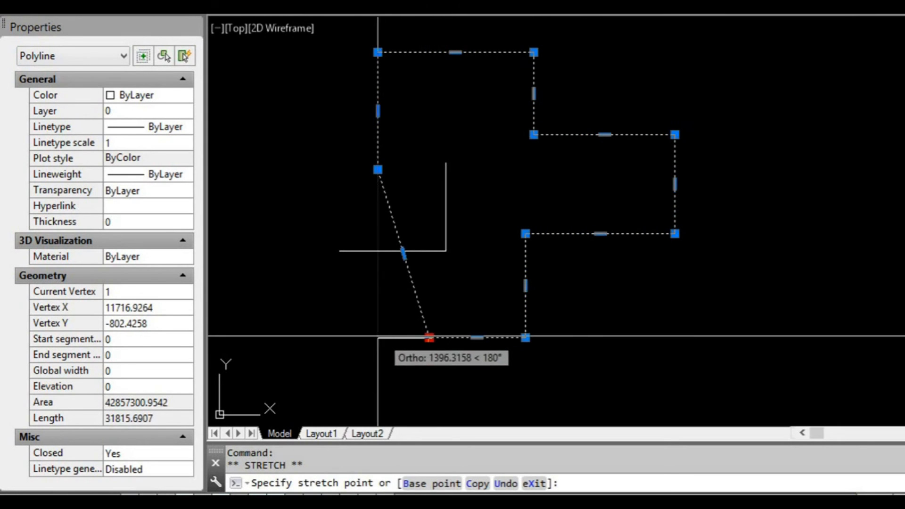
pyautogui.click(325, 339)
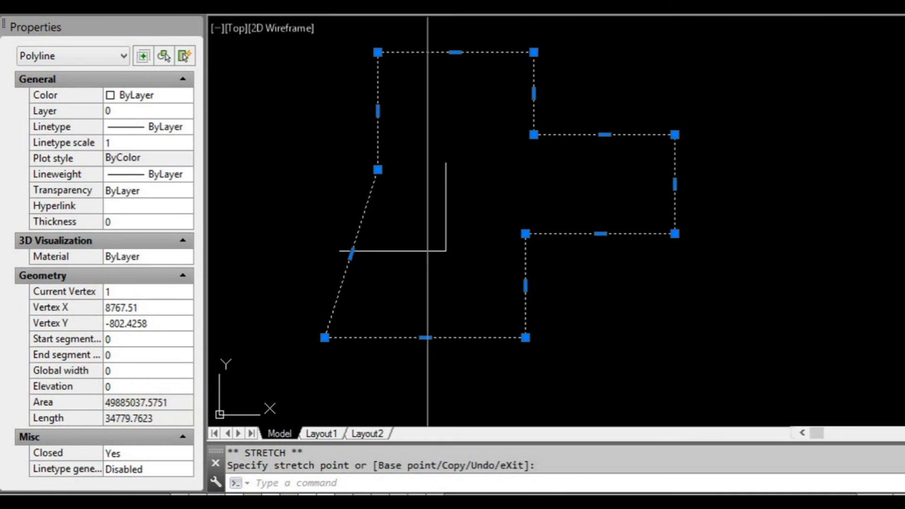
# - Stretch the polyline's bottom-right vertex and the inner corner above it straight down
pyautogui.click(526, 337)
pyautogui.click(537, 391)
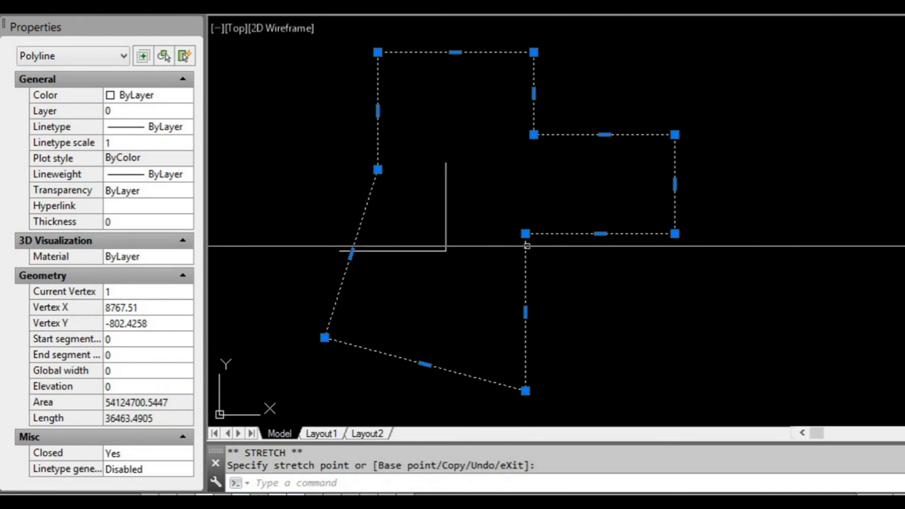
pyautogui.click(525, 234)
pyautogui.click(582, 323)
# - Stretch the right arm's lower vertex outward to the right and its upper vertex straight up, and clear the selection
pyautogui.moveTo(601, 311); pyautogui.dragTo(504, 321, button='middle')
pyautogui.click(578, 243)
pyautogui.click(657, 250)
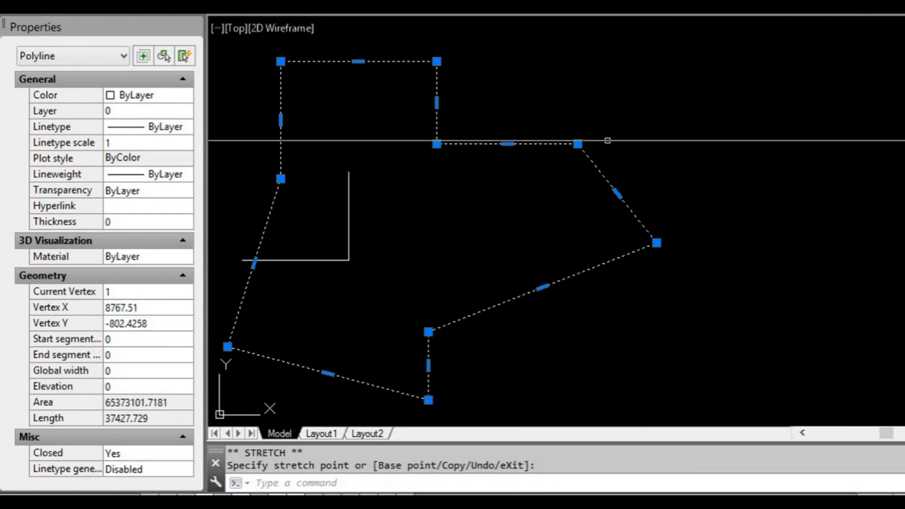
pyautogui.click(578, 144)
pyautogui.click(578, 74)
pyautogui.press('Escape')
# - Start a new polyline in the empty area beside the reshaped outline with a horizontal segment rightward and a shorter vertical segment upward
pyautogui.scroll(-4, 646, 250)
pyautogui.scroll(2, 570, 226)
pyautogui.moveTo(570, 227); pyautogui.dragTo(540, 232, button='middle')
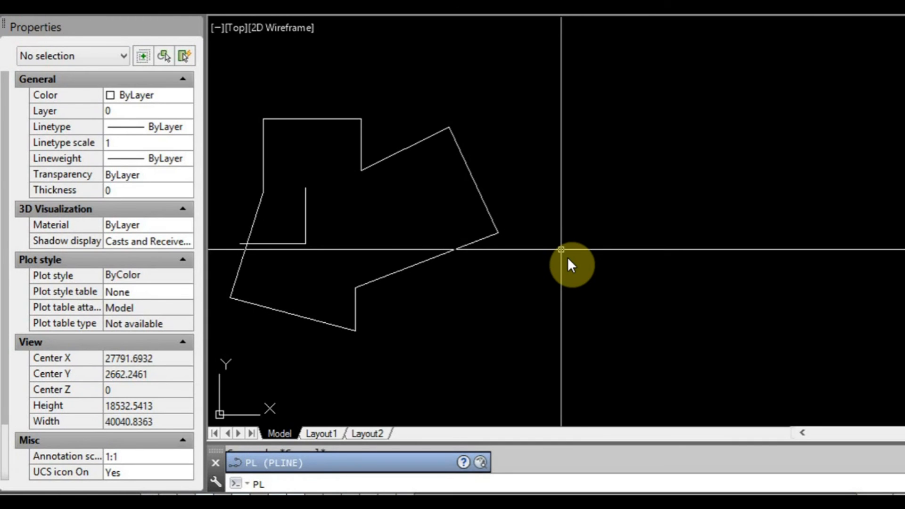
pyautogui.press('Return')
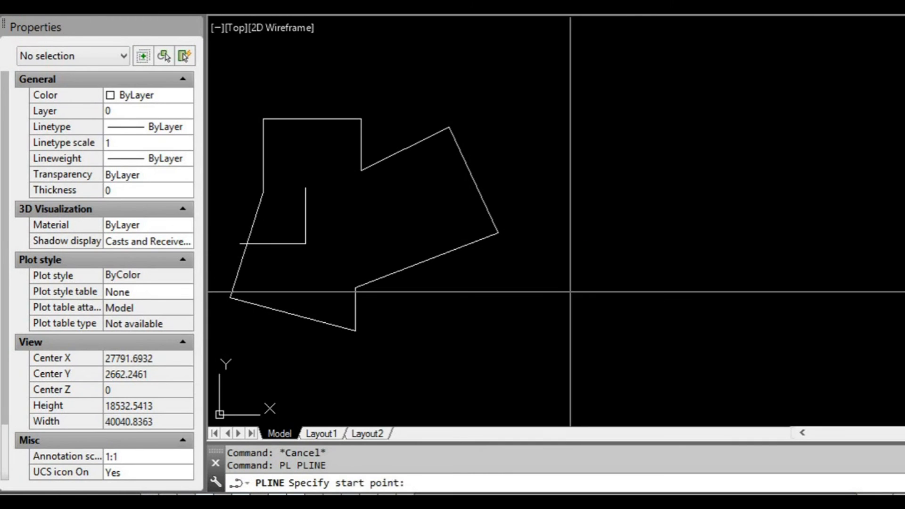
pyautogui.moveTo(579, 297); pyautogui.dragTo(542, 291, button='middle')
pyautogui.click(542, 291)
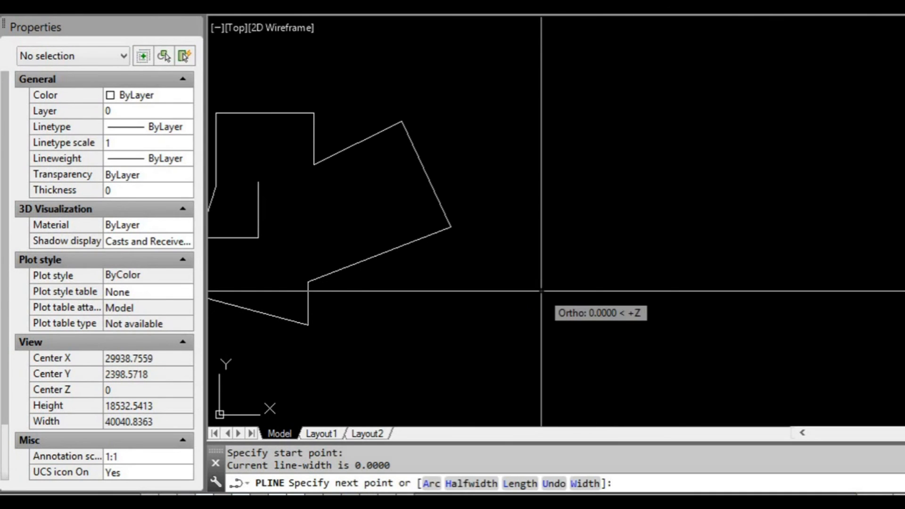
pyautogui.scroll(2, 613, 290)
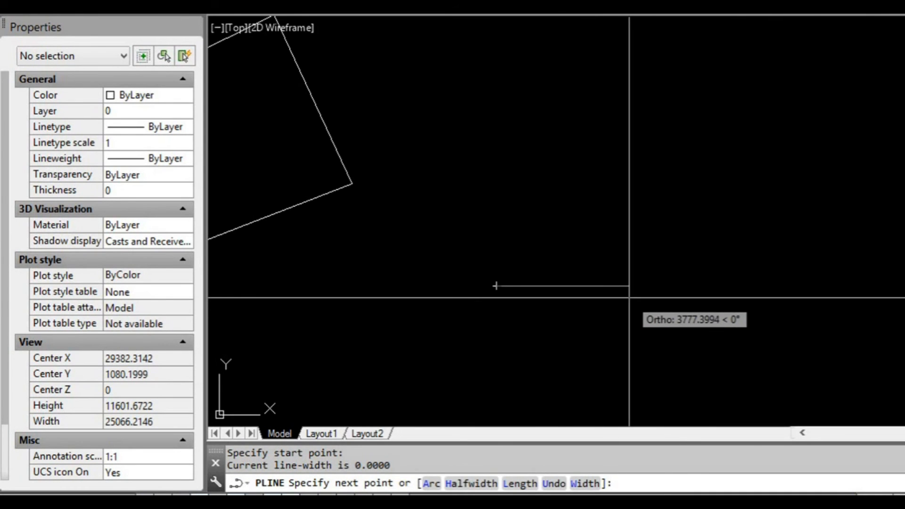
pyautogui.click(647, 286)
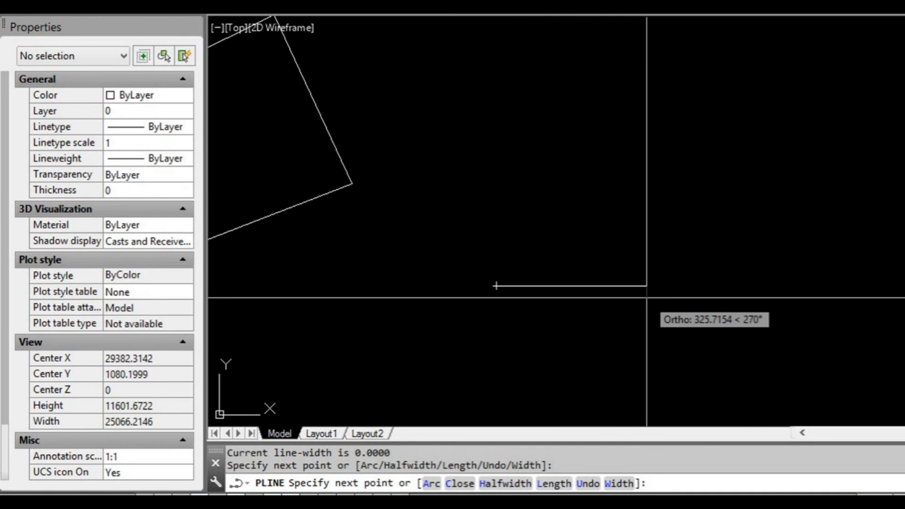
pyautogui.click(647, 207)
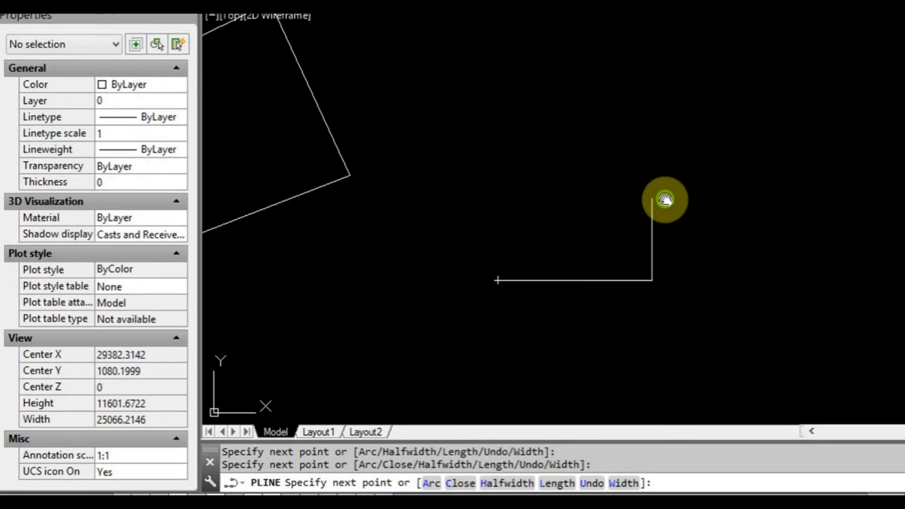
# - Switch the polyline to its Arc option and add a semicircular arc to the right from the top of the vertical segment
pyautogui.moveTo(658, 206); pyautogui.dragTo(647, 211, button='middle')
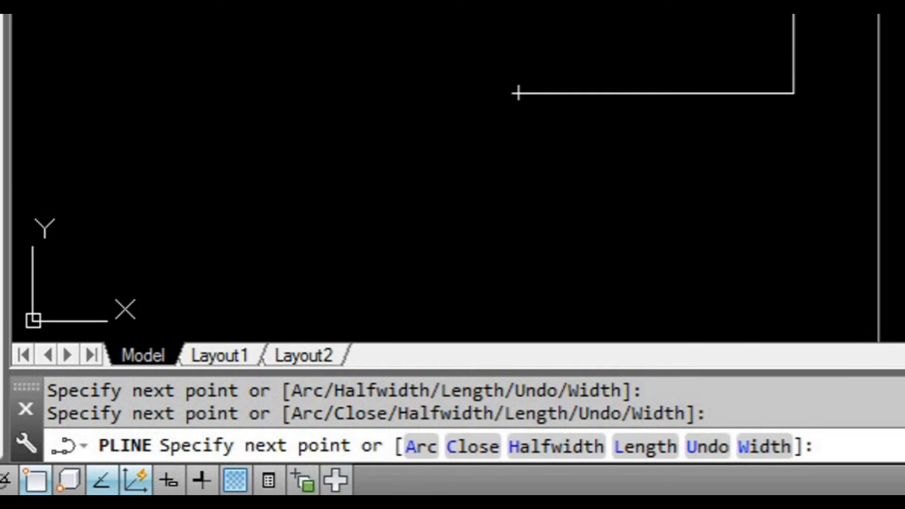
pyautogui.press('Return')
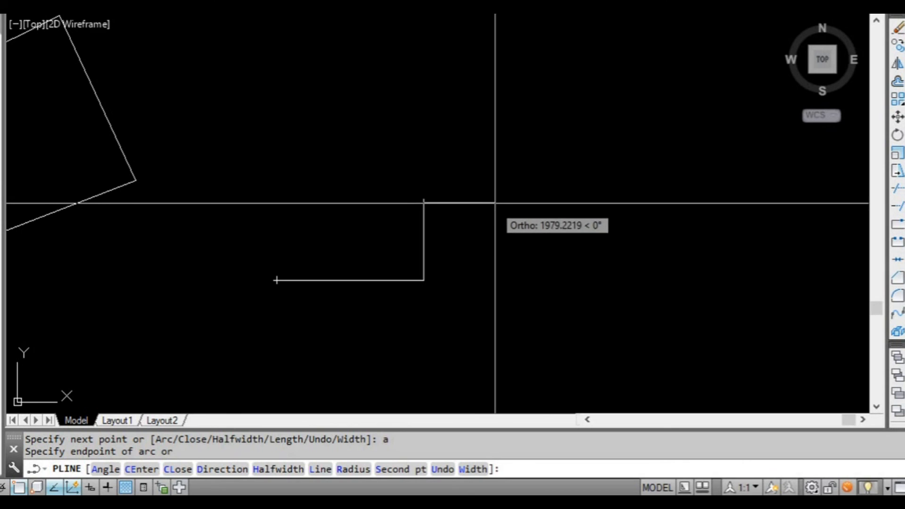
pyautogui.click(522, 204)
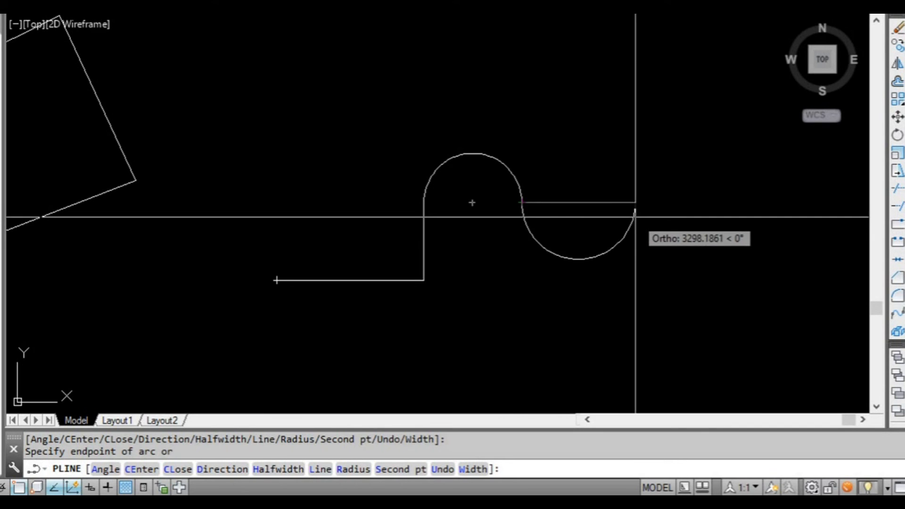
pyautogui.moveTo(576, 238); pyautogui.dragTo(468, 227, button='middle')
pyautogui.scroll(2, 468, 227)
pyautogui.moveTo(495, 198); pyautogui.dragTo(471, 216, button='middle')
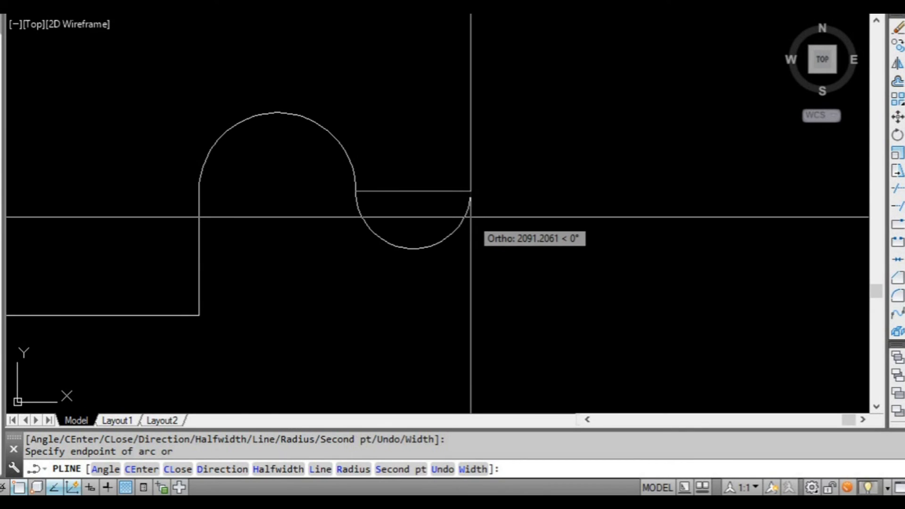
pyautogui.scroll(-2, 469, 217)
pyautogui.moveTo(465, 218); pyautogui.dragTo(440, 226, button='middle')
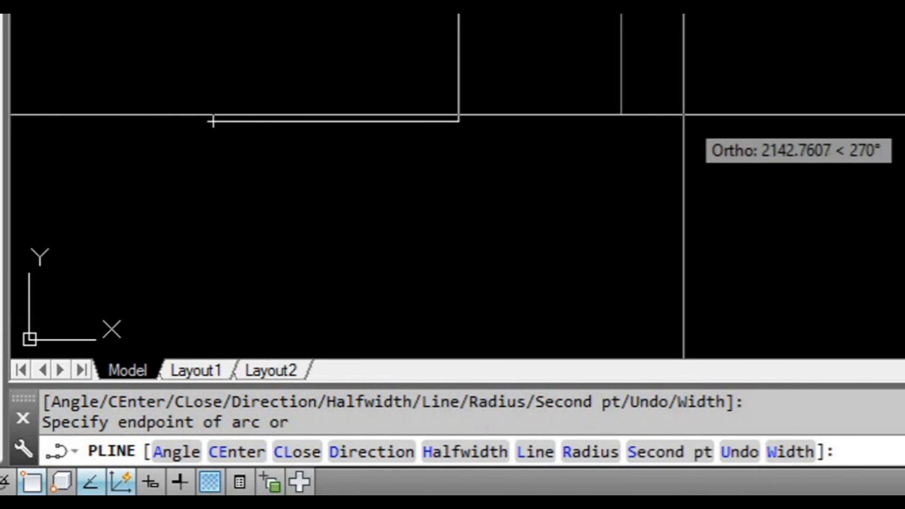
# - With Ortho off, add a Second pt arc curving down and back up from the semicircle's end, and undo that arc
pyautogui.write('s')
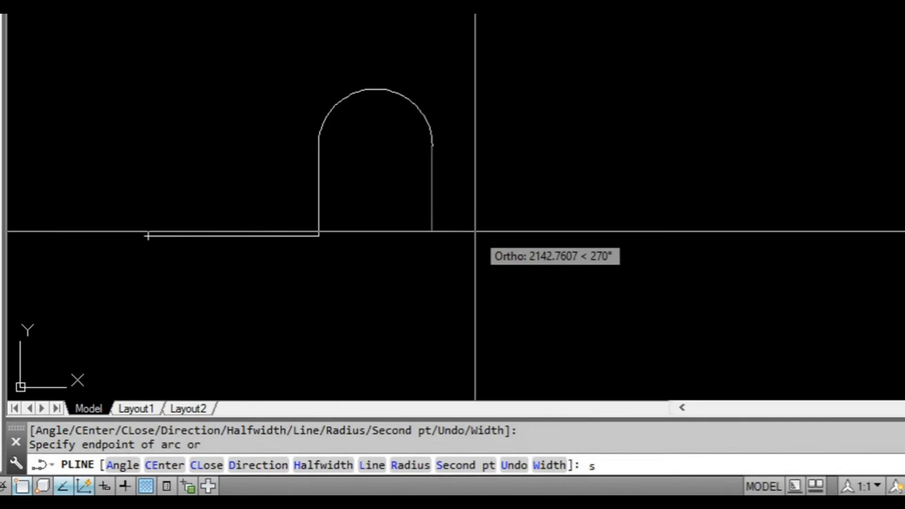
pyautogui.press('Return')
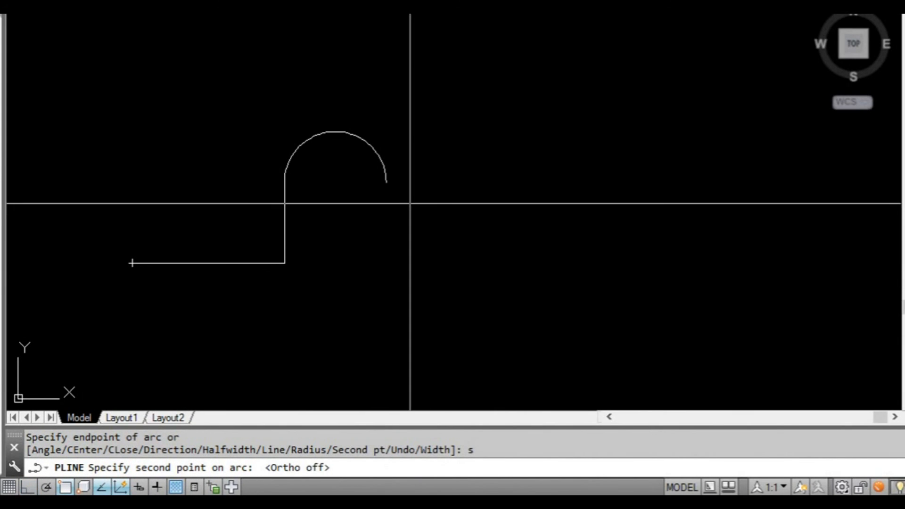
pyautogui.click(440, 222)
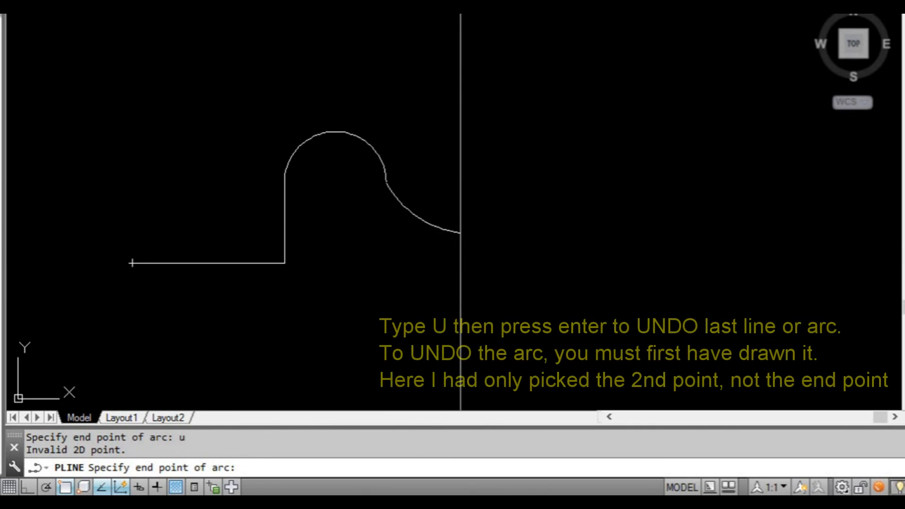
pyautogui.click(446, 186)
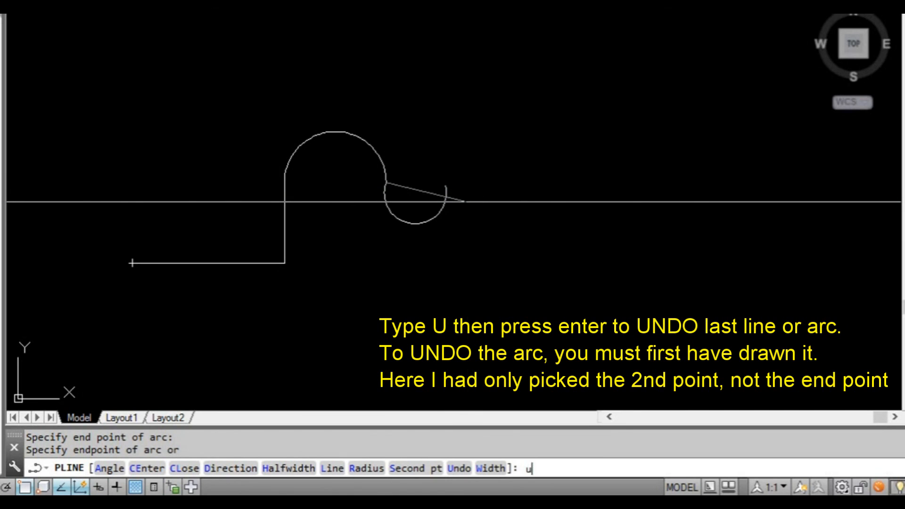
pyautogui.press('Return')
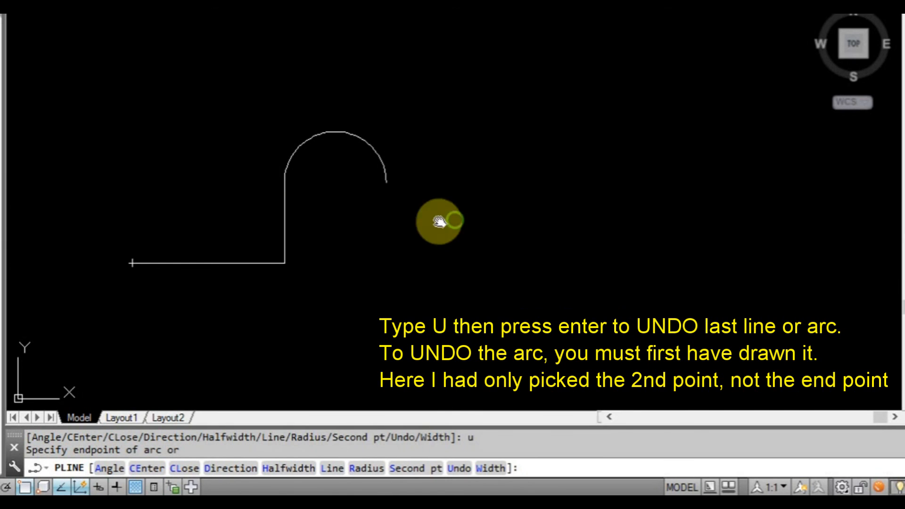
# - Add a Second pt arc from the semicircle's end through the corner of the straight segments to the polyline's start point, and finish the polyline
pyautogui.scroll(2, 358, 212)
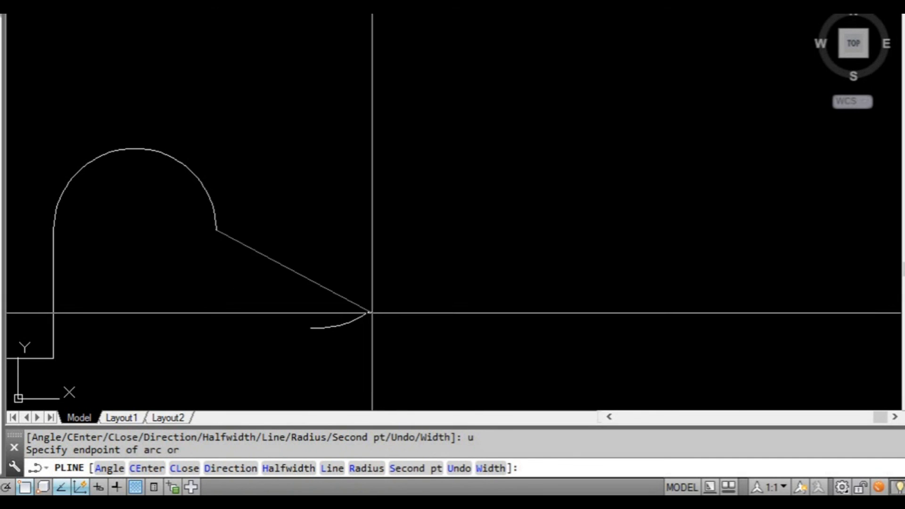
pyautogui.write('s')
pyautogui.press('Return')
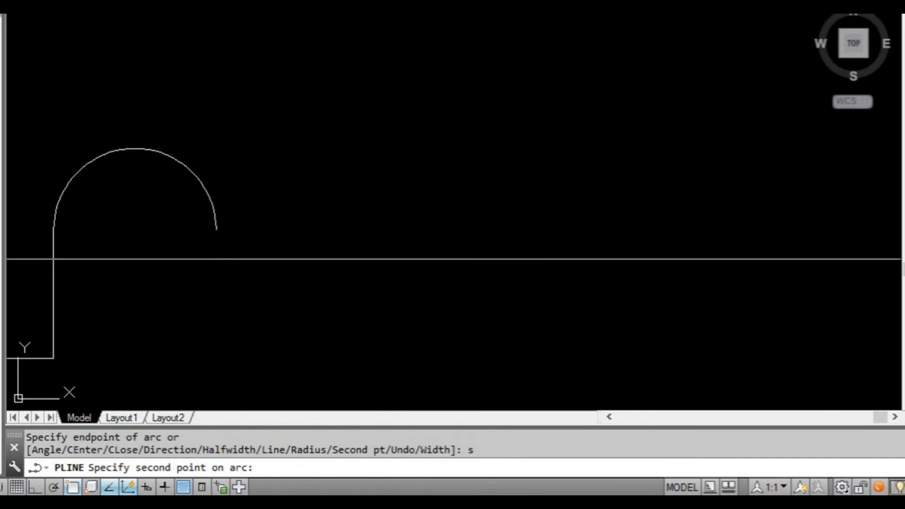
pyautogui.scroll(-2, 336, 253)
pyautogui.moveTo(272, 299); pyautogui.dragTo(333, 266, button='middle')
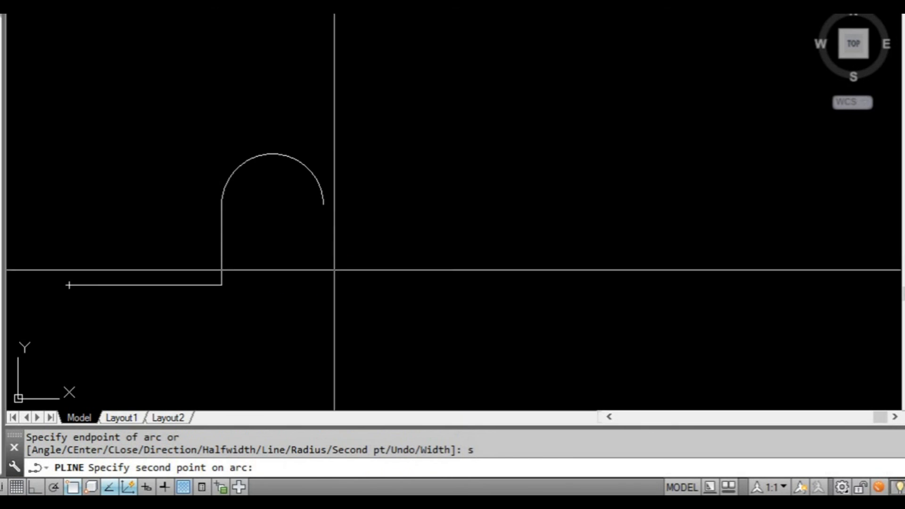
pyautogui.click(227, 289)
pyautogui.moveTo(218, 318); pyautogui.dragTo(353, 291, button='middle')
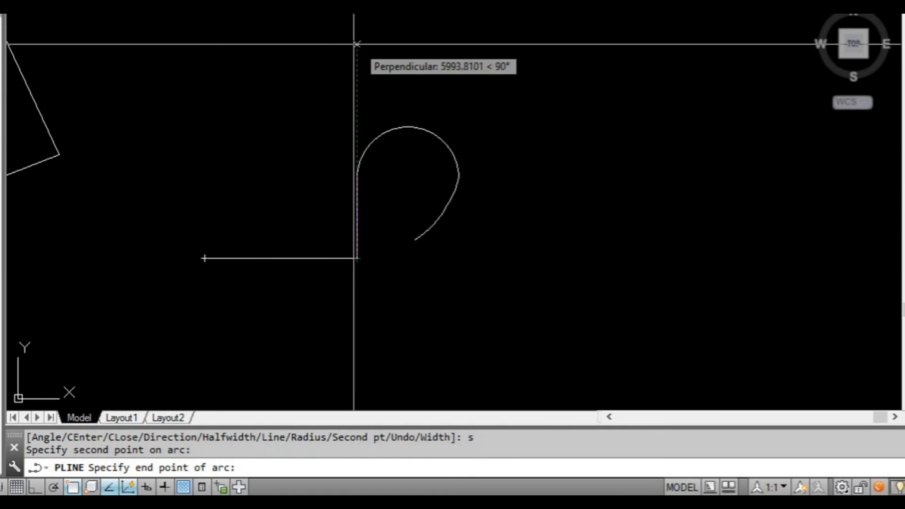
pyautogui.click(204, 259)
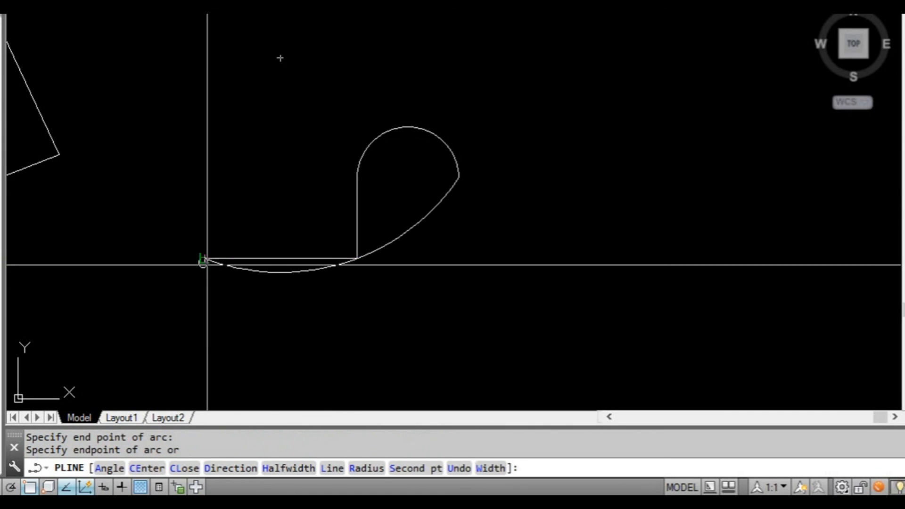
pyautogui.press('Return')
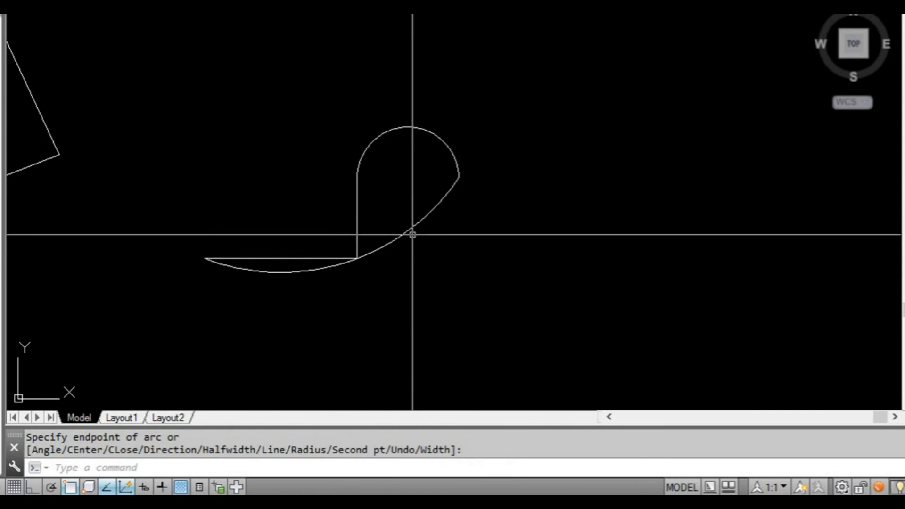
# - Select the looped line-and-arc polyline and erase it
pyautogui.click(412, 231)
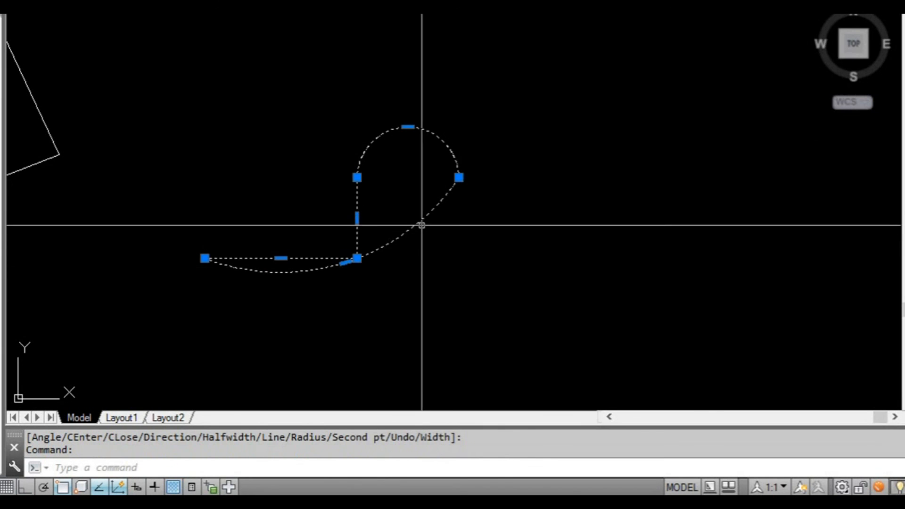
pyautogui.press('Escape')
pyautogui.click(418, 219)
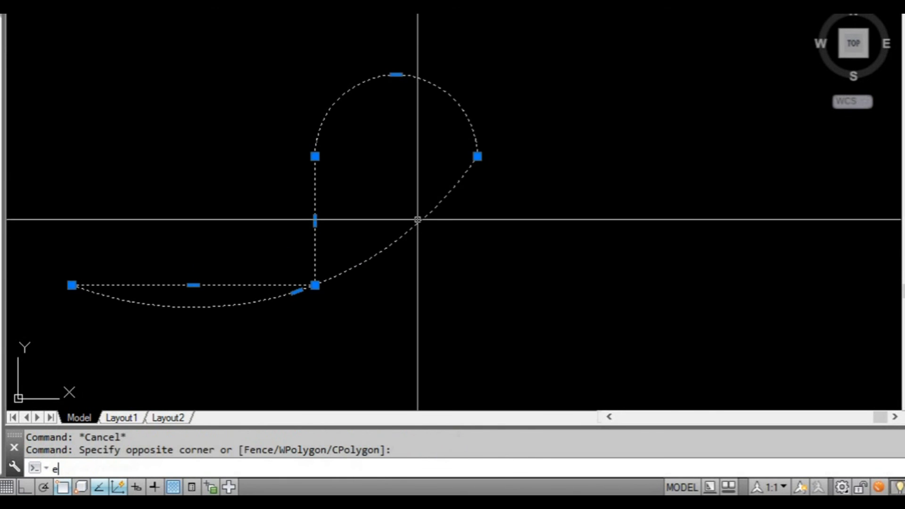
pyautogui.press('Return')
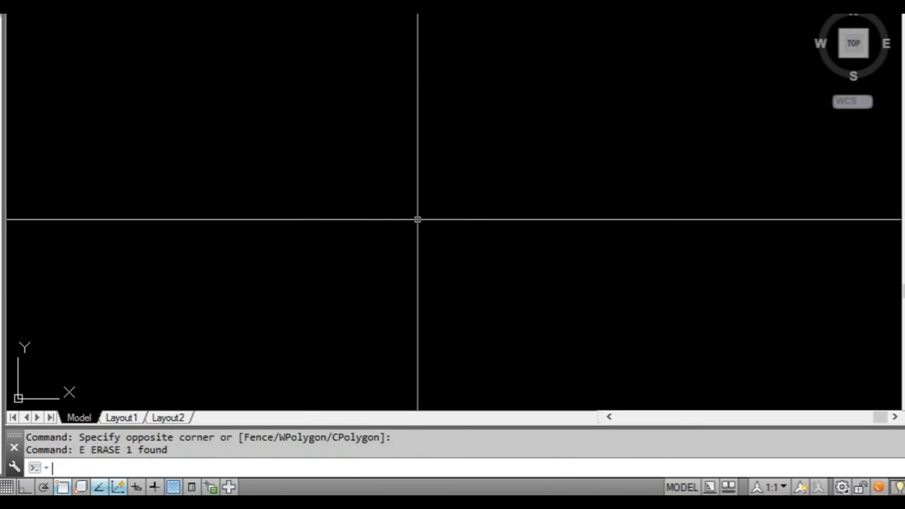
# - Start a polyline right of the existing shapes and, with Ortho on, draw three stepped segments running right, up and right
pyautogui.write('pl')
pyautogui.press('Return')
pyautogui.scroll(-1, 301, 238)
pyautogui.moveTo(301, 237); pyautogui.dragTo(346, 231, button='middle')
pyautogui.click(245, 268)
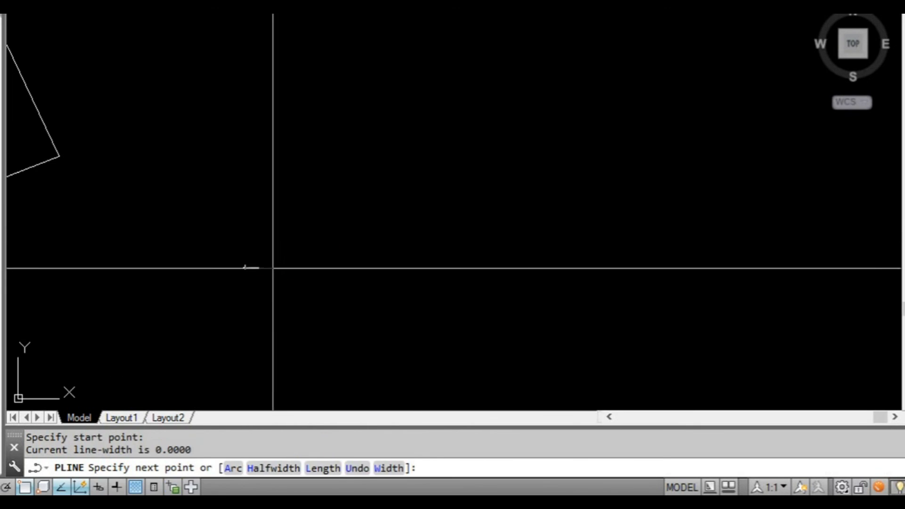
pyautogui.press('F8')
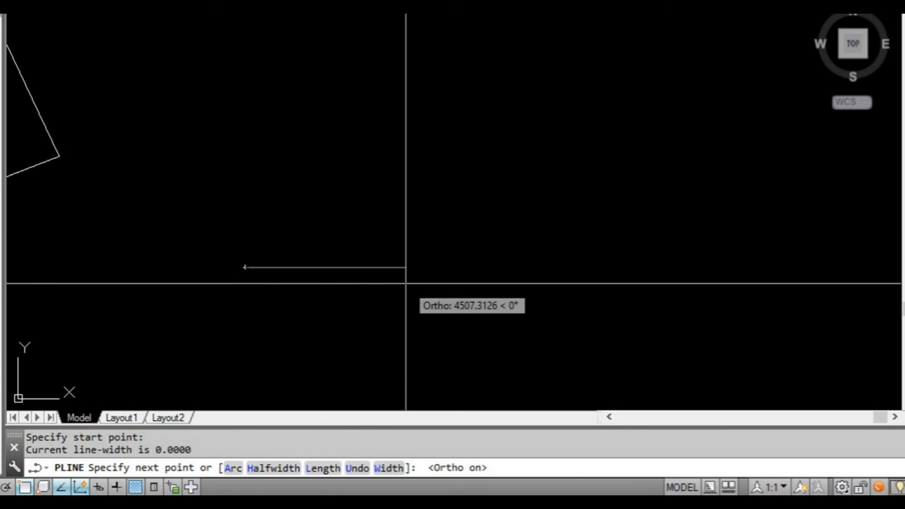
pyautogui.click(406, 283)
pyautogui.click(407, 147)
pyautogui.click(564, 150)
pyautogui.moveTo(519, 220); pyautogui.dragTo(489, 233, button='middle')
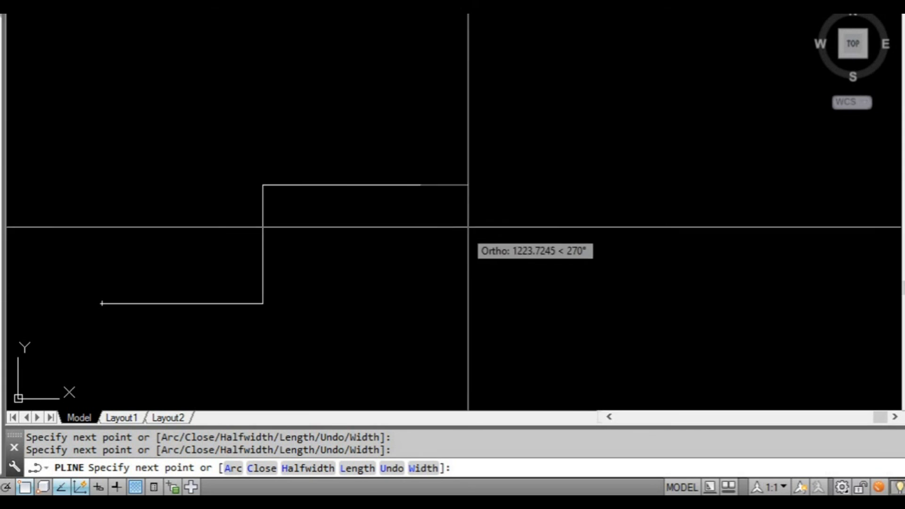
# - Switch the polyline to its Arc option and, with Ortho off, add an arc curving up to the right from the last segment
pyautogui.press('Return')
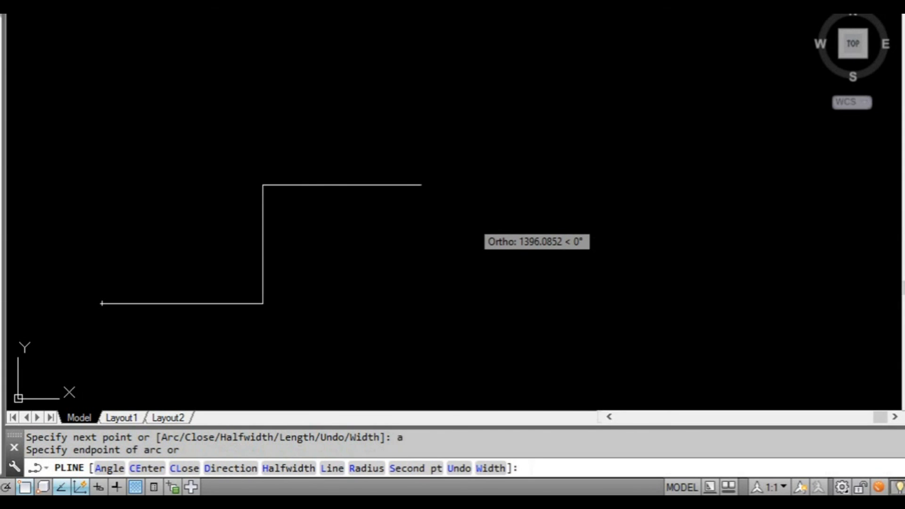
pyautogui.moveTo(478, 199); pyautogui.dragTo(441, 227, button='middle')
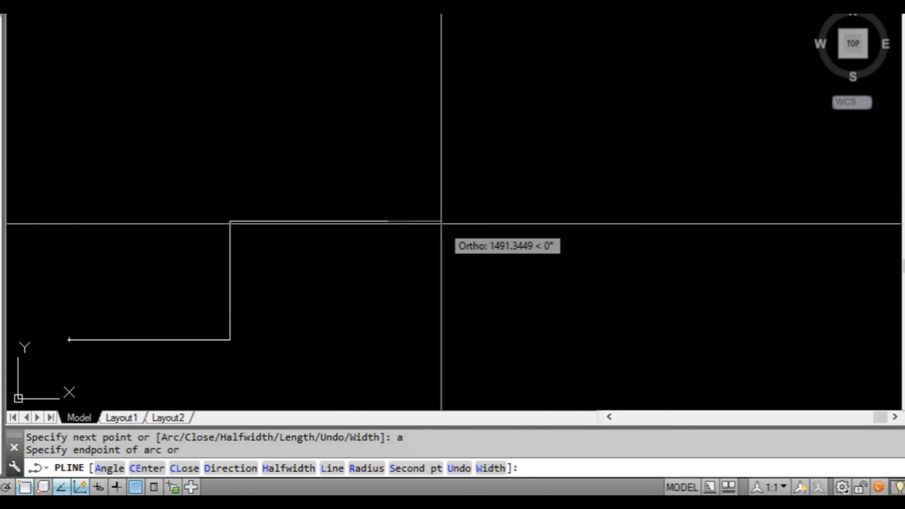
pyautogui.press('F8')
pyautogui.moveTo(443, 179); pyautogui.dragTo(435, 249, button='middle')
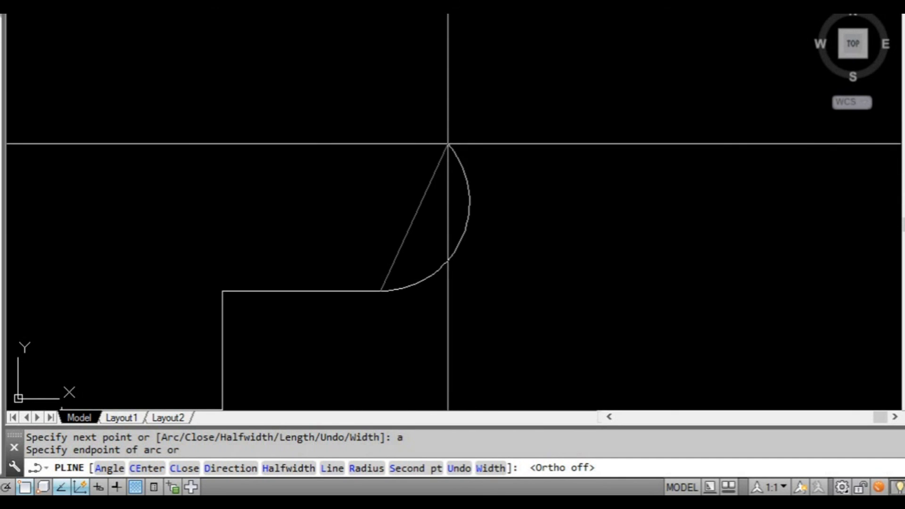
pyautogui.press('F8')
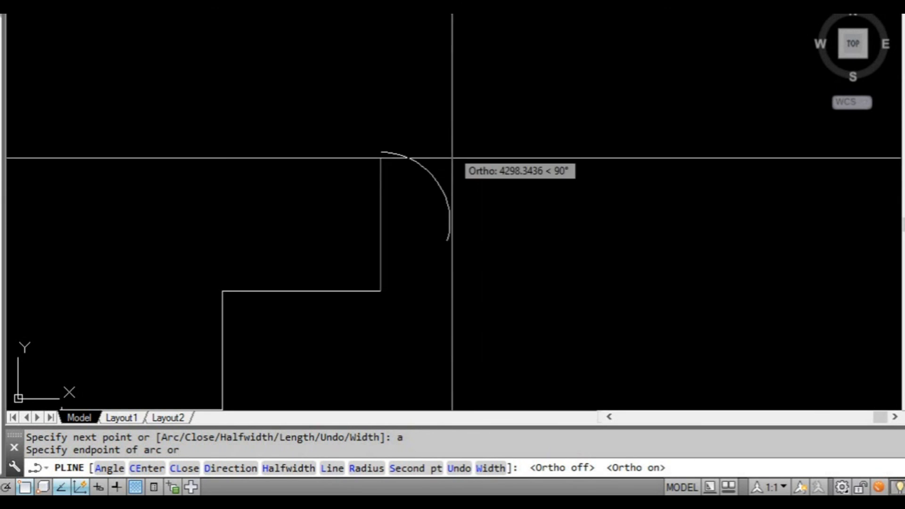
pyautogui.press('F8')
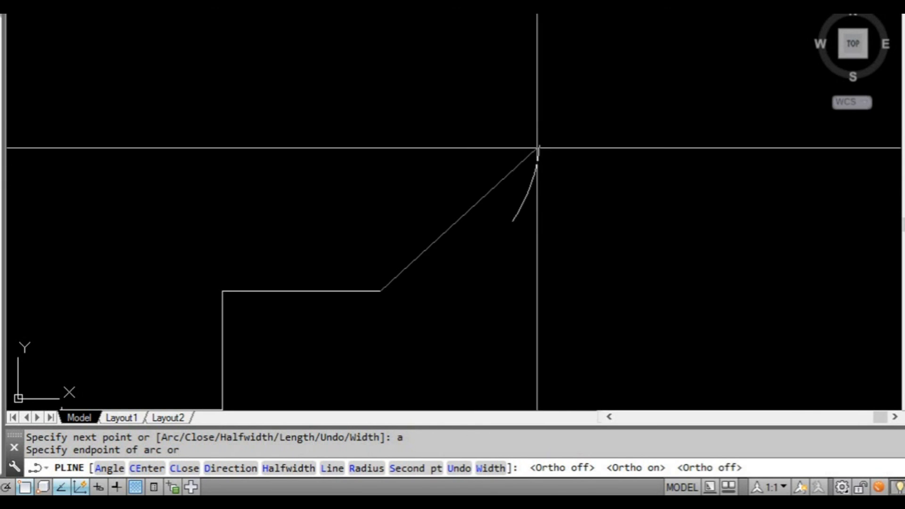
pyautogui.click(526, 104)
# - Add three more connected arcs that curve over to the left, dip down and rise again above the smaller shape
pyautogui.scroll(-1, 460, 137)
pyautogui.moveTo(446, 174); pyautogui.dragTo(485, 292, button='middle')
pyautogui.click(427, 111)
pyautogui.click(254, 141)
pyautogui.click(79, 112)
pyautogui.moveTo(59, 109); pyautogui.dragTo(350, 97, button='middle')
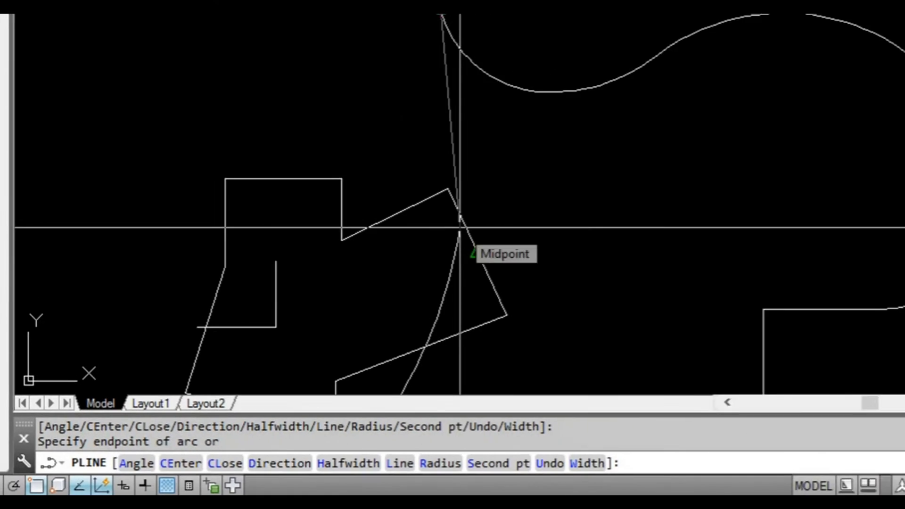
# - Switch the polyline back to its Line option and add slanted segments to the left, back to the right and down between the shapes
pyautogui.write('l')
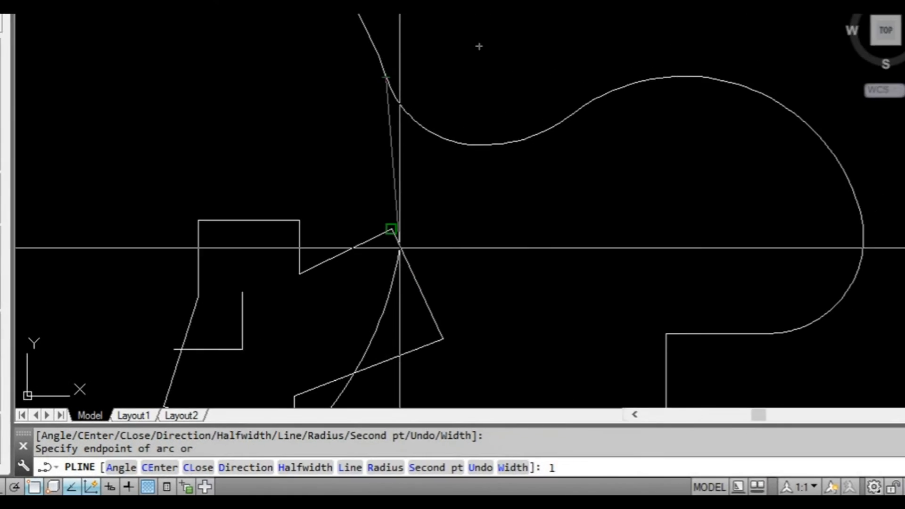
pyautogui.press('Return')
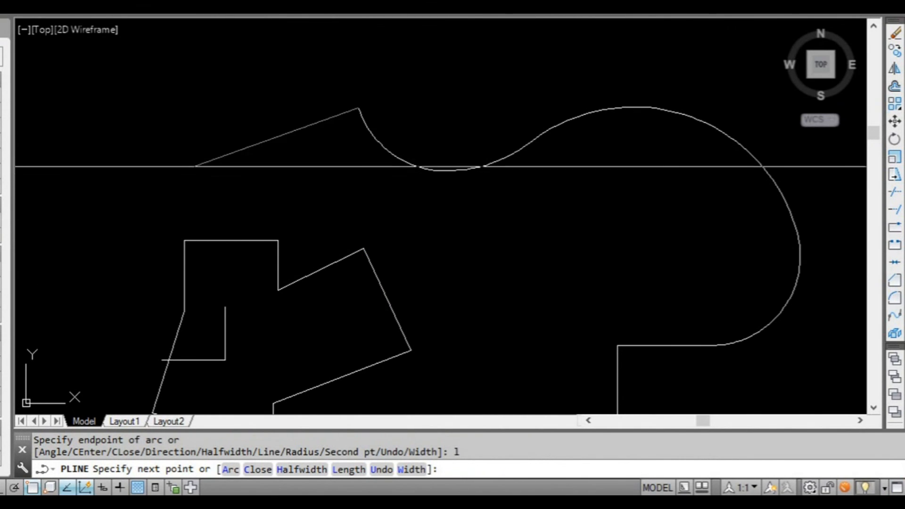
pyautogui.click(191, 149)
pyautogui.click(313, 196)
pyautogui.click(497, 239)
pyautogui.moveTo(486, 301); pyautogui.dragTo(459, 152, button='middle')
pyautogui.click(450, 181)
pyautogui.click(312, 291)
# - With Ortho on, add stepped segments running down, right, down and right, and close the polyline to its start point
pyautogui.moveTo(312, 330)
pyautogui.mouseDown(button='middle')
pyautogui.moveTo(319, 300)
pyautogui.moveTo(304, 193)
pyautogui.mouseUp(button='middle')
pyautogui.click(307, 291)
pyautogui.press('F8')
pyautogui.click(422, 291)
pyautogui.moveTo(413, 364); pyautogui.dragTo(240, 277, button='middle')
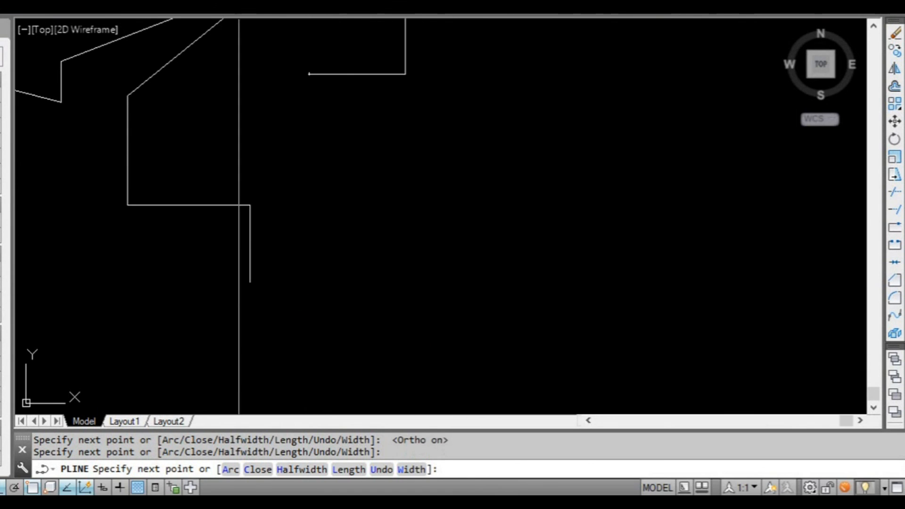
pyautogui.click(388, 301)
pyautogui.moveTo(404, 238); pyautogui.dragTo(408, 308, button='middle')
pyautogui.moveTo(400, 212); pyautogui.dragTo(459, 272, button='middle')
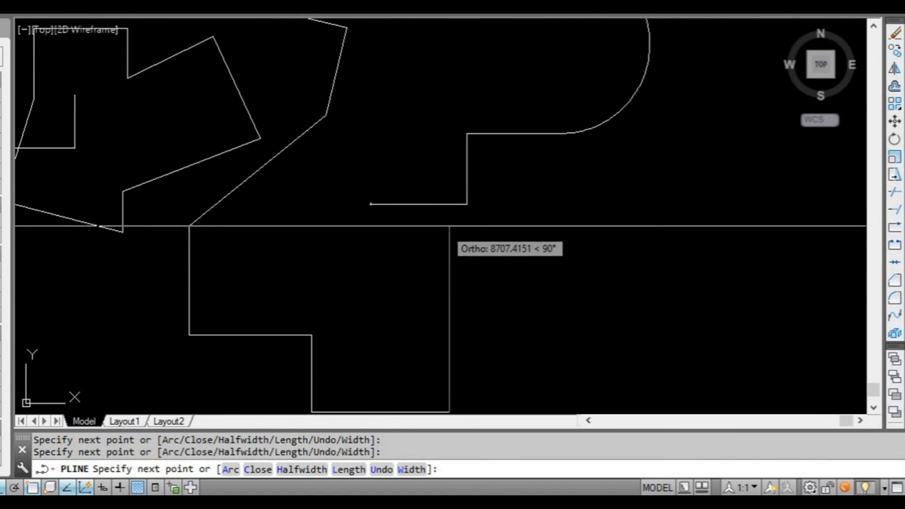
pyautogui.moveTo(406, 219); pyautogui.dragTo(307, 150, button='middle')
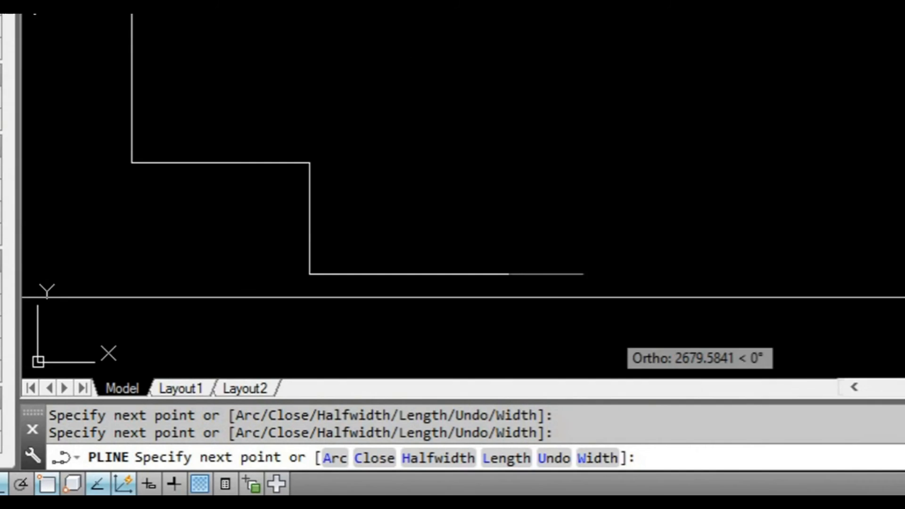
pyautogui.write('c')
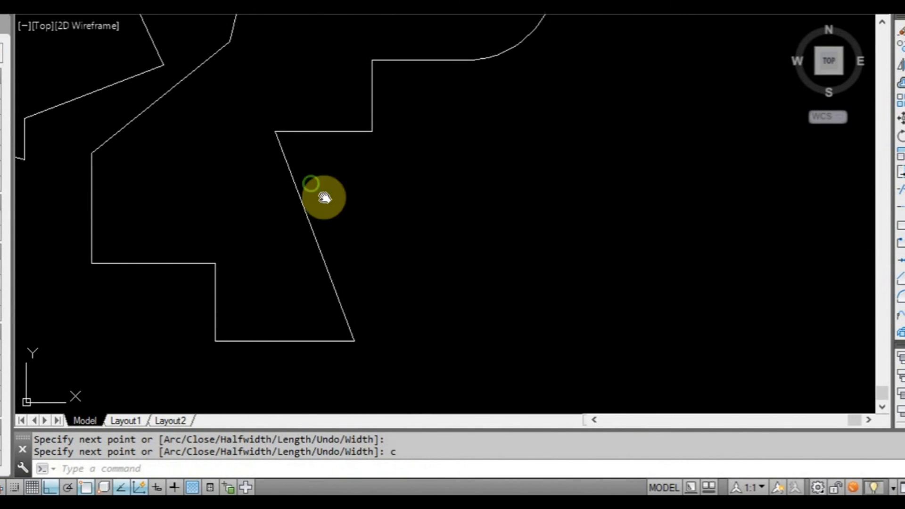
# - Select the closed line-and-arc polyline and examine its area and length in its properties
pyautogui.moveTo(324, 197); pyautogui.dragTo(365, 251, button='middle')
pyautogui.click(370, 186)
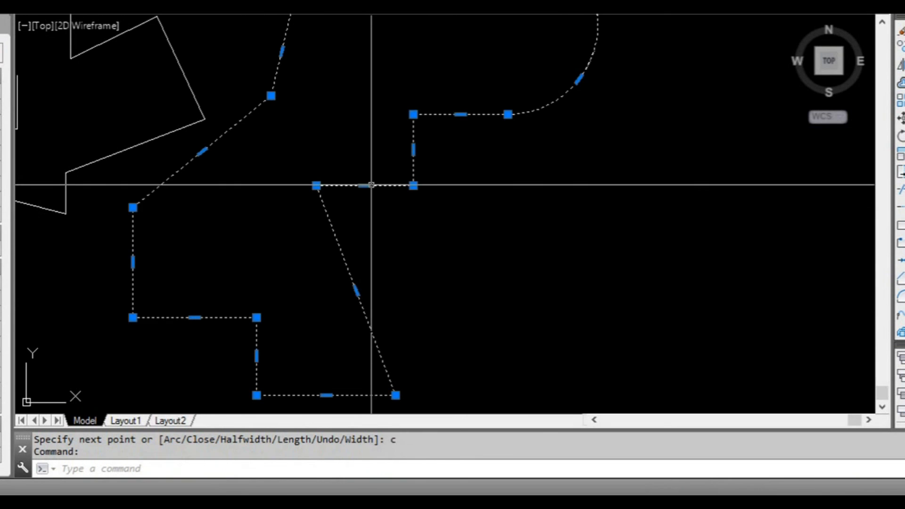
pyautogui.middleClick(372, 229)
pyautogui.middleClick(372, 229)
pyautogui.moveTo(470, 222); pyautogui.dragTo(380, 196, button='middle')
pyautogui.click(486, 185)
pyautogui.click(446, 206)
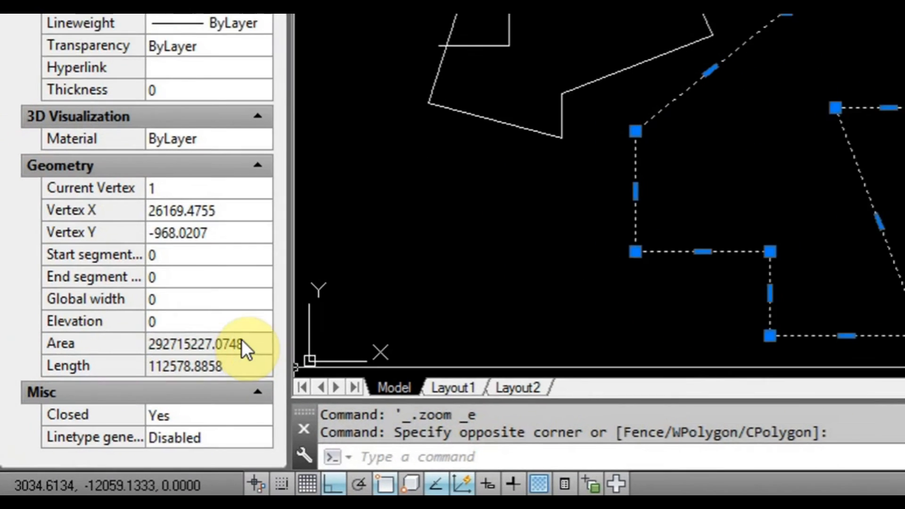
# - Stretch the closed polyline's lower-right vertex farther to the right and deselect the polyline
pyautogui.click(719, 370)
pyautogui.click(710, 386)
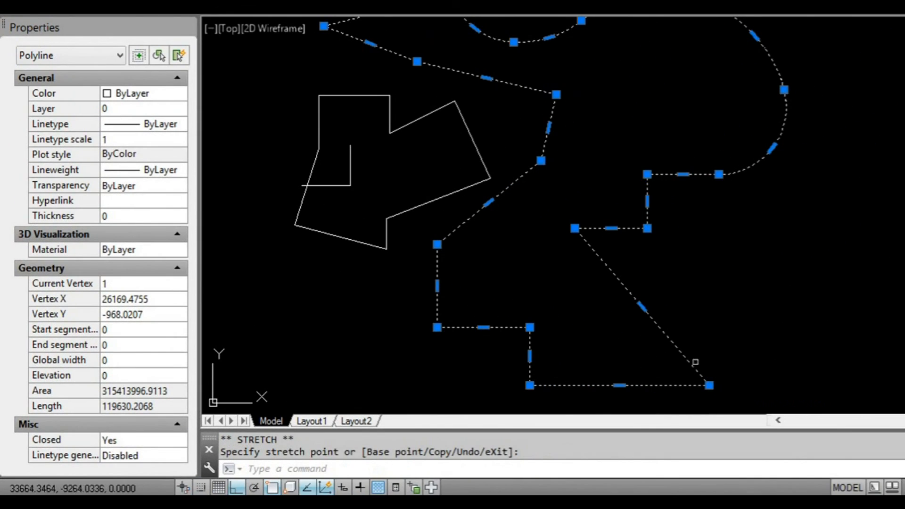
pyautogui.scroll(-1, 657, 323)
pyautogui.press('Escape')
pyautogui.middleClick(632, 313)
pyautogui.middleClick(631, 314)
pyautogui.moveTo(675, 295); pyautogui.dragTo(532, 288, button='middle')
pyautogui.moveTo(585, 230); pyautogui.dragTo(616, 285, button='middle')
pyautogui.moveTo(564, 127); pyautogui.dragTo(567, 181, button='middle')
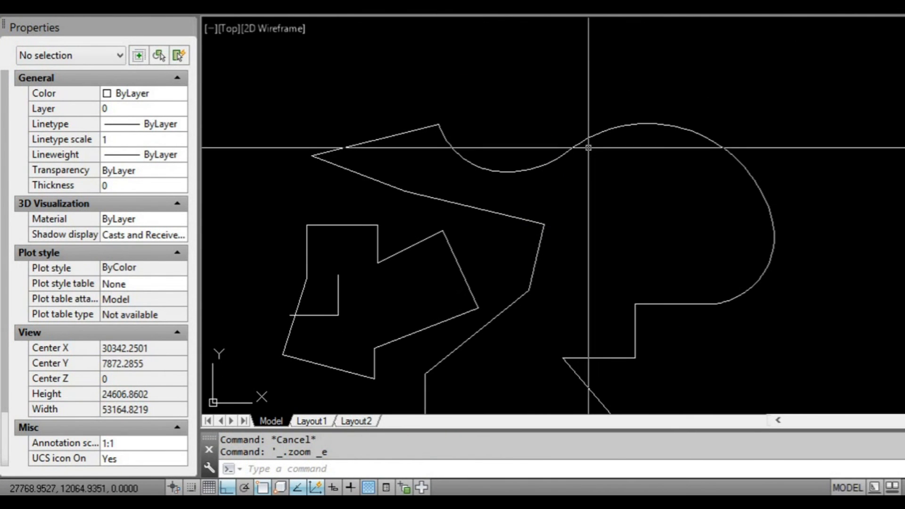
pyautogui.click(588, 140)
pyautogui.press('Escape')
pyautogui.moveTo(604, 234); pyautogui.dragTo(560, 134, button='middle')
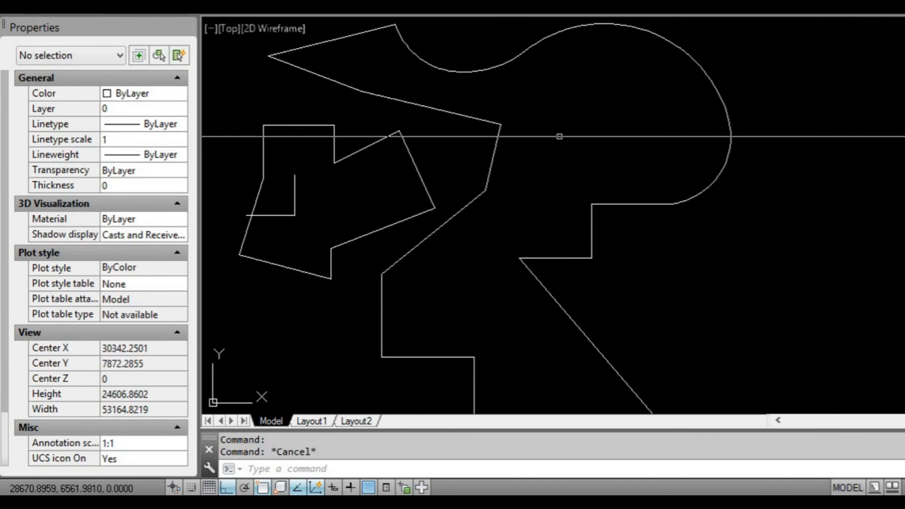
pyautogui.scroll(-1, 564, 154)
pyautogui.moveTo(640, 199)
pyautogui.mouseDown(button='middle')
pyautogui.moveTo(630, 191)
pyautogui.moveTo(628, 130)
pyautogui.moveTo(598, 178)
pyautogui.mouseUp(button='middle')
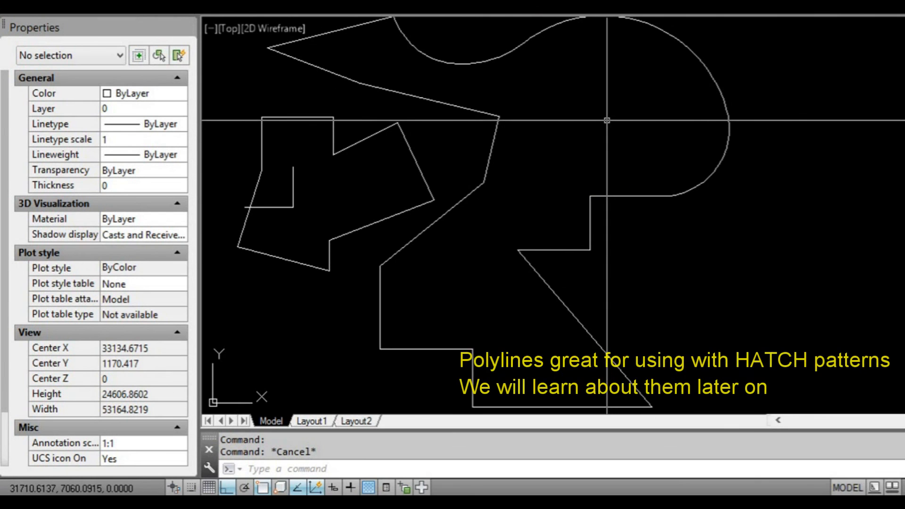
pyautogui.moveTo(610, 98)
pyautogui.mouseDown(button='middle')
pyautogui.moveTo(638, 107)
pyautogui.moveTo(625, 50)
pyautogui.mouseUp(button='middle')
pyautogui.moveTo(637, 254)
pyautogui.mouseDown(button='middle')
pyautogui.moveTo(610, 198)
pyautogui.moveTo(613, 233)
pyautogui.mouseUp(button='middle')
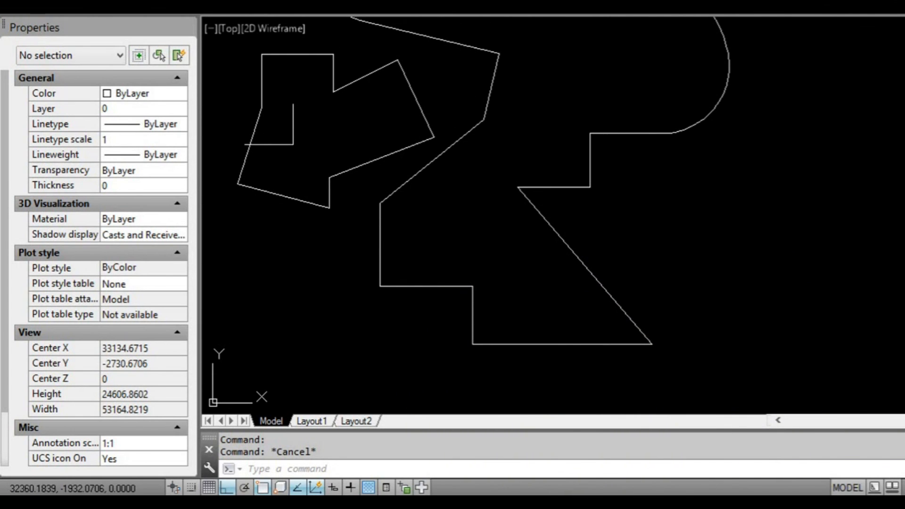
pyautogui.moveTo(624, 235)
pyautogui.mouseDown(button='middle')
pyautogui.moveTo(613, 237)
pyautogui.moveTo(618, 133)
pyautogui.moveTo(643, 211)
pyautogui.moveTo(625, 215)
pyautogui.moveTo(618, 176)
pyautogui.mouseUp(button='middle')
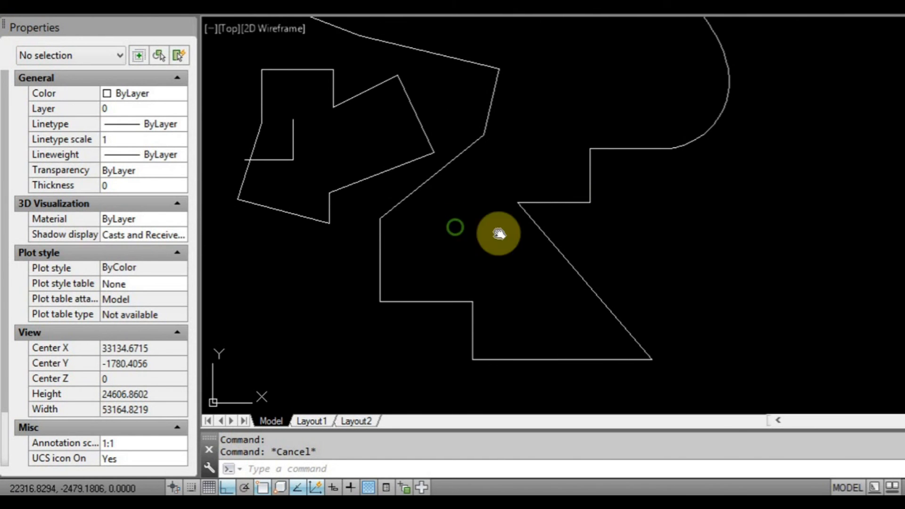
# - In the empty area left of the shapes, draw four connected lines stepping right, up, right and up with Ortho on
pyautogui.moveTo(498, 233); pyautogui.dragTo(735, 250, button='middle')
pyautogui.moveTo(484, 192); pyautogui.dragTo(596, 240, button='middle')
pyautogui.scroll(2, 488, 169)
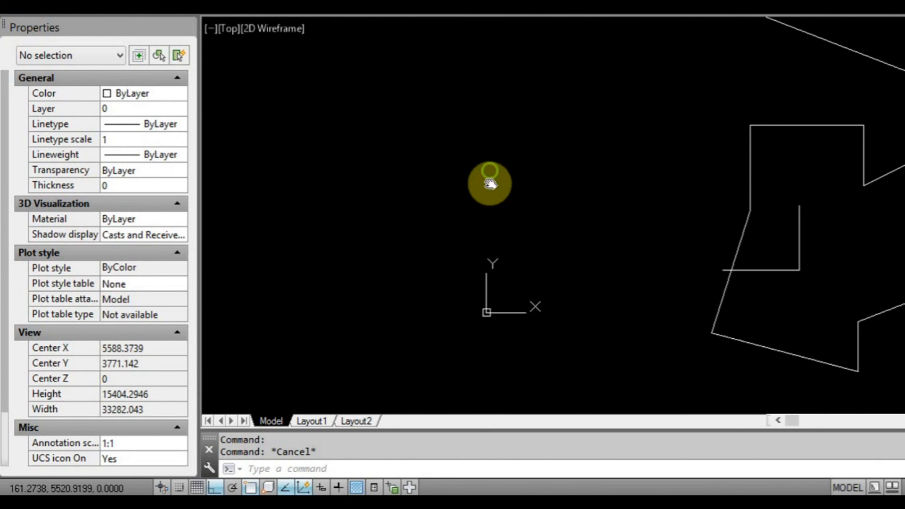
pyautogui.moveTo(491, 184); pyautogui.dragTo(492, 193, button='middle')
pyautogui.write('L')
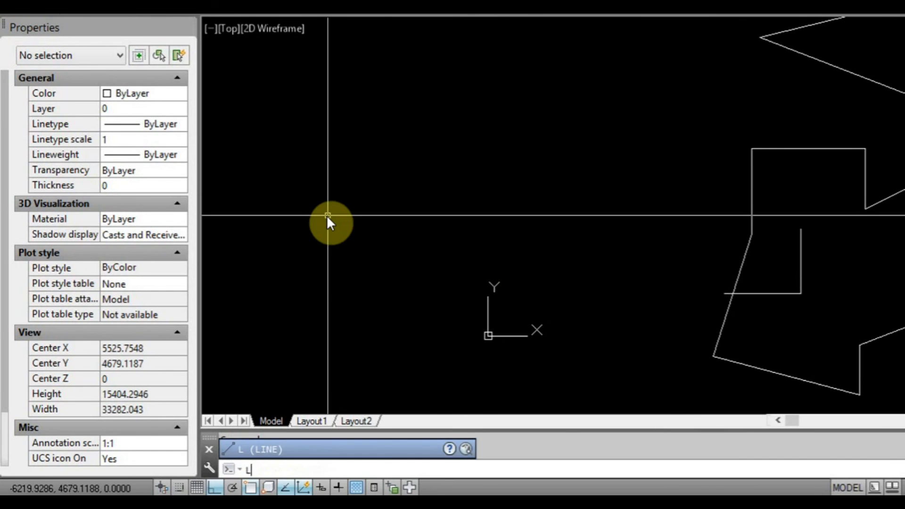
pyautogui.press('Return')
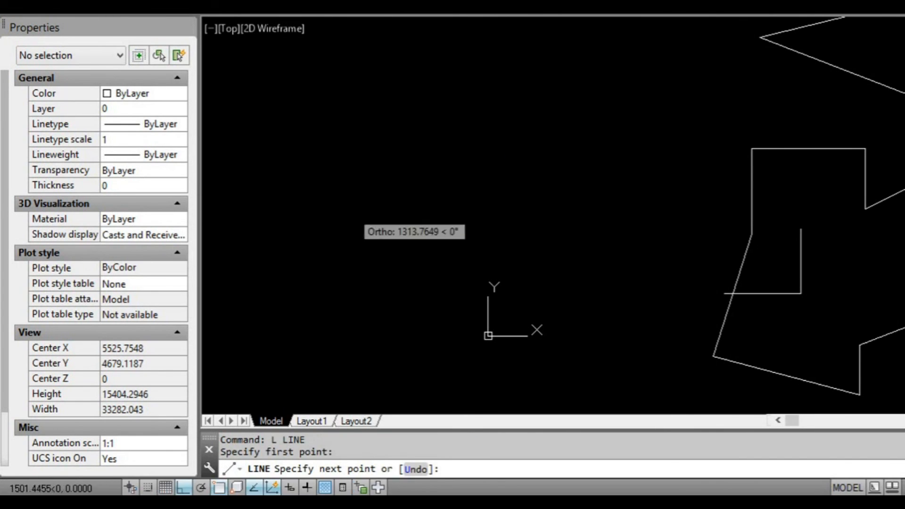
pyautogui.click(509, 81)
pyautogui.click(657, 80)
pyautogui.moveTo(658, 94)
pyautogui.mouseDown(button='middle')
pyautogui.moveTo(649, 213)
pyautogui.moveTo(542, 208)
pyautogui.mouseUp(button='middle')
pyautogui.click(649, 67)
pyautogui.press('Escape')
# - Select the stepped lines one at a time to check whether they are separate objects, clearing the selection each time
pyautogui.click(443, 249)
pyautogui.press('Escape')
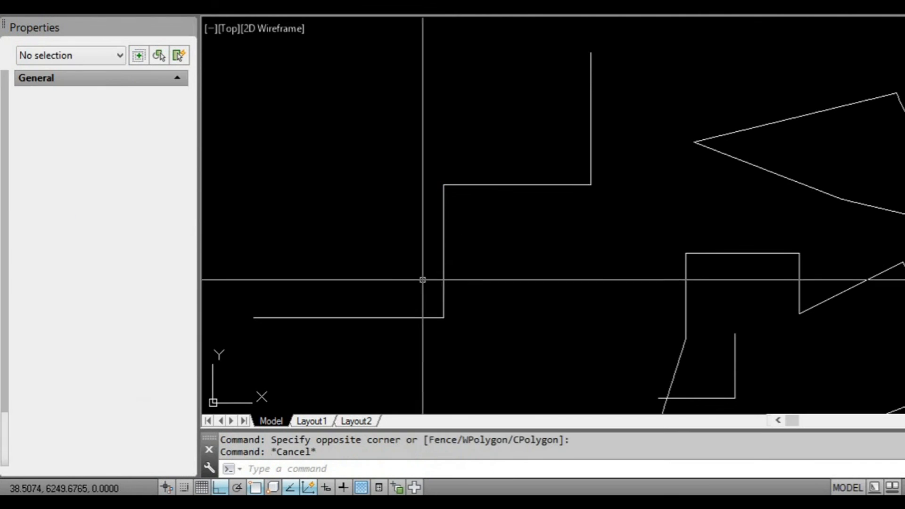
pyautogui.click(410, 317)
pyautogui.press('Escape')
pyautogui.click(534, 213)
pyautogui.click(524, 176)
pyautogui.press('Escape')
pyautogui.click(621, 125)
pyautogui.click(566, 112)
pyautogui.press('Escape')
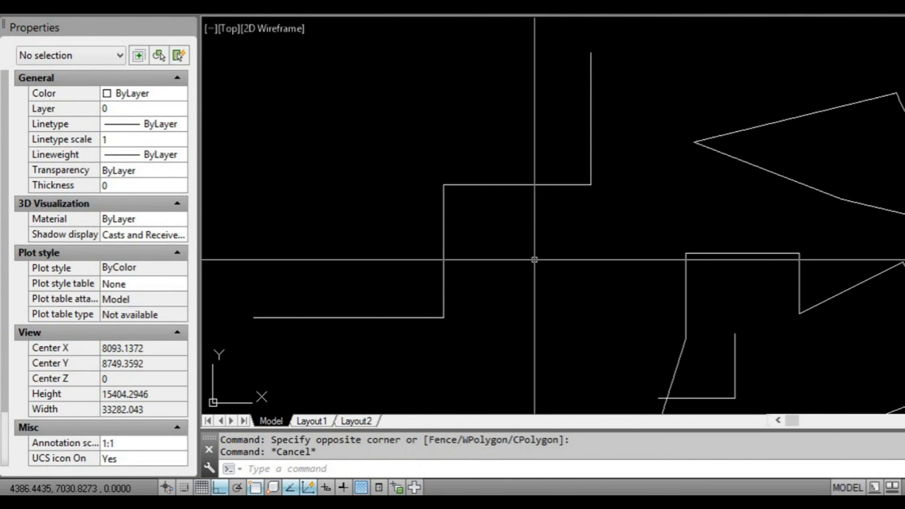
# - Convert the lowest horizontal line of the steps into a polyline with PEDIT, and select it to check its properties
pyautogui.moveTo(457, 262); pyautogui.dragTo(463, 255, button='middle')
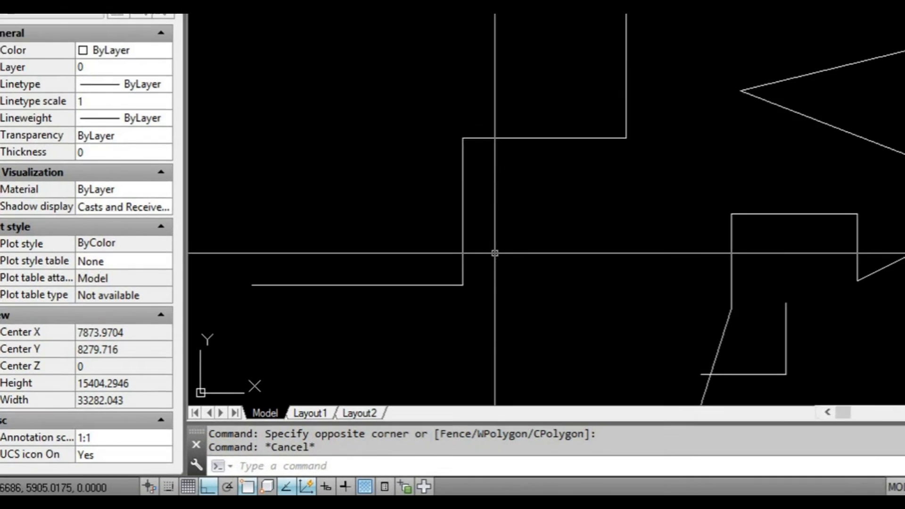
pyautogui.write('p')
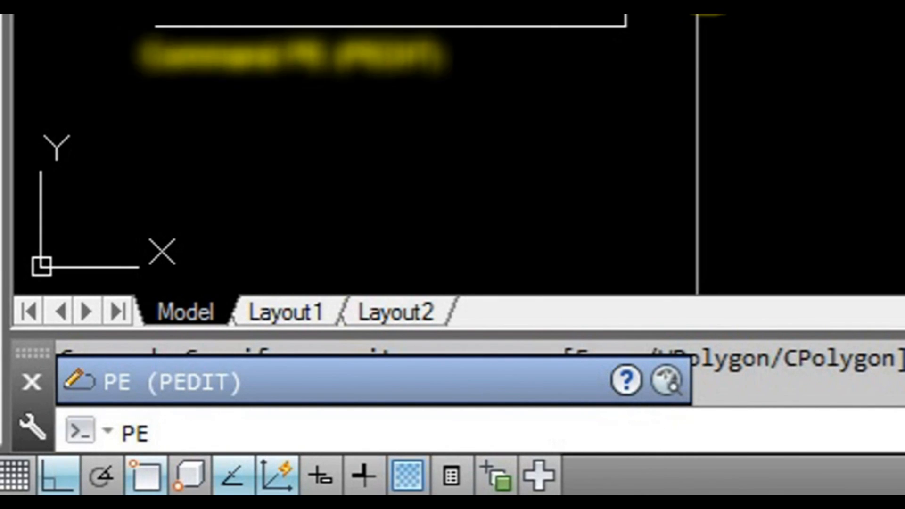
pyautogui.press('Return')
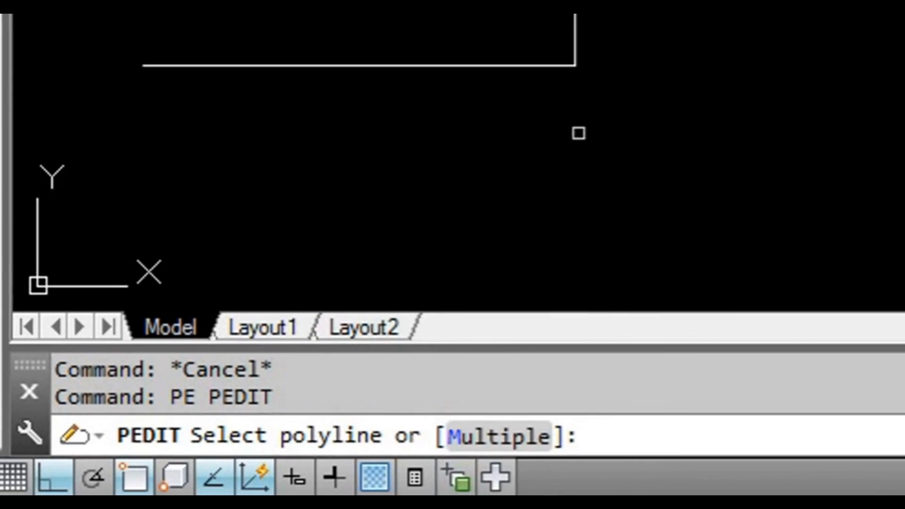
pyautogui.click(498, 79)
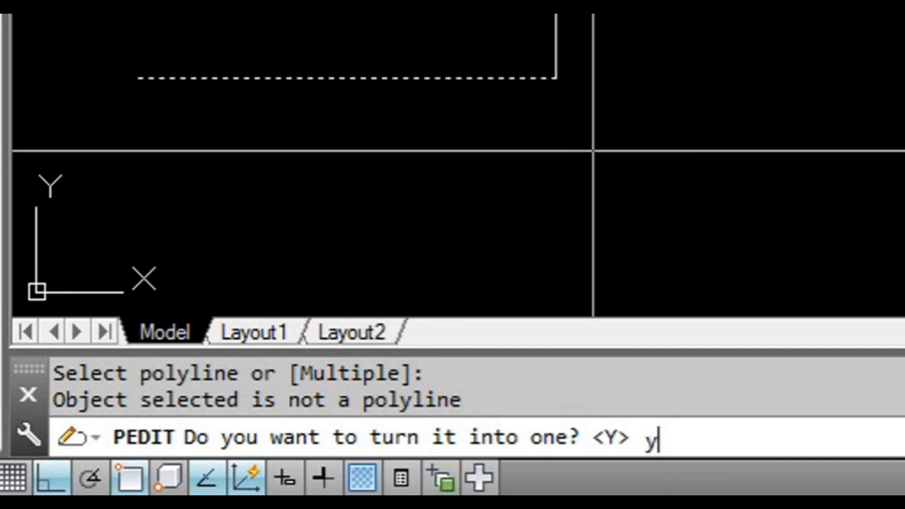
pyautogui.press('Return')
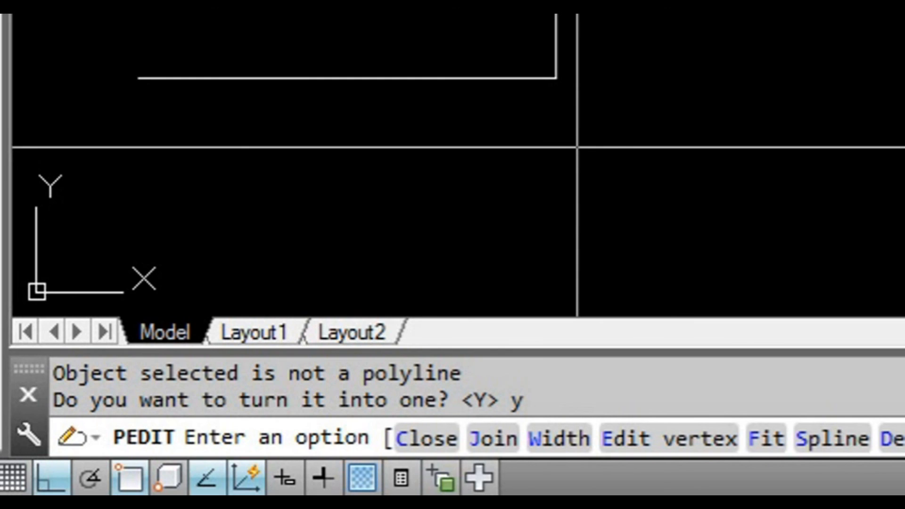
pyautogui.press('Return')
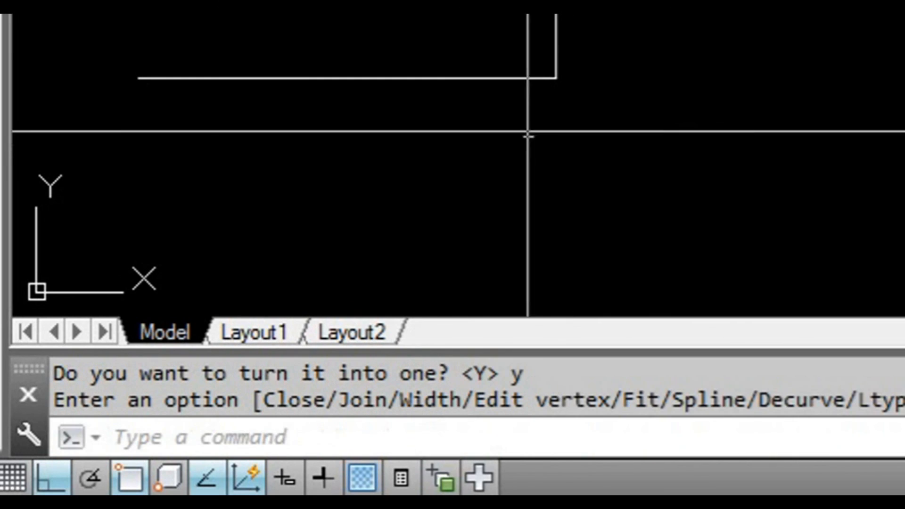
pyautogui.press('Return')
pyautogui.click(477, 79)
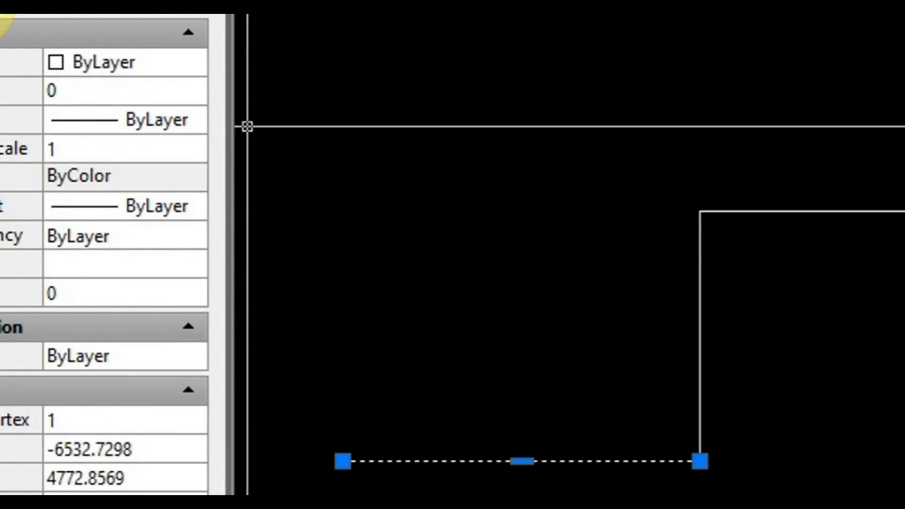
# - Convert the lower vertical line of the stepped shape into a polyline with PEDIT
pyautogui.press('Escape')
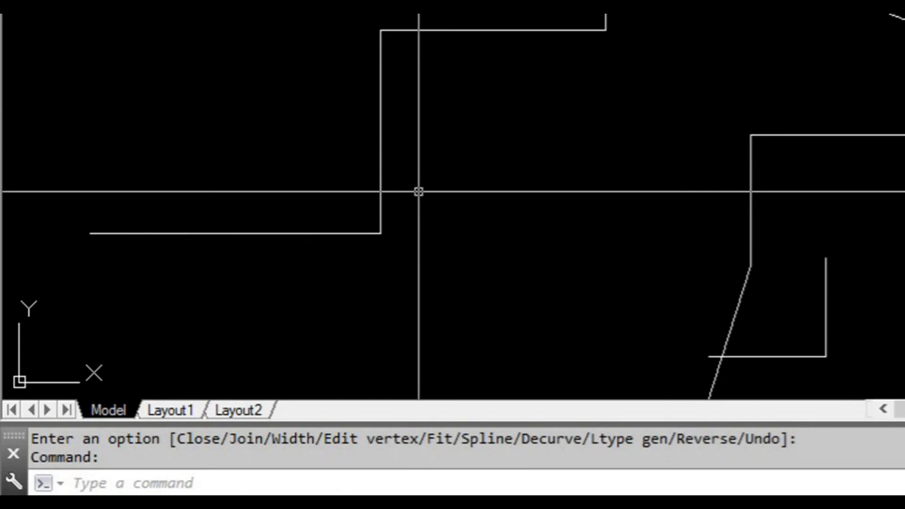
pyautogui.press('Escape')
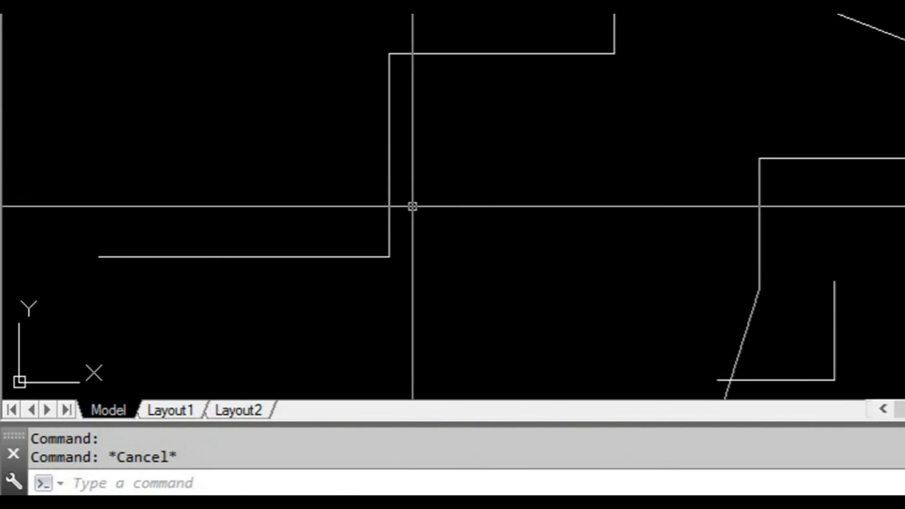
pyautogui.write('p')
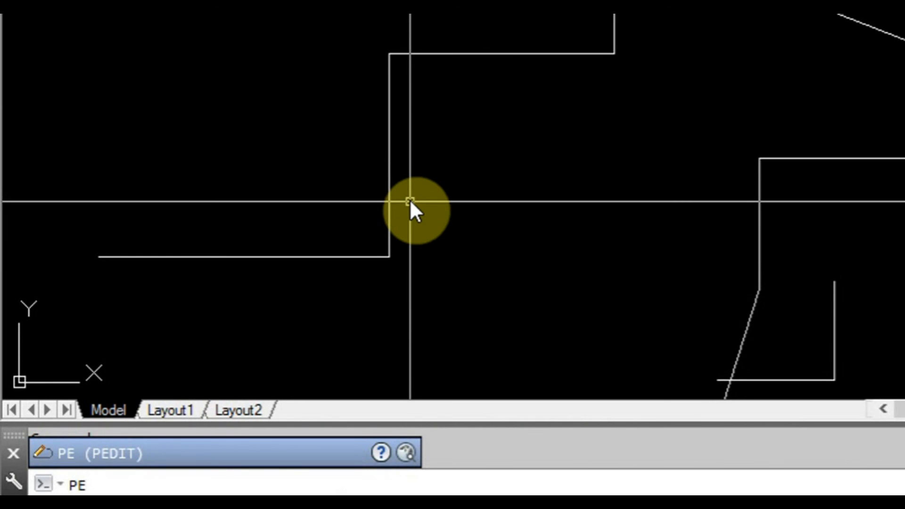
pyautogui.write('E')
pyautogui.press('Return')
pyautogui.moveTo(427, 191); pyautogui.dragTo(307, 208, button='middle')
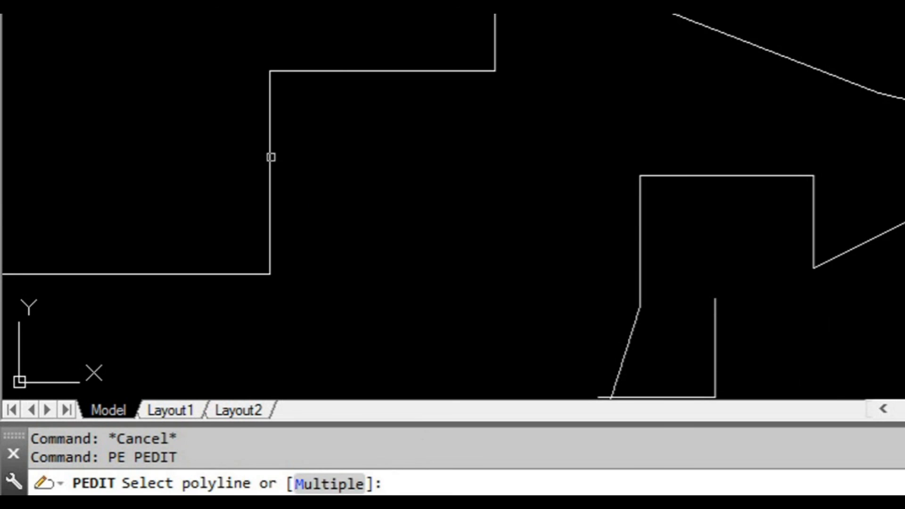
pyautogui.click(271, 157)
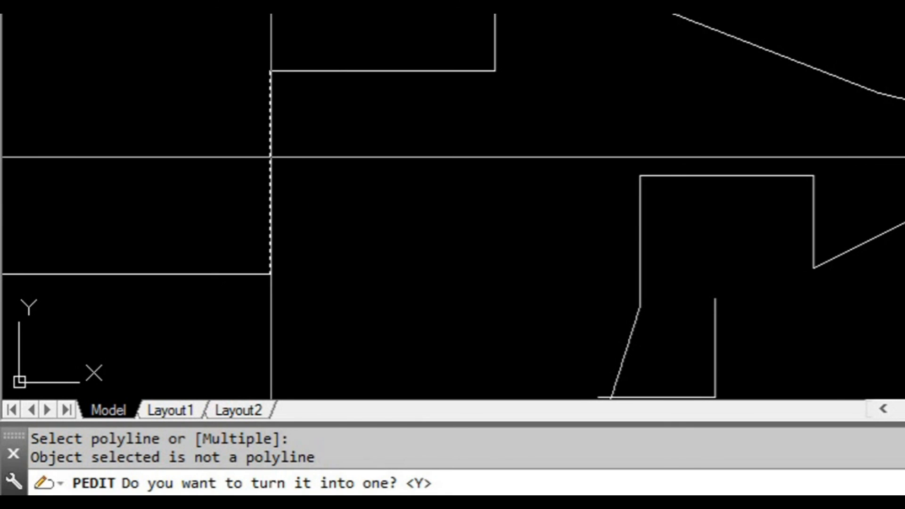
pyautogui.press('Return')
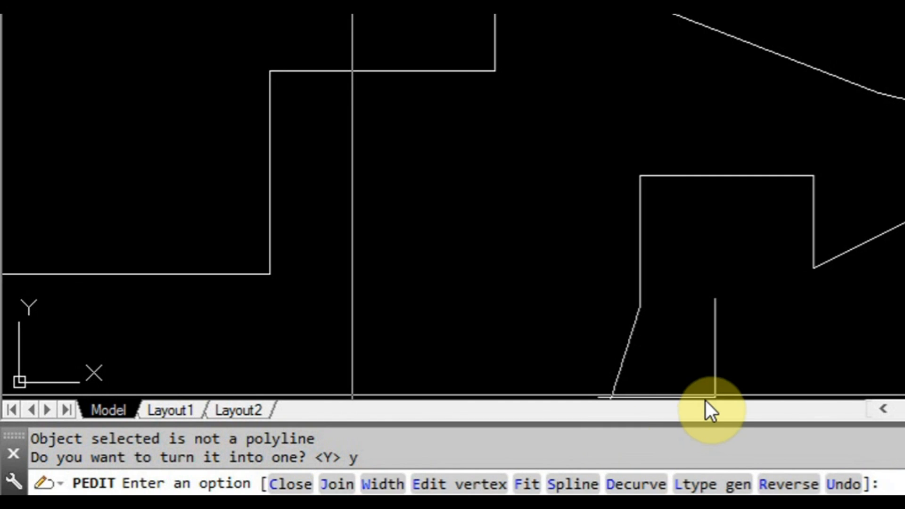
# - Join the upper horizontal and upper vertical lines of the steps to this polyline with the Join option, and finish PEDIT
pyautogui.write('j')
pyautogui.press('Return')
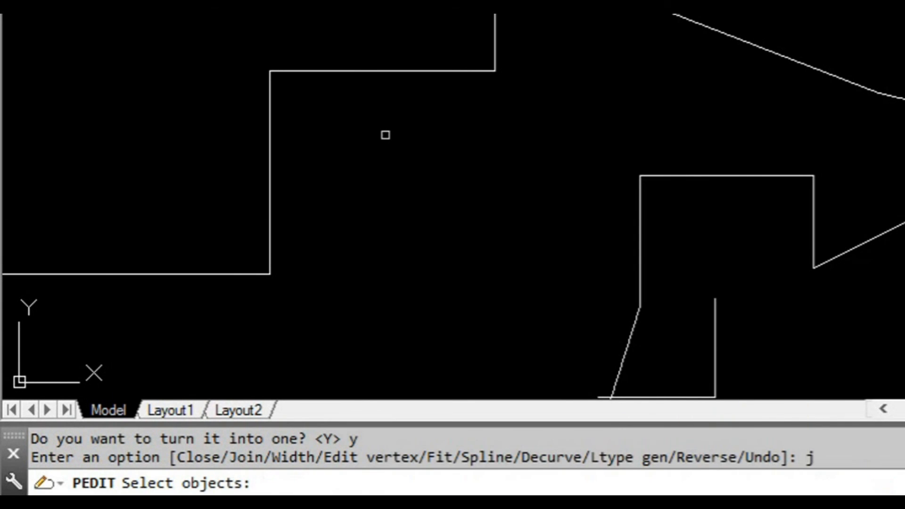
pyautogui.click(394, 70)
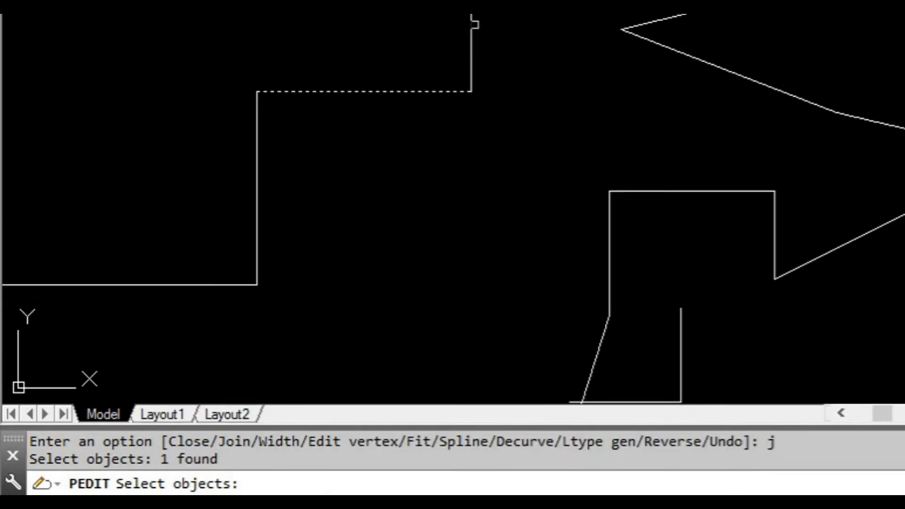
pyautogui.click(495, 0)
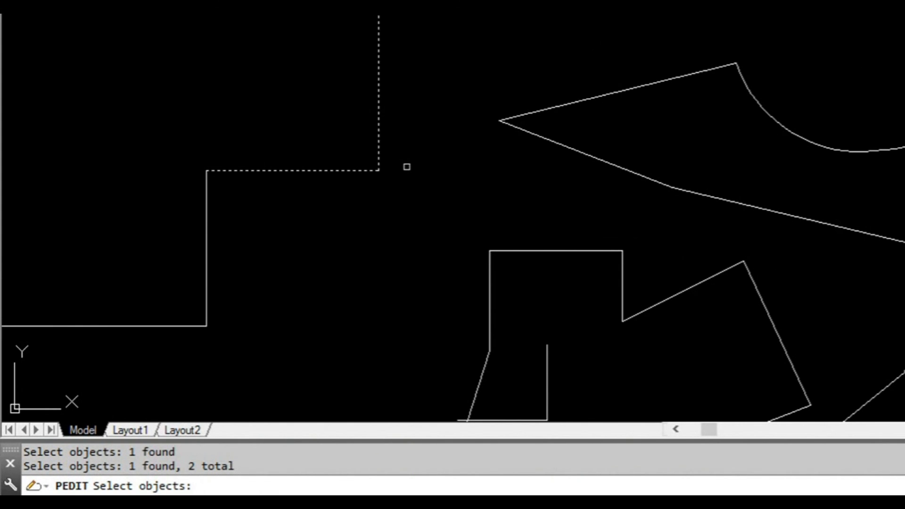
pyautogui.press('Return')
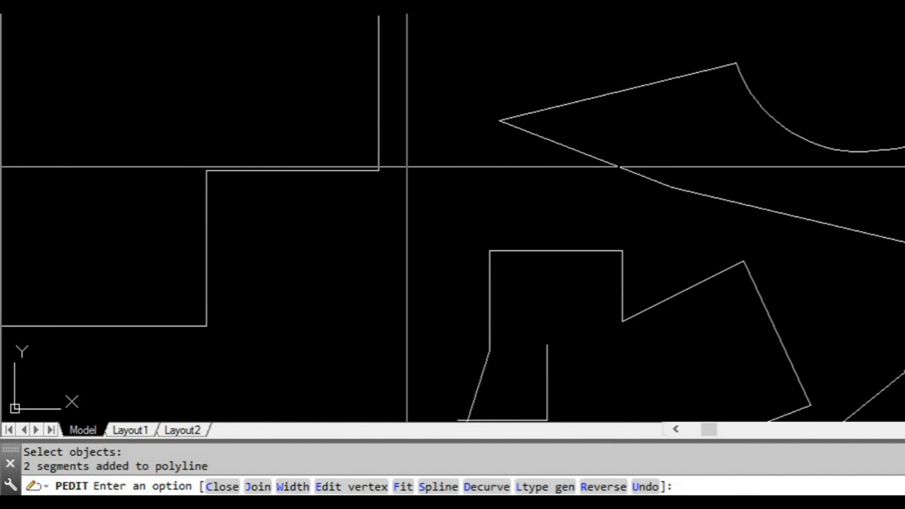
pyautogui.press('Return')
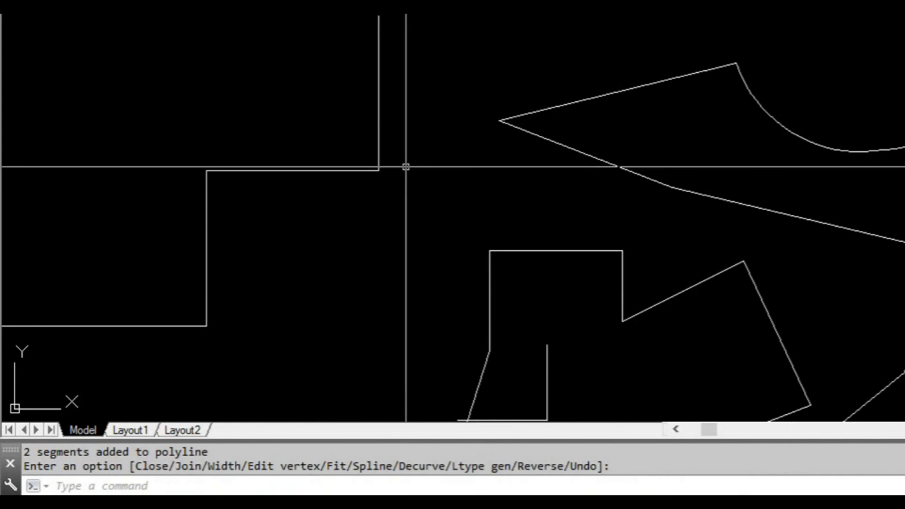
# - Select the joined stepped polyline to check which segments belong to it, then clear the selection
pyautogui.click(379, 123)
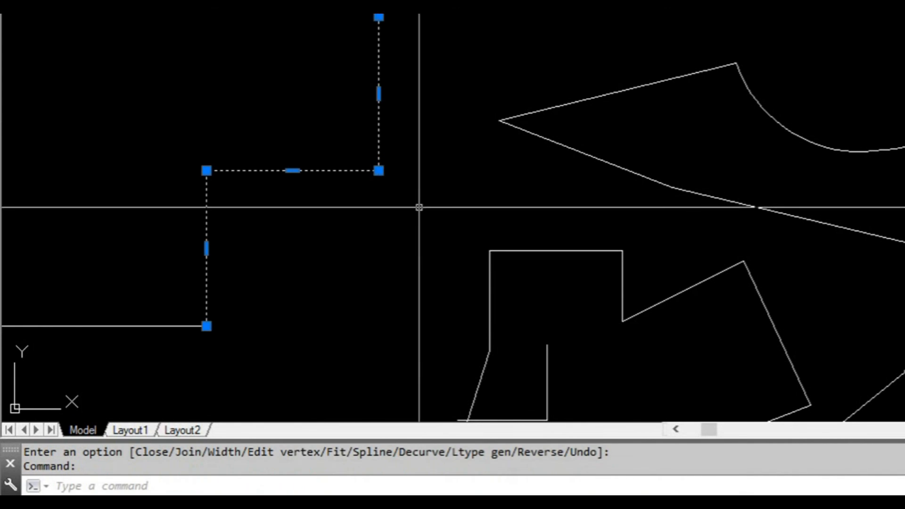
pyautogui.scroll(-2, 384, 198)
pyautogui.moveTo(390, 210); pyautogui.dragTo(378, 175, button='middle')
pyautogui.scroll(2, 295, 234)
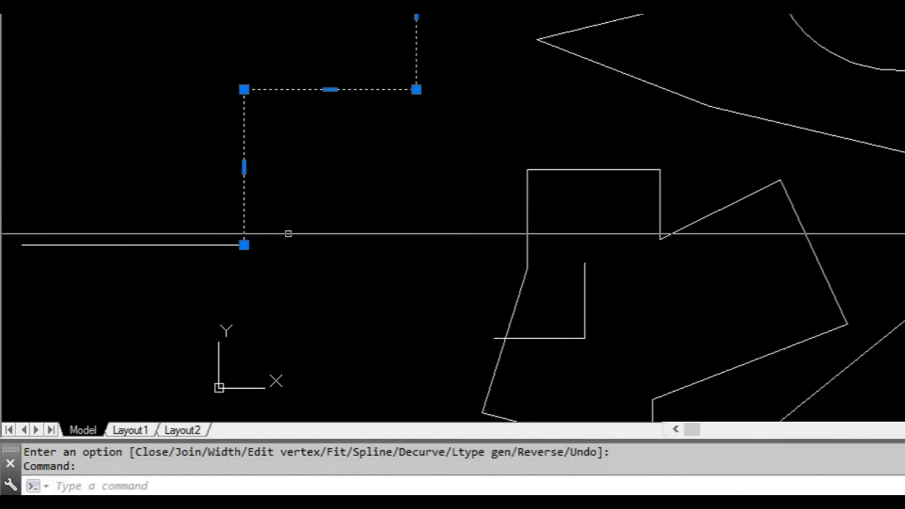
pyautogui.moveTo(287, 234); pyautogui.dragTo(325, 228, button='middle')
pyautogui.press('Escape')
pyautogui.moveTo(344, 188); pyautogui.dragTo(365, 242, button='middle')
pyautogui.click(331, 283)
pyautogui.scroll(-2, 420, 250)
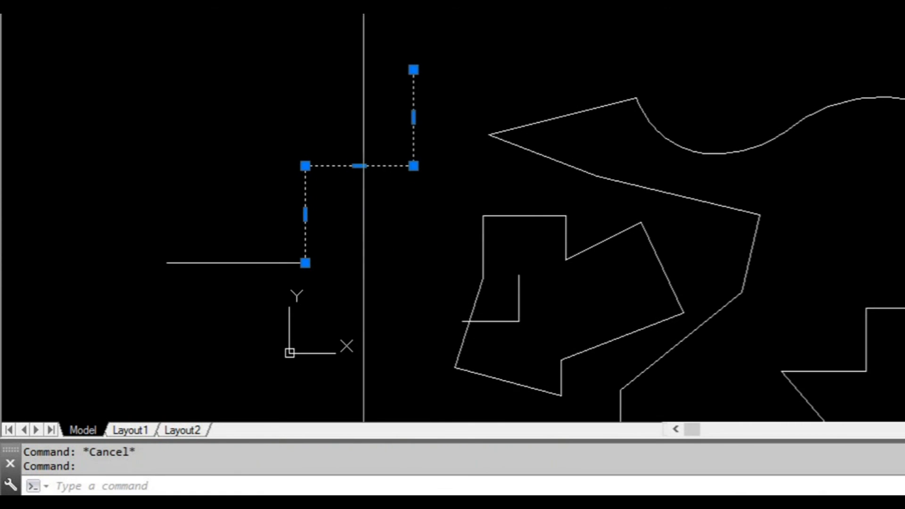
pyautogui.scroll(2, 314, 250)
pyautogui.press('Escape')
# - Join the lowest horizontal segment to the stepped polyline with PEDIT's Join option
pyautogui.write('PE')
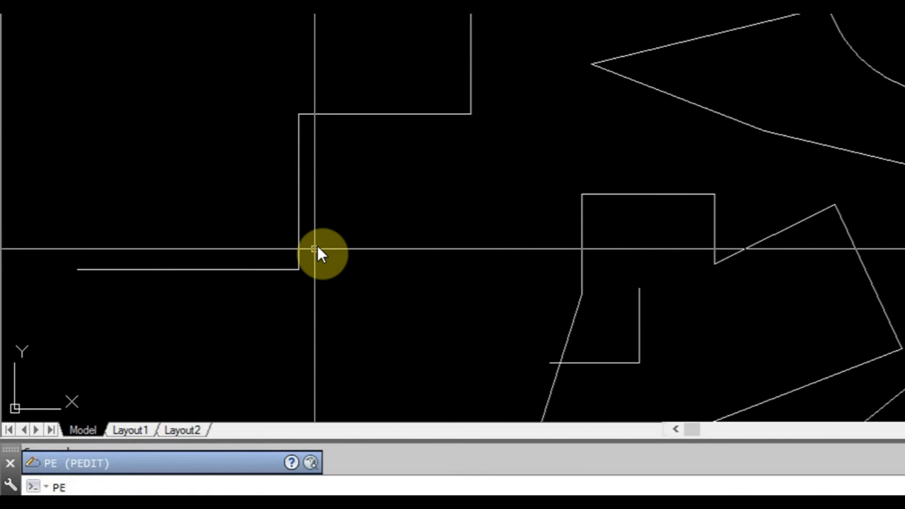
pyautogui.press('Return')
pyautogui.click(300, 229)
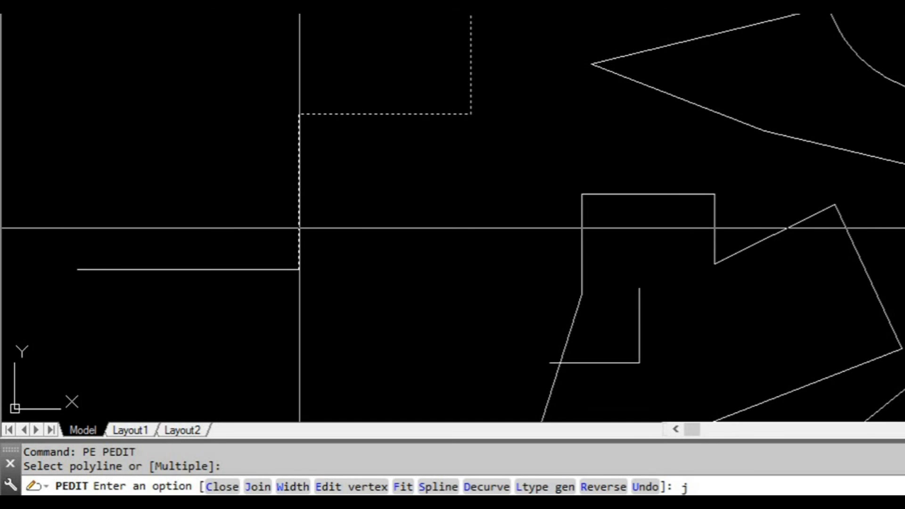
pyautogui.press('Return')
pyautogui.click(258, 271)
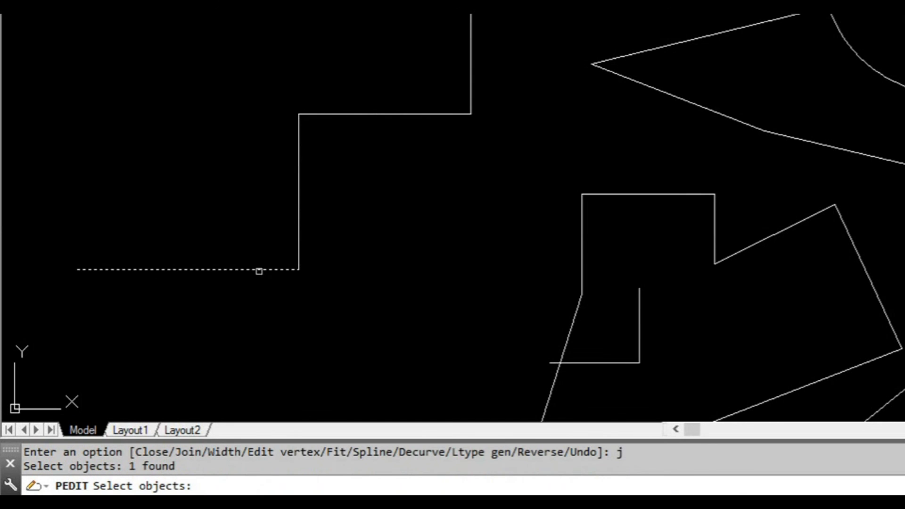
pyautogui.press('Return')
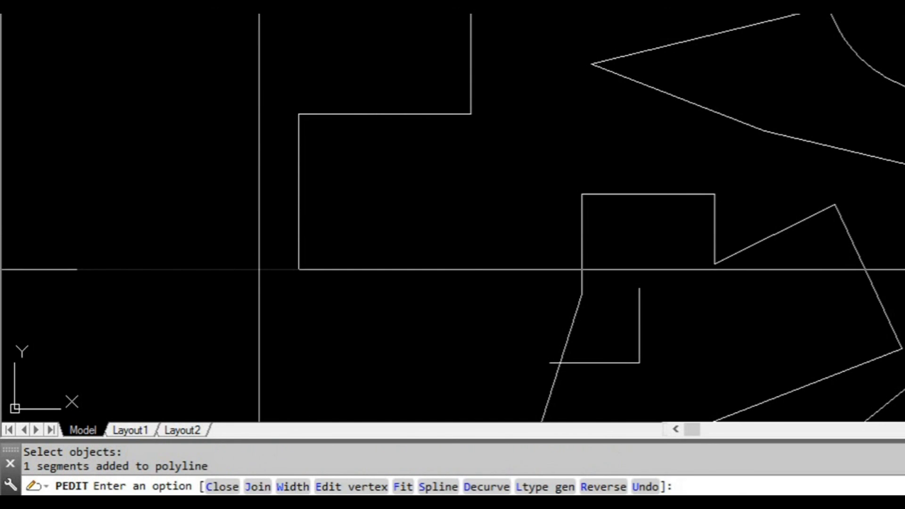
pyautogui.press('Return')
pyautogui.scroll(-1, 322, 264)
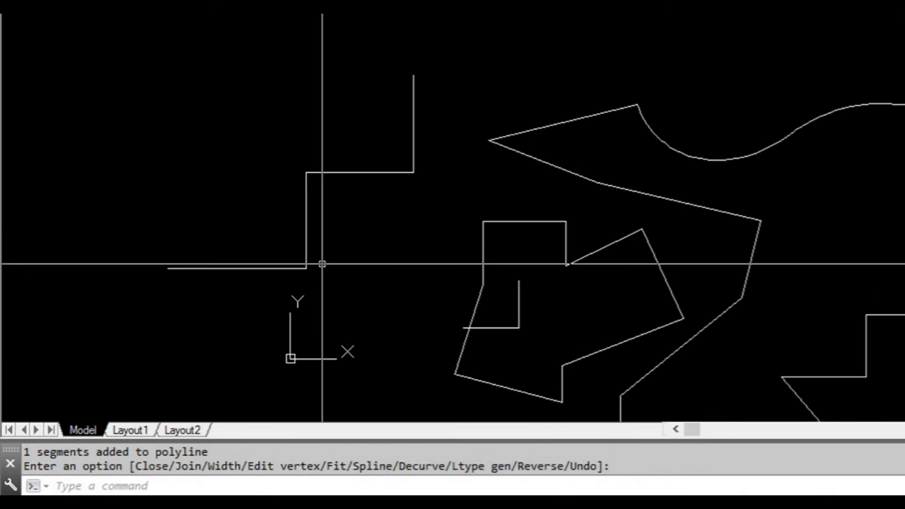
pyautogui.press('Return')
# - Select the stepped polyline to check that all four segments form one object, then deselect it
pyautogui.click(307, 221)
pyautogui.moveTo(375, 179)
pyautogui.mouseDown(button='middle')
pyautogui.moveTo(355, 211)
pyautogui.moveTo(264, 149)
pyautogui.mouseUp(button='middle')
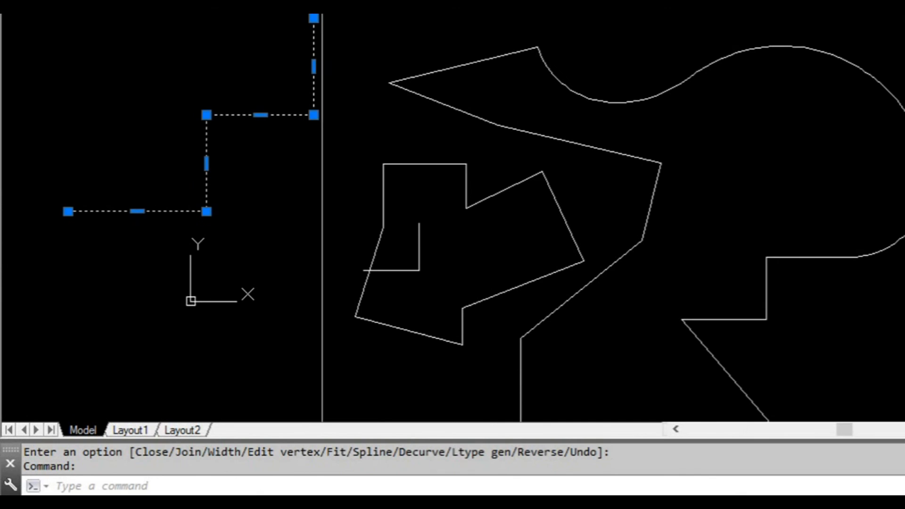
pyautogui.press('Escape')
# - Select the large closed polyline with the arc segments and set its Closed property to No
pyautogui.moveTo(398, 228); pyautogui.dragTo(315, 263, button='middle')
pyautogui.click(427, 265)
pyautogui.moveTo(405, 277); pyautogui.dragTo(396, 248, button='middle')
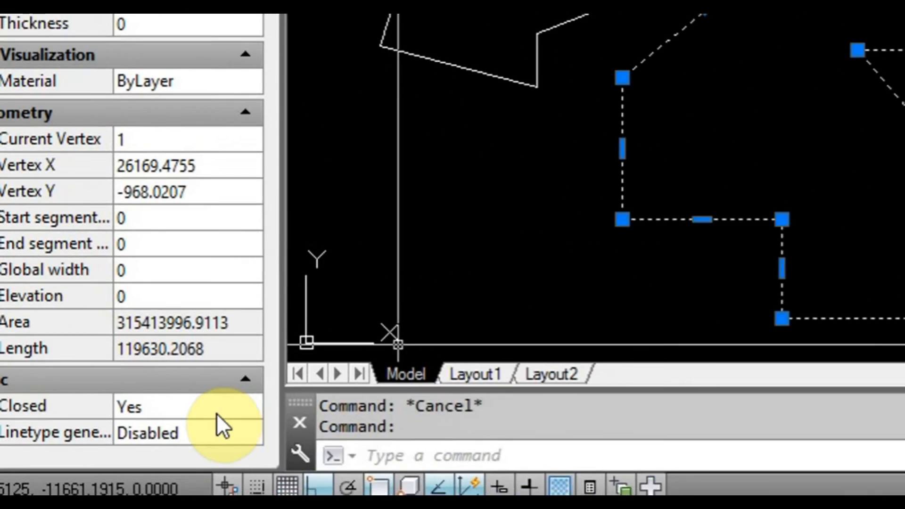
pyautogui.click(200, 405)
pyautogui.click(200, 405)
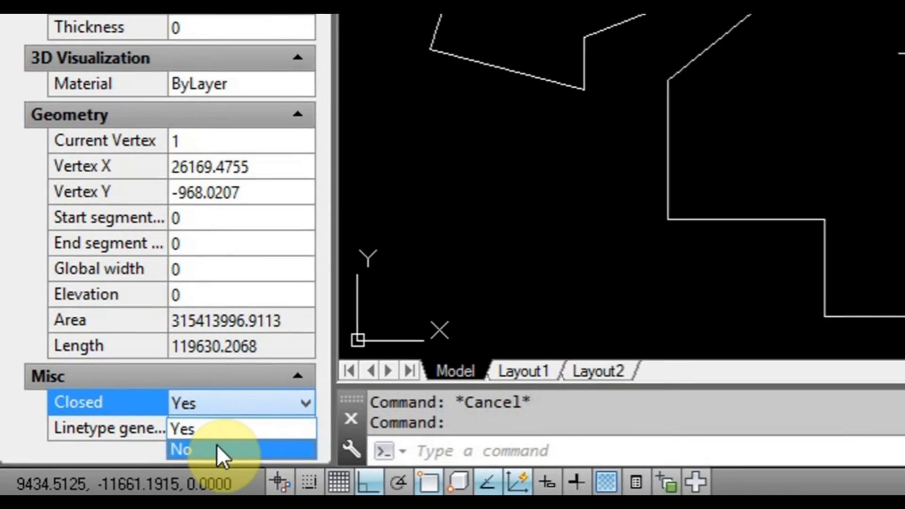
pyautogui.click(207, 443)
pyautogui.scroll(-5, 710, 264)
pyautogui.moveTo(742, 269); pyautogui.dragTo(720, 252, button='middle')
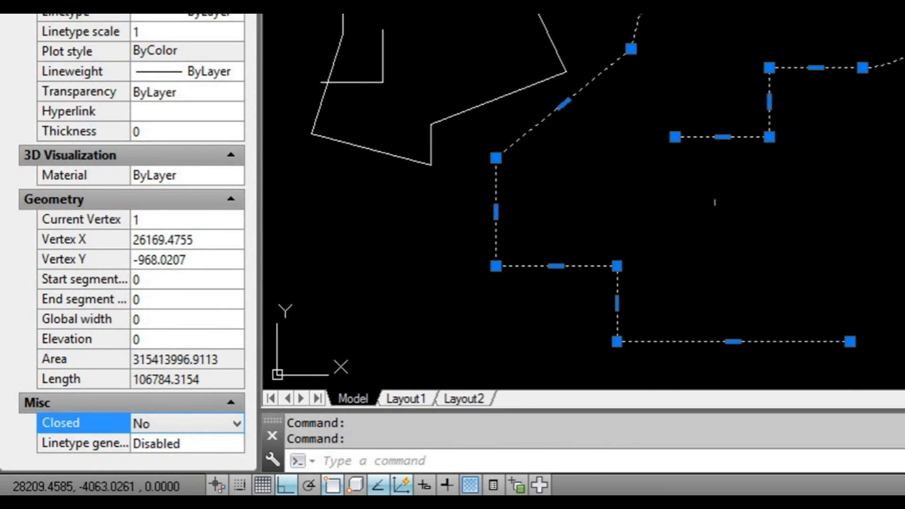
# - Set the large polyline's Closed property back to Yes and deselect it
pyautogui.click(200, 426)
pyautogui.click(202, 441)
pyautogui.press('Escape')
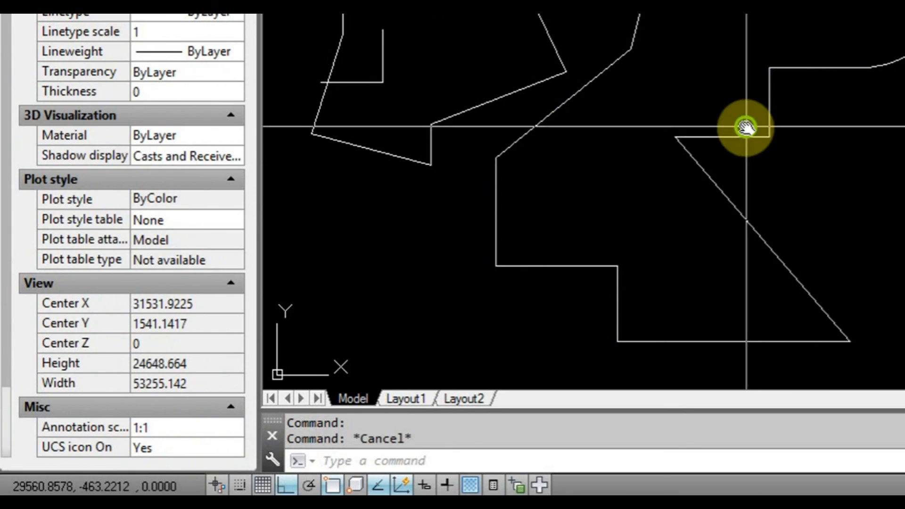
# - Reselect the large polyline to check its Closed property, then clear the selection
pyautogui.moveTo(743, 128); pyautogui.dragTo(828, 156, button='middle')
pyautogui.middleClick(904, 152)
pyautogui.middleClick(904, 152)
pyautogui.moveTo(904, 151); pyautogui.dragTo(674, 129, button='middle')
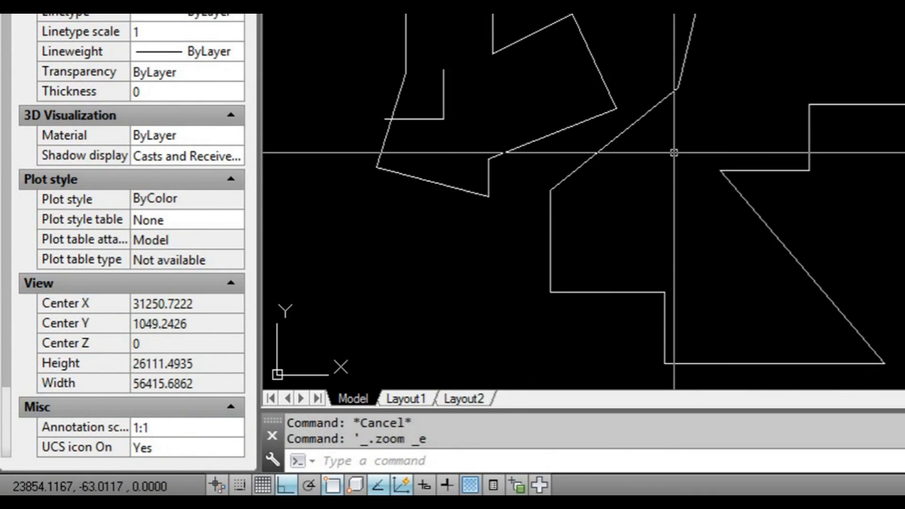
pyautogui.click(661, 100)
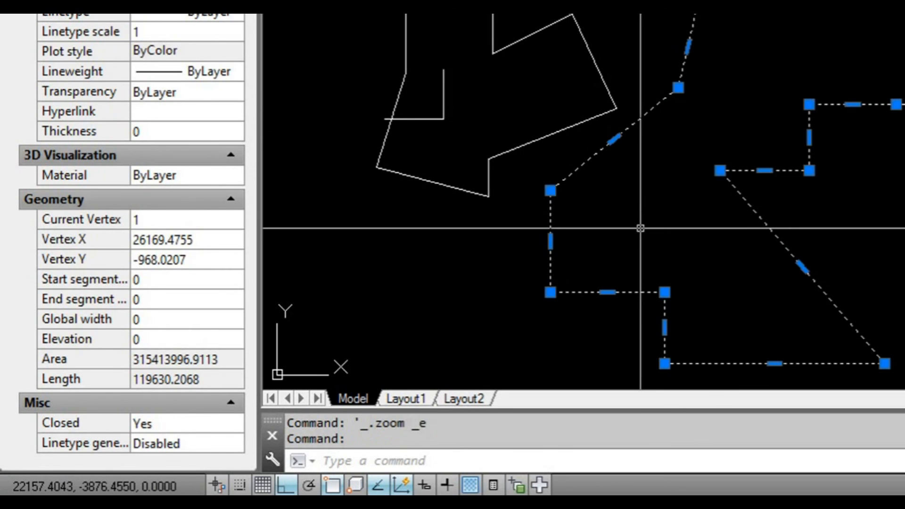
pyautogui.press('Escape')
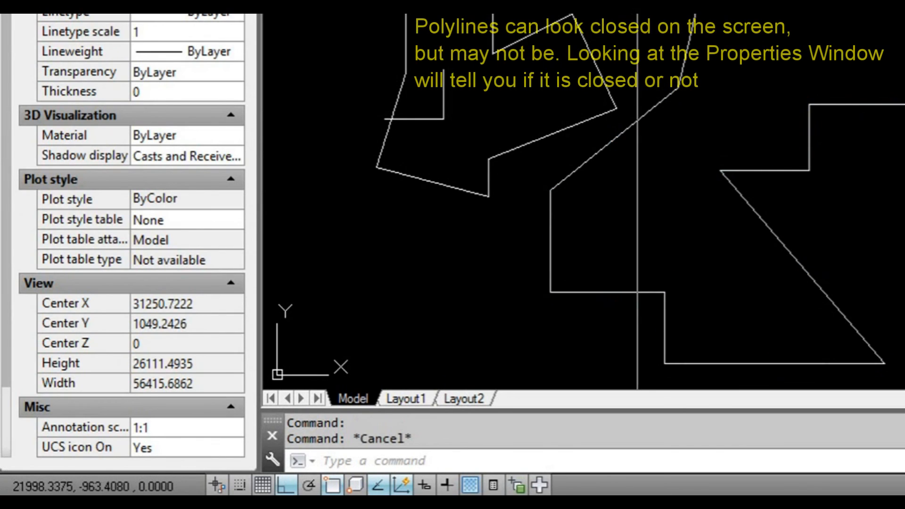
# - Select the stepped polyline and stretch its free left end vertex straight down, below the lower corner
pyautogui.moveTo(479, 160); pyautogui.dragTo(766, 199, button='middle')
pyautogui.moveTo(591, 129); pyautogui.dragTo(788, 287, button='middle')
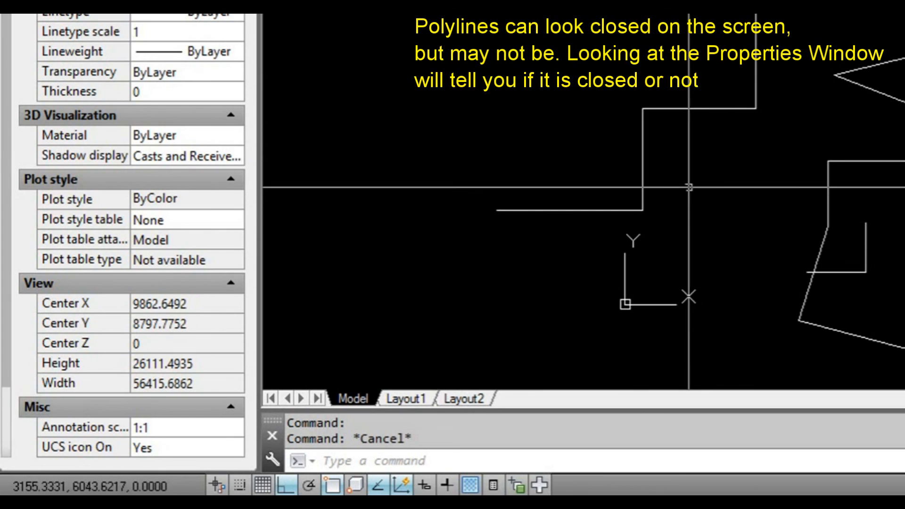
pyautogui.moveTo(669, 142); pyautogui.dragTo(671, 160, button='middle')
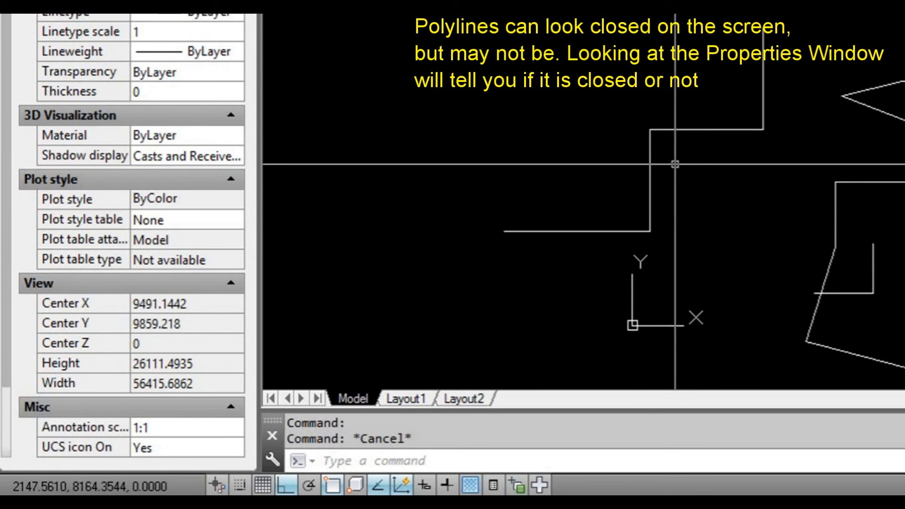
pyautogui.click(650, 158)
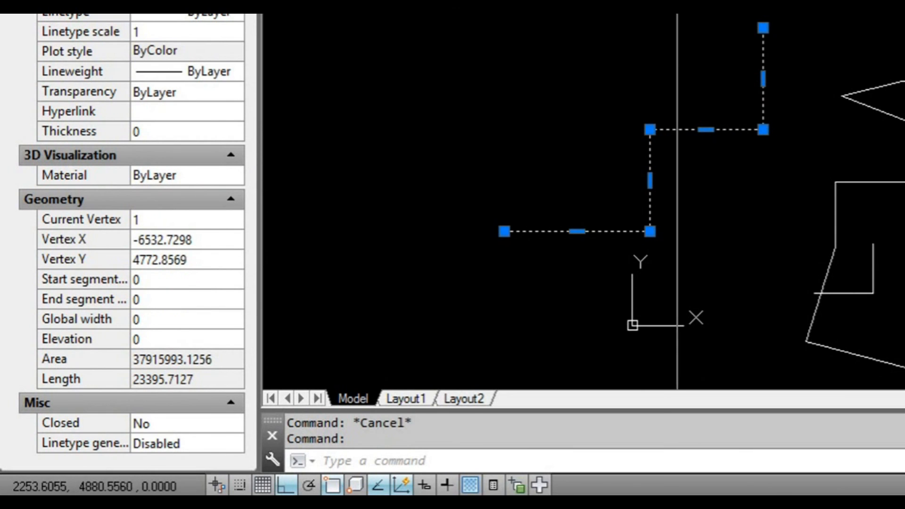
pyautogui.click(504, 231)
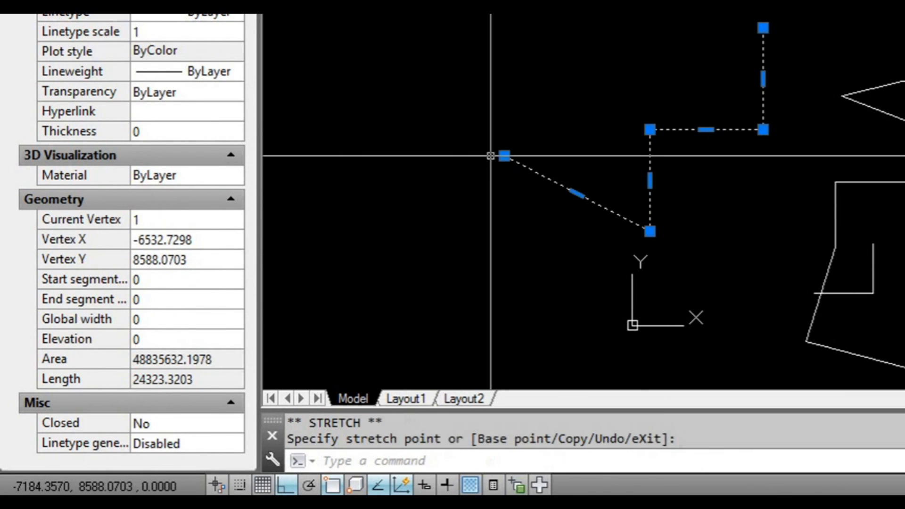
pyautogui.click(504, 294)
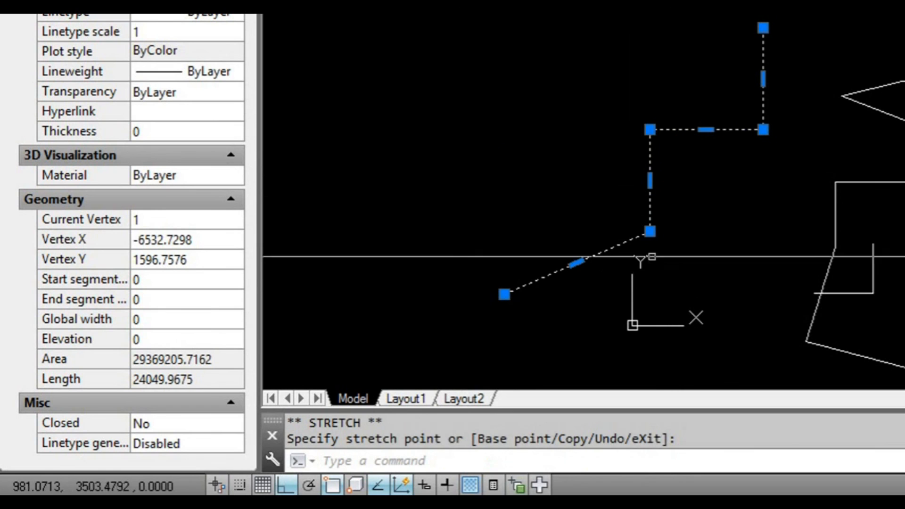
# - Stretch the stepped polyline's lower corner vertex horizontally to the right and deselect the polyline
pyautogui.click(650, 231)
pyautogui.click(726, 231)
pyautogui.scroll(-2, 738, 243)
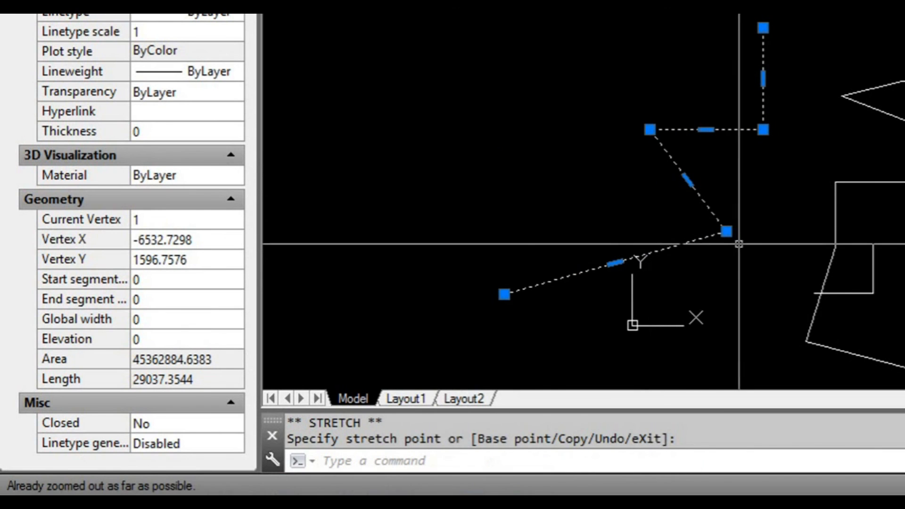
pyautogui.moveTo(808, 211); pyautogui.dragTo(570, 155, button='middle')
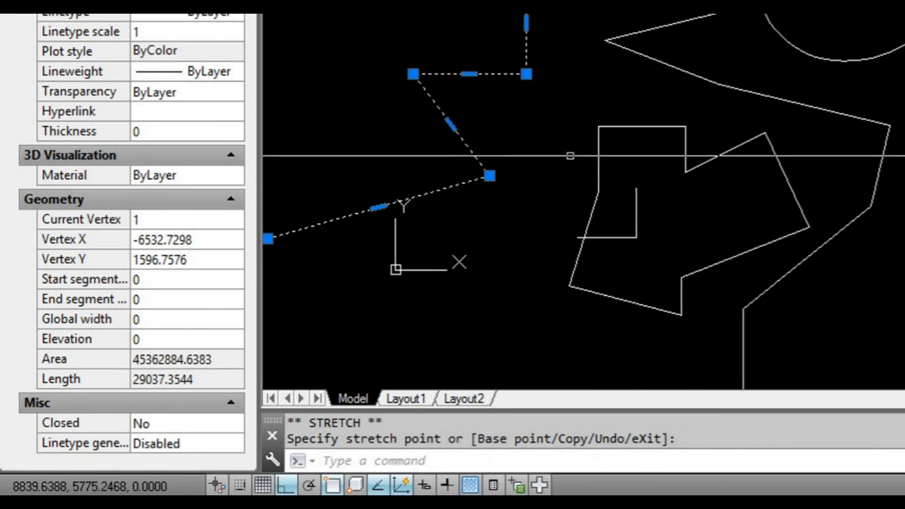
pyautogui.press('Escape')
pyautogui.moveTo(729, 178); pyautogui.dragTo(777, 101, button='middle')
pyautogui.scroll(-1, 777, 101)
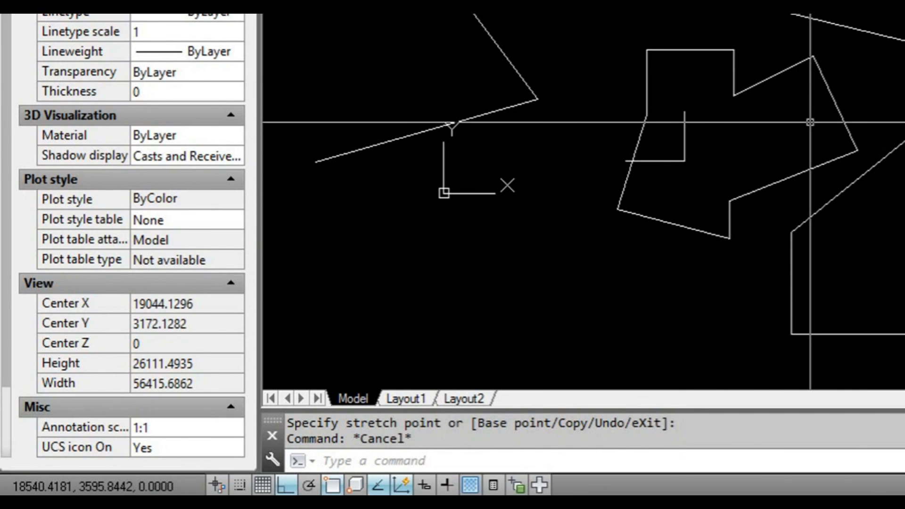
pyautogui.moveTo(805, 131); pyautogui.dragTo(800, 98, button='middle')
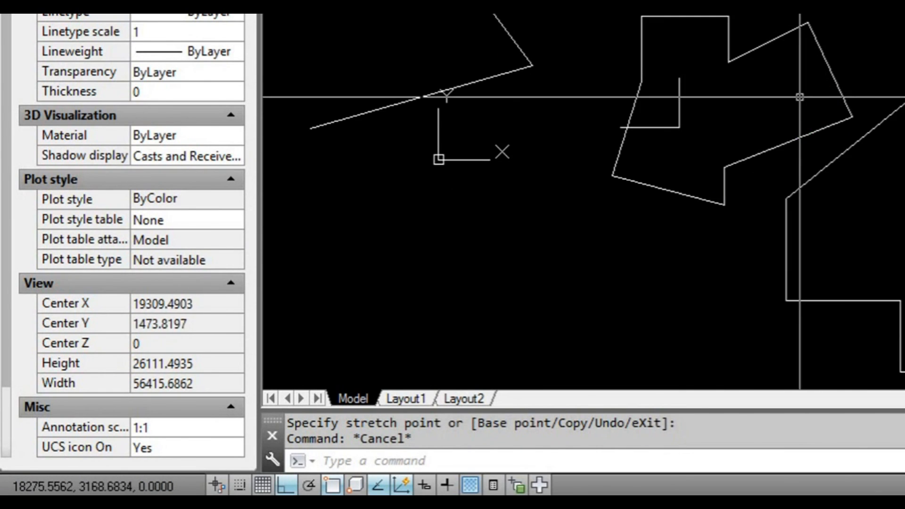